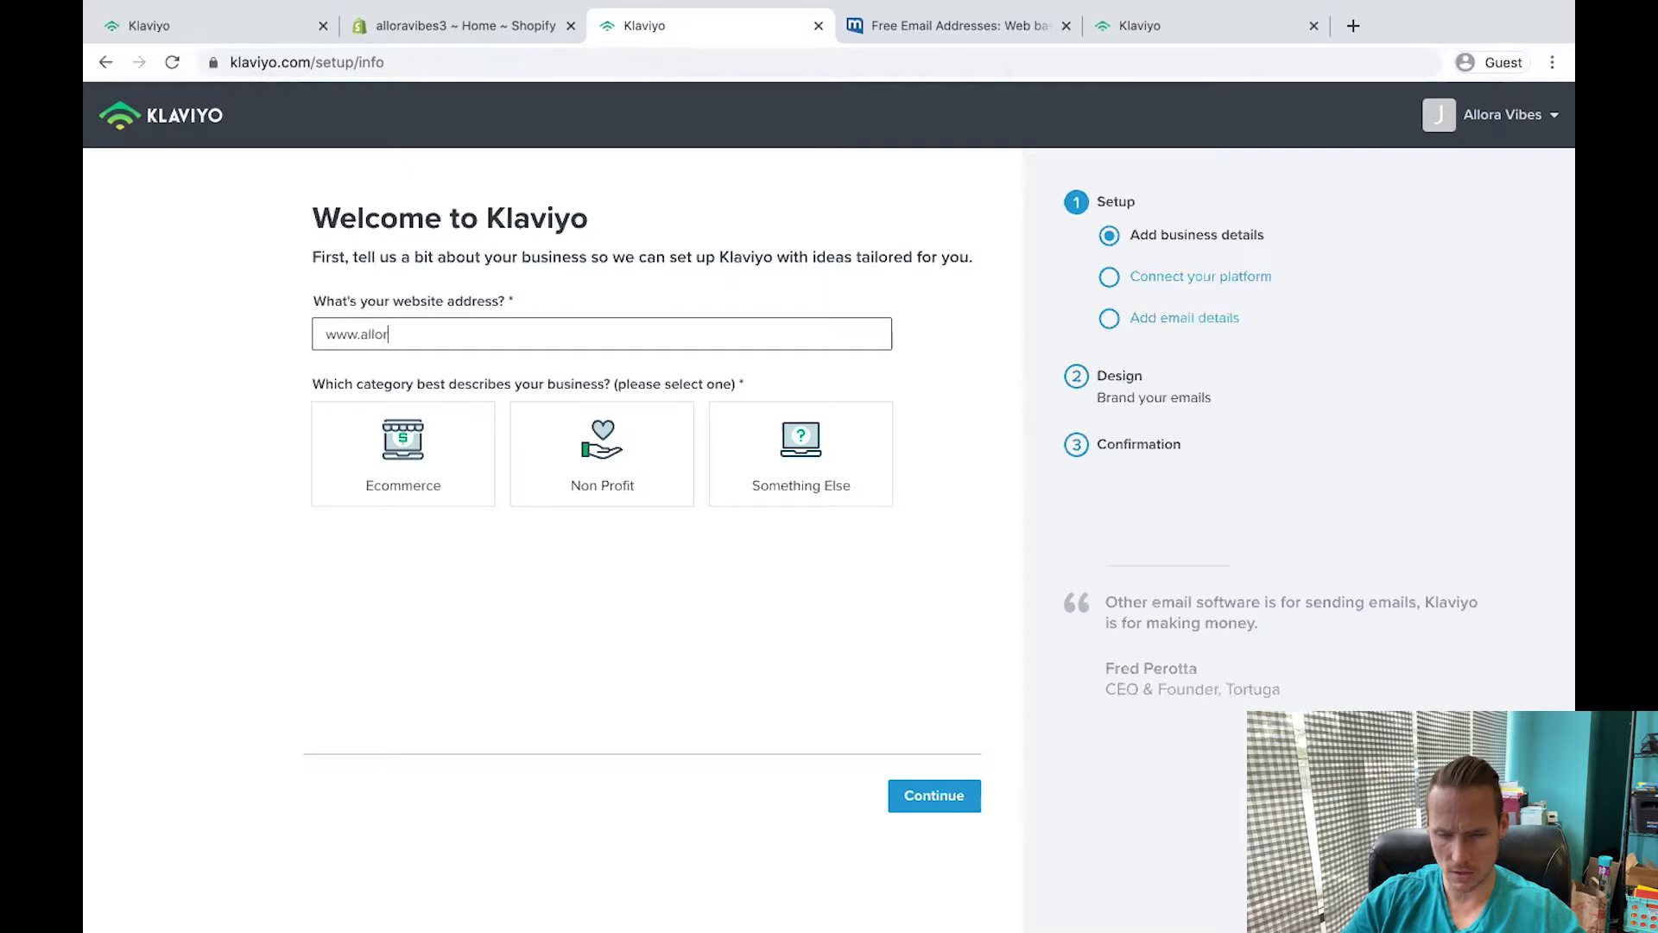
# Set the business type to an Ecommerce store on Shopify and connect the store 'alloraviibes'.
pyautogui.write('m')
pyautogui.click(451, 470)
pyautogui.click(399, 613)
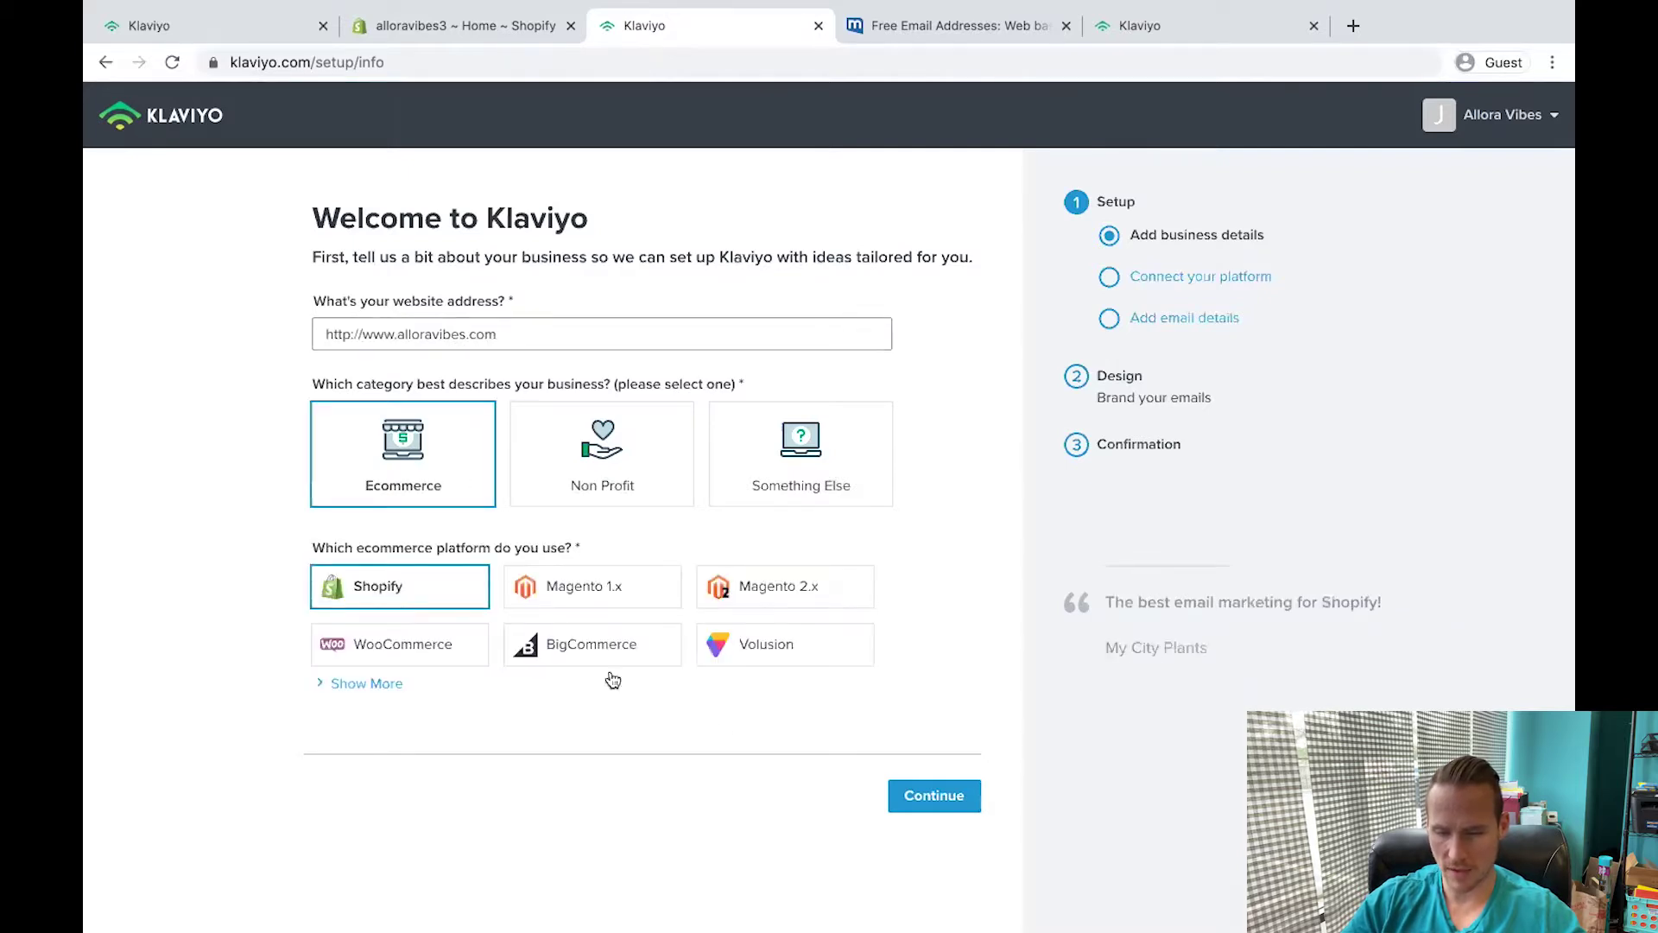
pyautogui.click(934, 794)
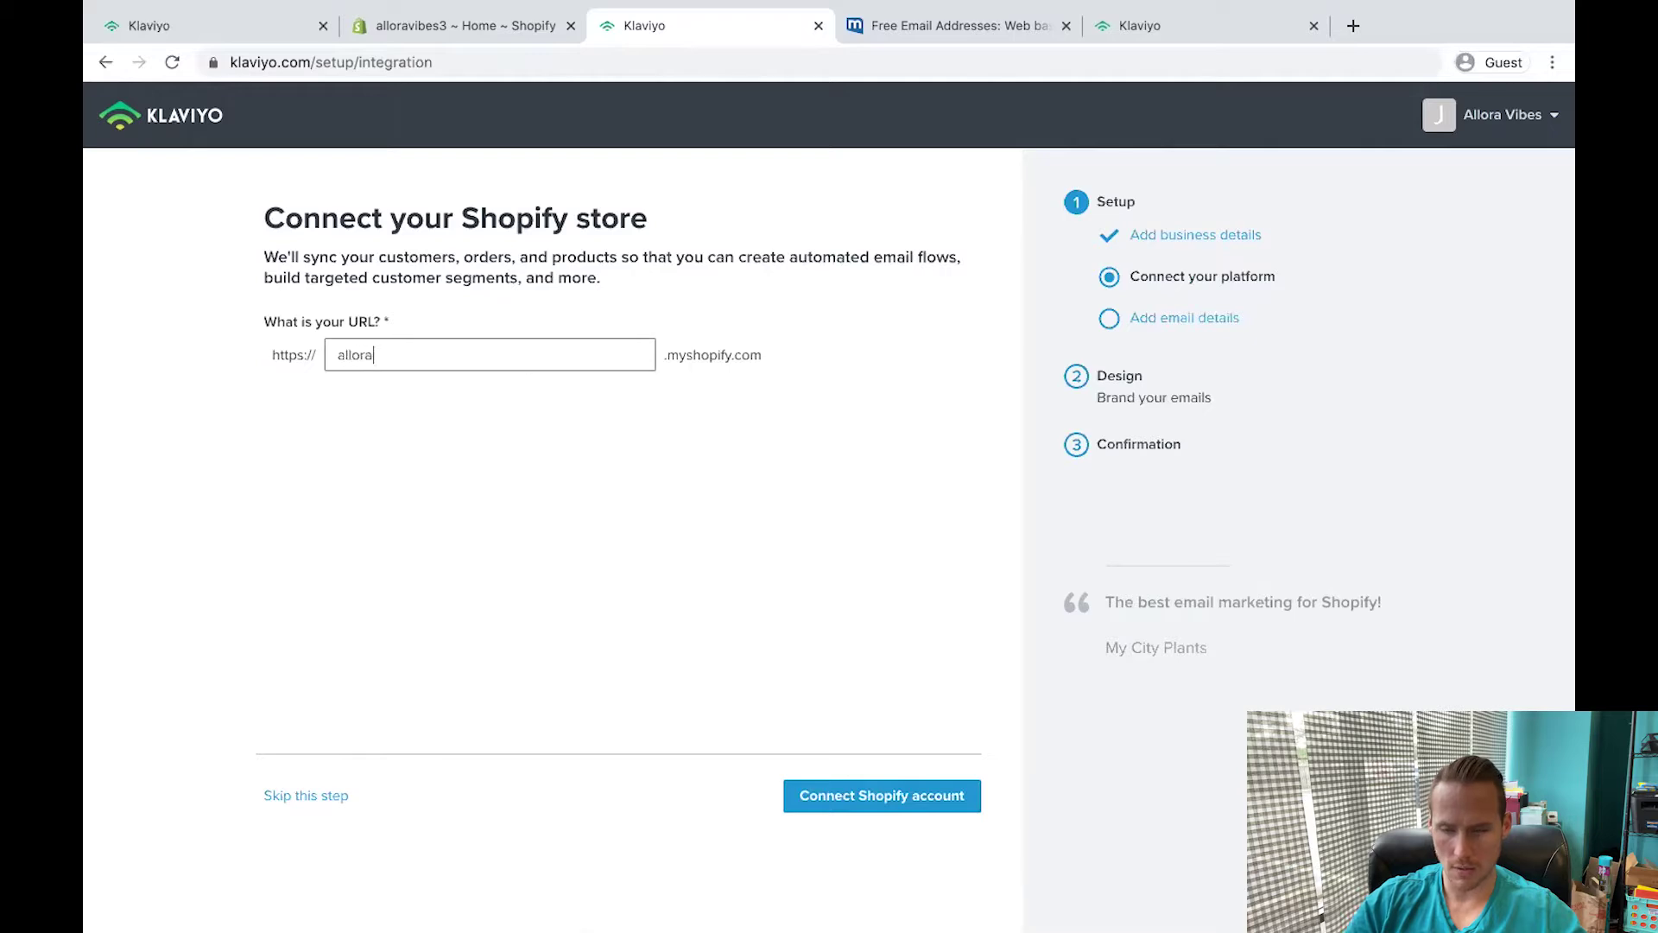
pyautogui.write('alloraviibes')
pyautogui.press('Return')
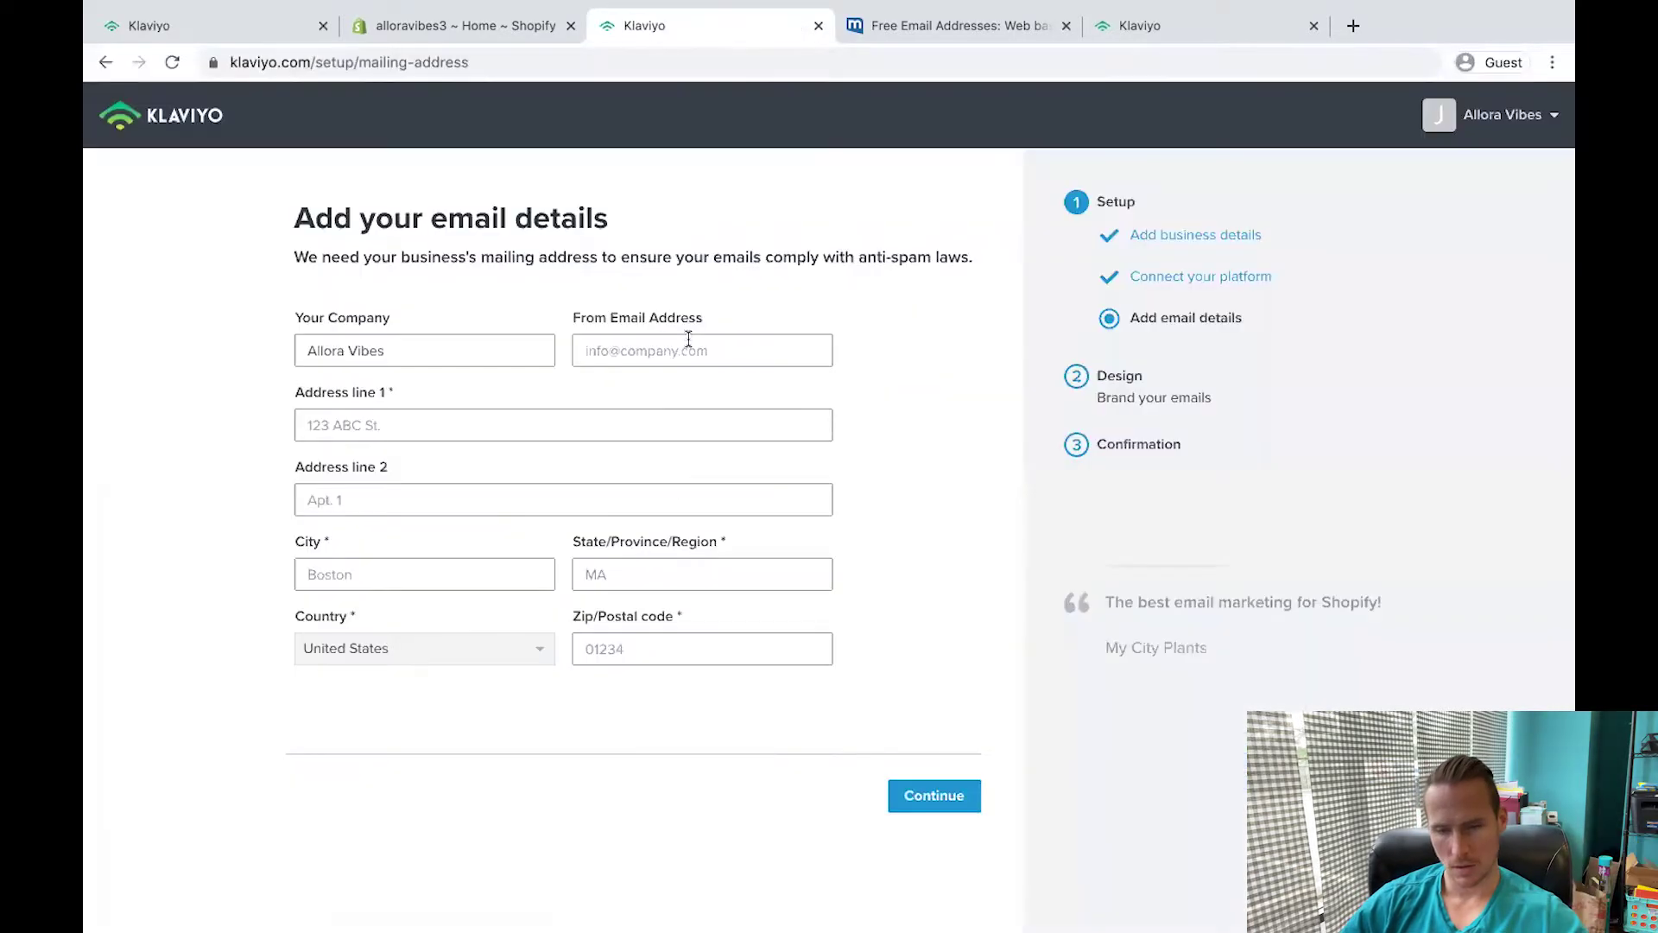
# Fill in the sender e-mail and business mailing address, then upload the Allora Vibes logo.
pyautogui.click(678, 351)
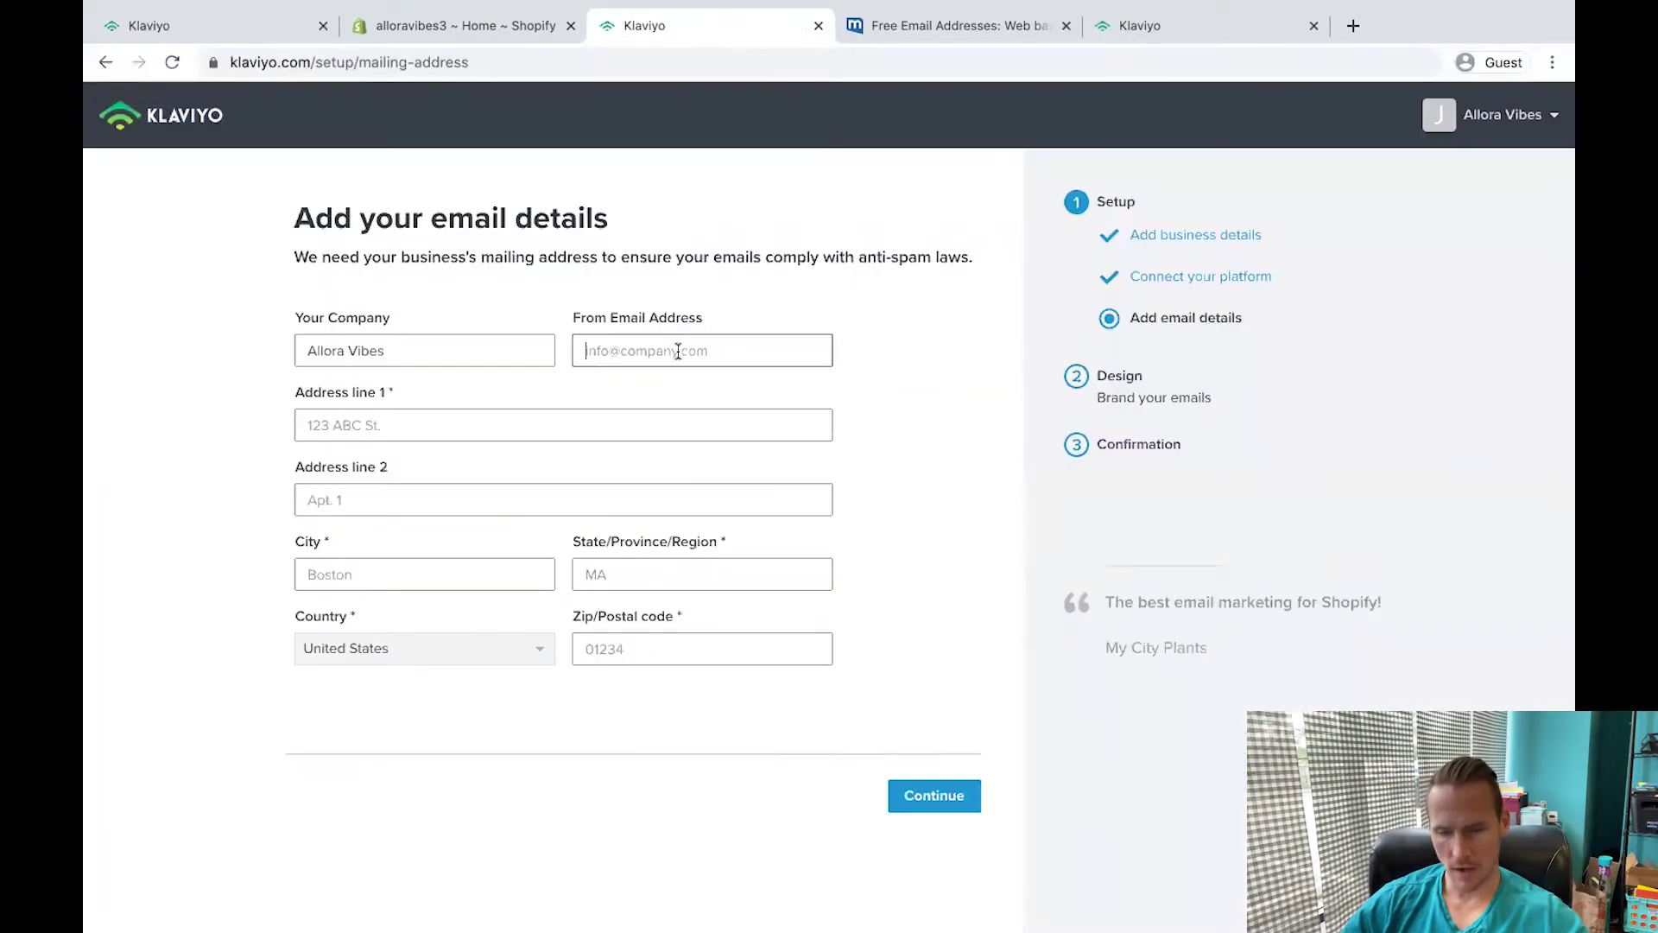
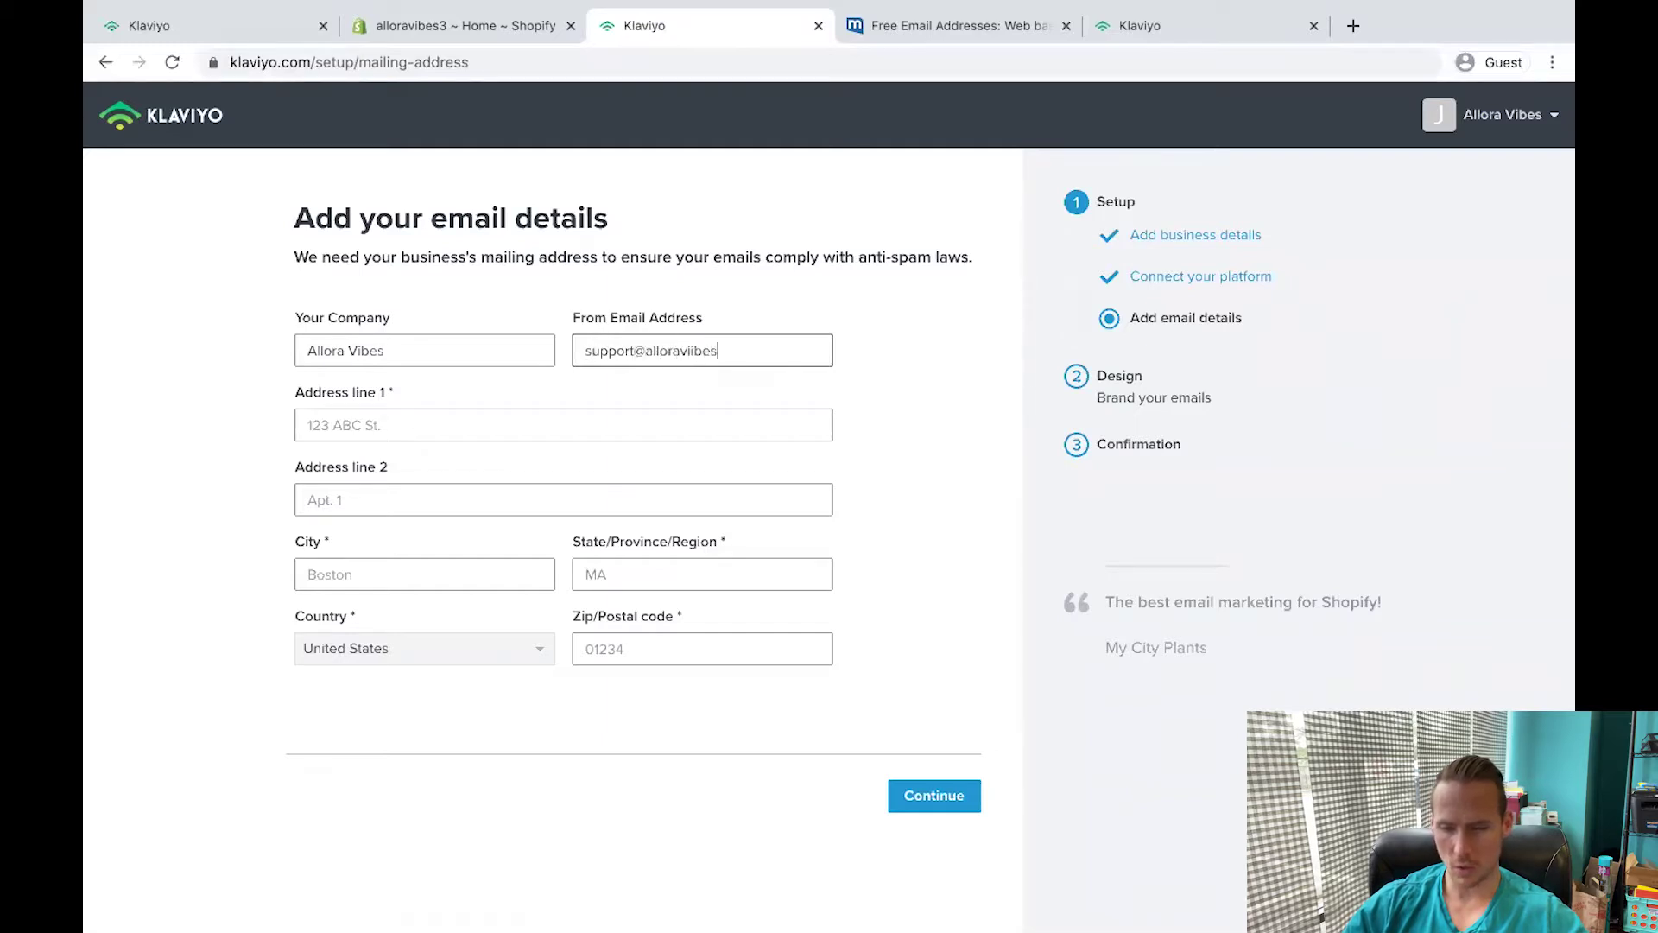
pyautogui.click(441, 432)
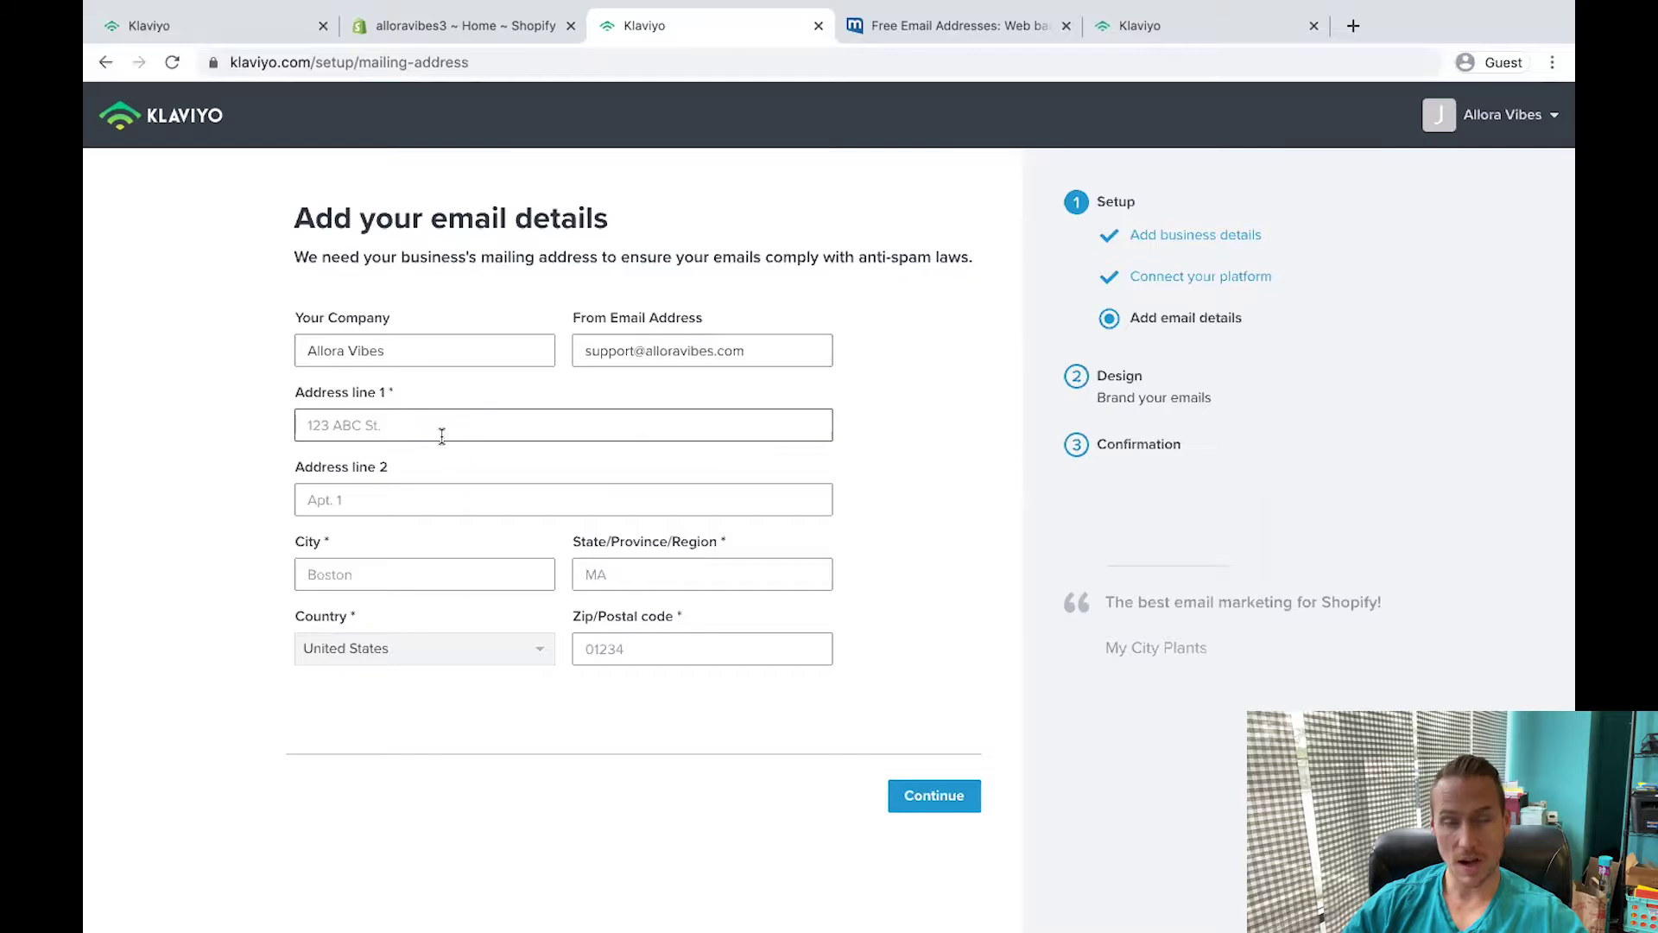
pyautogui.press('super+v')
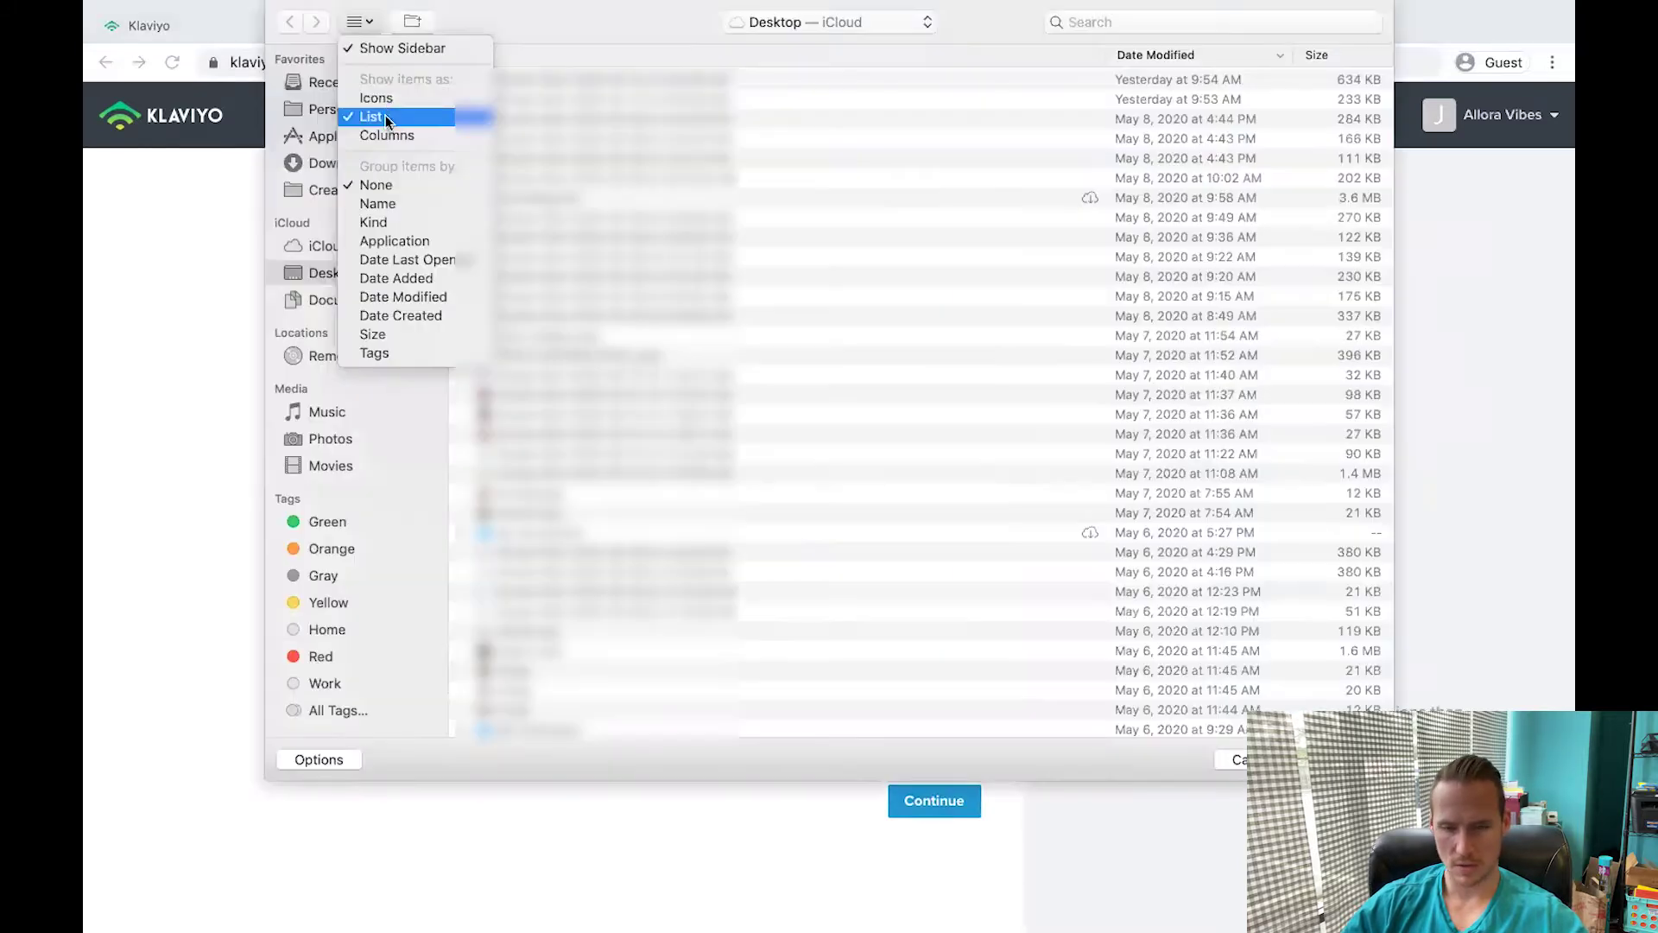
pyautogui.click(387, 91)
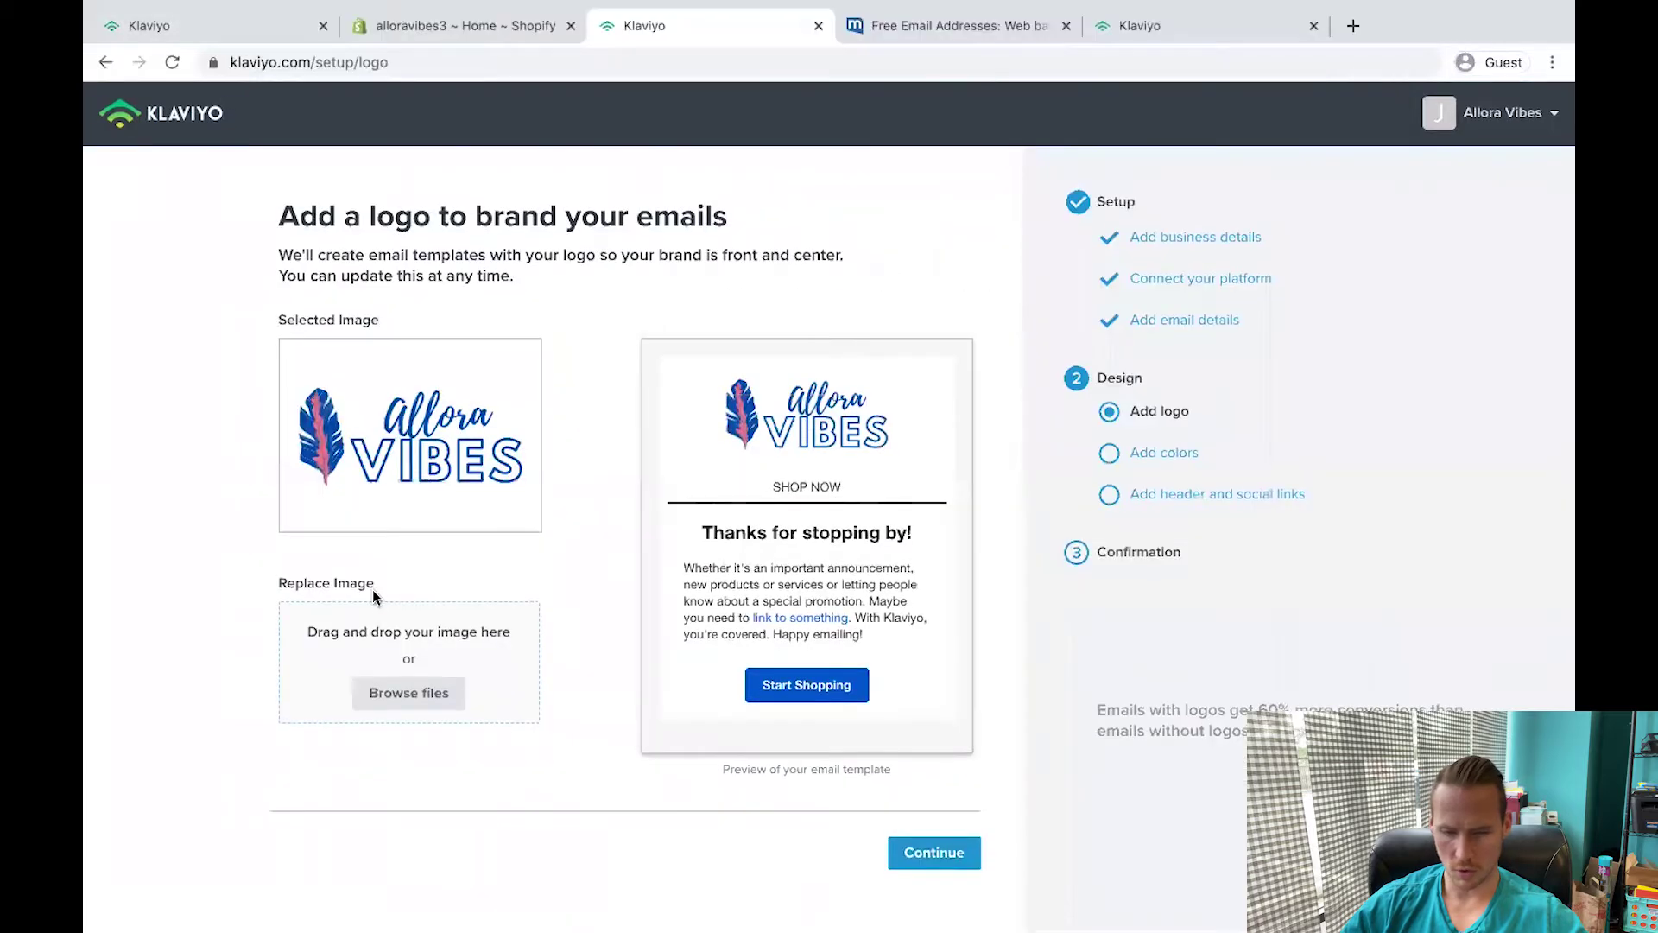
# Set the email button colour to bright green #23F509 and continue.
pyautogui.click(940, 853)
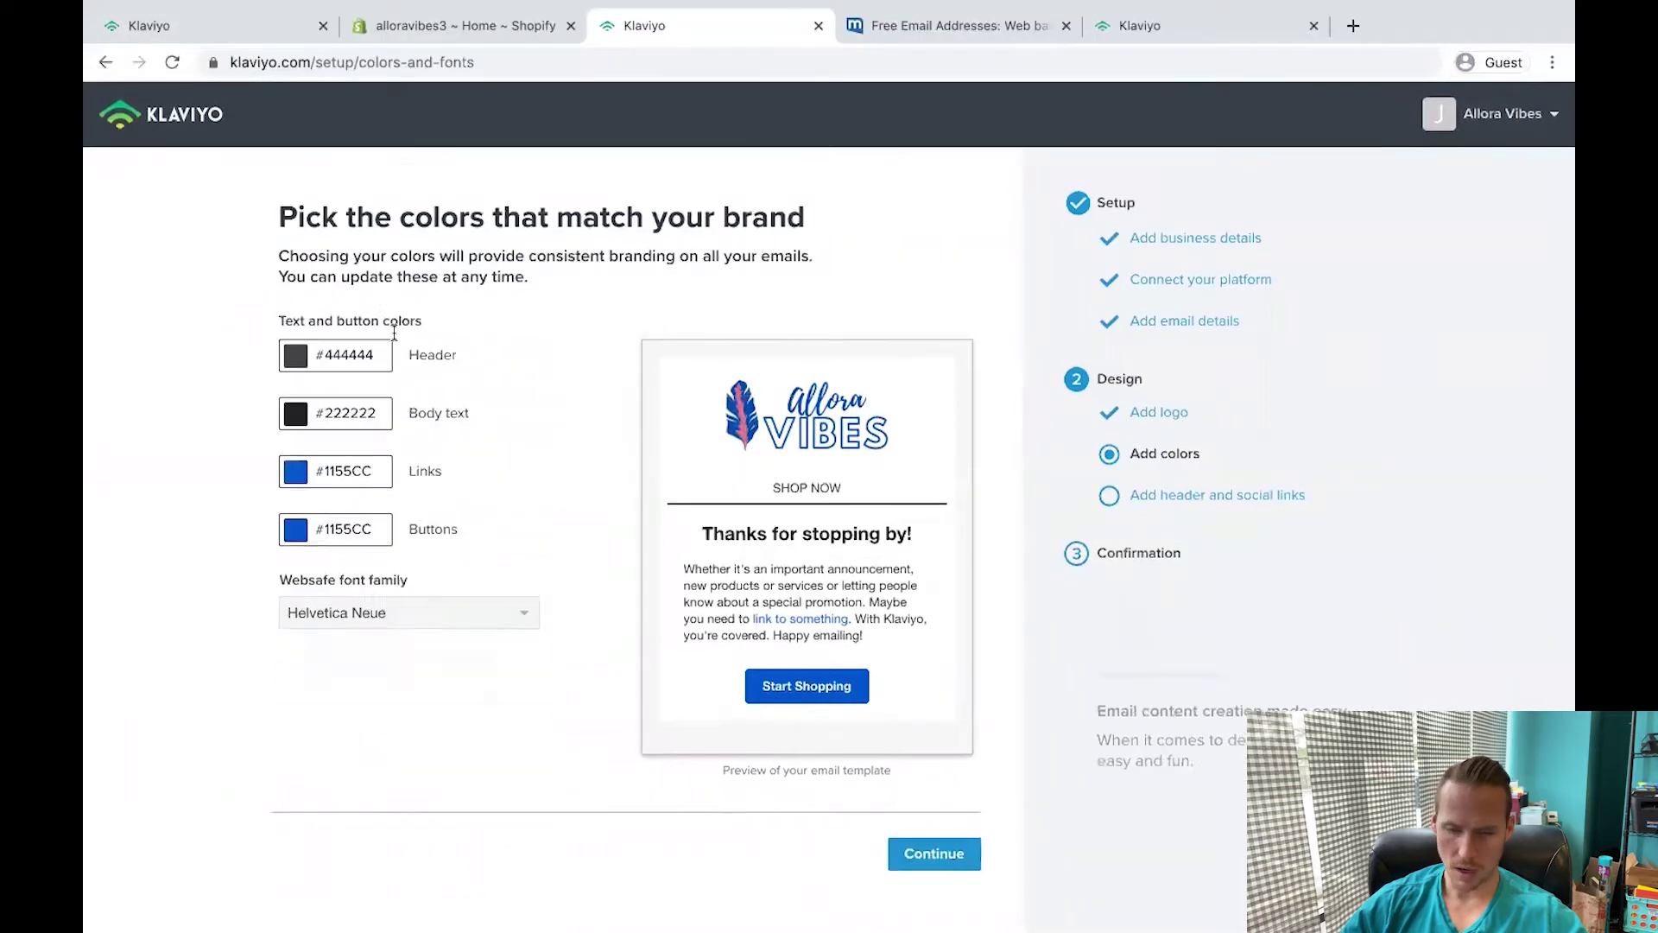
pyautogui.click(294, 531)
pyautogui.click(345, 722)
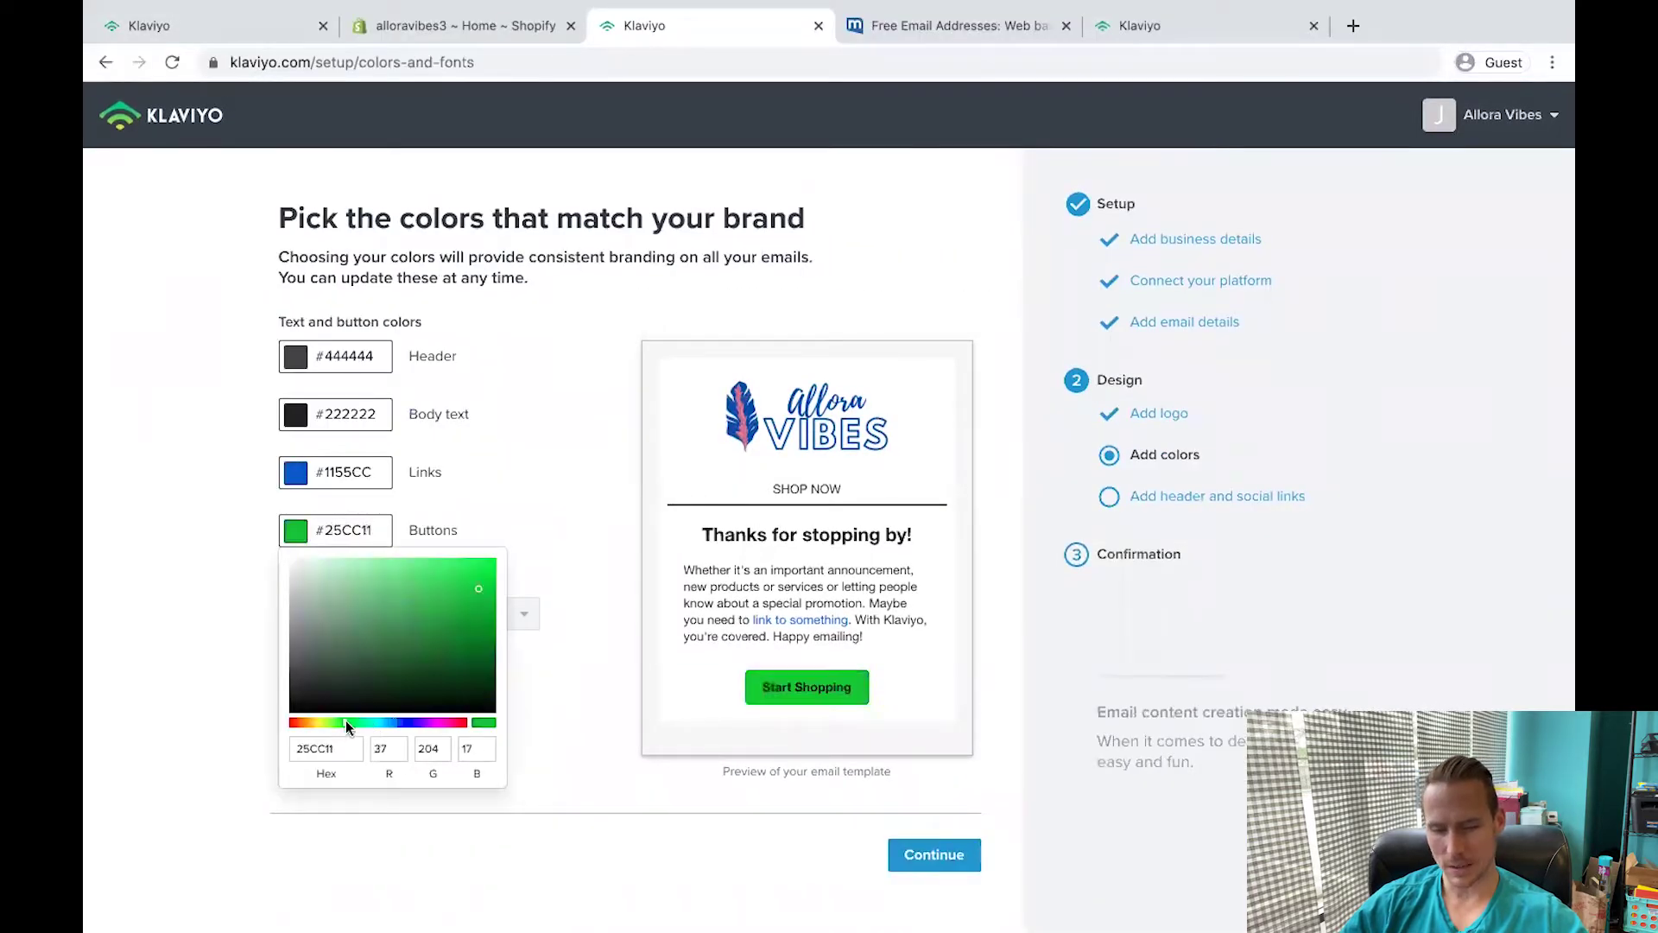
pyautogui.moveTo(480, 574); pyautogui.dragTo(486, 562)
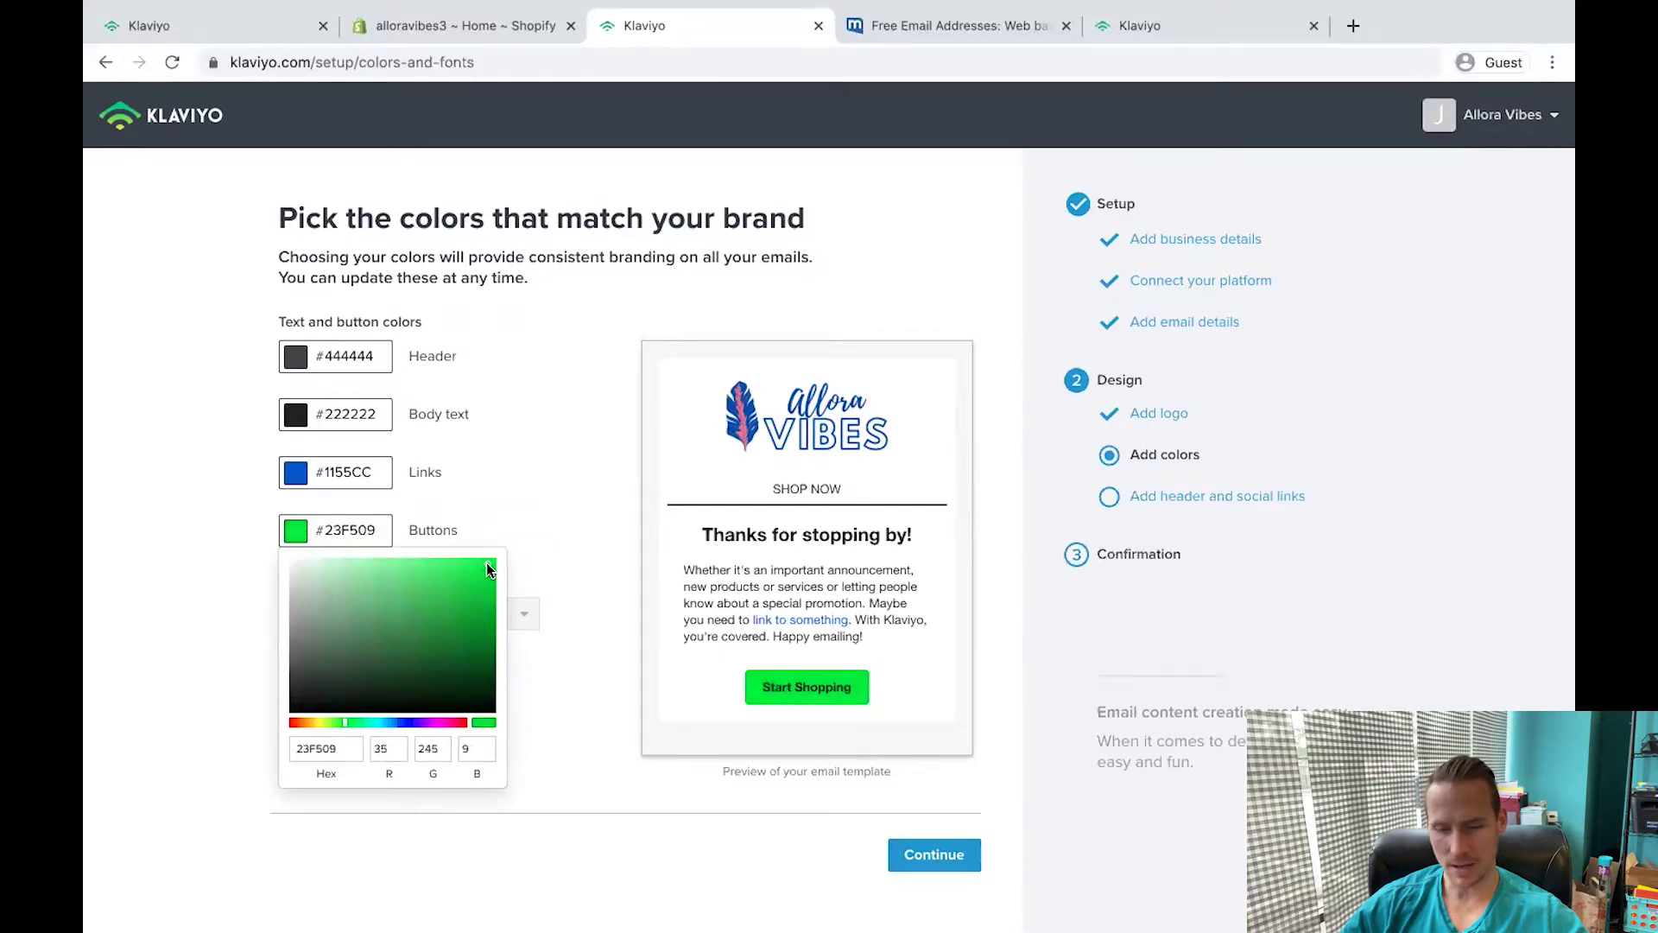
pyautogui.click(783, 740)
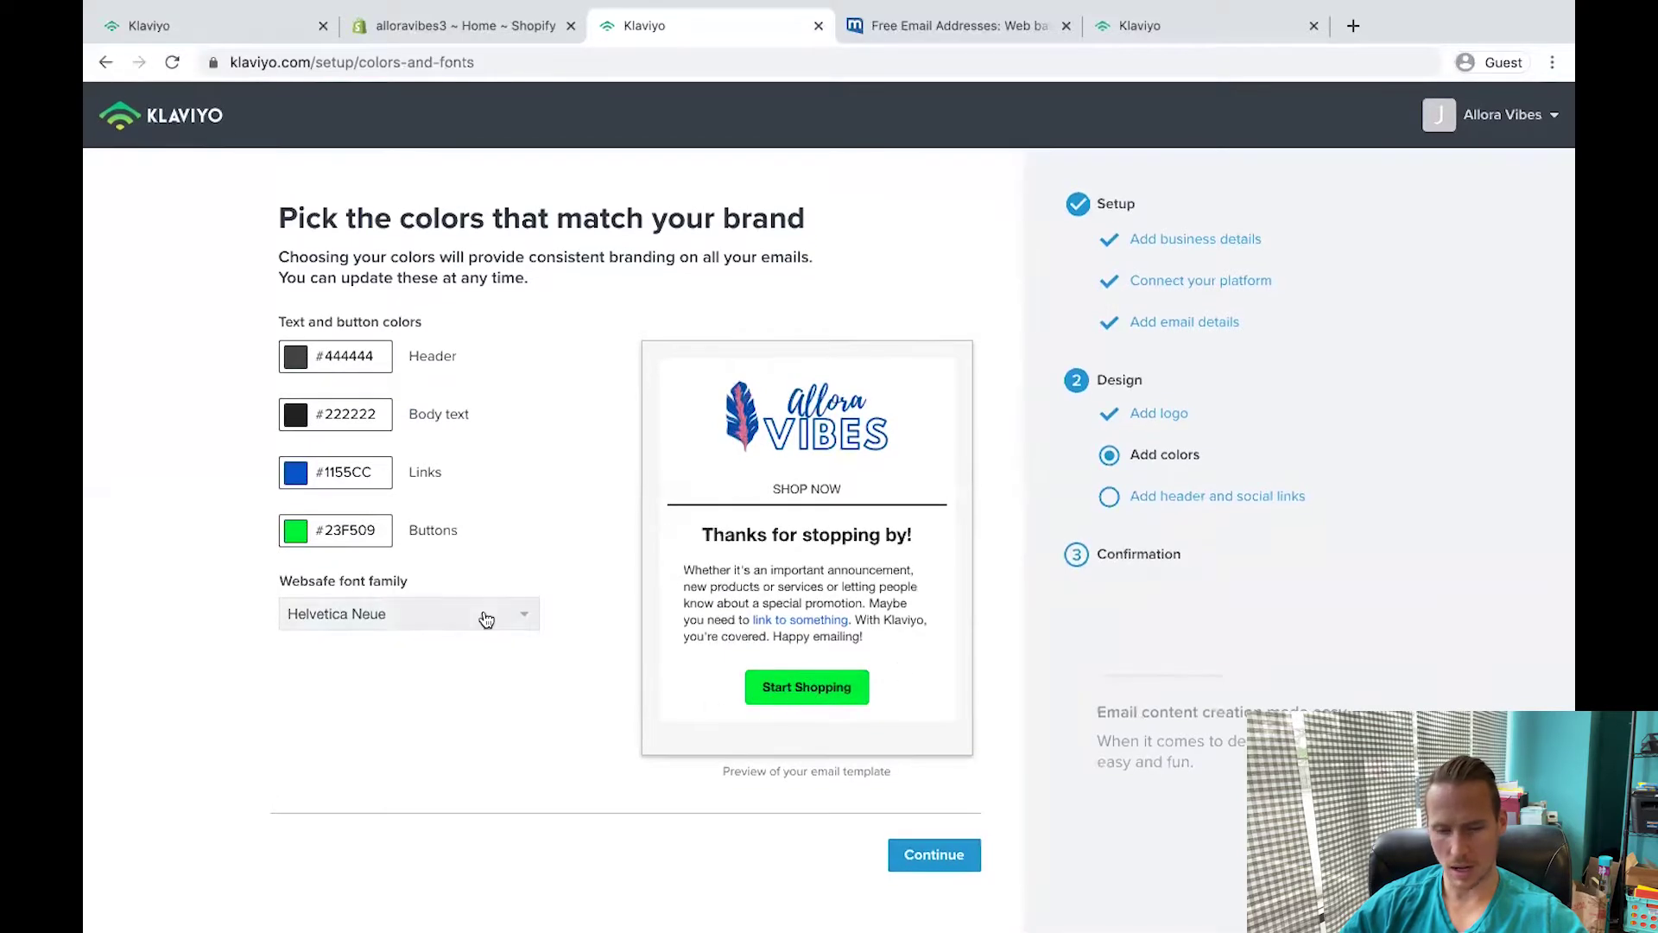
pyautogui.click(934, 854)
# Confirm the Klaviyo account e-mail from the confirmation message in the inbox.
pyautogui.click(428, 26)
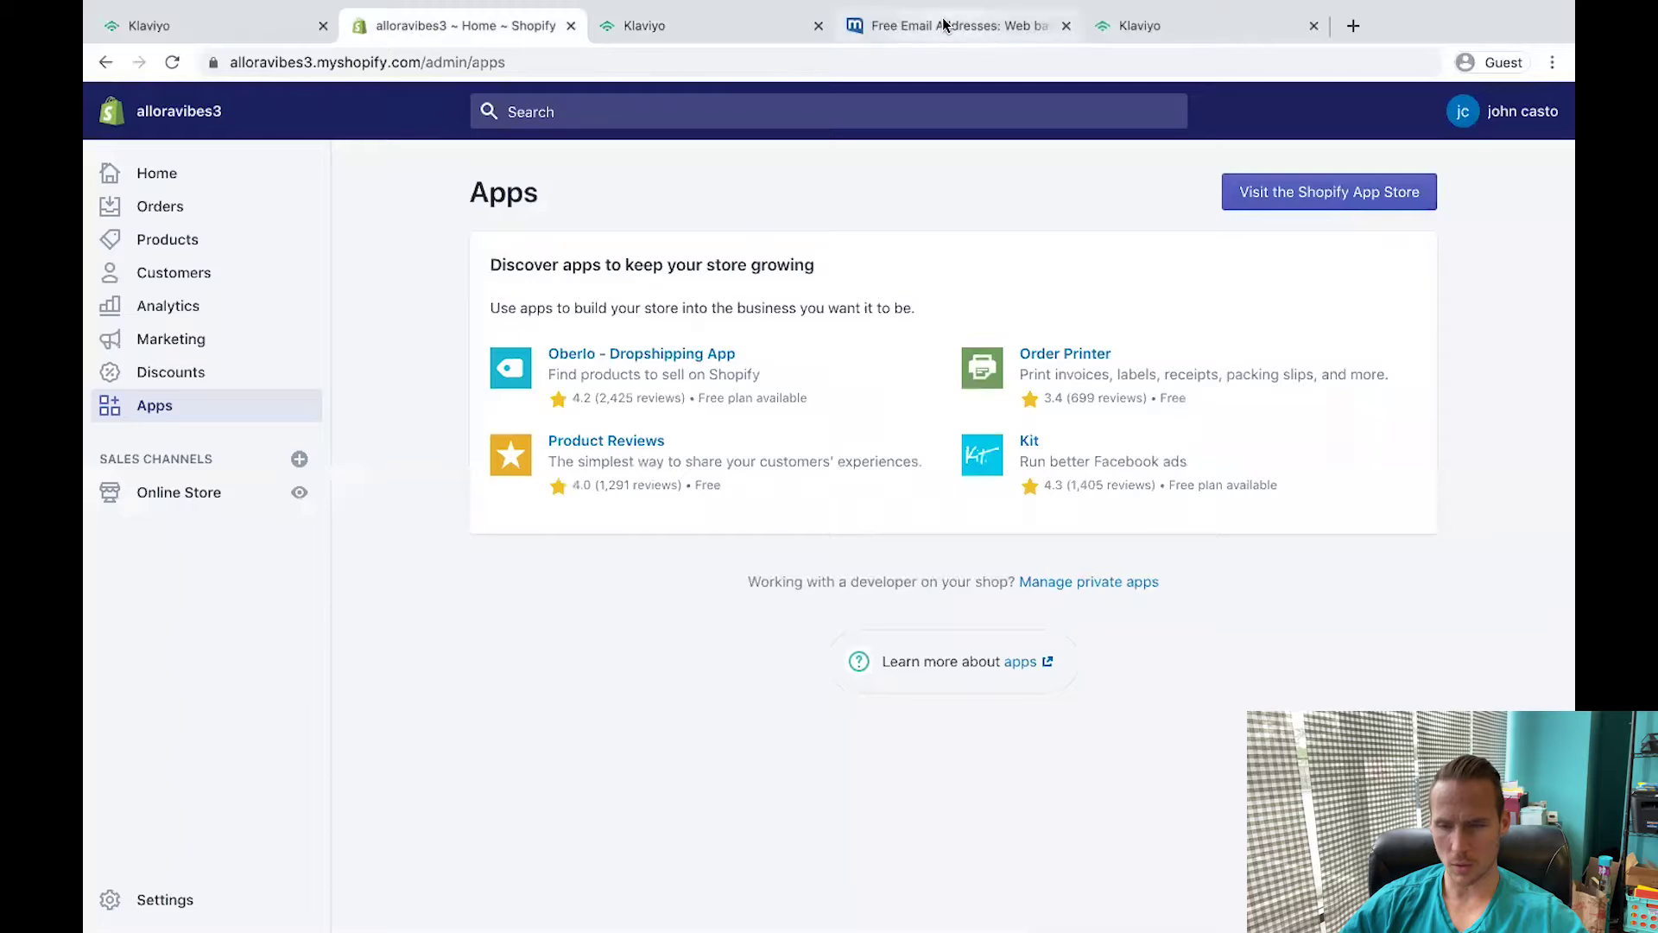
pyautogui.click(943, 26)
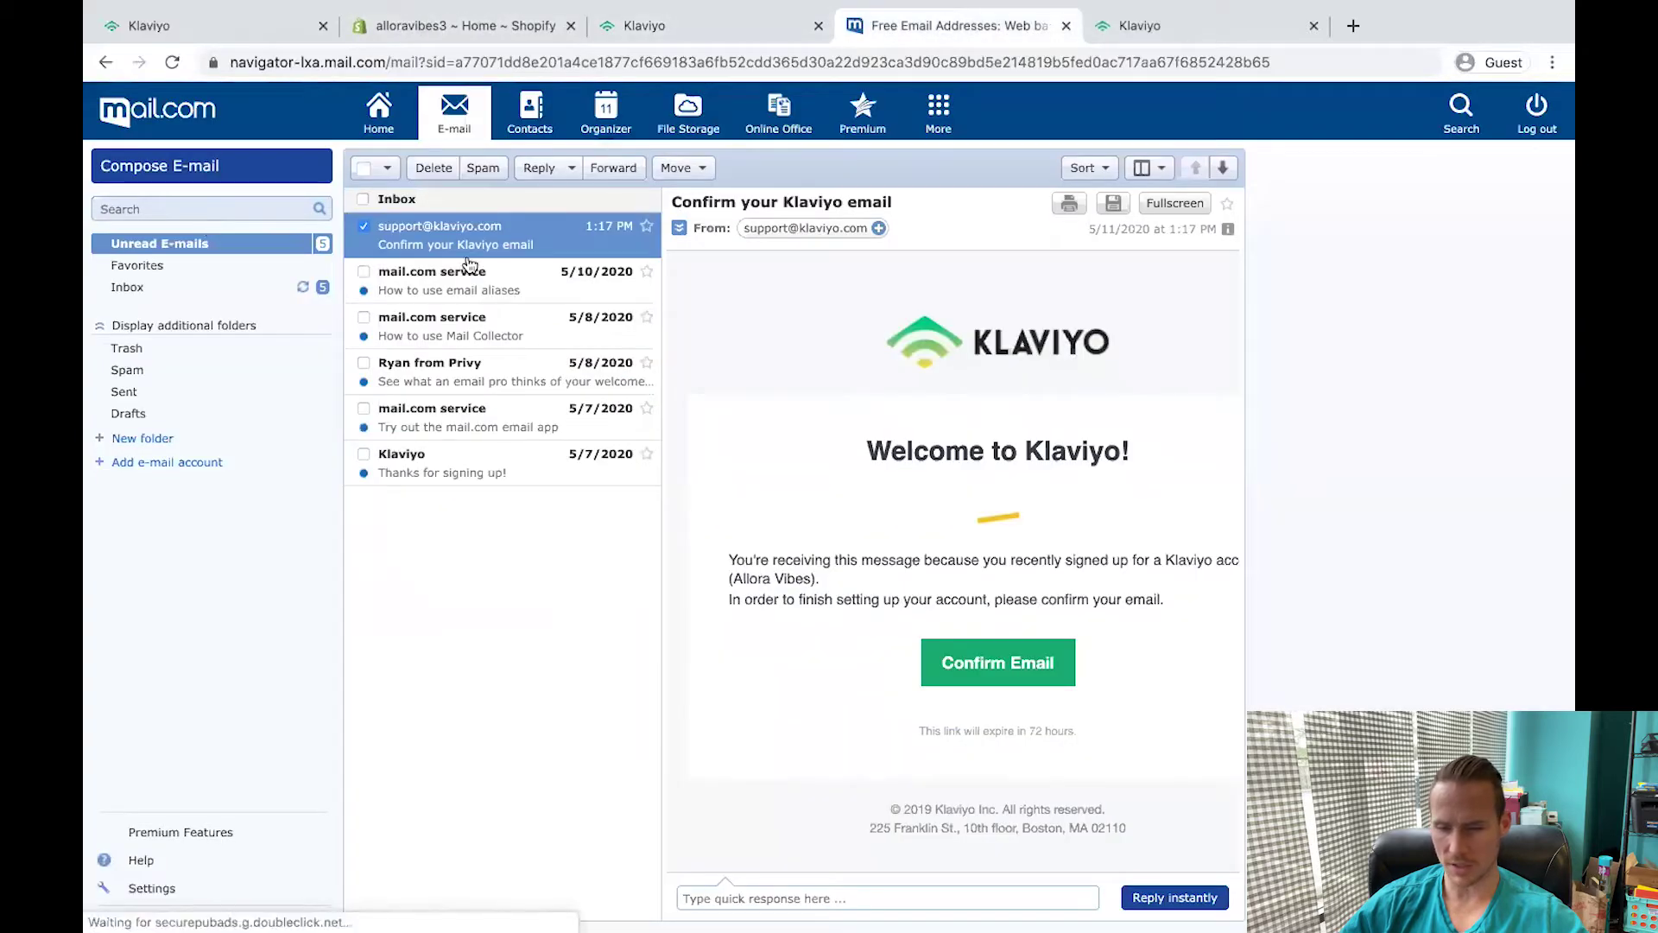
pyautogui.click(999, 660)
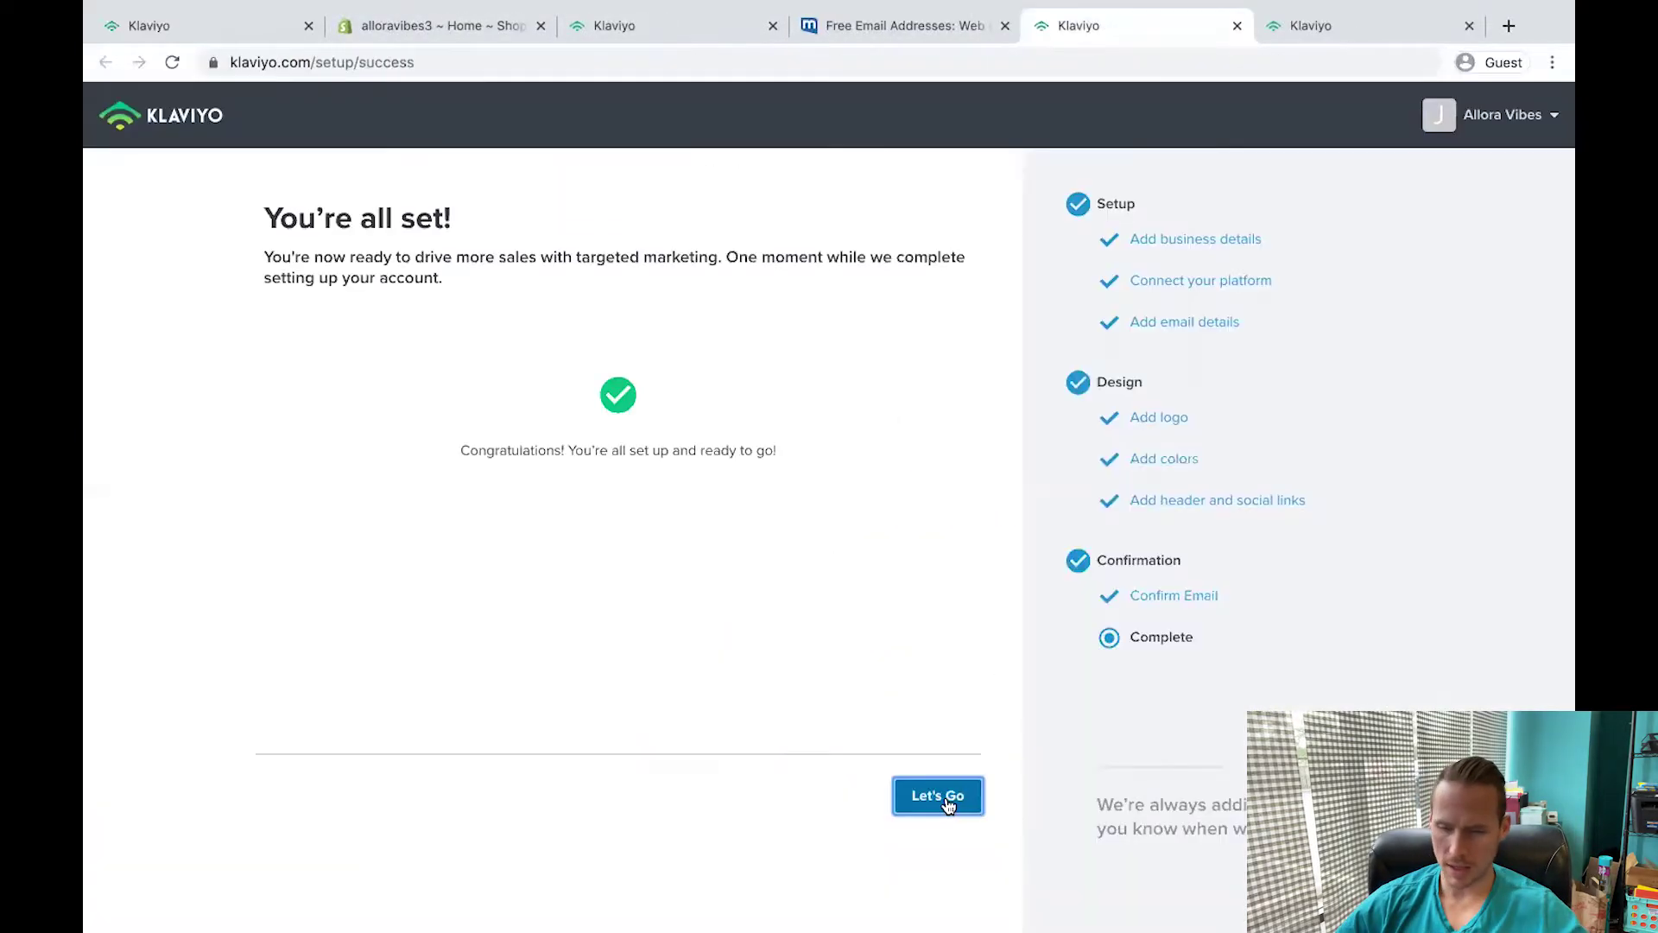
# Enter the Klaviyo dashboard and turn on the Abandoned Cart flow from the Objectives list.
pyautogui.click(948, 803)
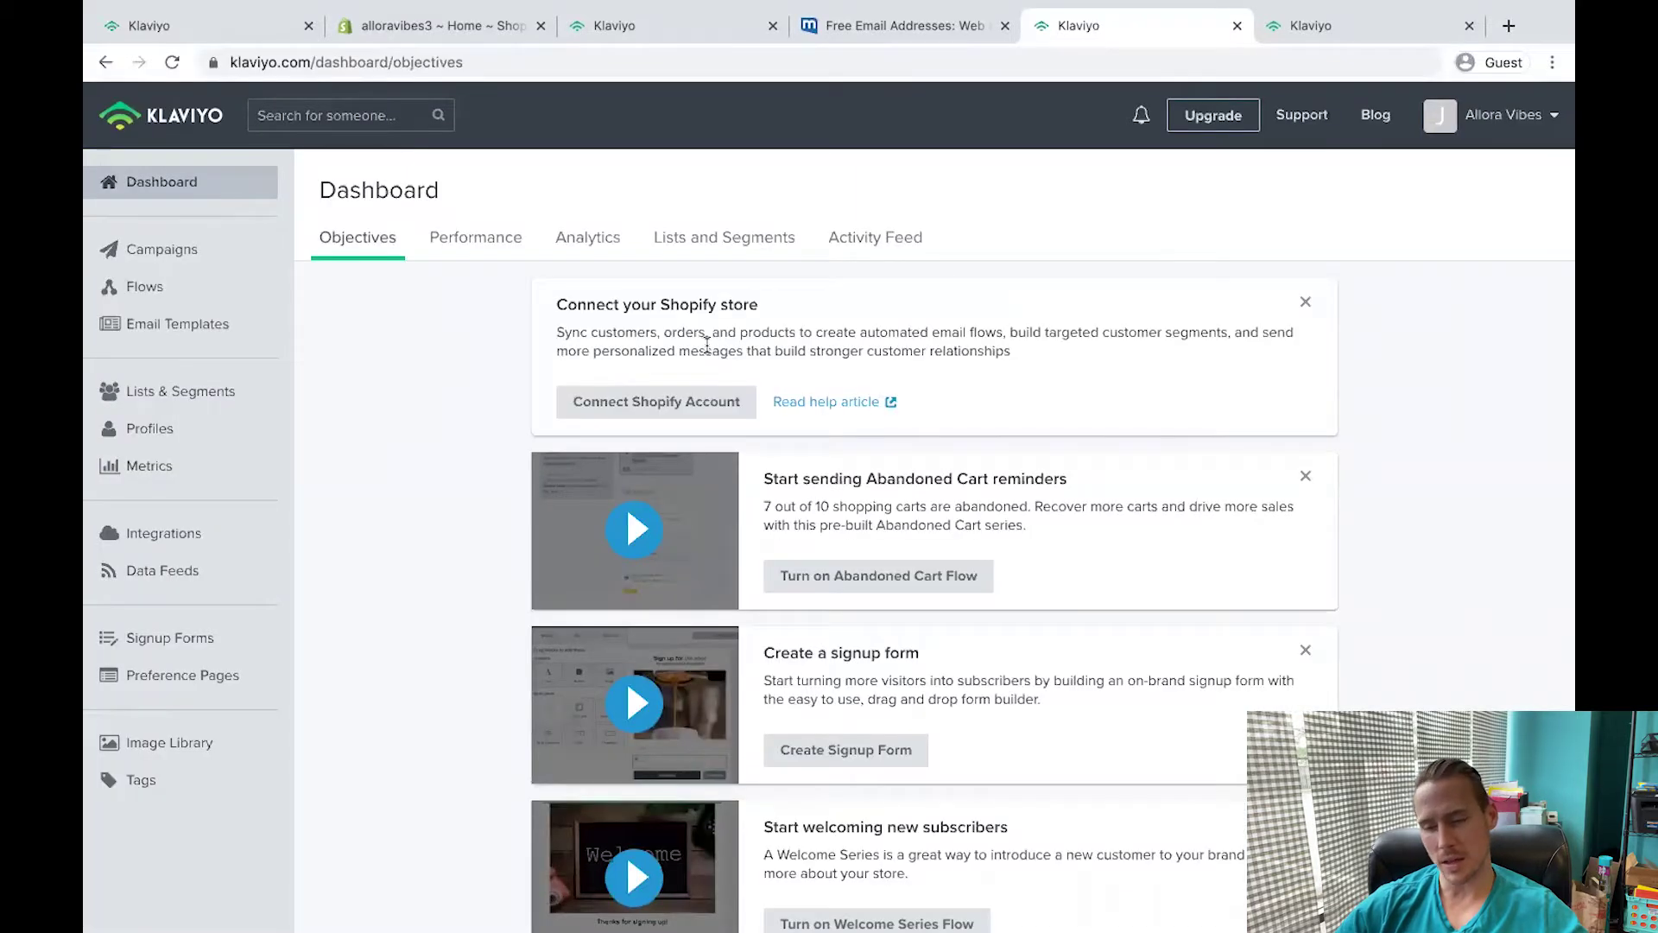
pyautogui.scroll(-1, 635, 527)
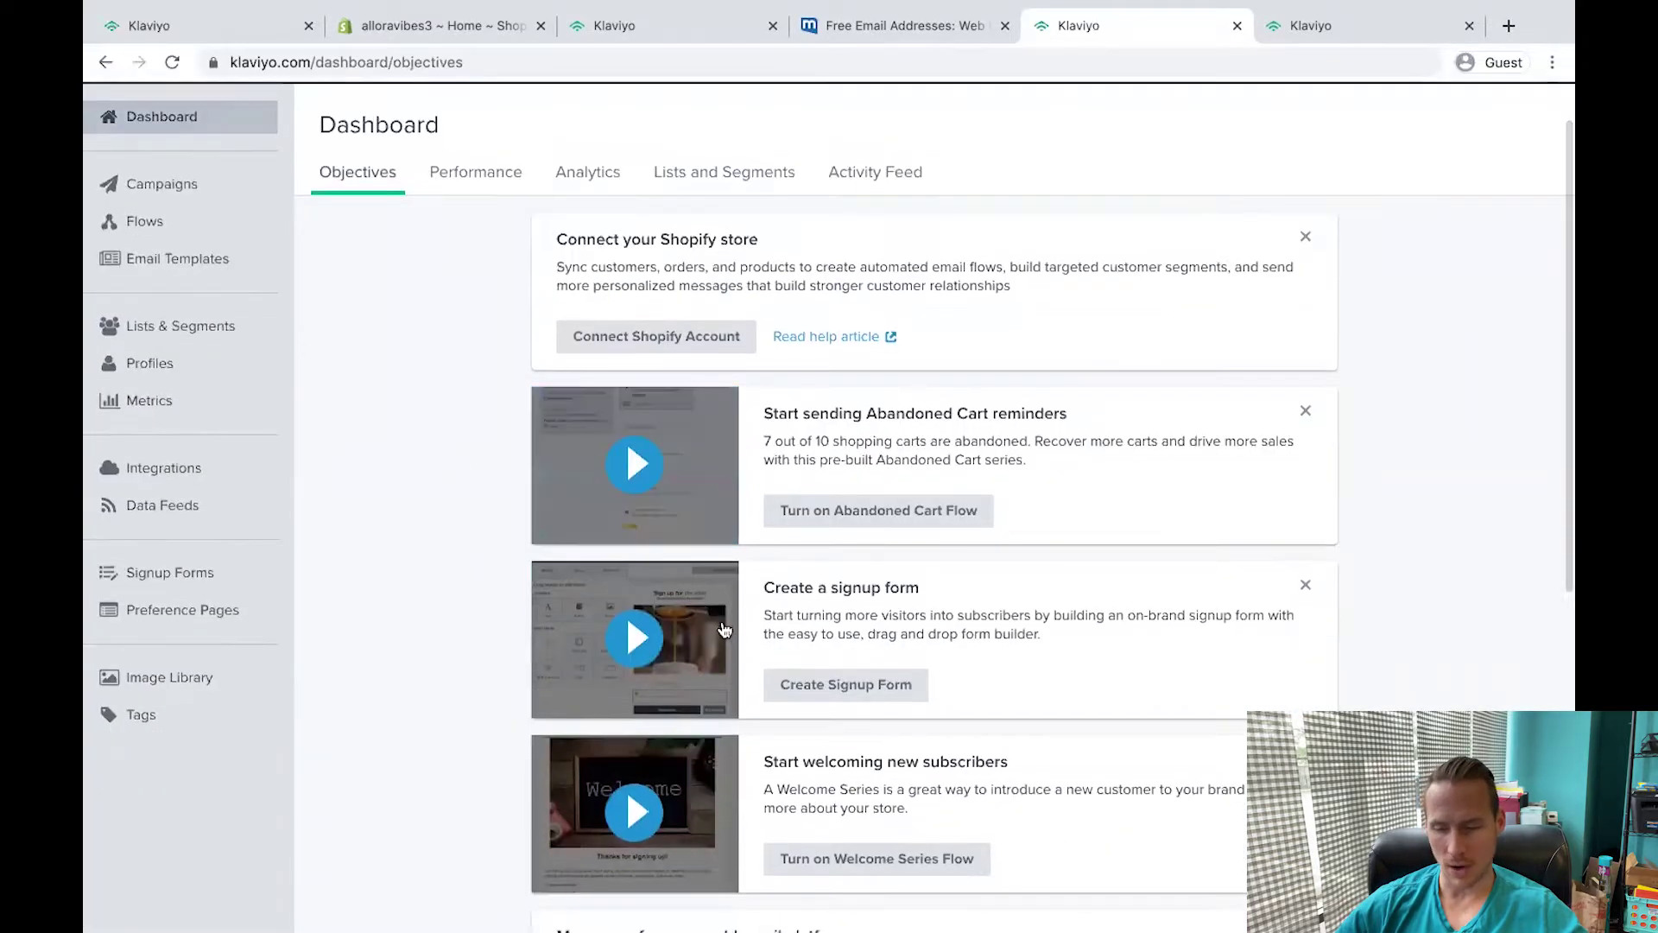
pyautogui.click(878, 510)
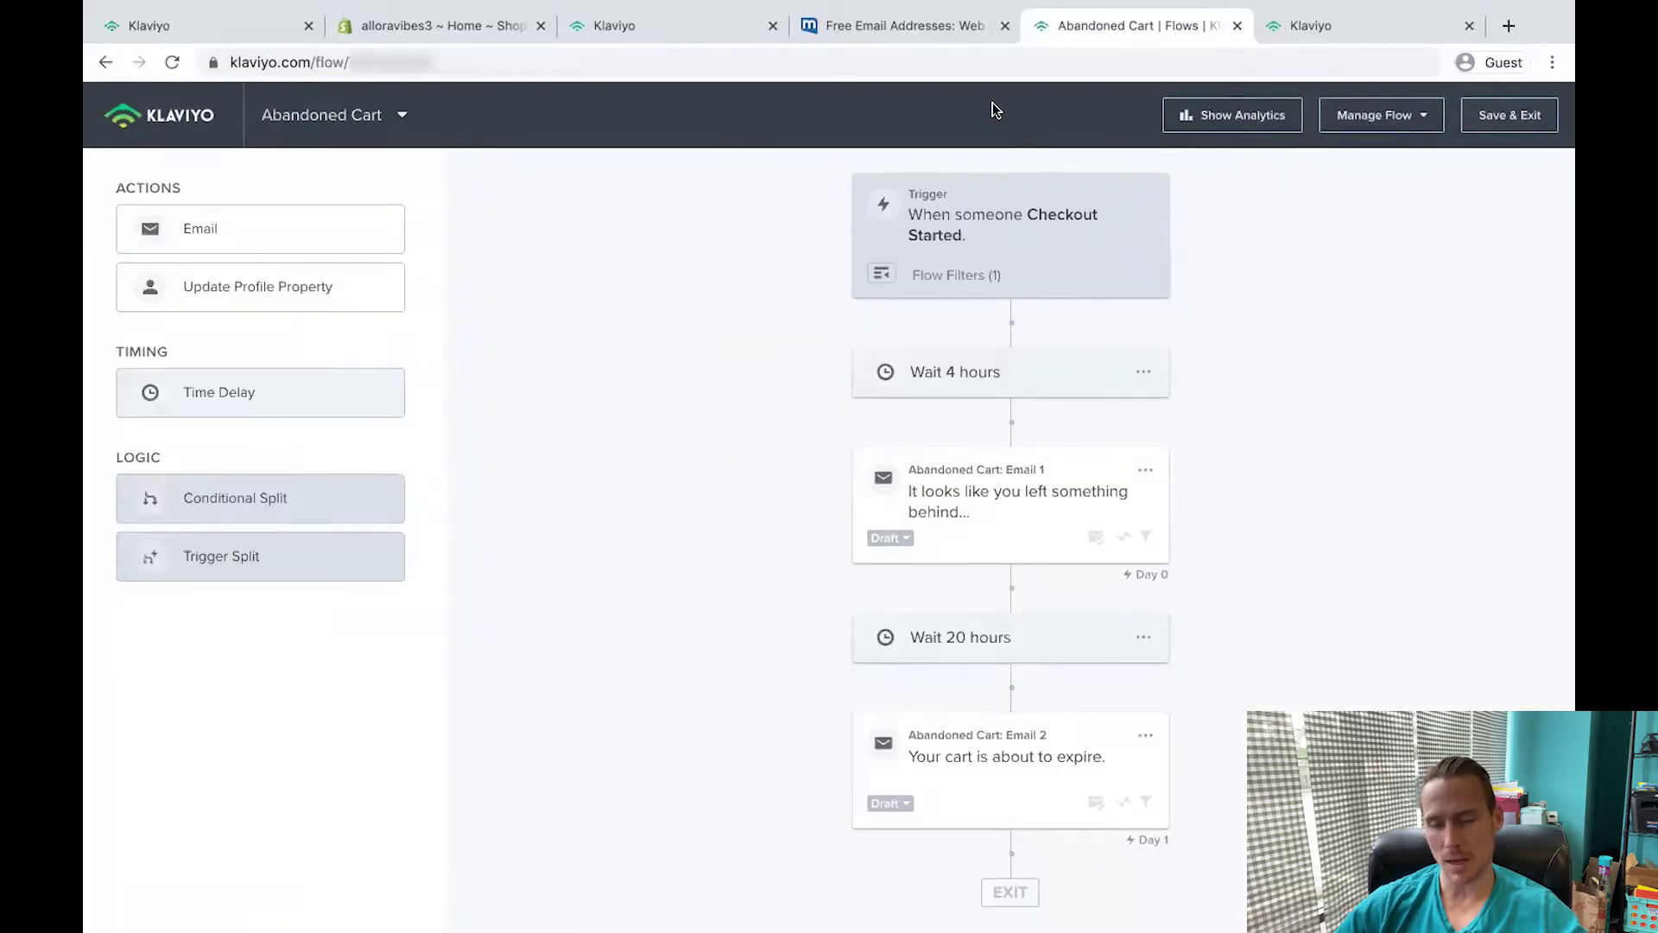
# Inspect the 4-hour wait's delay and bring up the Klaviyo emails copy document.
pyautogui.click(1142, 372)
pyautogui.click(928, 394)
pyautogui.click(115, 271)
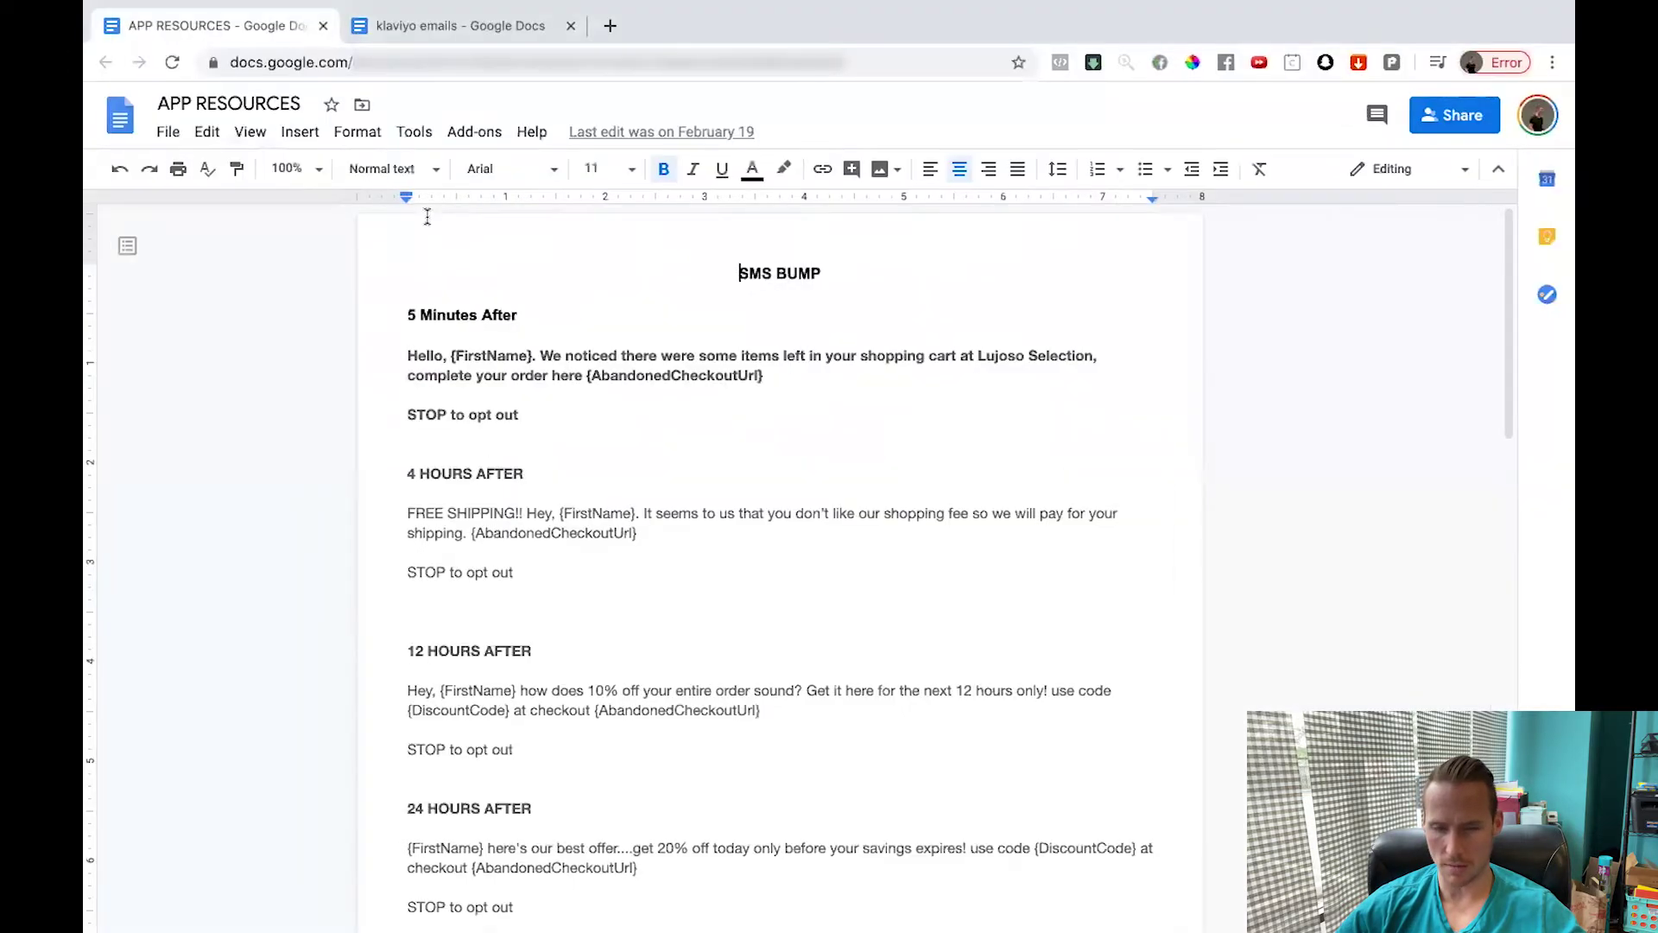
pyautogui.click(447, 53)
pyautogui.click(448, 28)
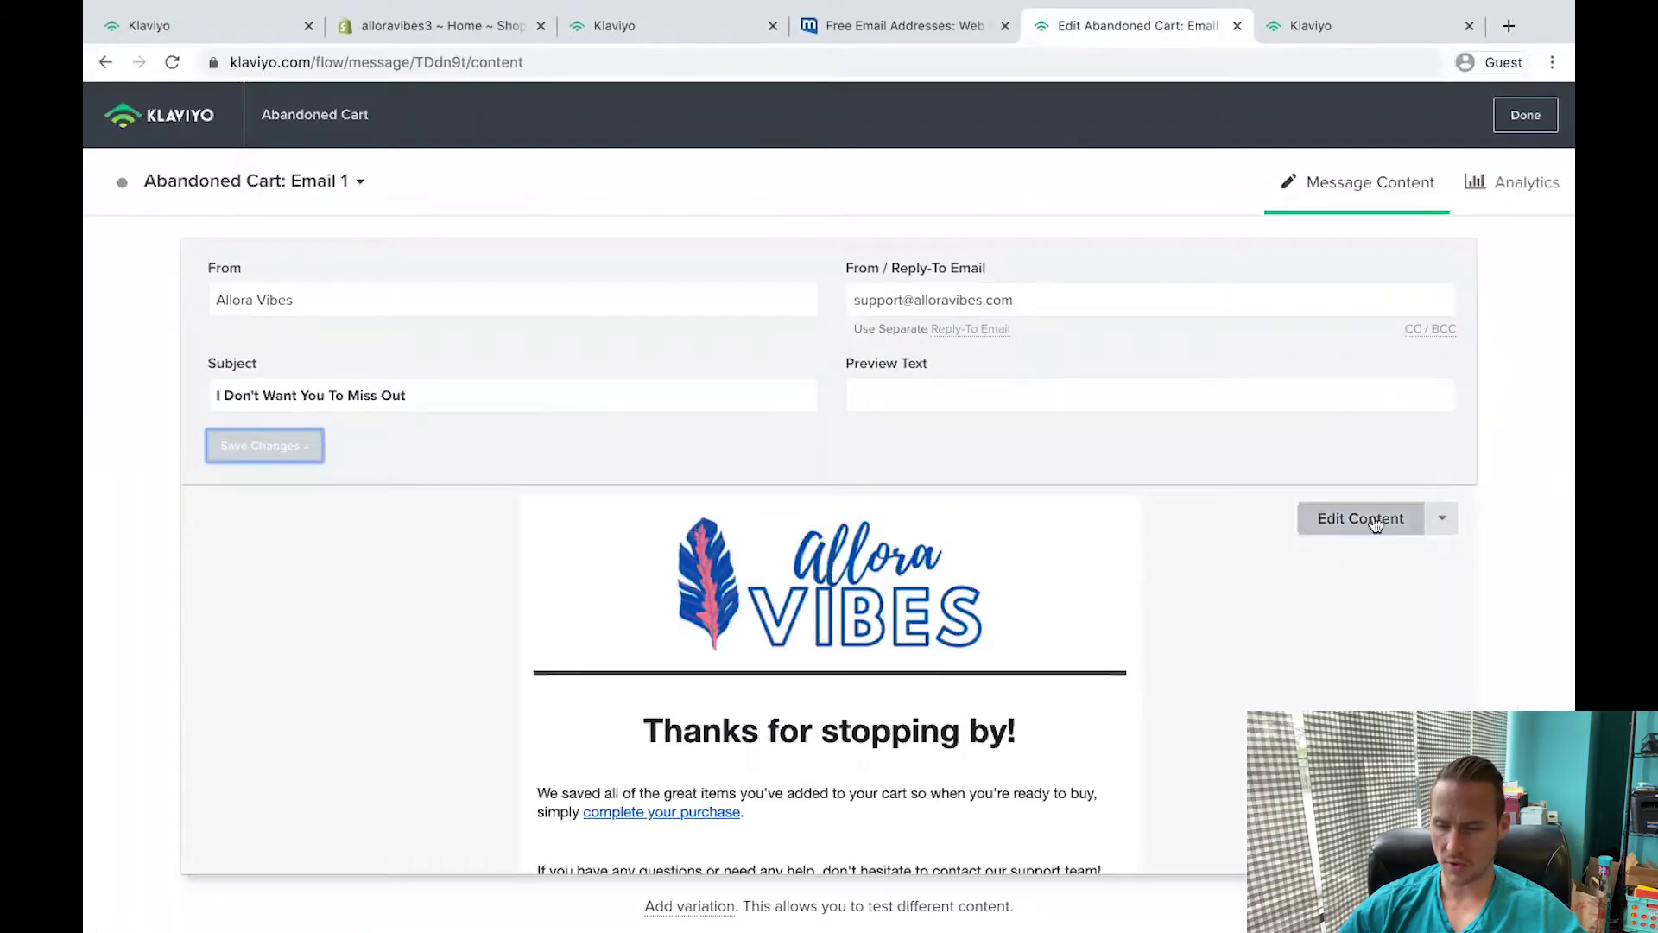
# Paste the prepared abandoned-cart copy into Email 1's opening text block.
pyautogui.click(1373, 519)
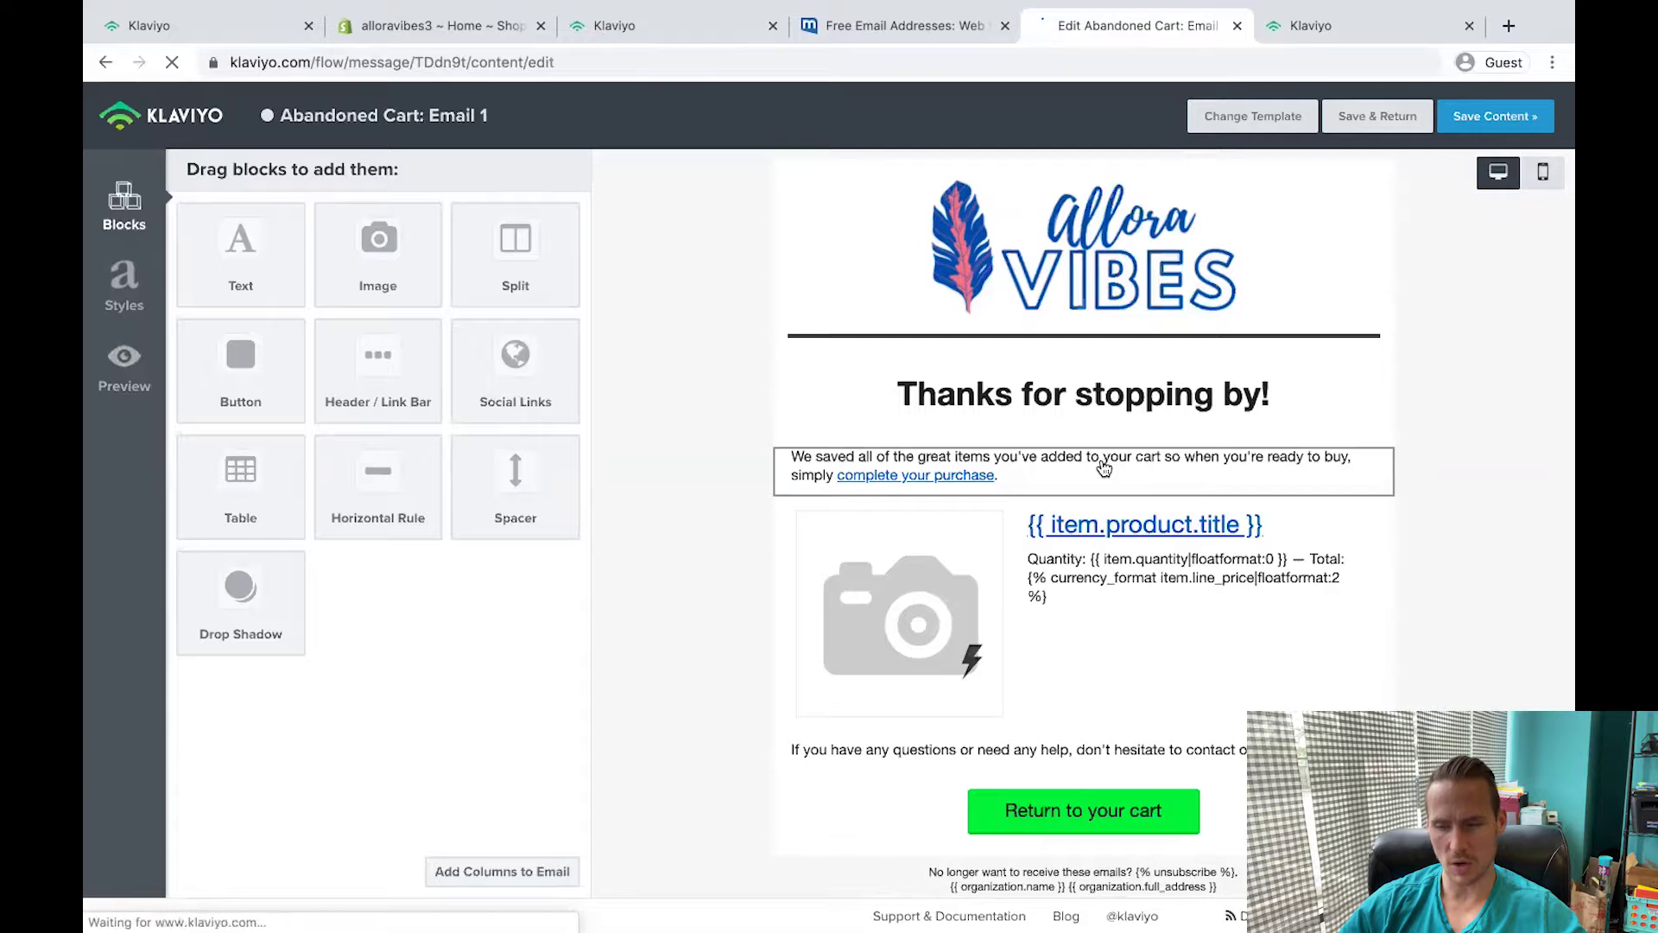
pyautogui.click(823, 486)
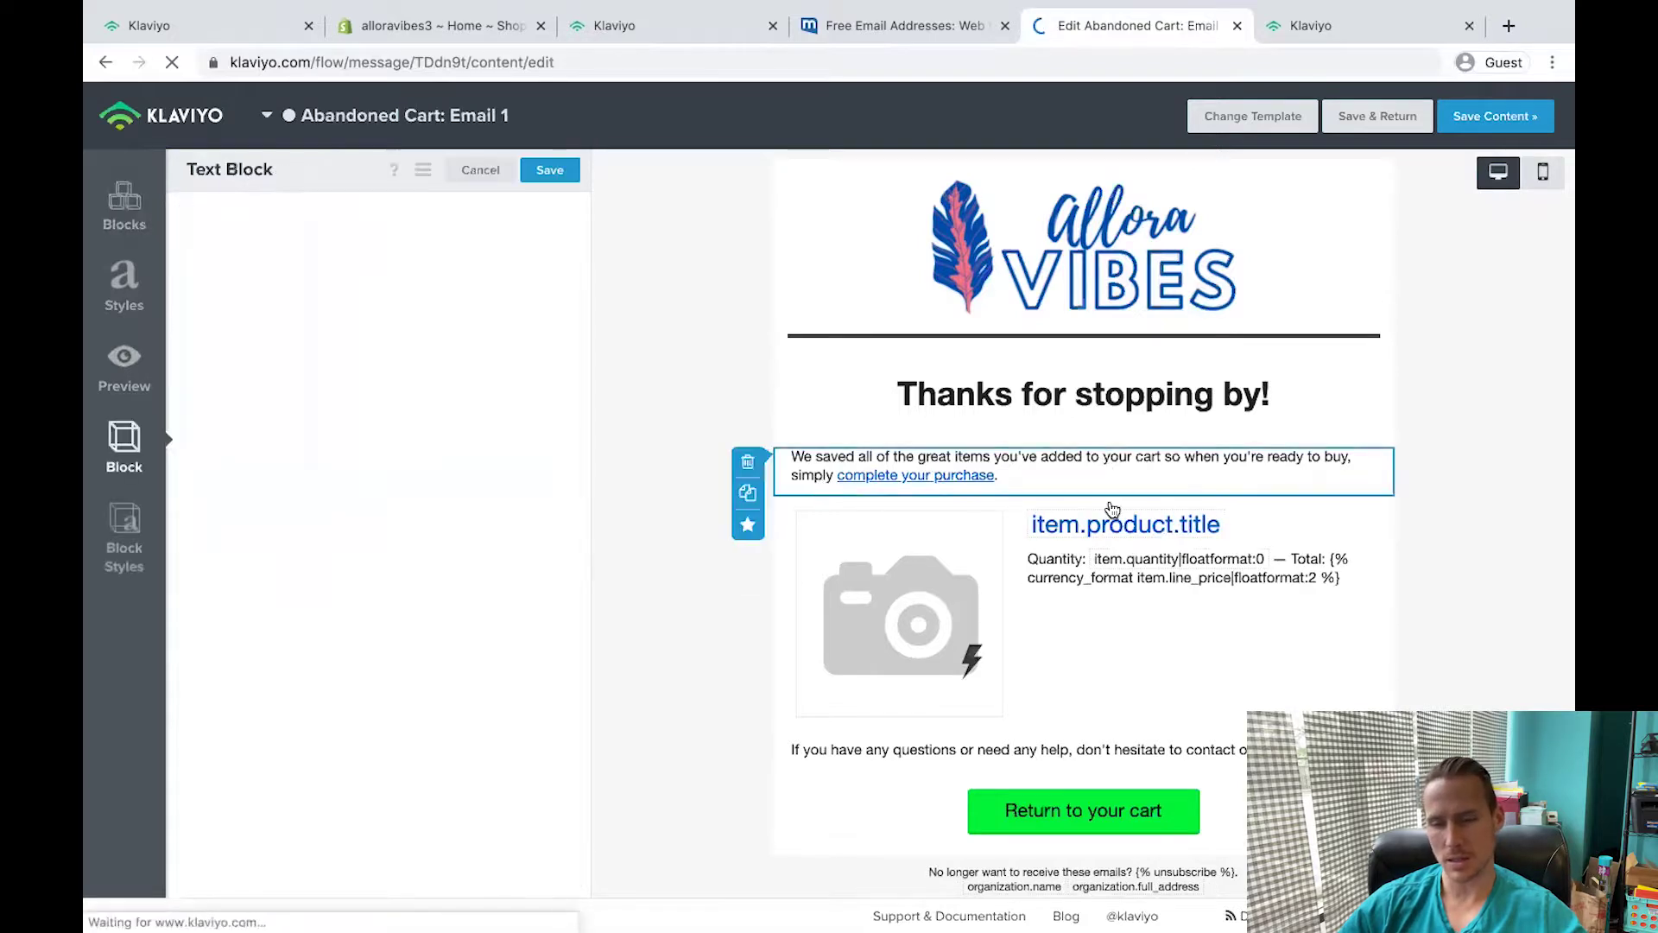
pyautogui.hotkey('ctrl', 'a')
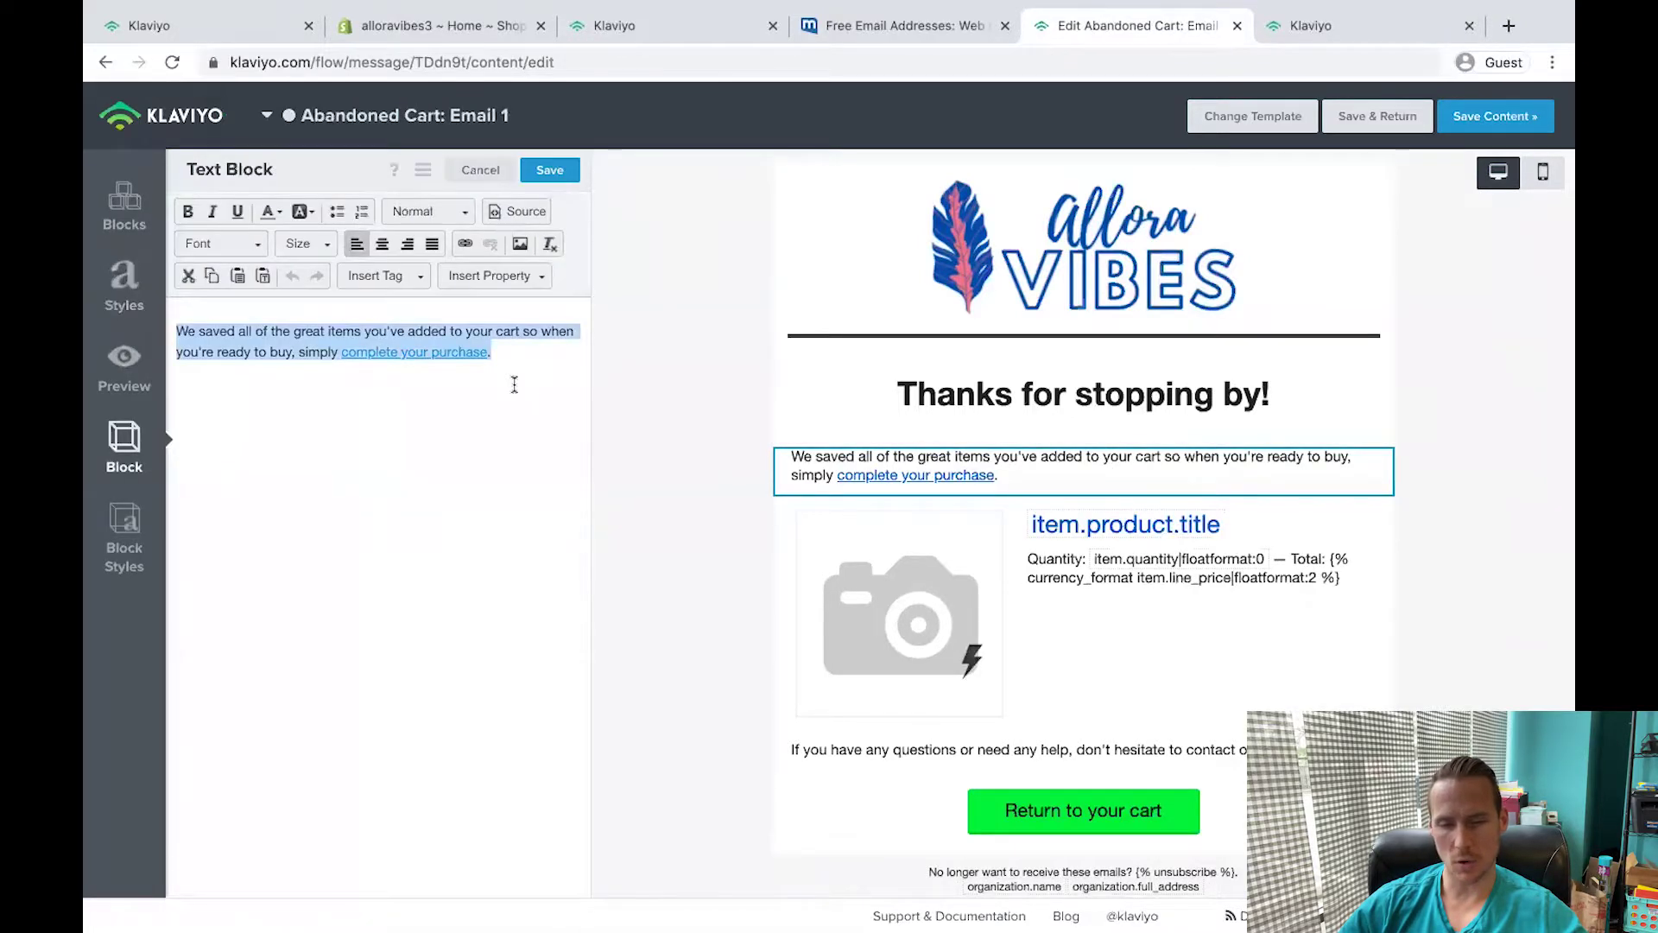
pyautogui.click(515, 381)
pyautogui.press('Return')
pyautogui.write("Hello from Maternity Mommas! We noticed you left some exciting items behind in your shopping cart. So that you don't miss out, we've temporarily reserved the items in your shopping cart, but we can't hold them for long. Here's what we've have set aside for you:  {{ event.extra.checkout_url }}")
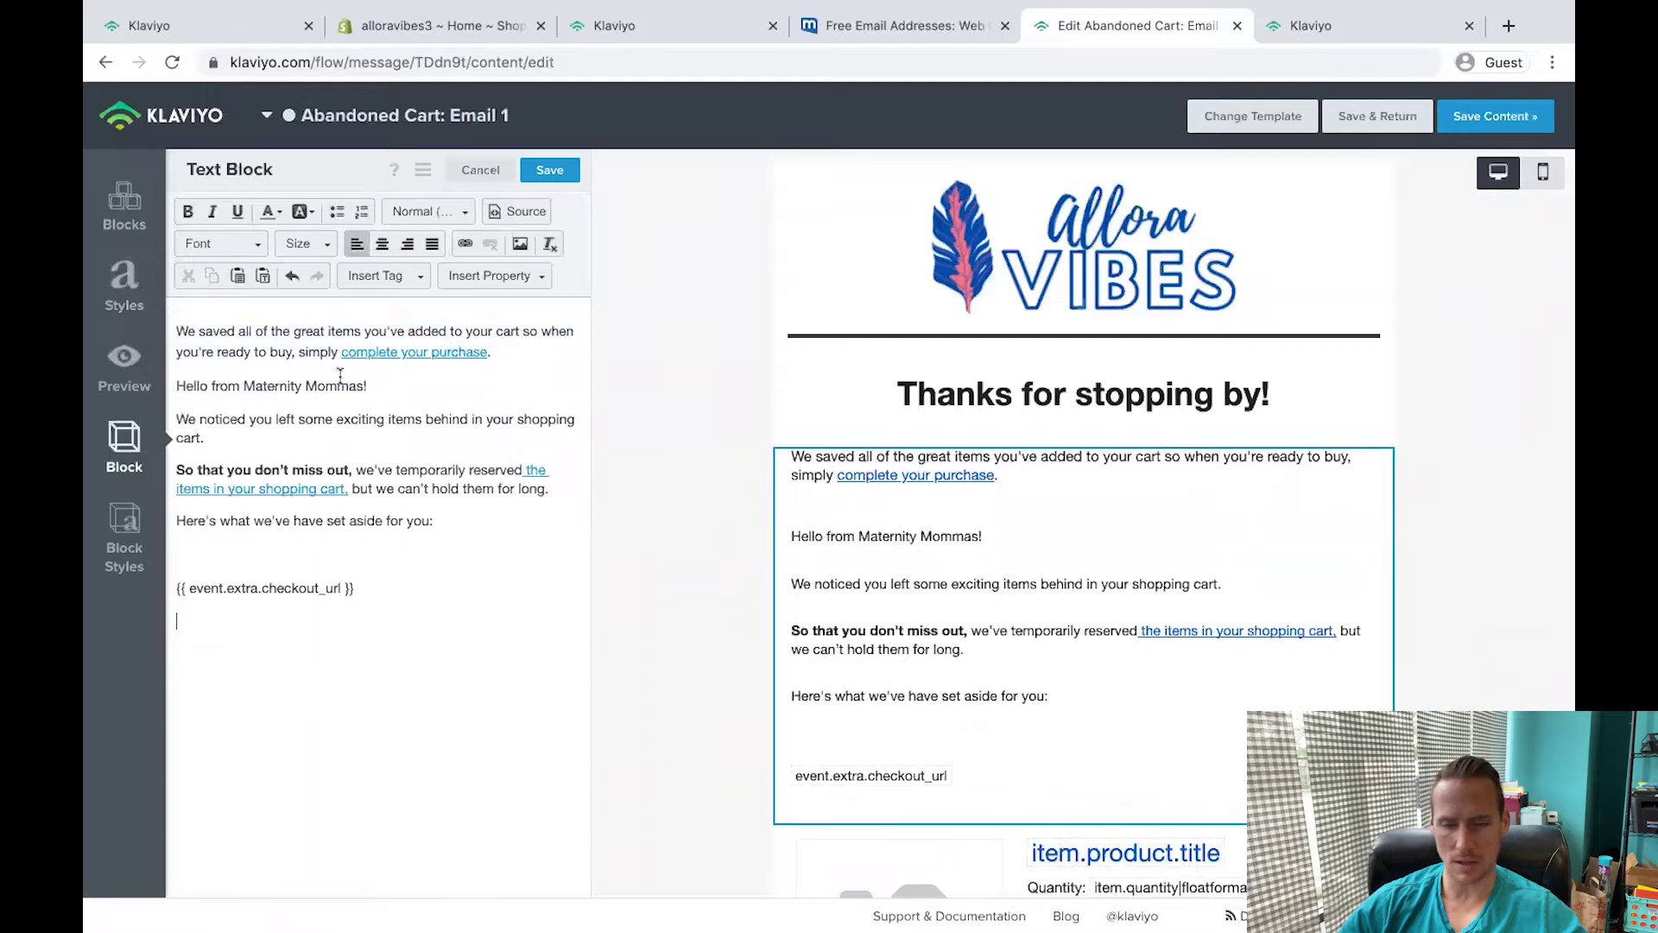
# Change the store name to Allora Vibes, delete the old first paragraph, and leave the cart link unchanged.
pyautogui.moveTo(366, 386); pyautogui.dragTo(243, 386)
pyautogui.write('Allora Vib')
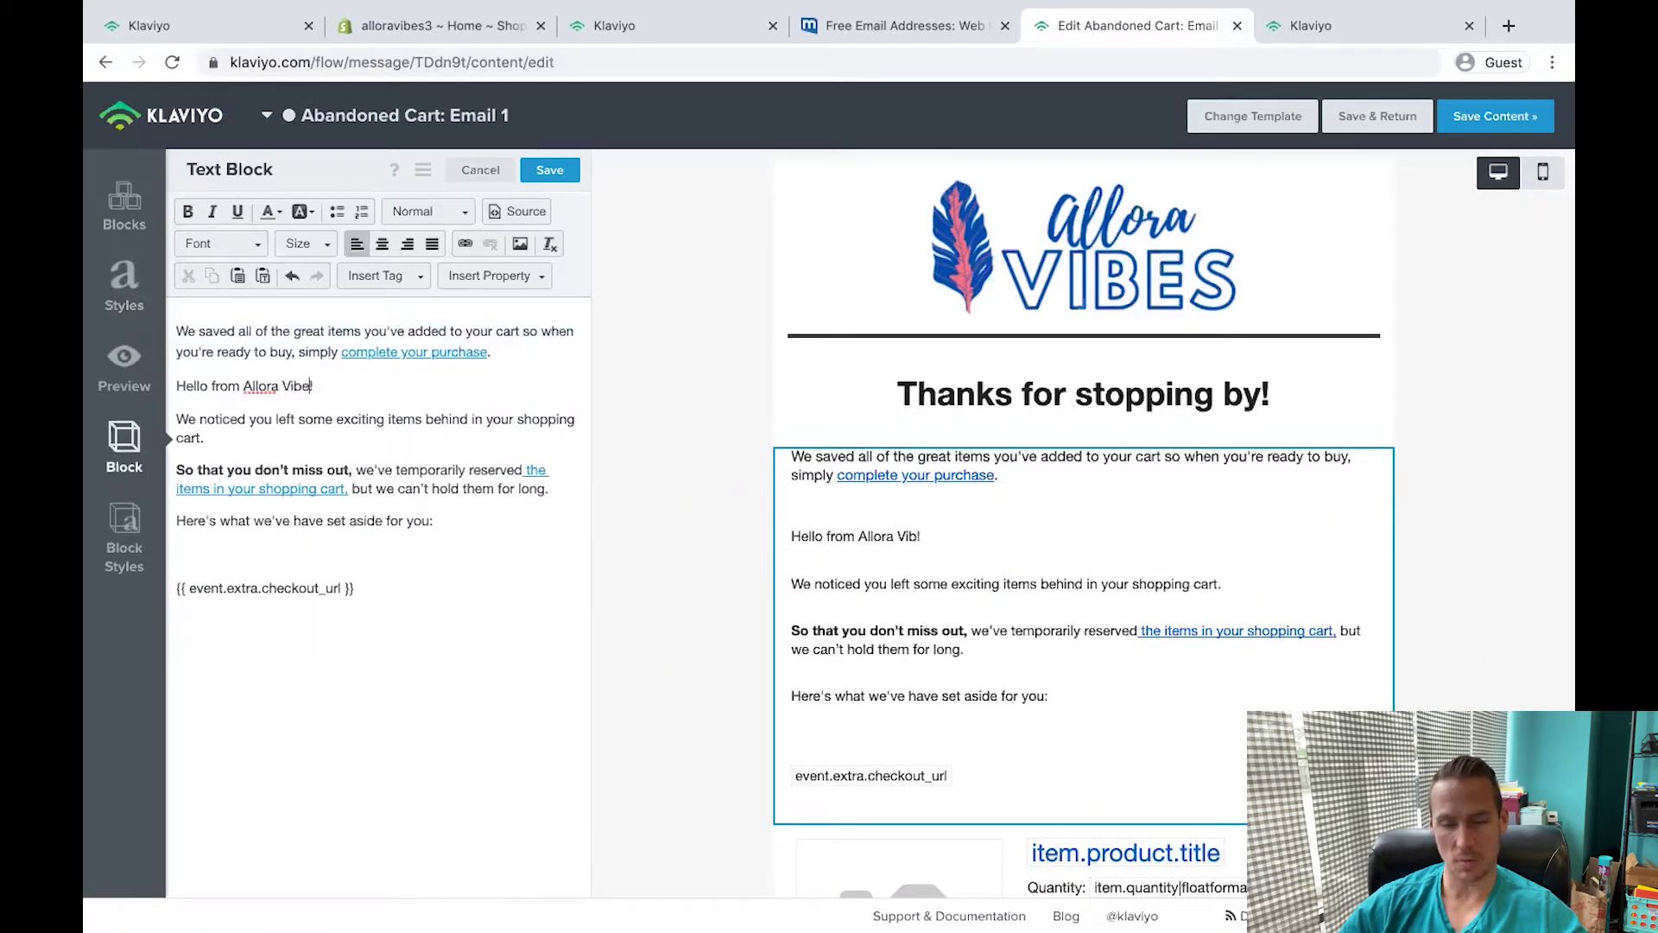
pyautogui.moveTo(172, 386); pyautogui.dragTo(147, 337)
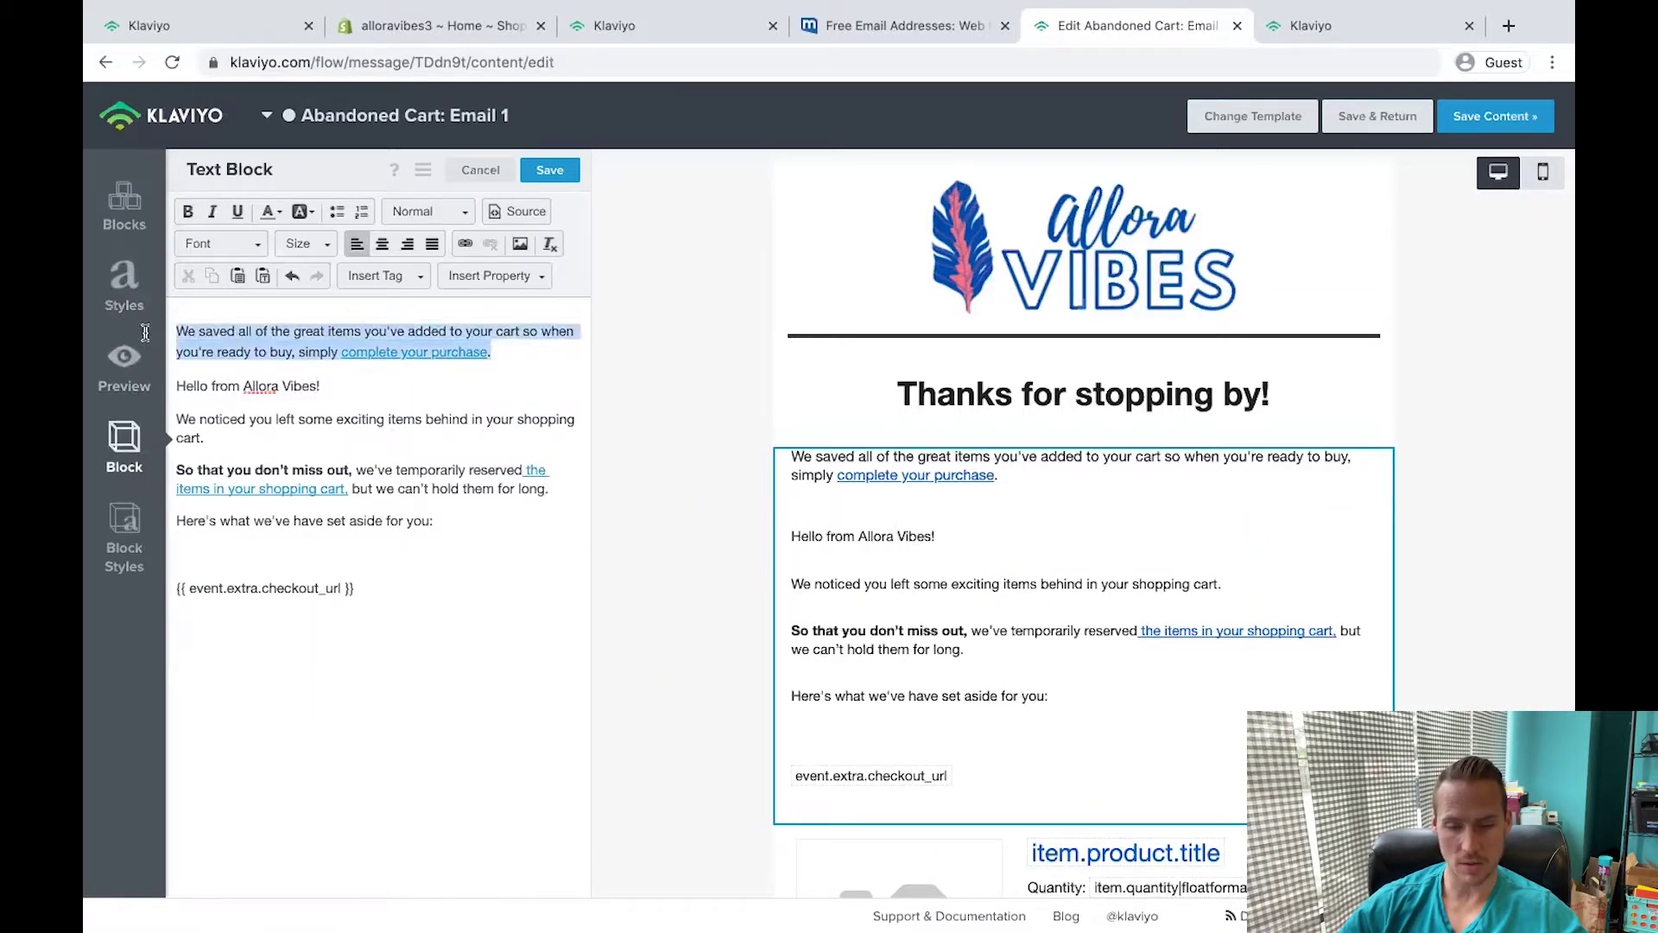
pyautogui.press('BackSpace')
pyautogui.doubleClick(534, 410)
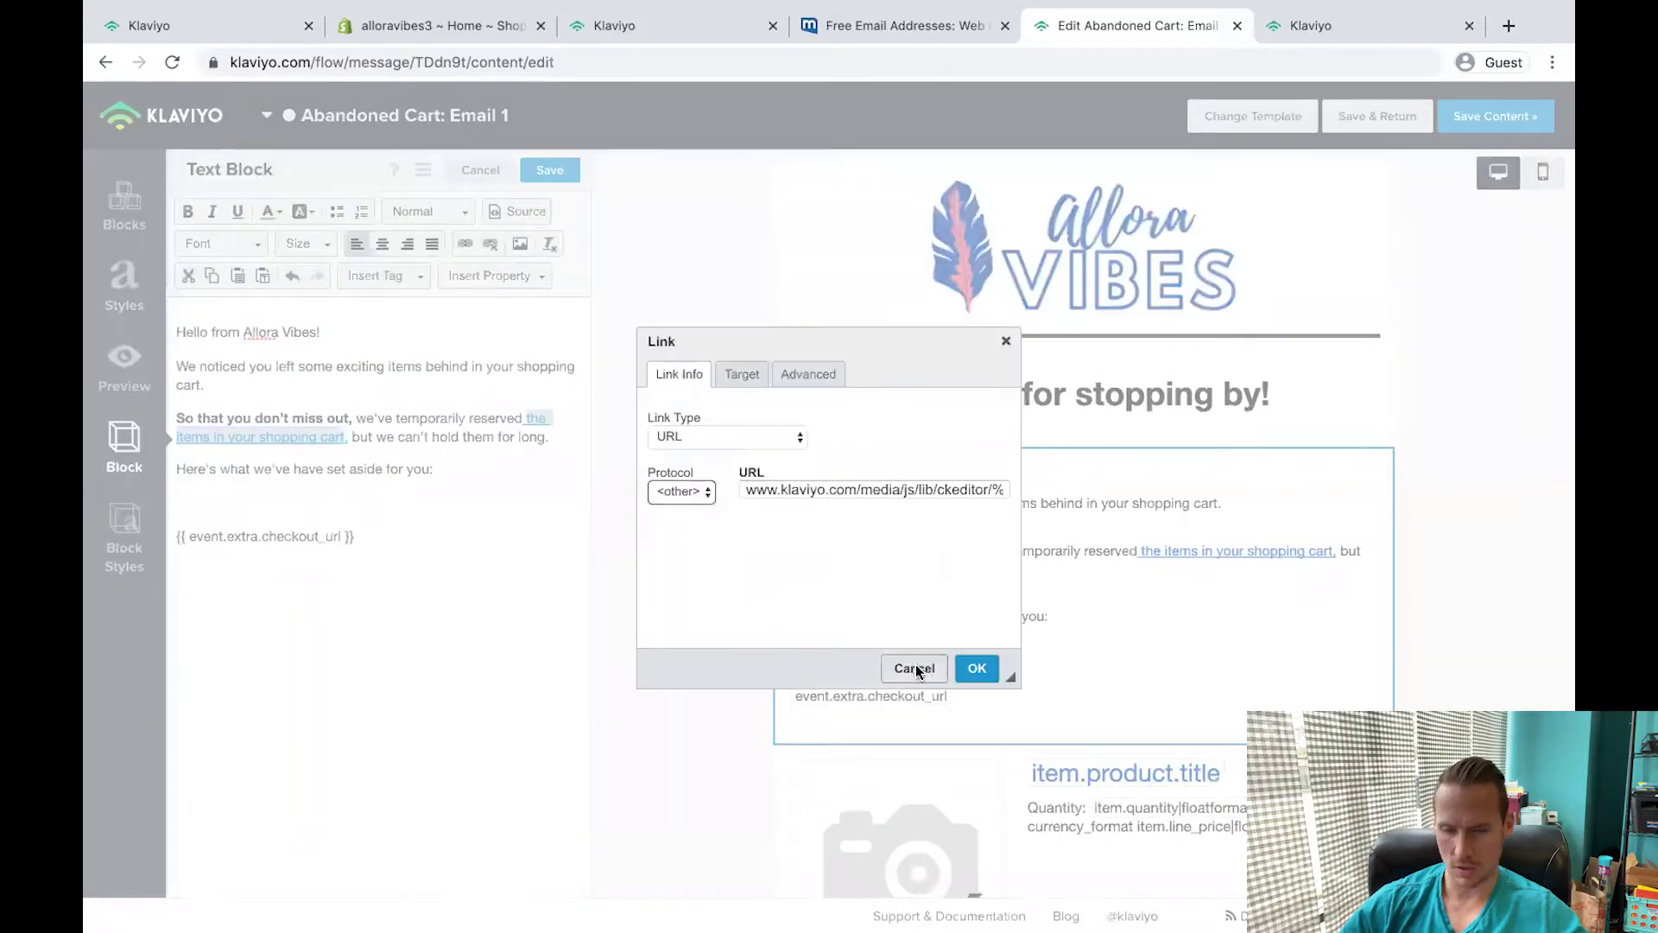
pyautogui.click(914, 668)
pyautogui.click(1007, 201)
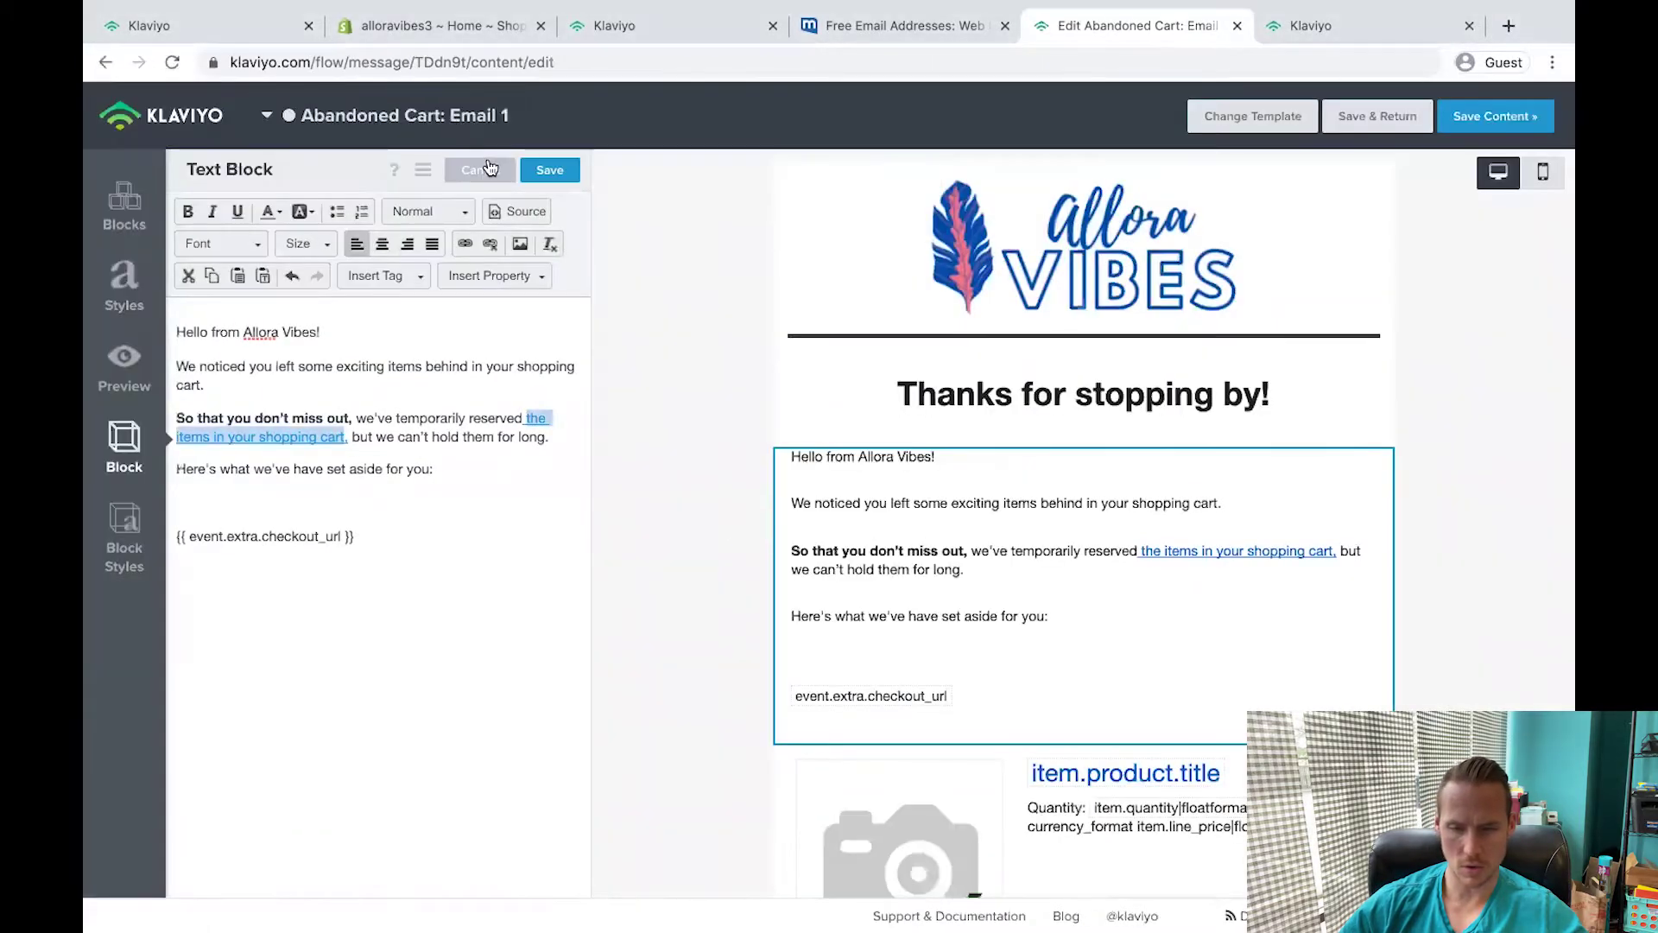
pyautogui.click(484, 169)
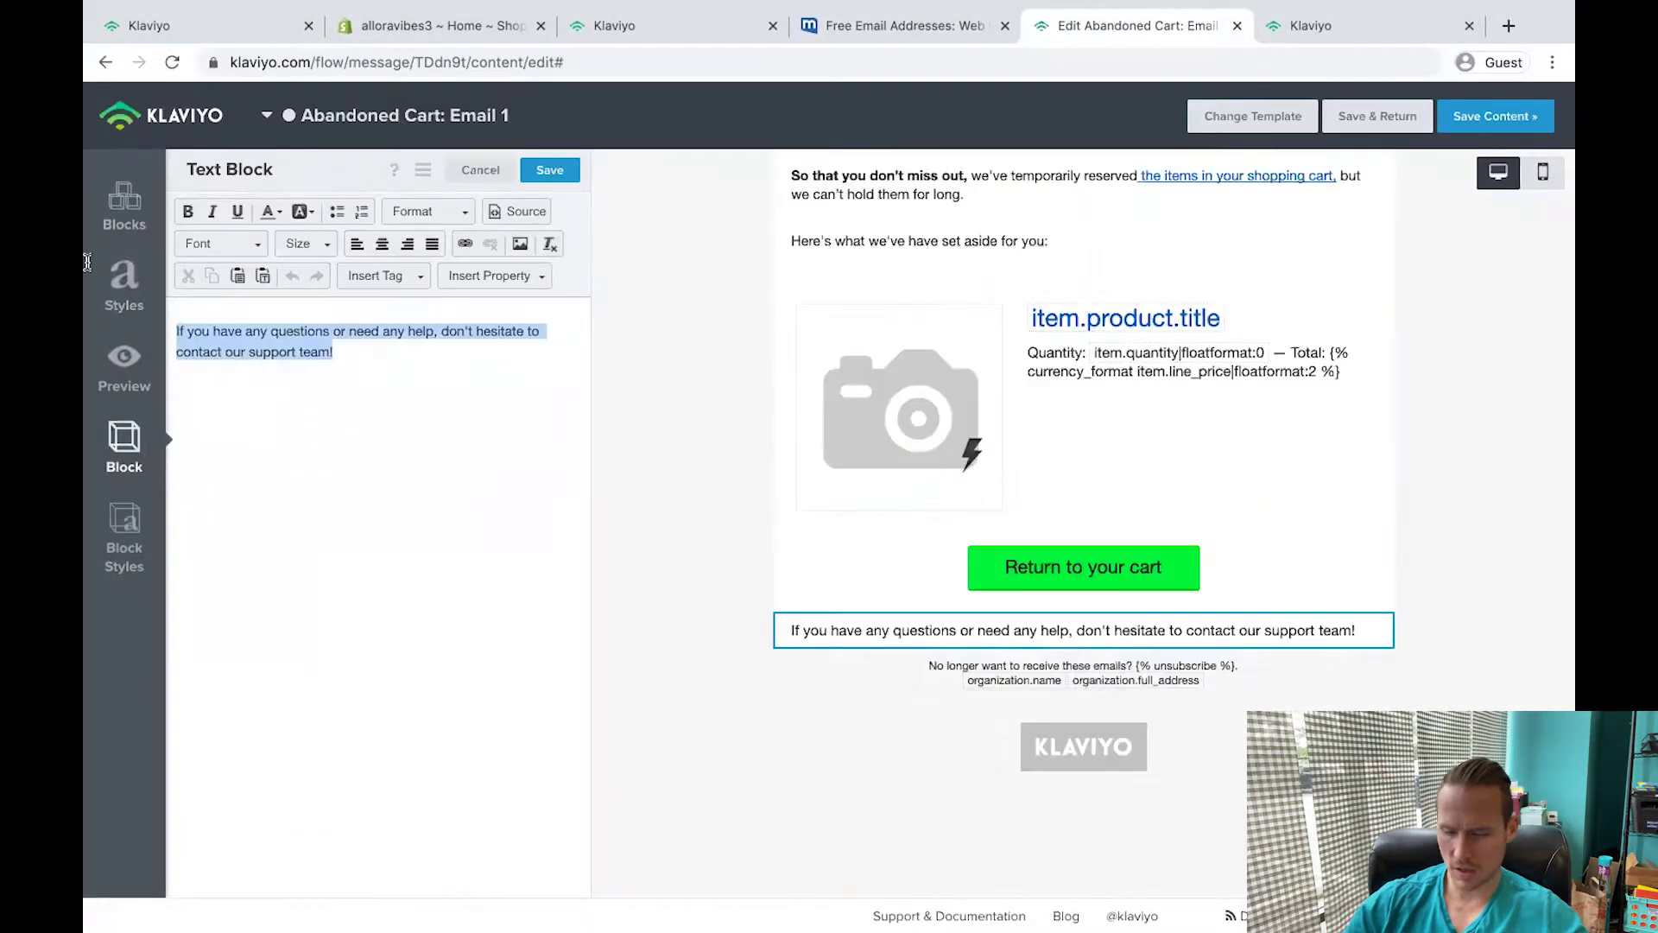
# Add the closing line 'You're Going To Love This Product!' with an Allora Vibes Support Team sign-off.
pyautogui.write('Meali')
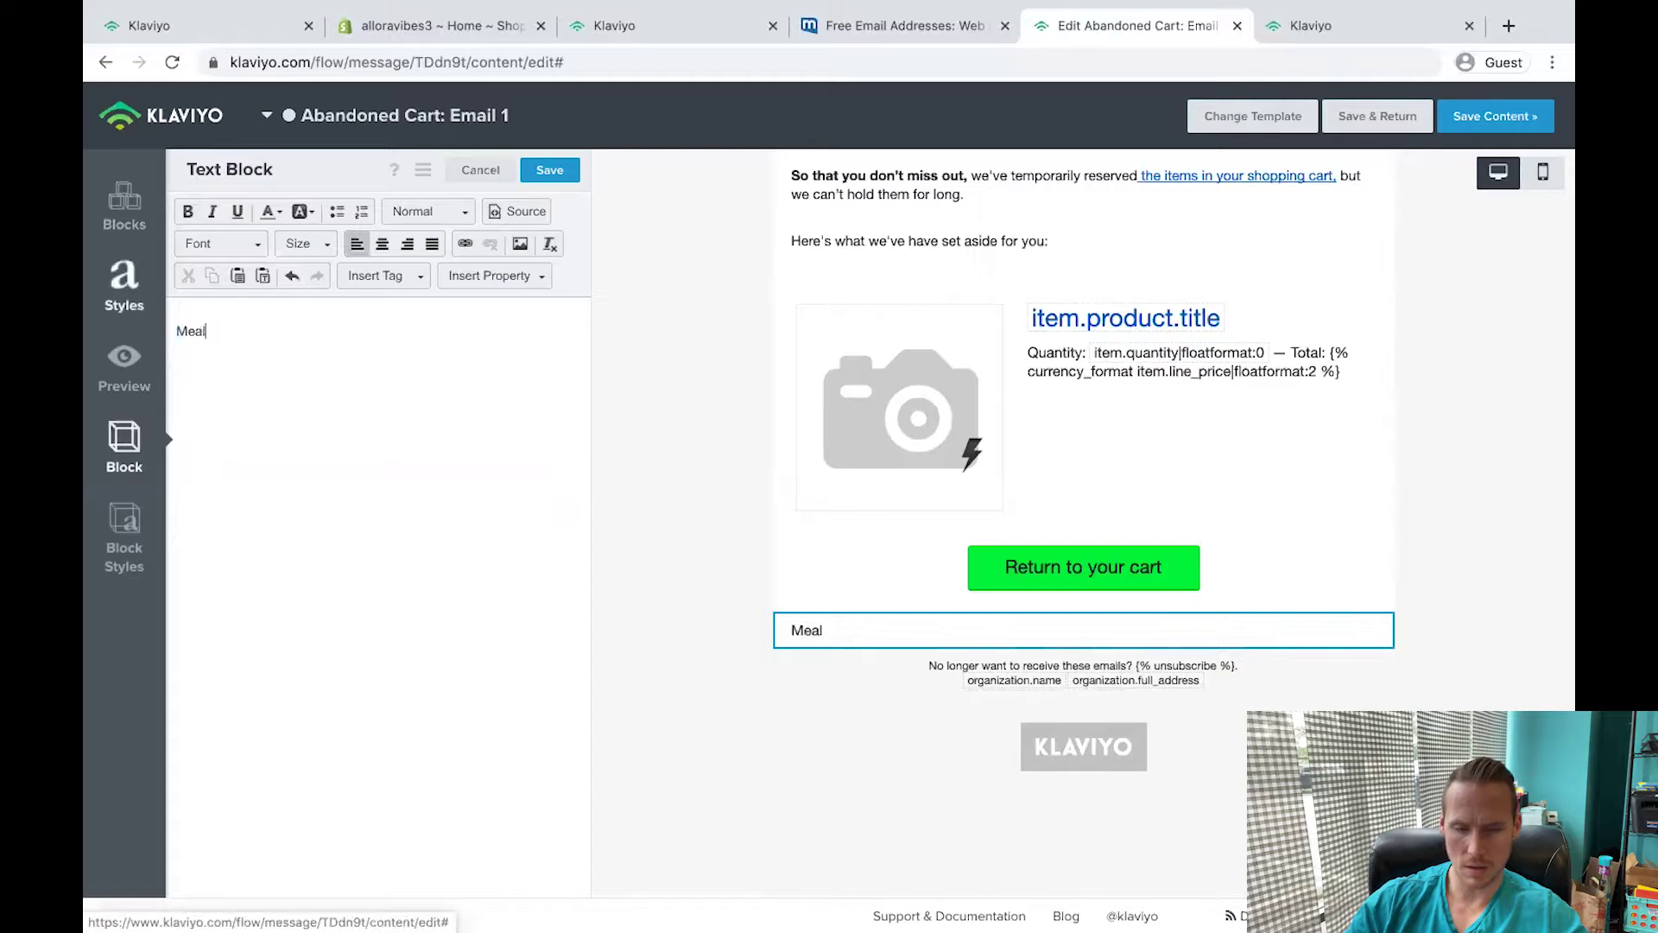
pyautogui.press('BackSpace')
pyautogui.press('BackSpace')
pyautogui.press('BackSpace')
pyautogui.press('BackSpace')
pyautogui.press('BackSpace')
pyautogui.write("You're Going T")
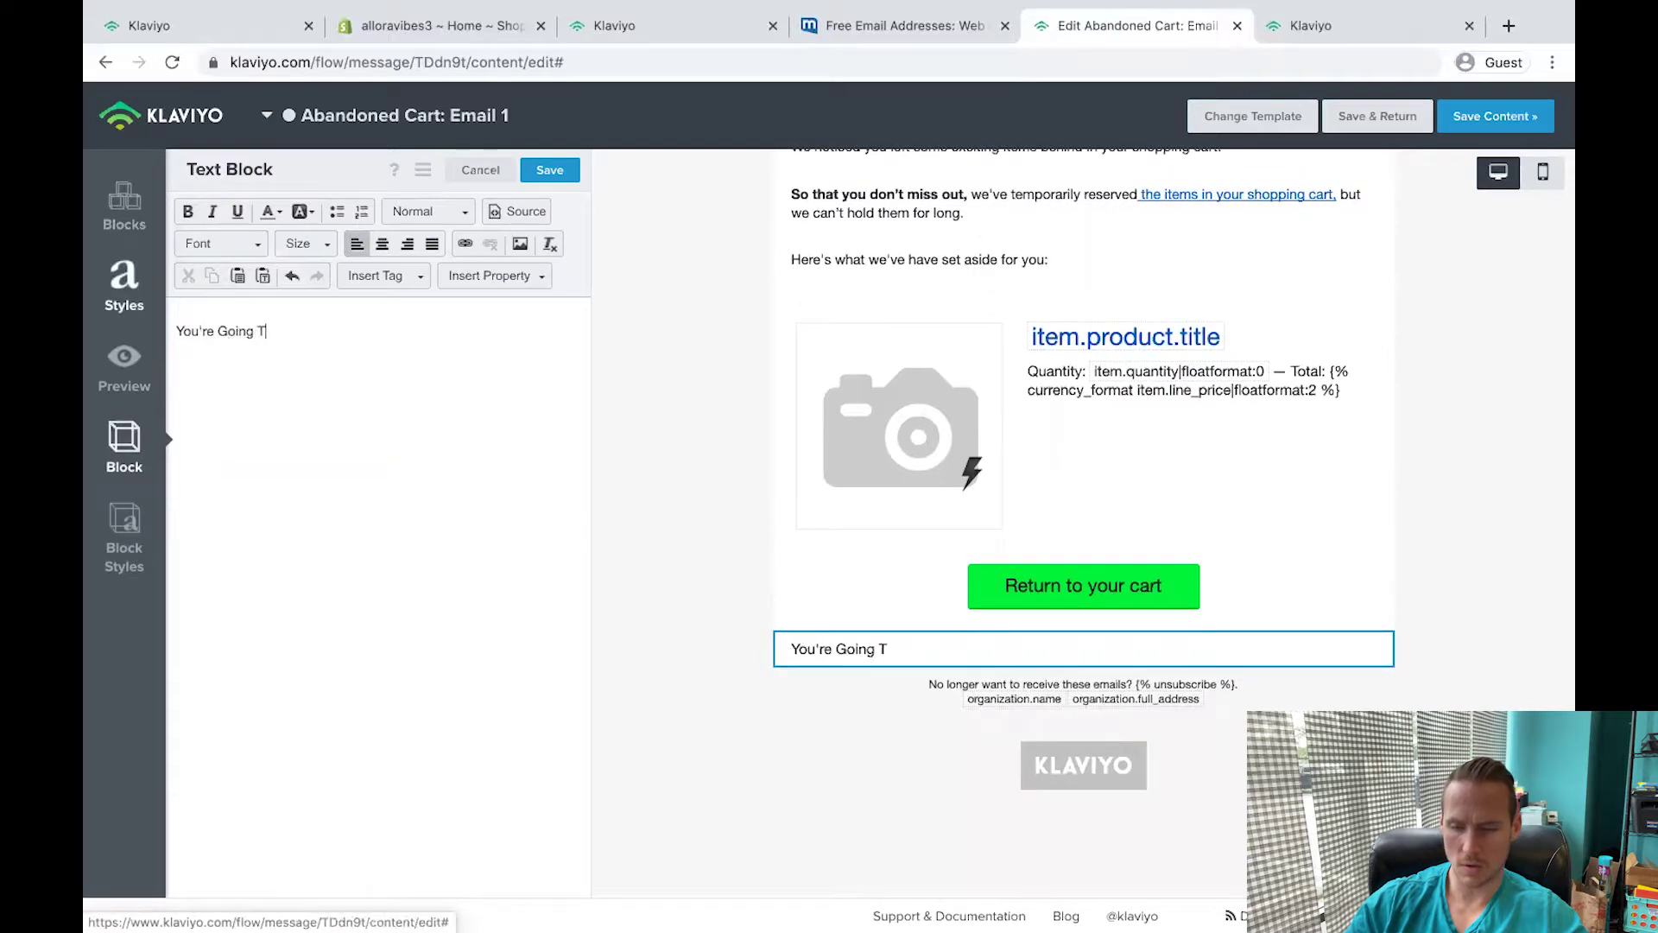
pyautogui.write('o Love This Product!')
pyautogui.press('Return')
pyautogui.write('Melanie')
pyautogui.press('Return')
pyautogui.write('All')
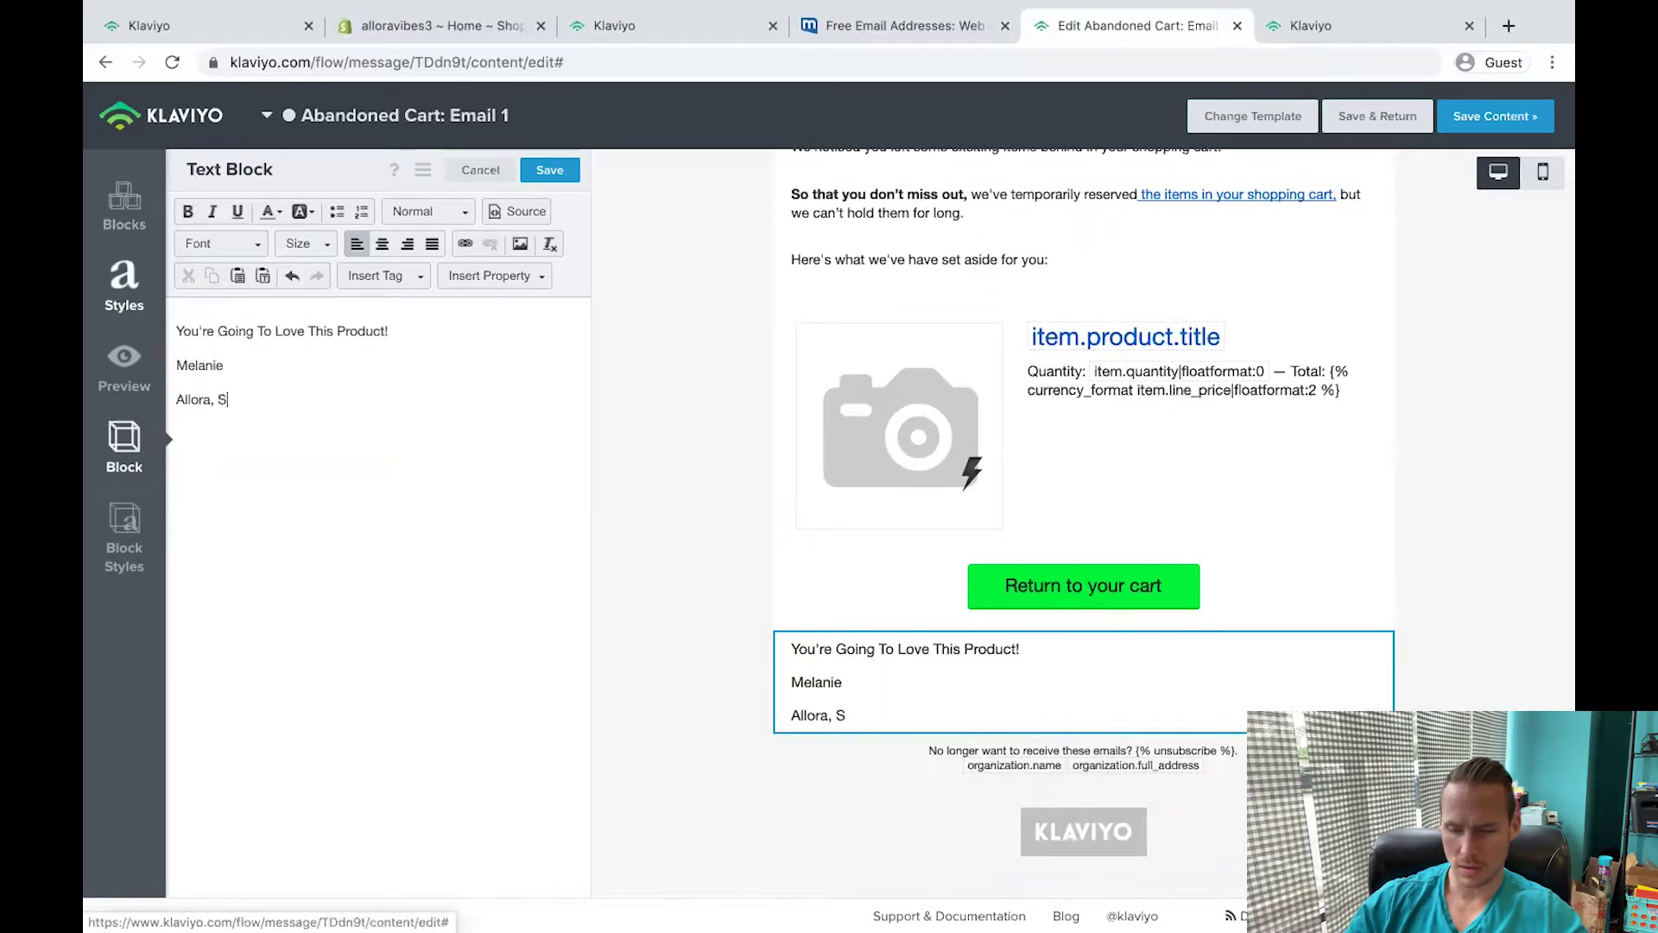
pyautogui.write('ora Vibes Support Team')
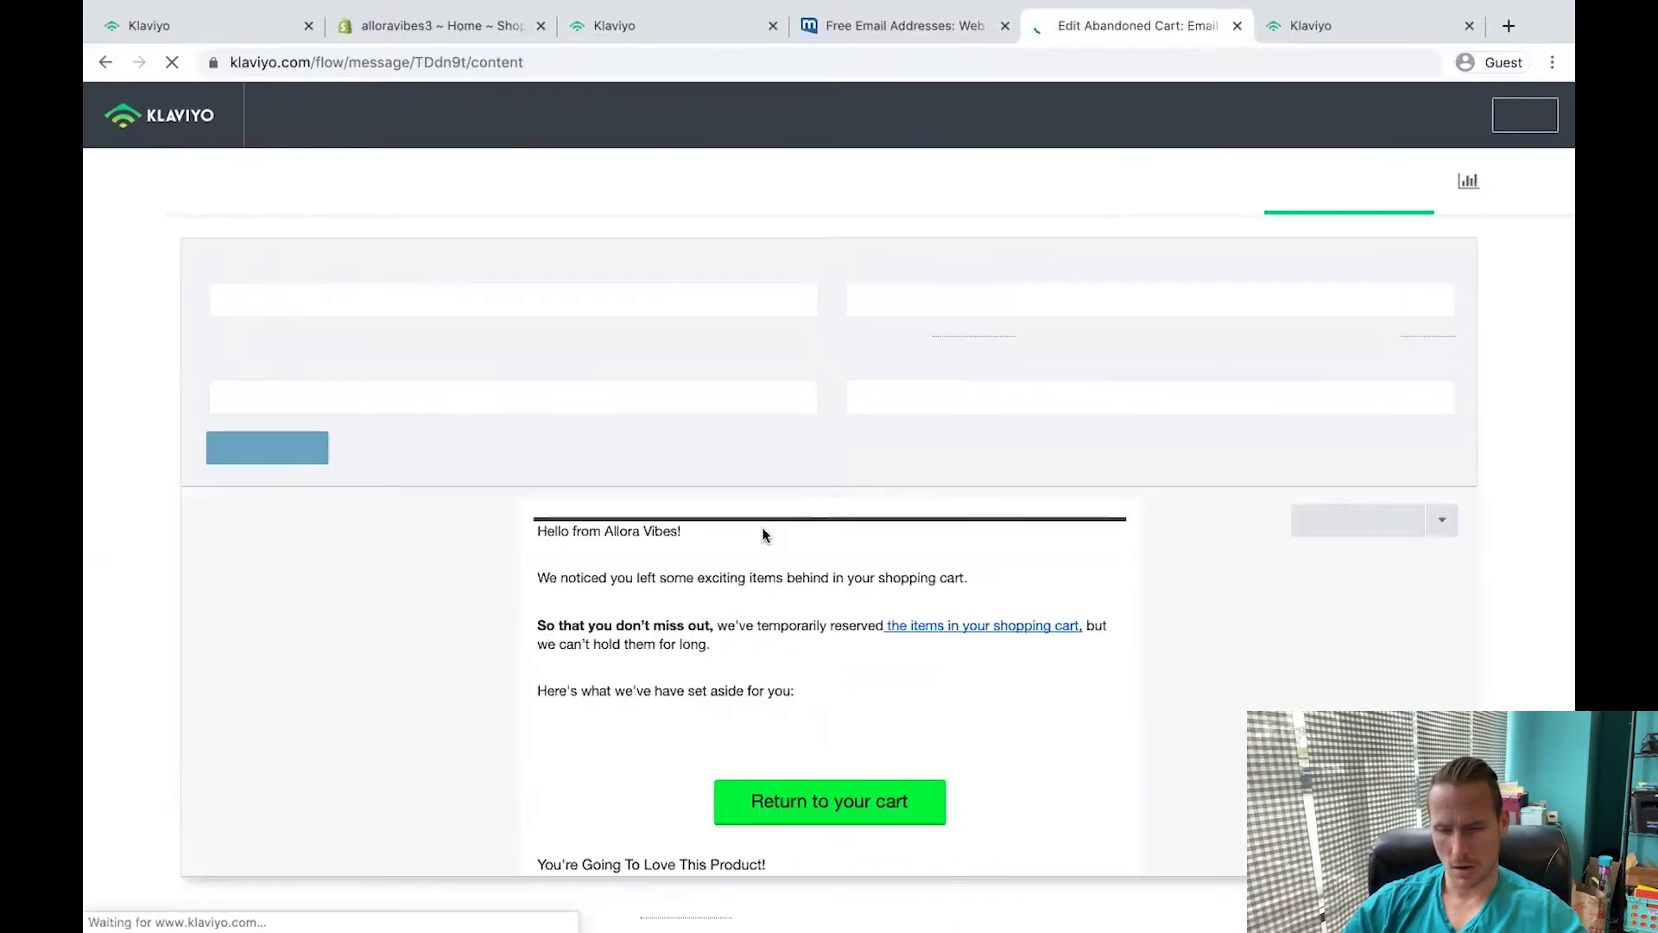
# Back in the flow, delete the second email and clone Email 1 in its place.
pyautogui.click(1528, 130)
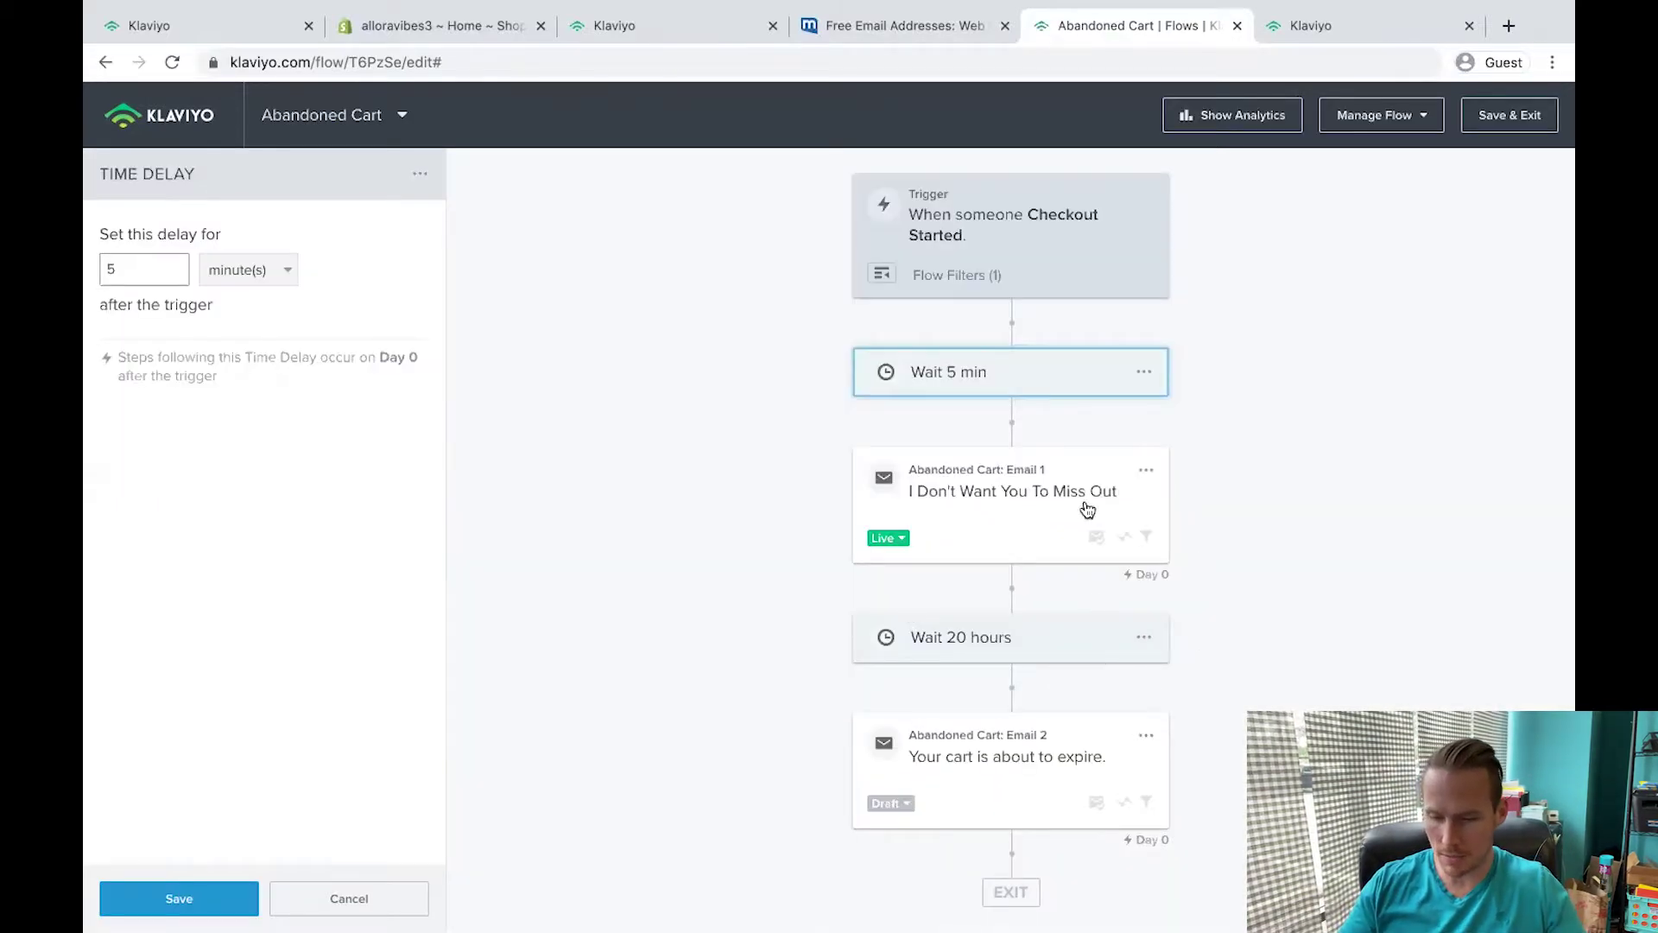
pyautogui.click(1145, 738)
pyautogui.click(1146, 735)
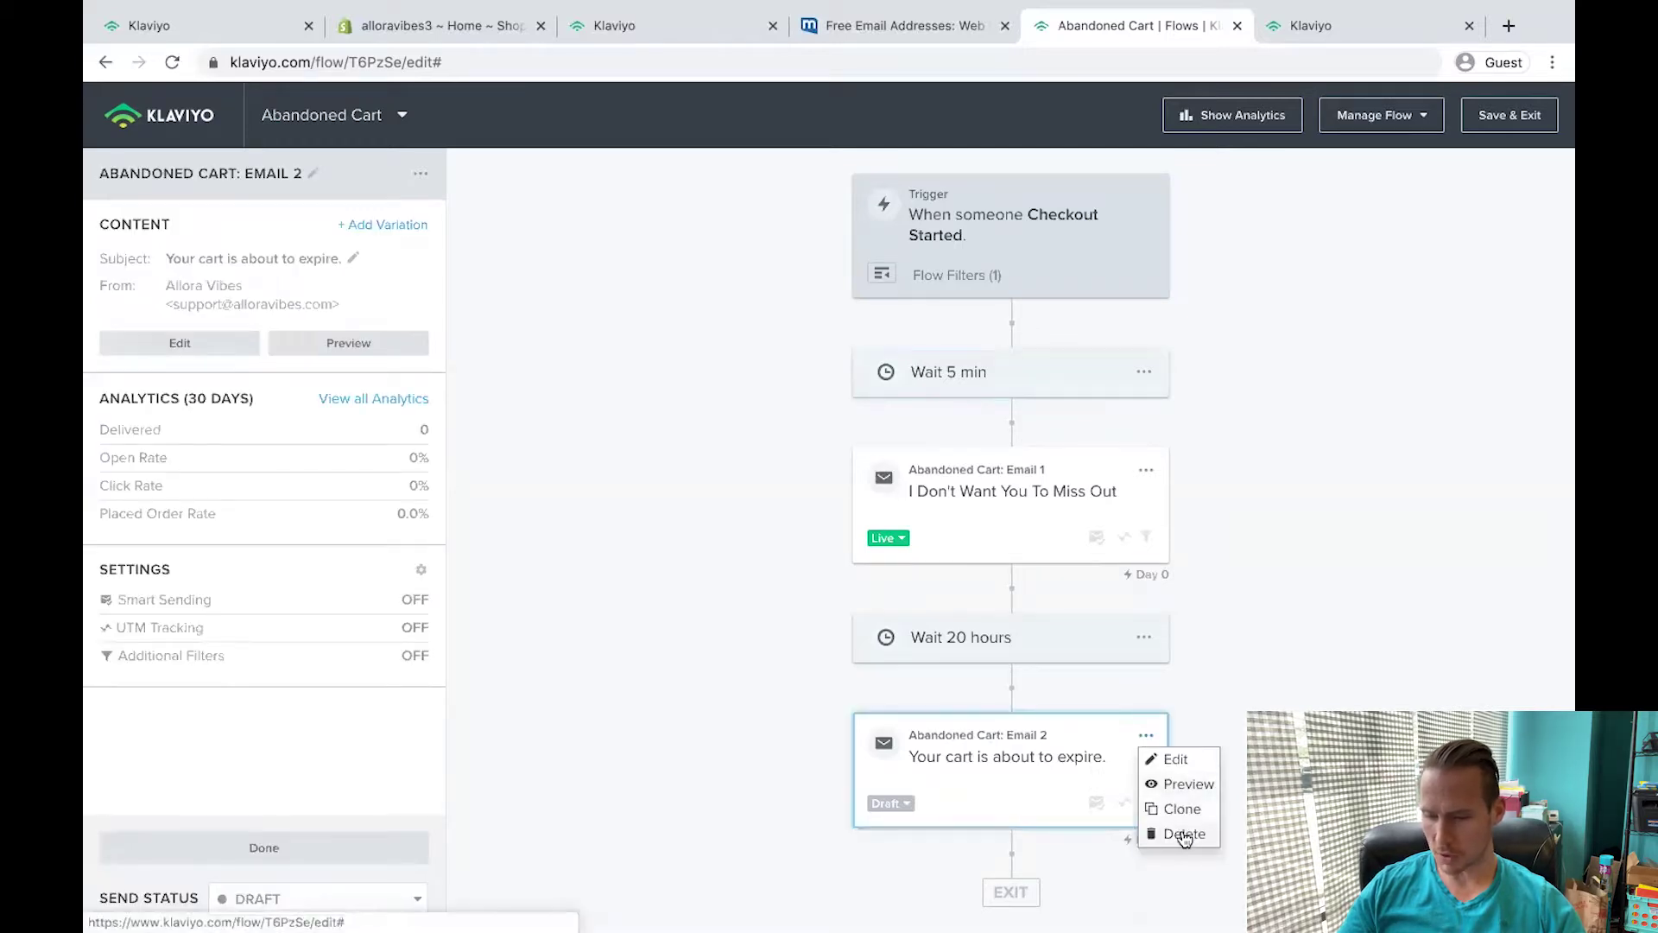
pyautogui.click(1183, 832)
pyautogui.click(1121, 345)
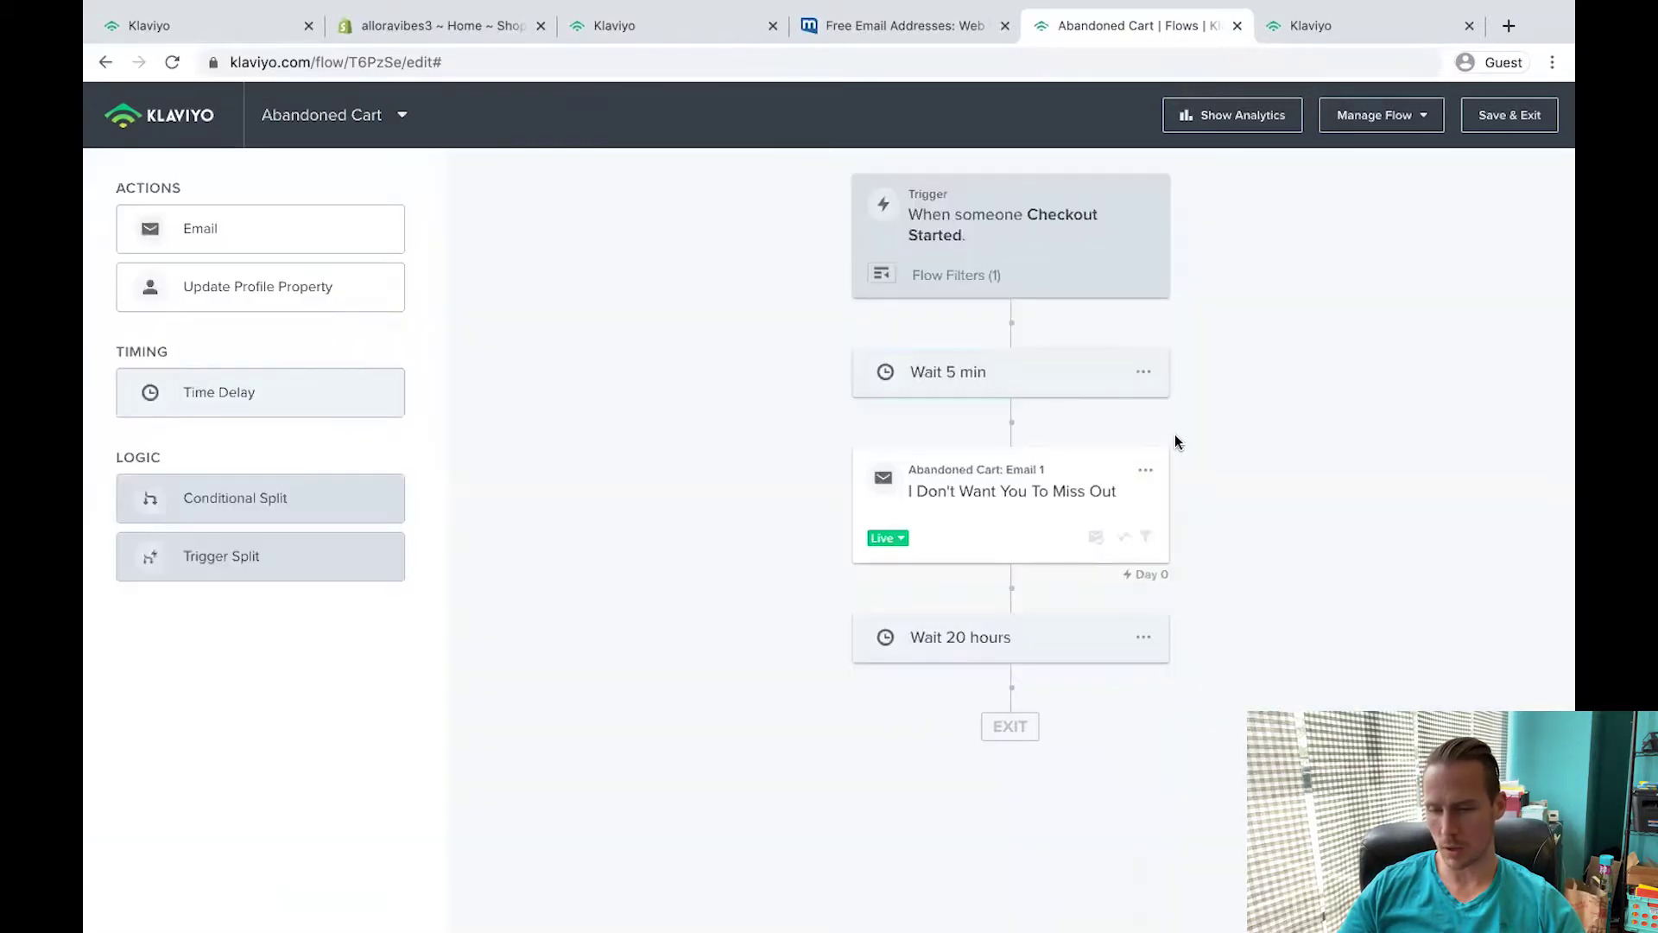
pyautogui.click(1140, 467)
pyautogui.press('super+Tab')
pyautogui.press('super+Tab')
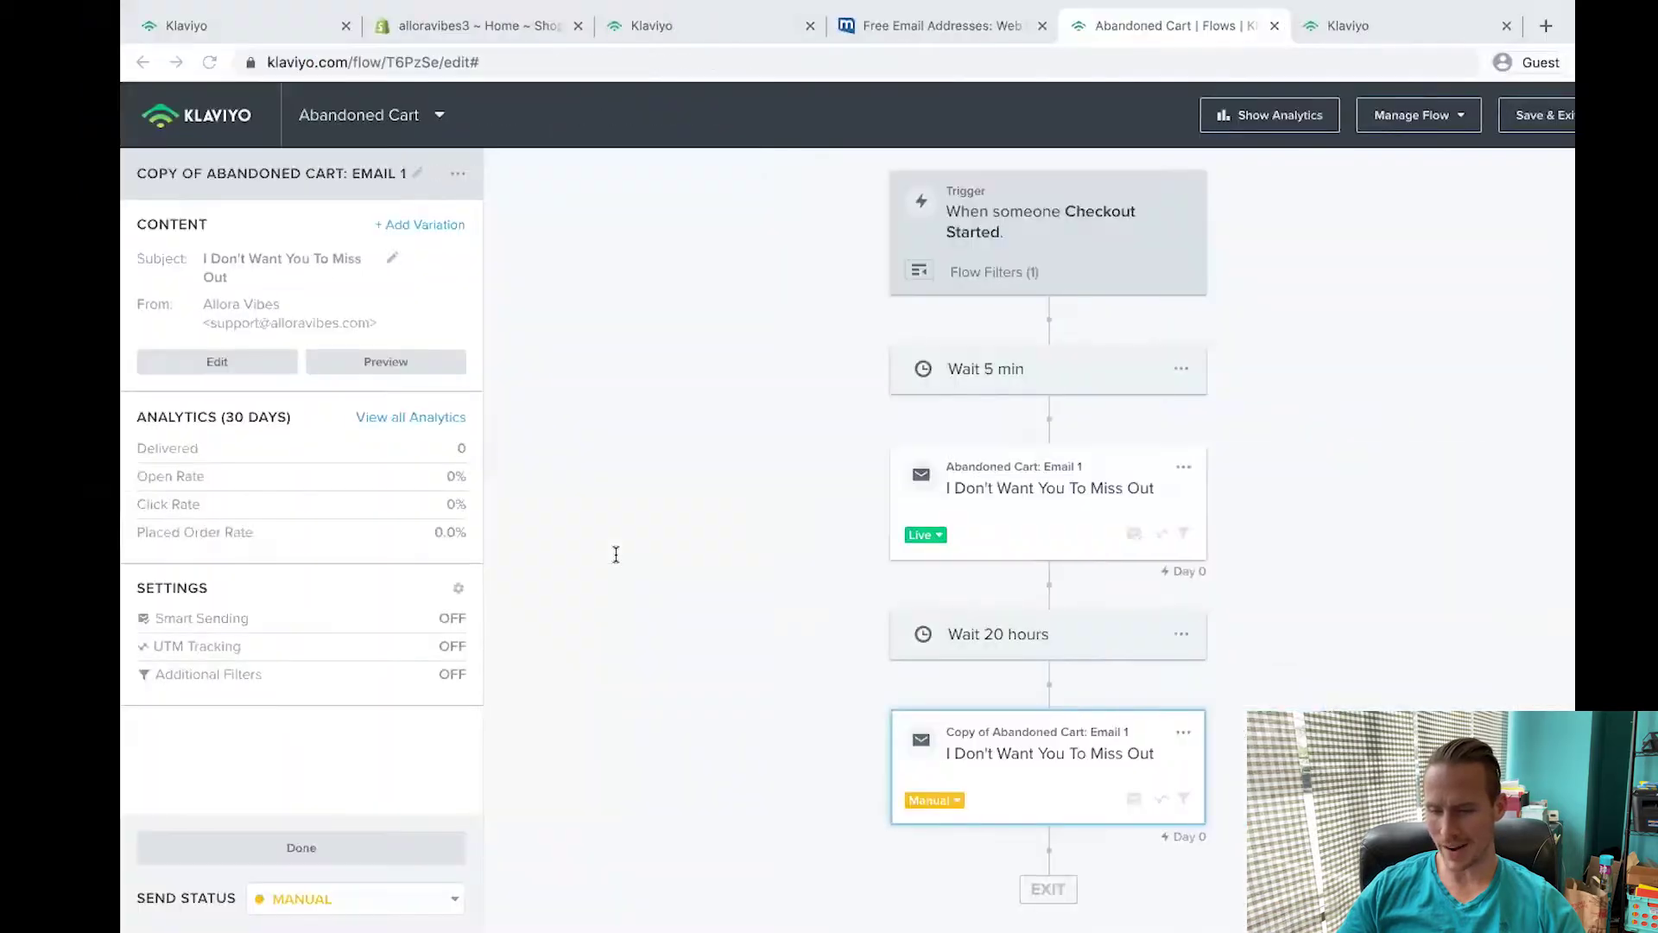
# Change the 20-hour wait before the copied email to 1 hour.
pyautogui.click(1090, 650)
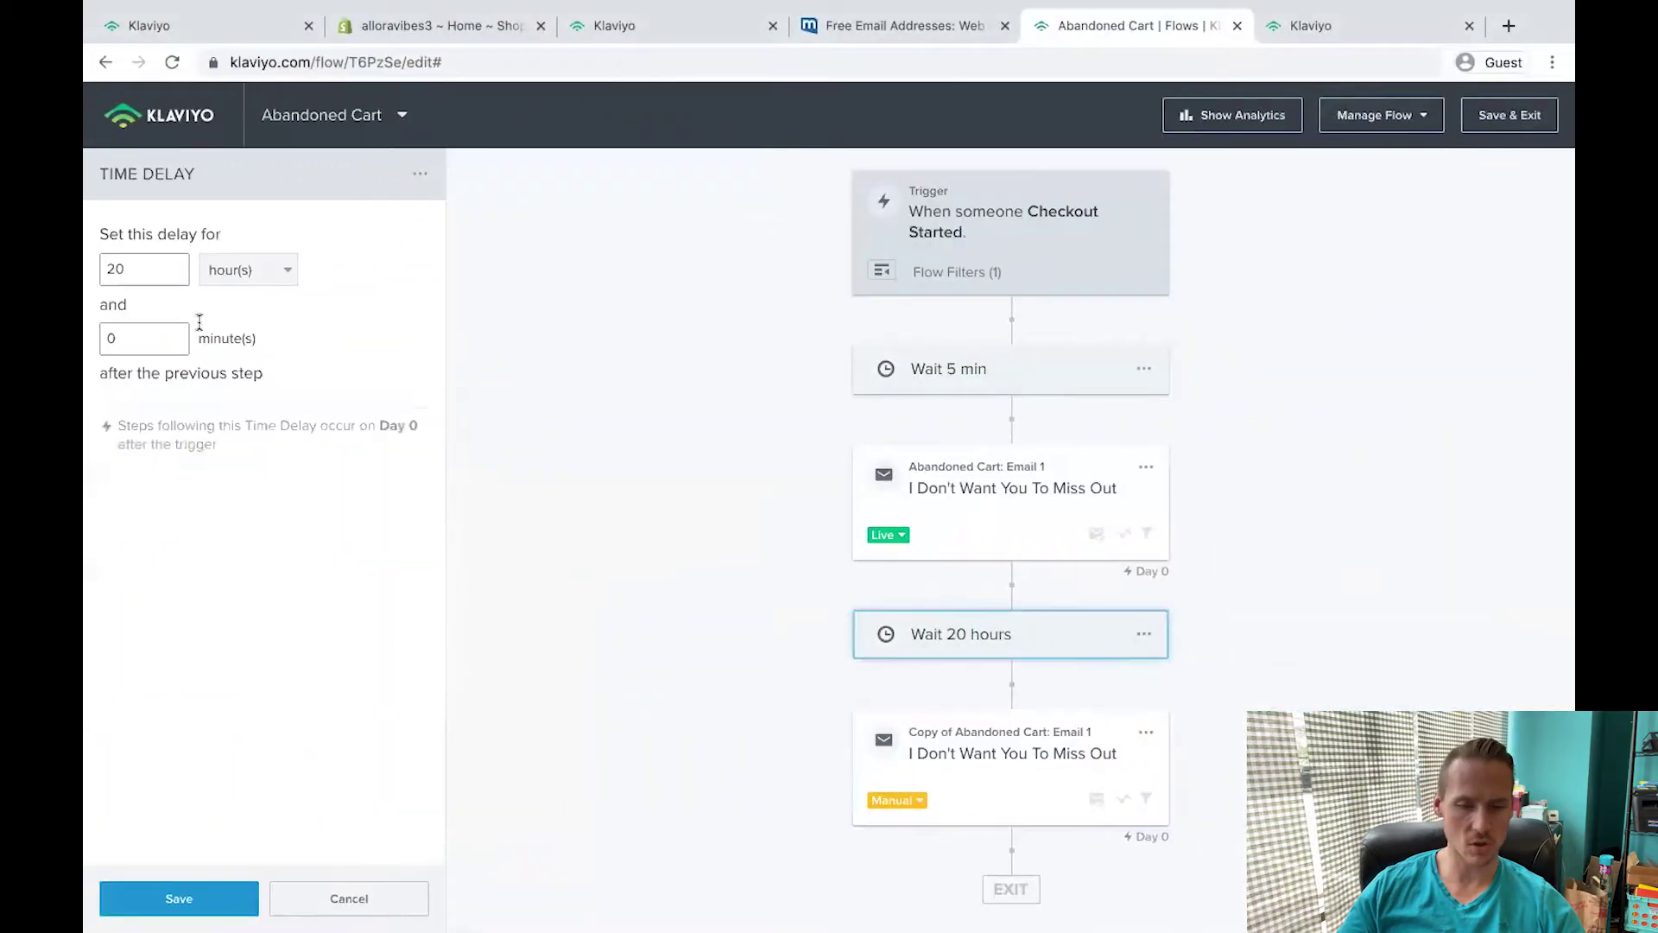
pyautogui.doubleClick(143, 274)
pyautogui.write('1')
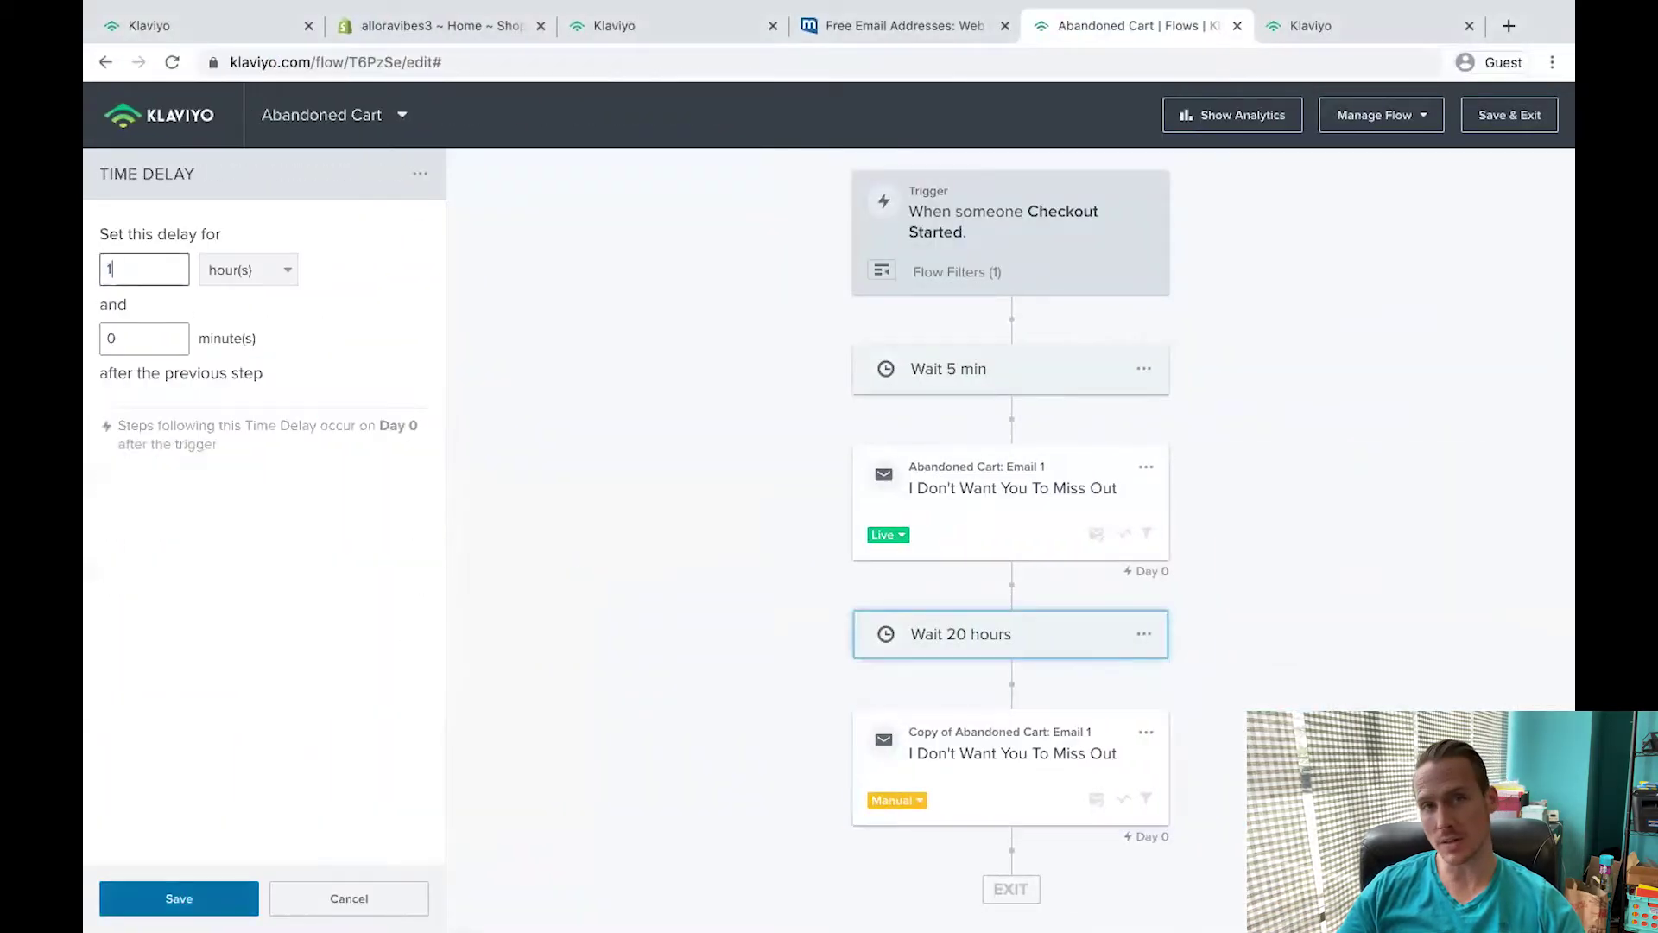
pyautogui.click(178, 898)
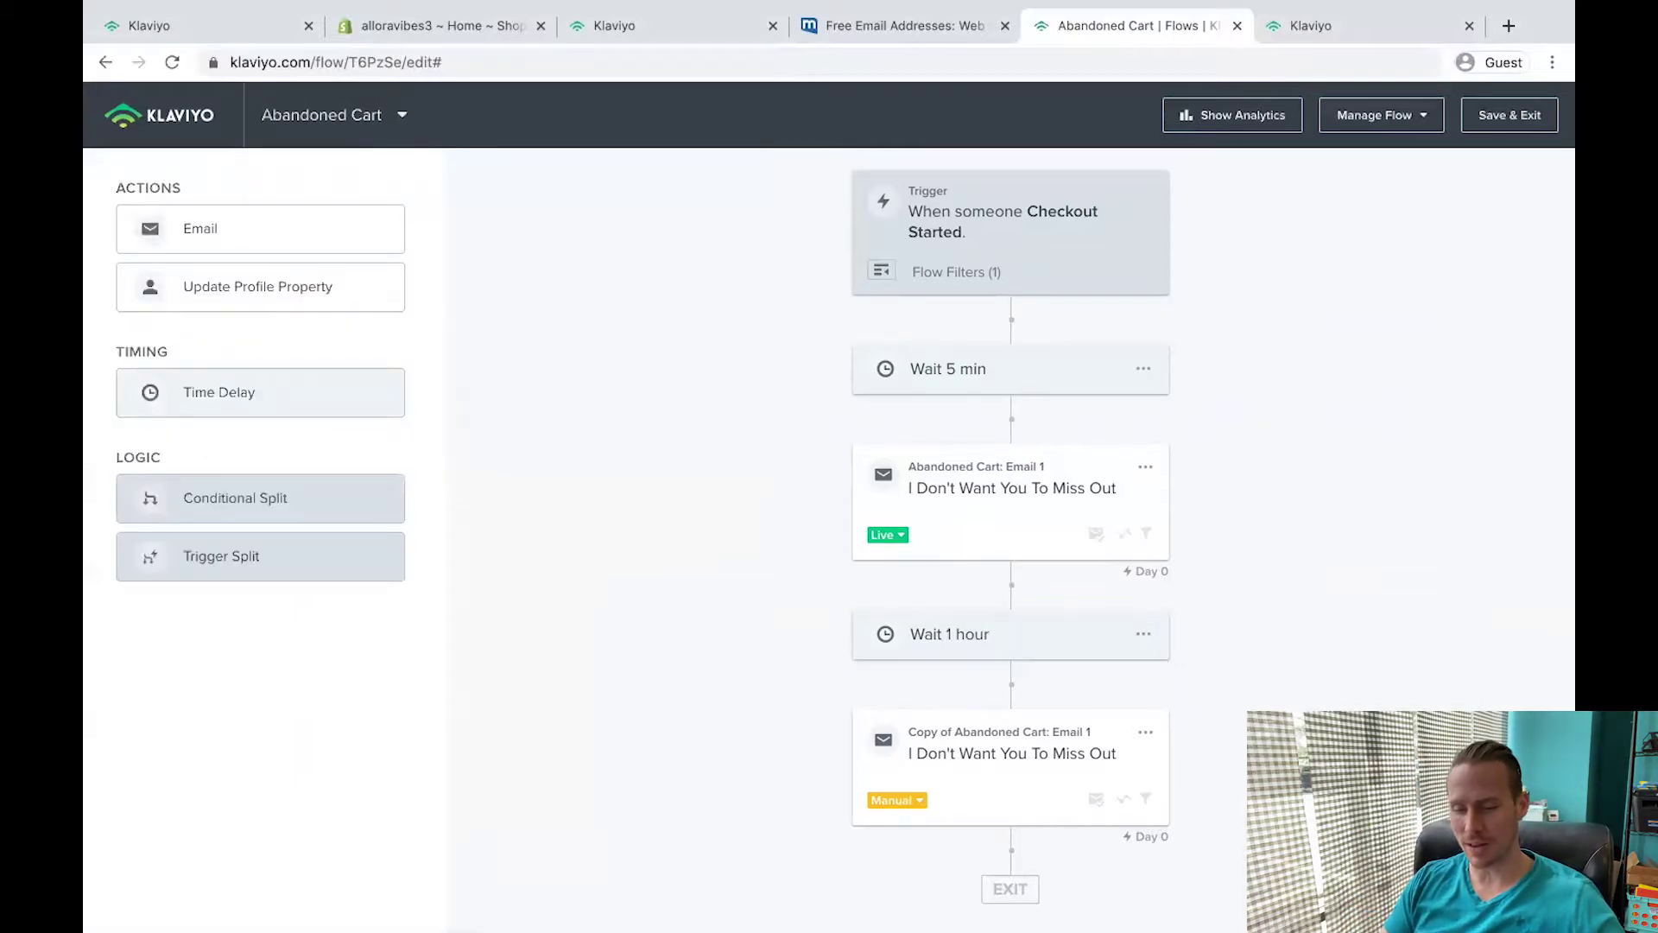
pyautogui.click(1068, 726)
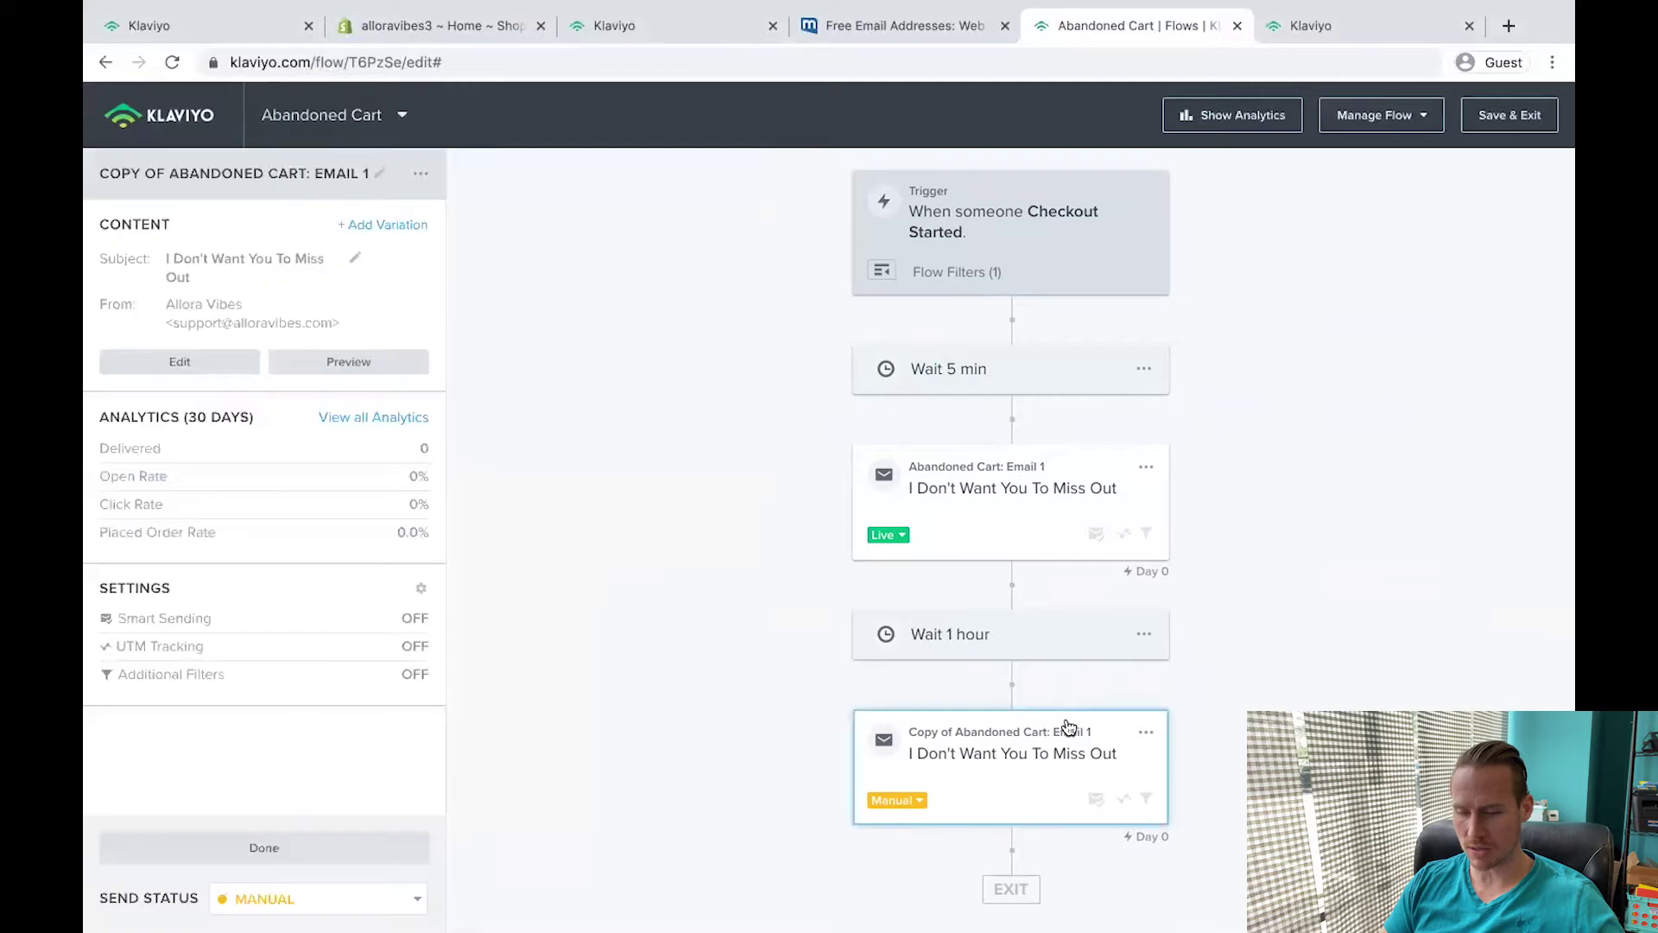
# Copy the 'Want A Discount?' subject and the 15% off 15DEAL message from the copy document.
pyautogui.press('super+grave')
pyautogui.moveTo(542, 491); pyautogui.dragTo(296, 484)
pyautogui.moveTo(302, 730); pyautogui.dragTo(310, 598)
pyautogui.press('super+grave')
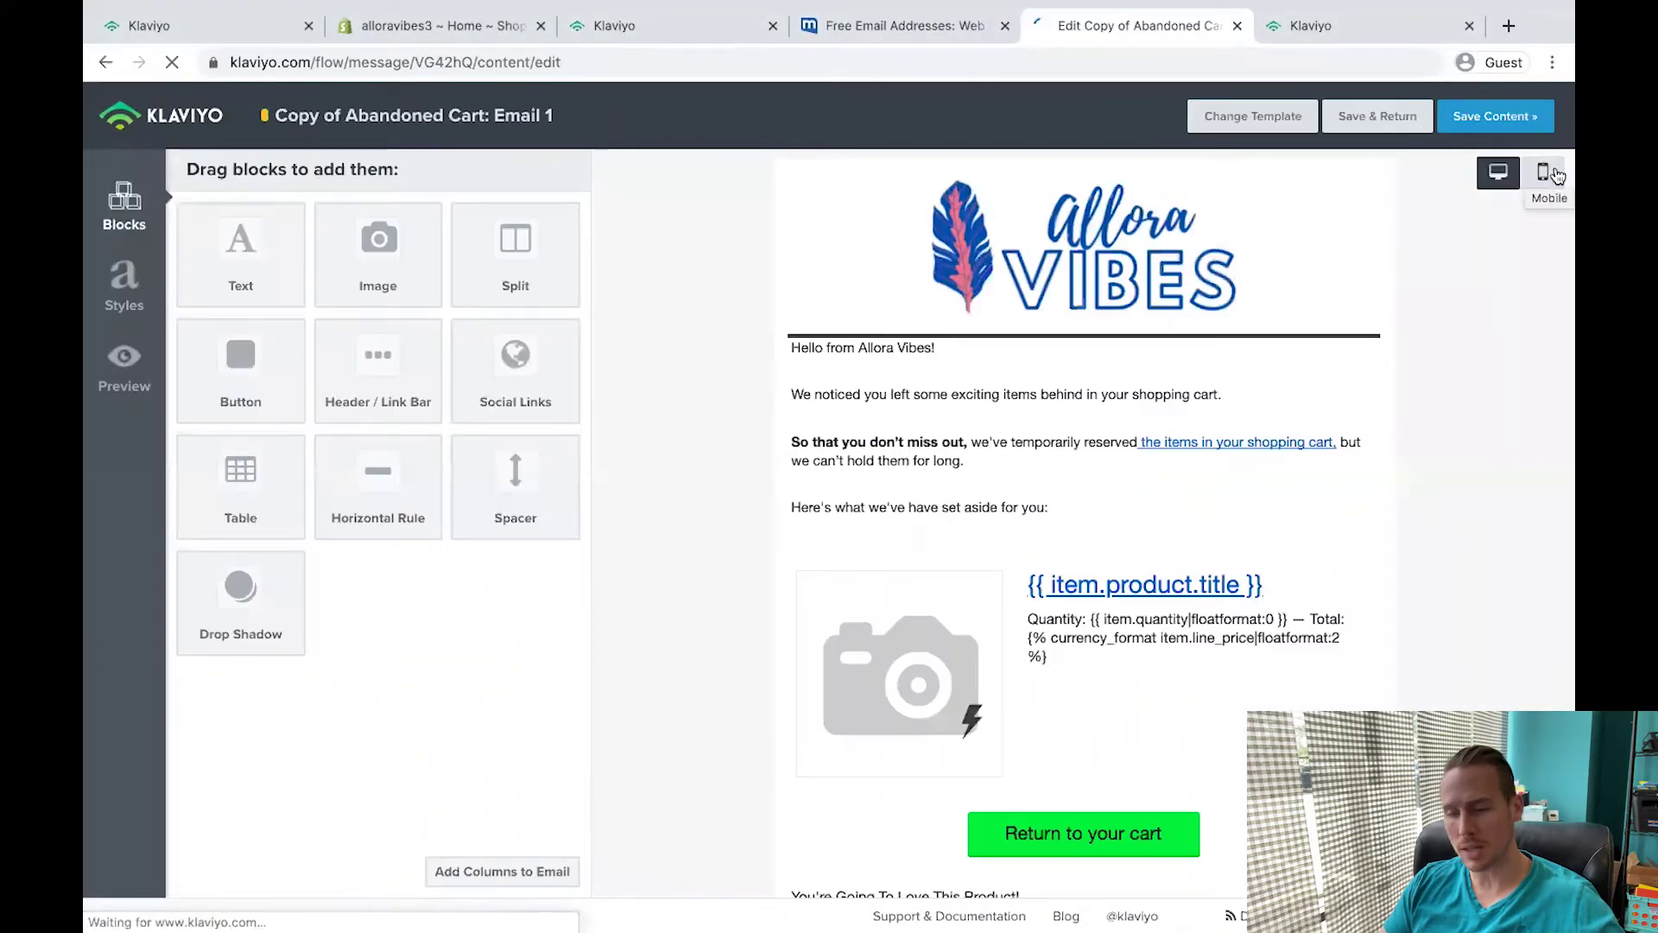
# Preview the email on mobile and keep the logo header visible on all devices.
pyautogui.click(1553, 174)
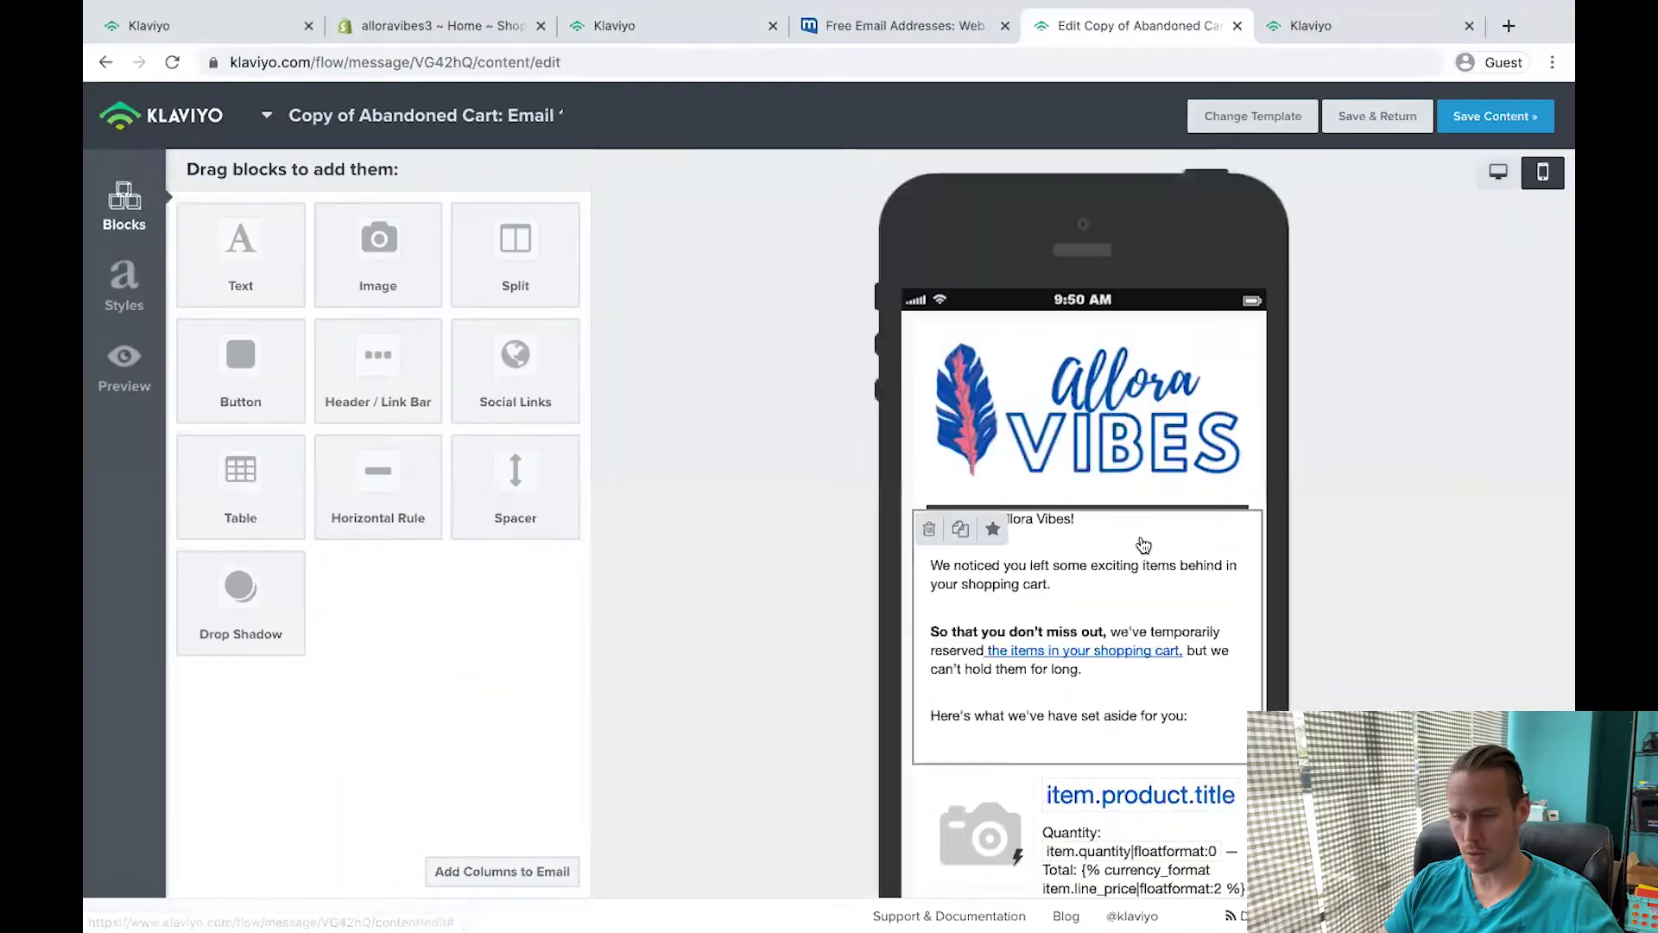
pyautogui.click(1089, 406)
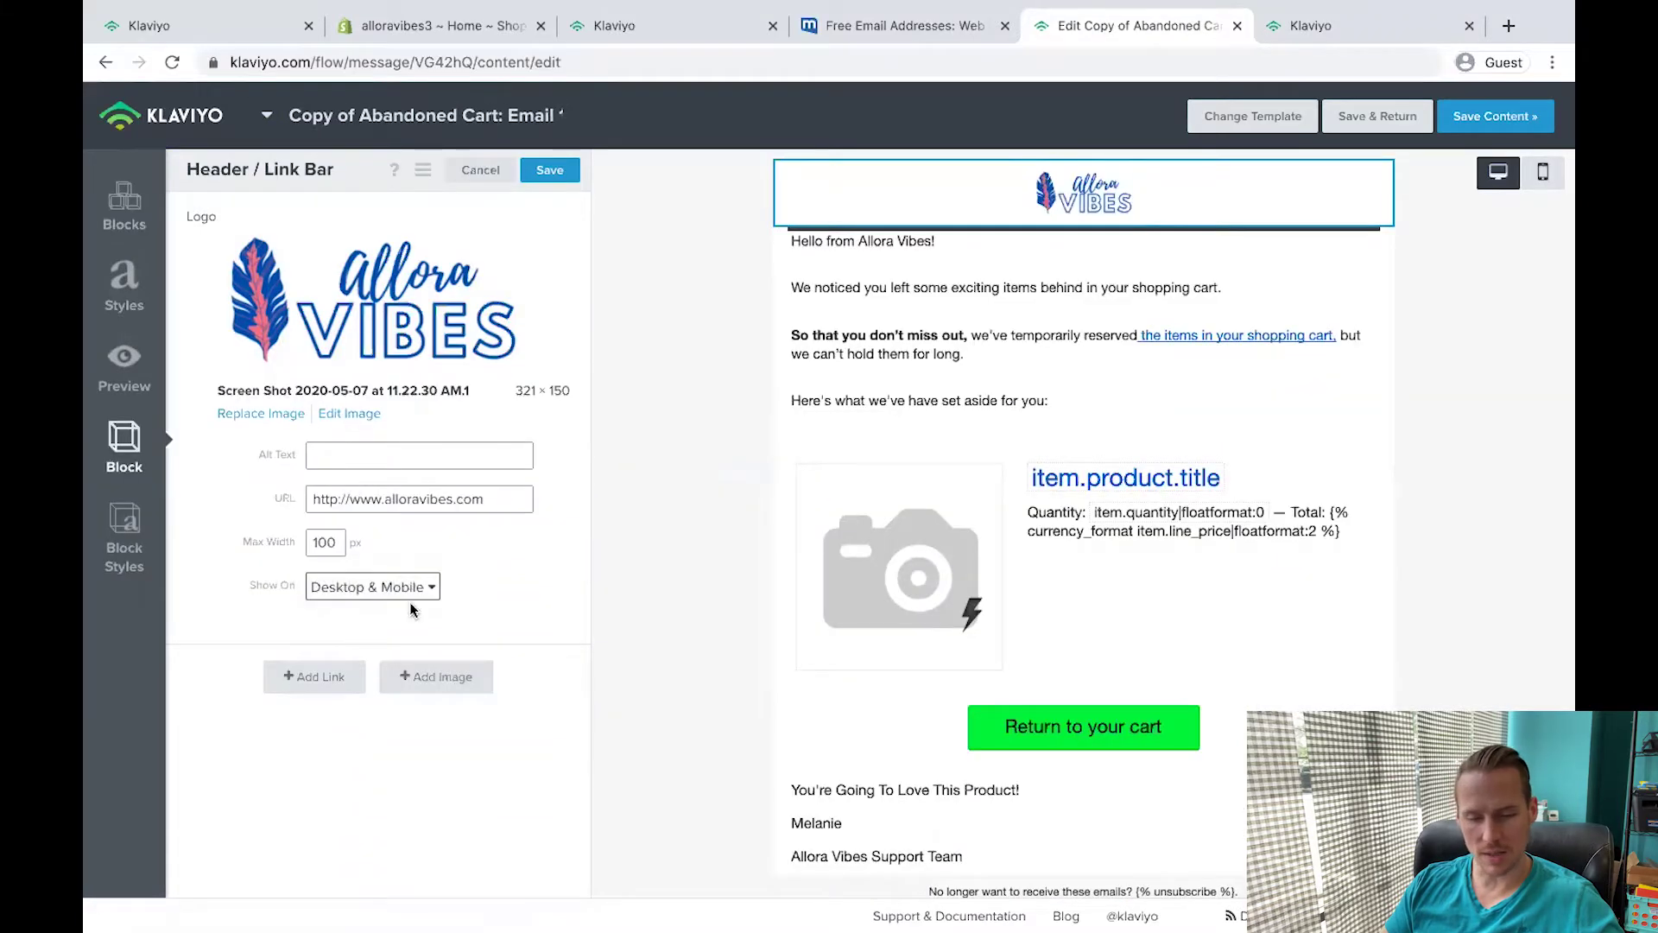
pyautogui.click(341, 597)
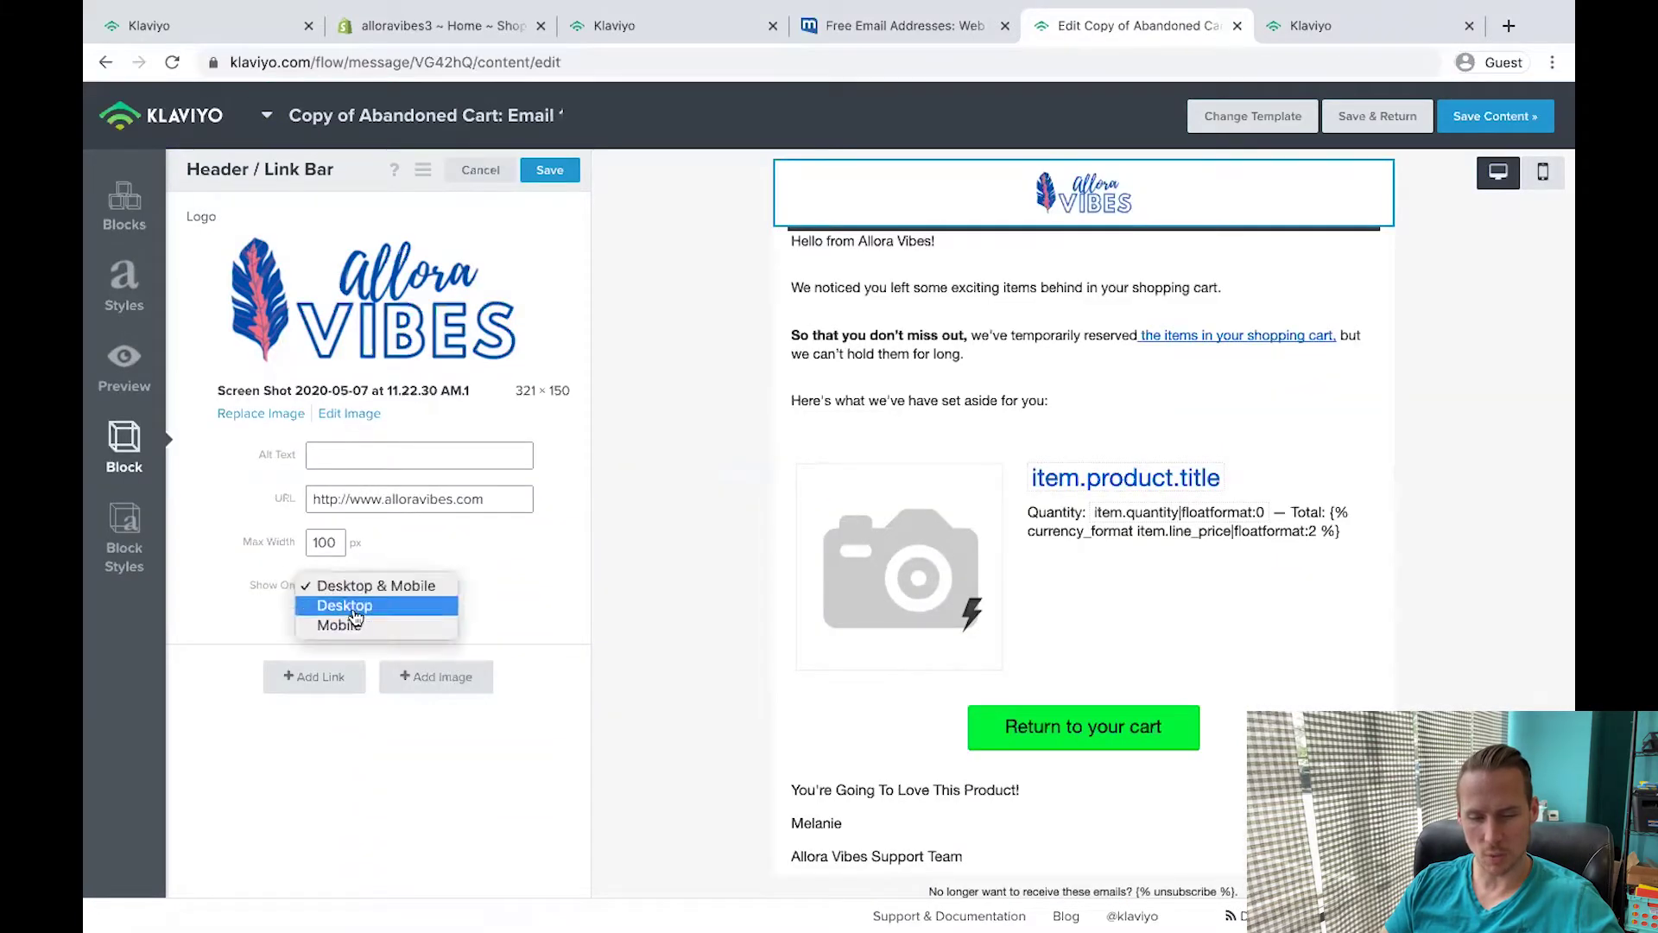
pyautogui.click(355, 627)
pyautogui.click(544, 169)
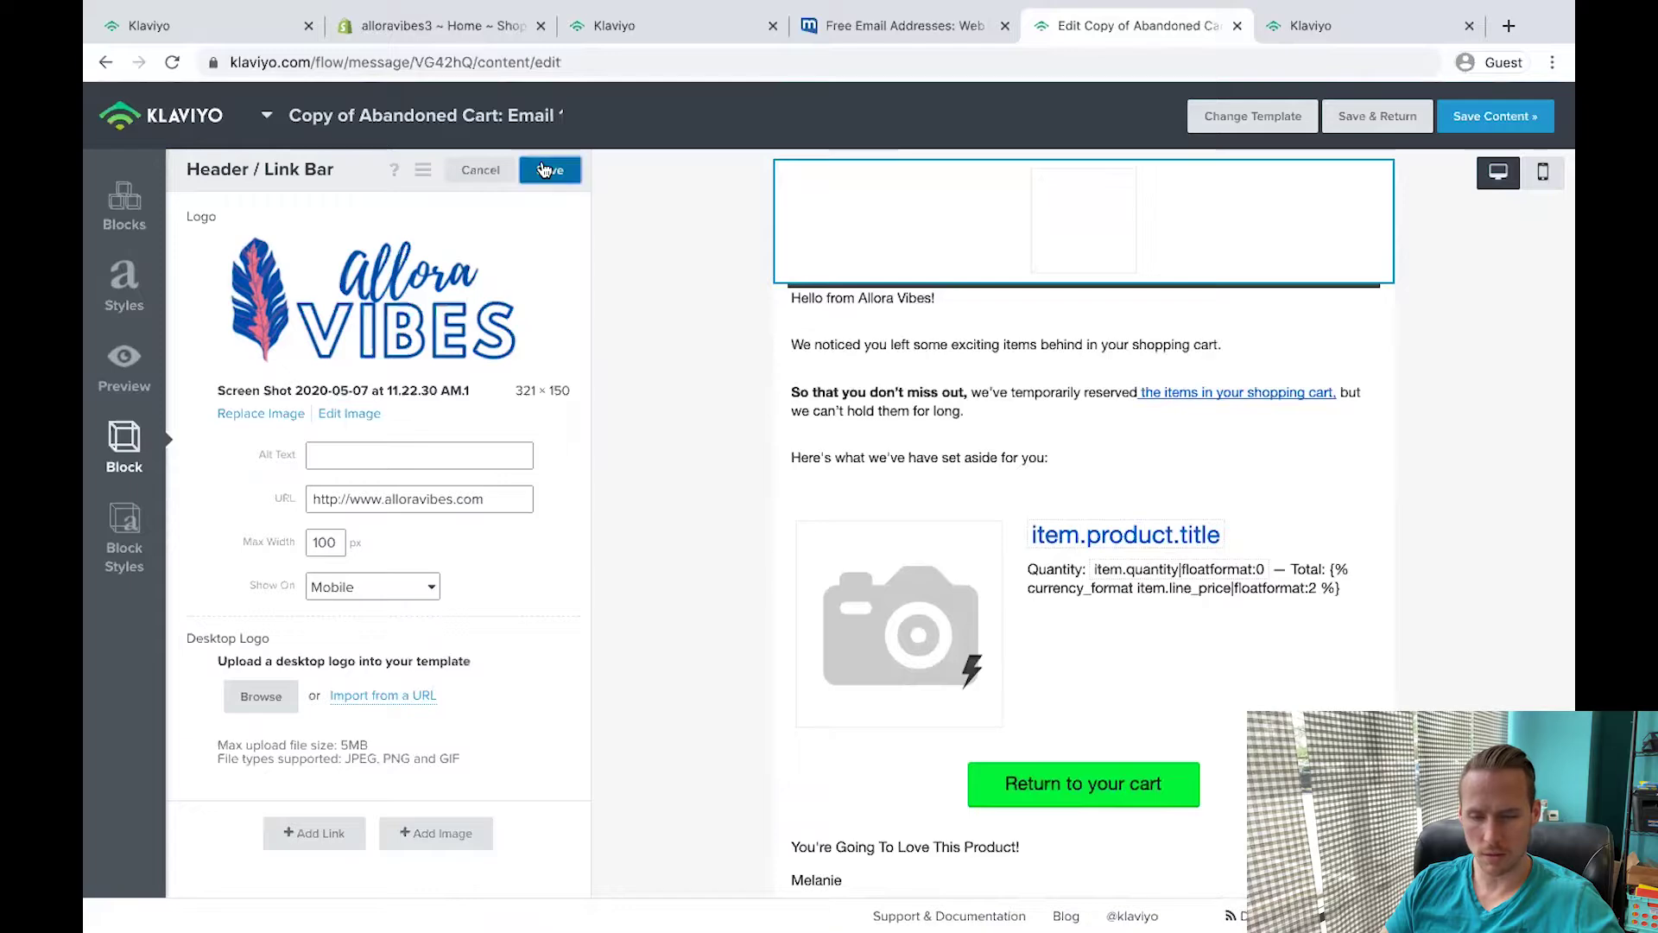
pyautogui.click(748, 209)
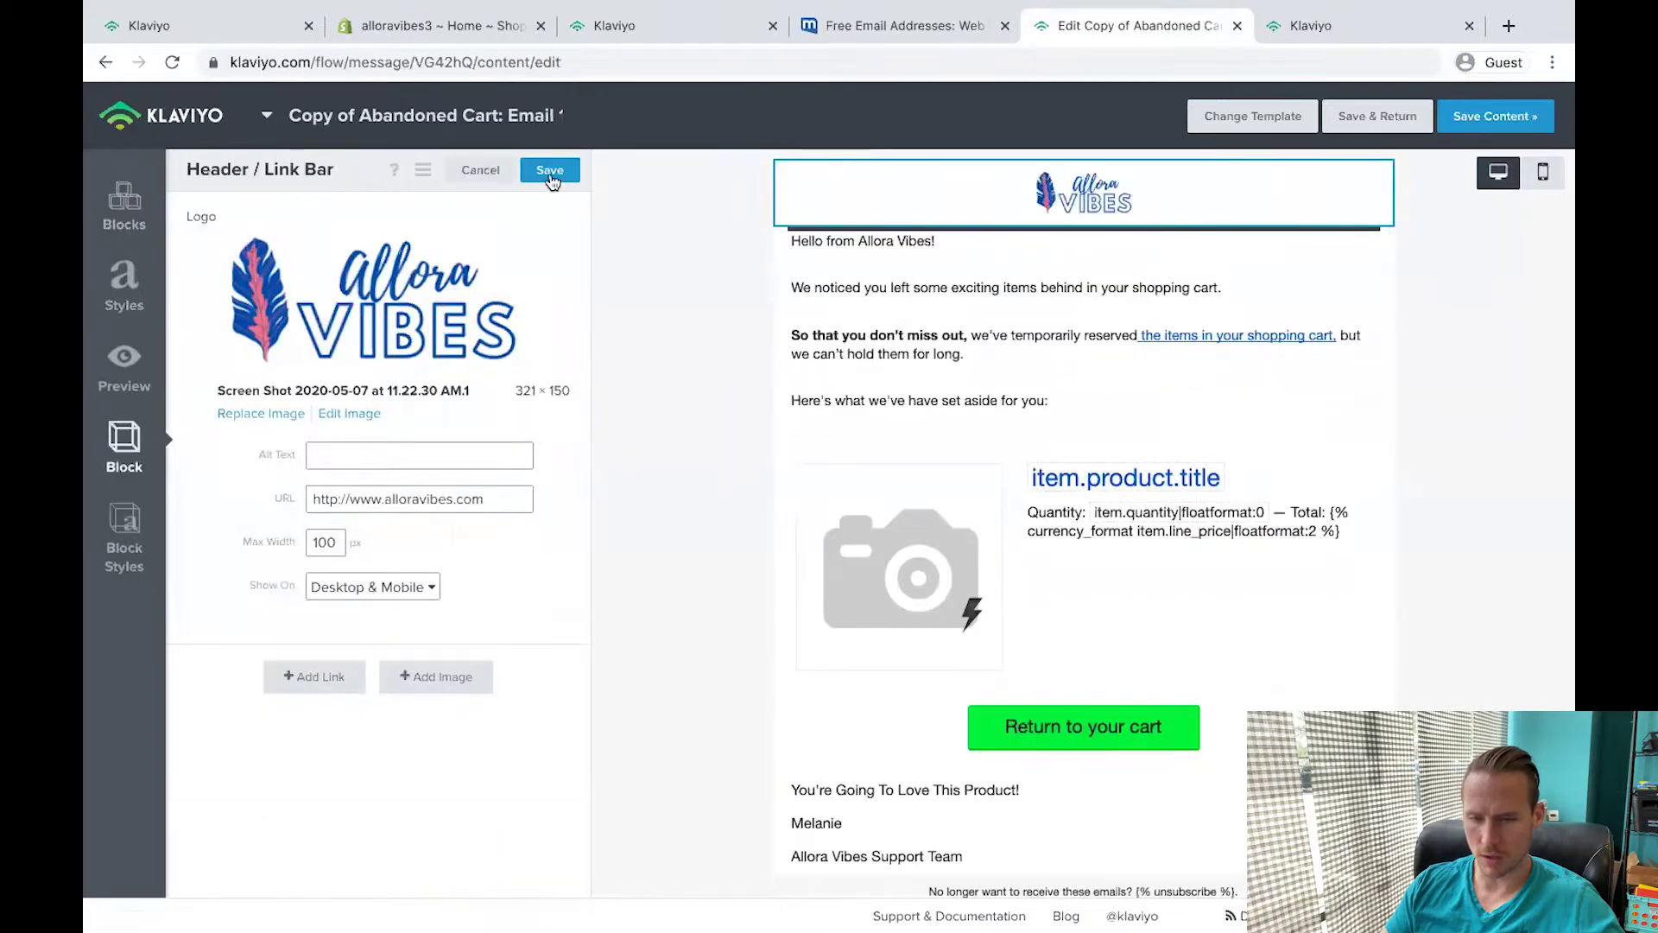
pyautogui.click(553, 169)
# Replace the greeting text block with the 15% discount message.
pyautogui.click(913, 326)
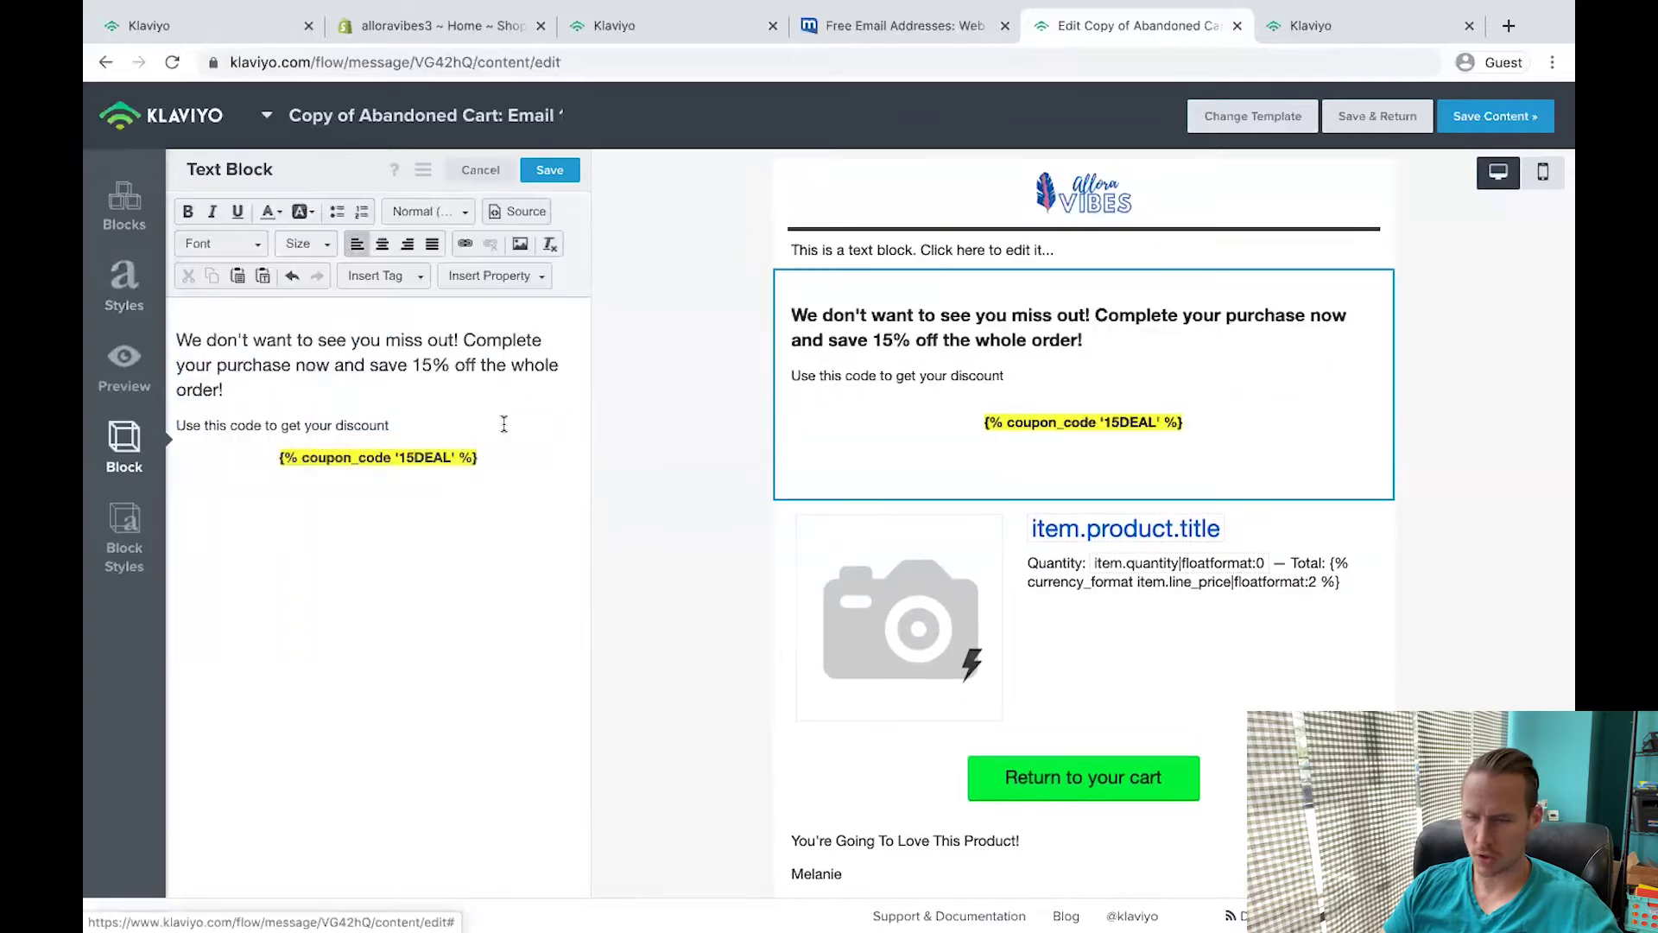
pyautogui.click(788, 485)
pyautogui.press('super+Tab')
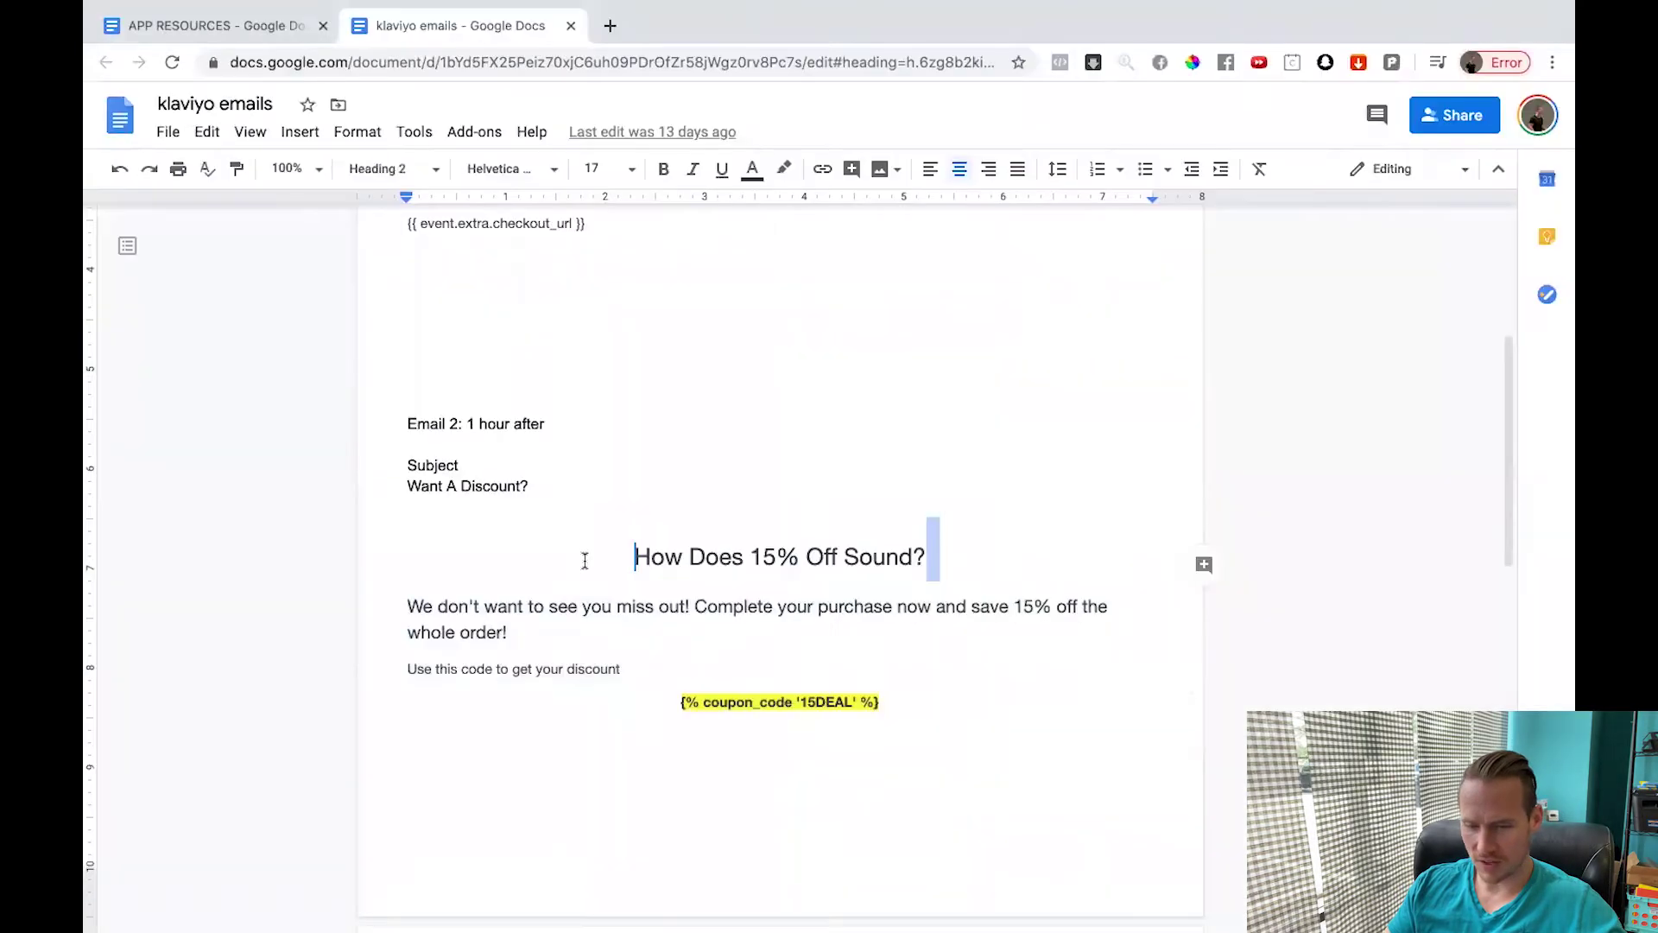
pyautogui.press('Return')
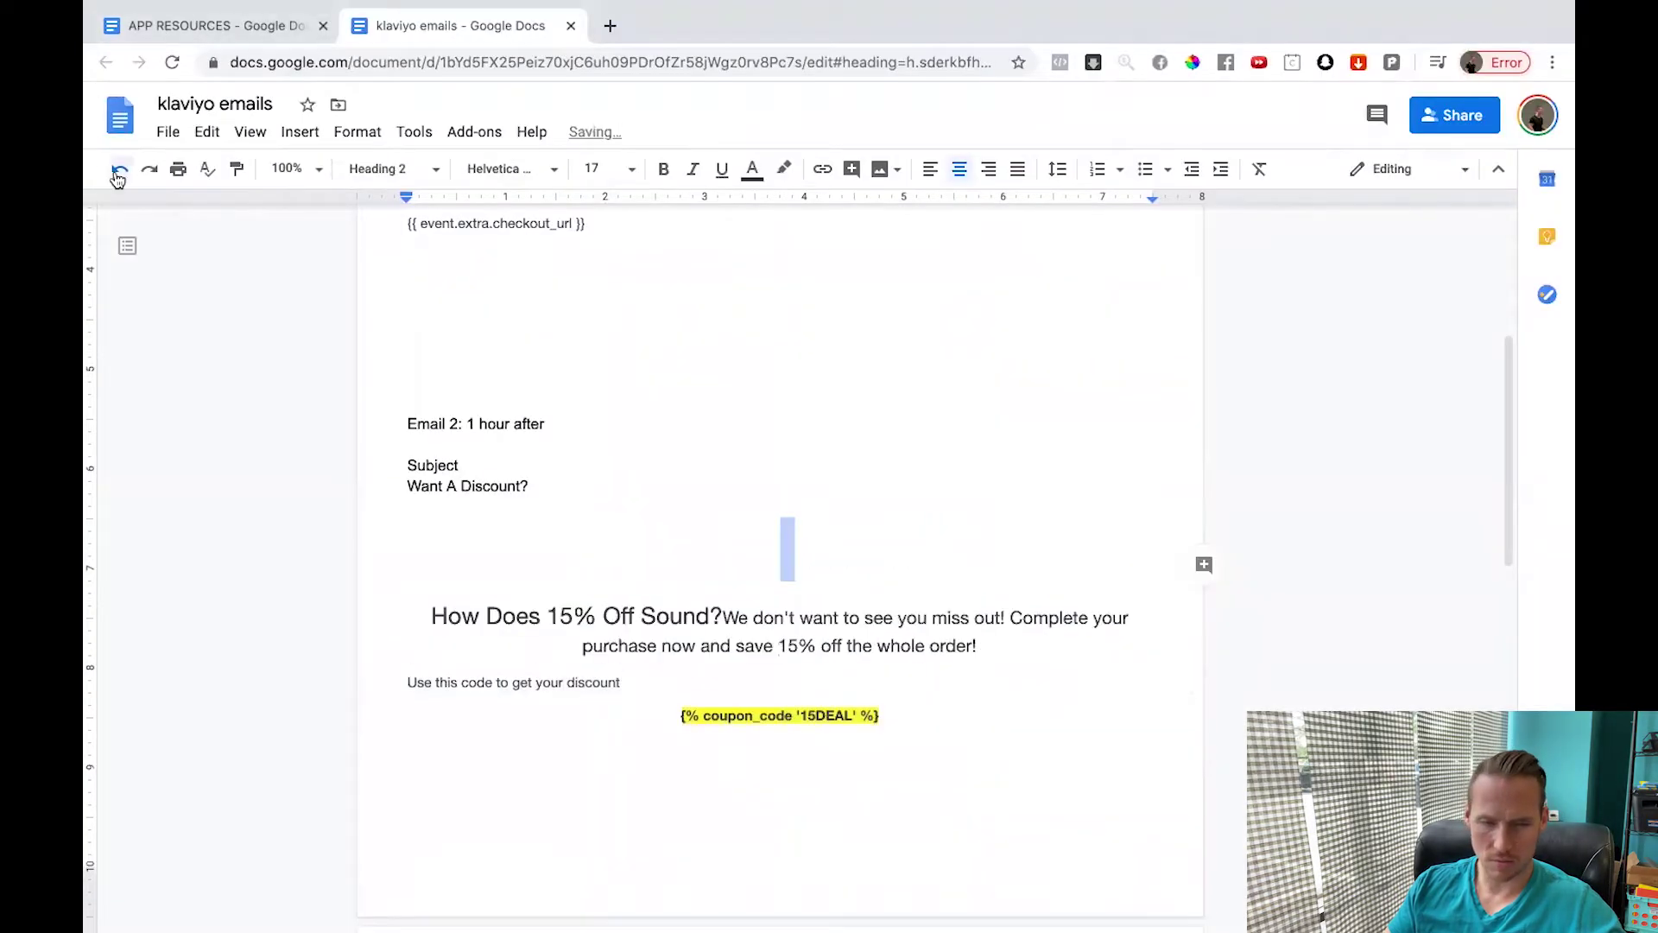
pyautogui.press('super+Tab')
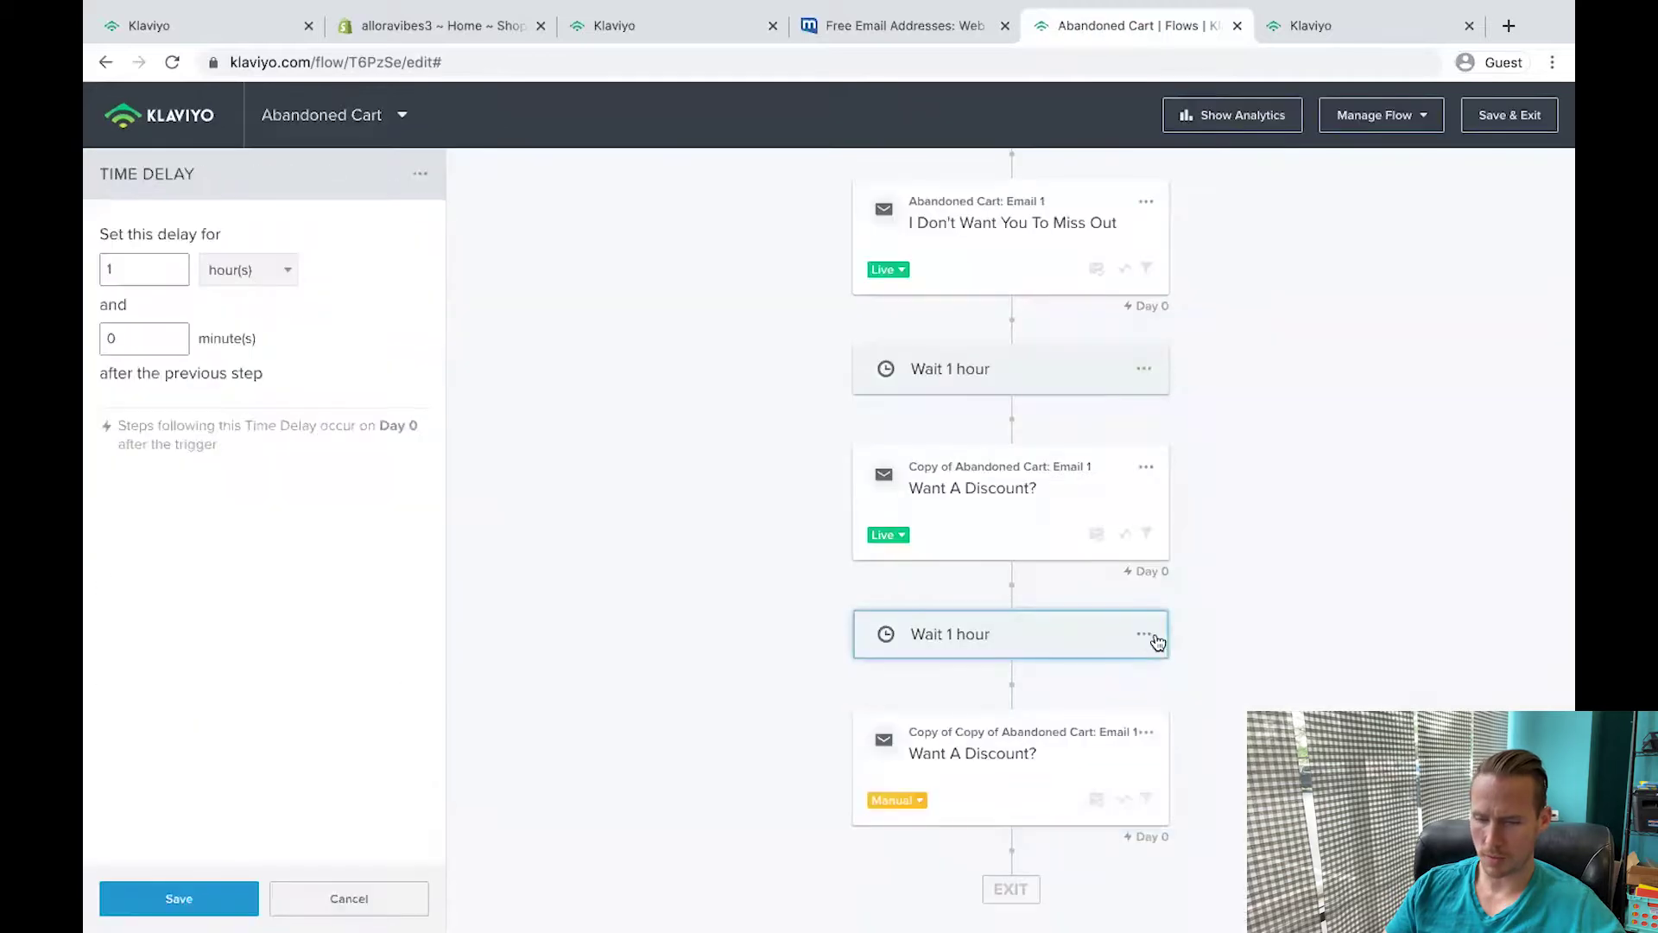
pyautogui.click(1143, 635)
# Set the second wait to 3 hours and make the third email live.
pyautogui.doubleClick(131, 268)
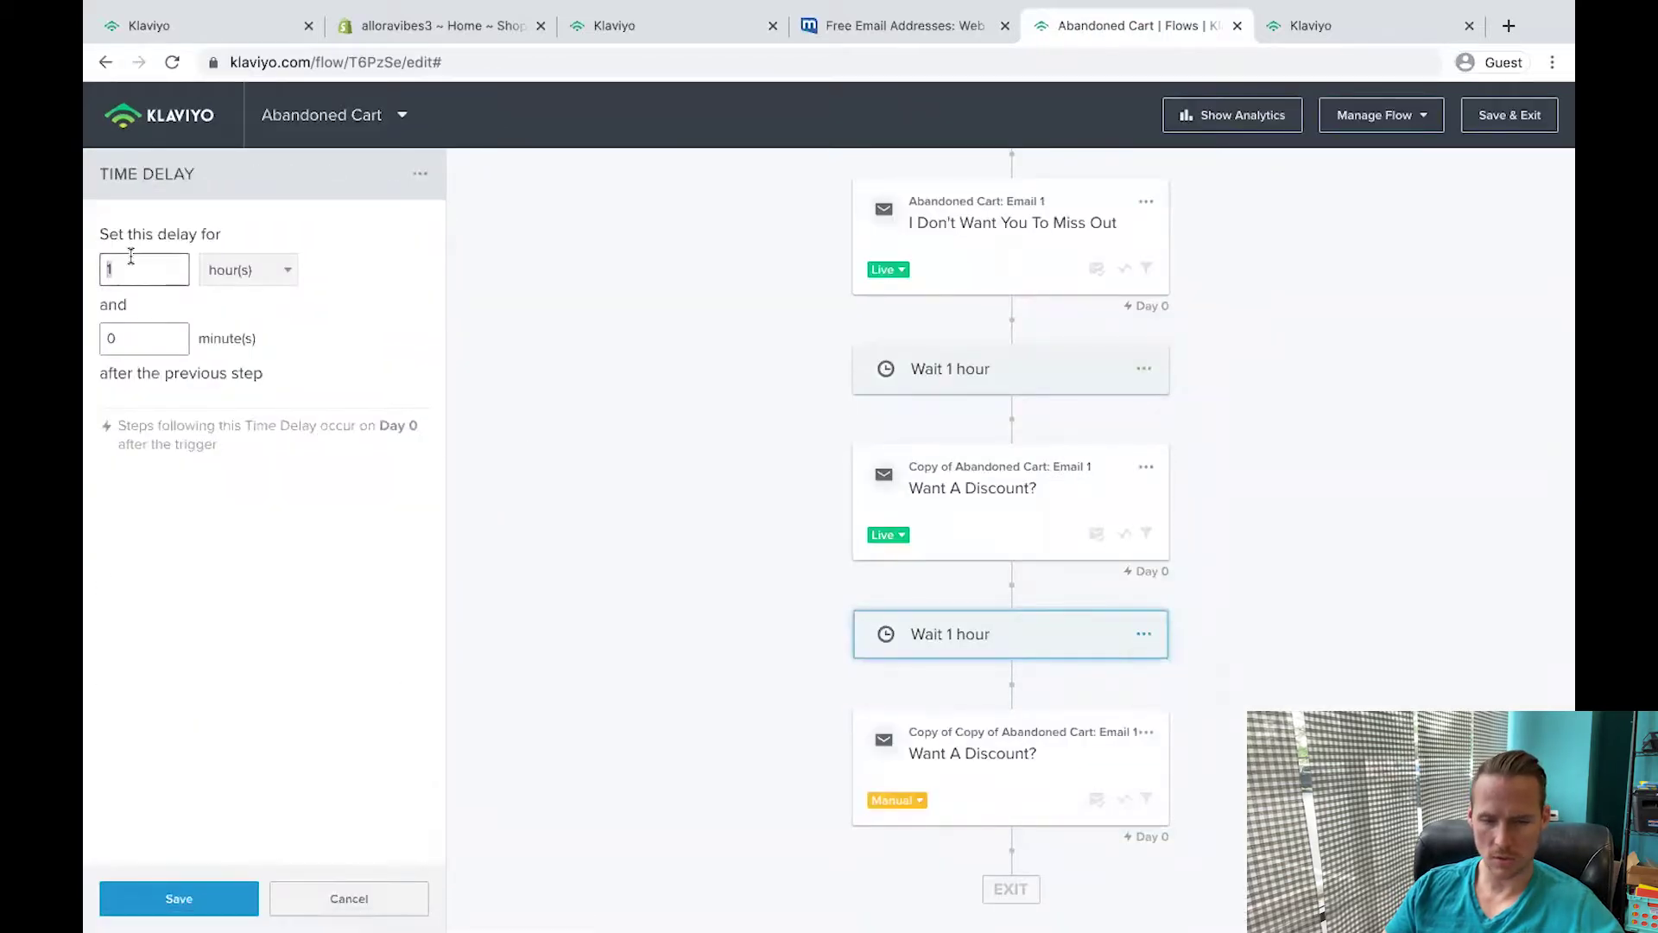
pyautogui.write('3')
pyautogui.click(1123, 804)
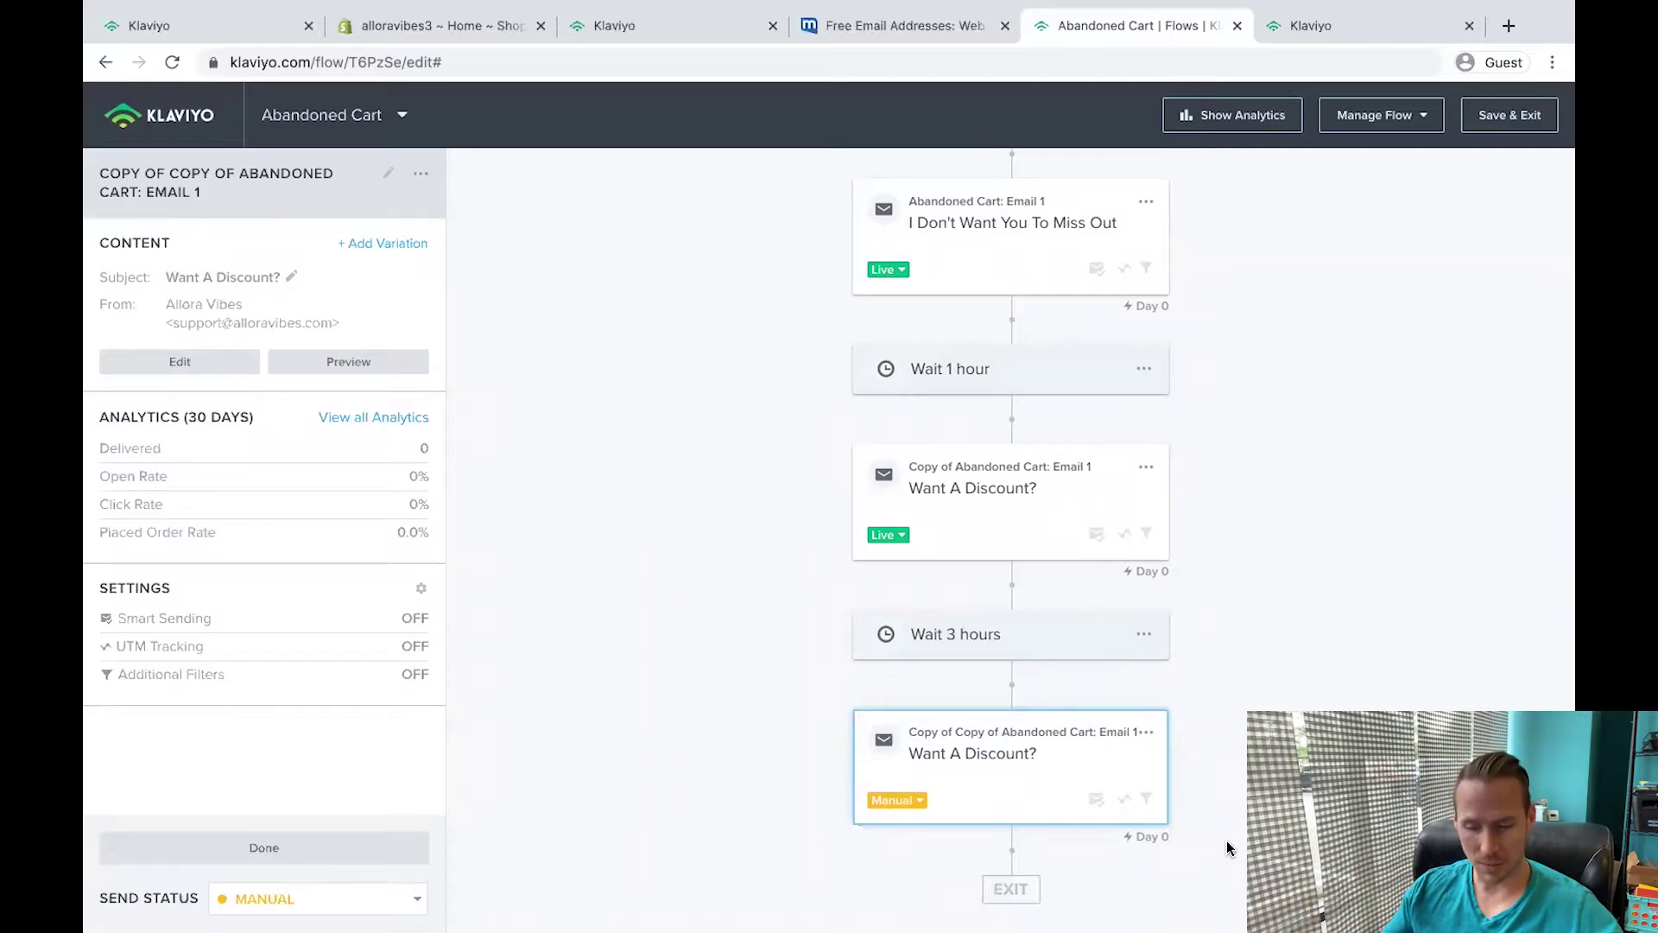
pyautogui.click(906, 801)
pyautogui.click(922, 869)
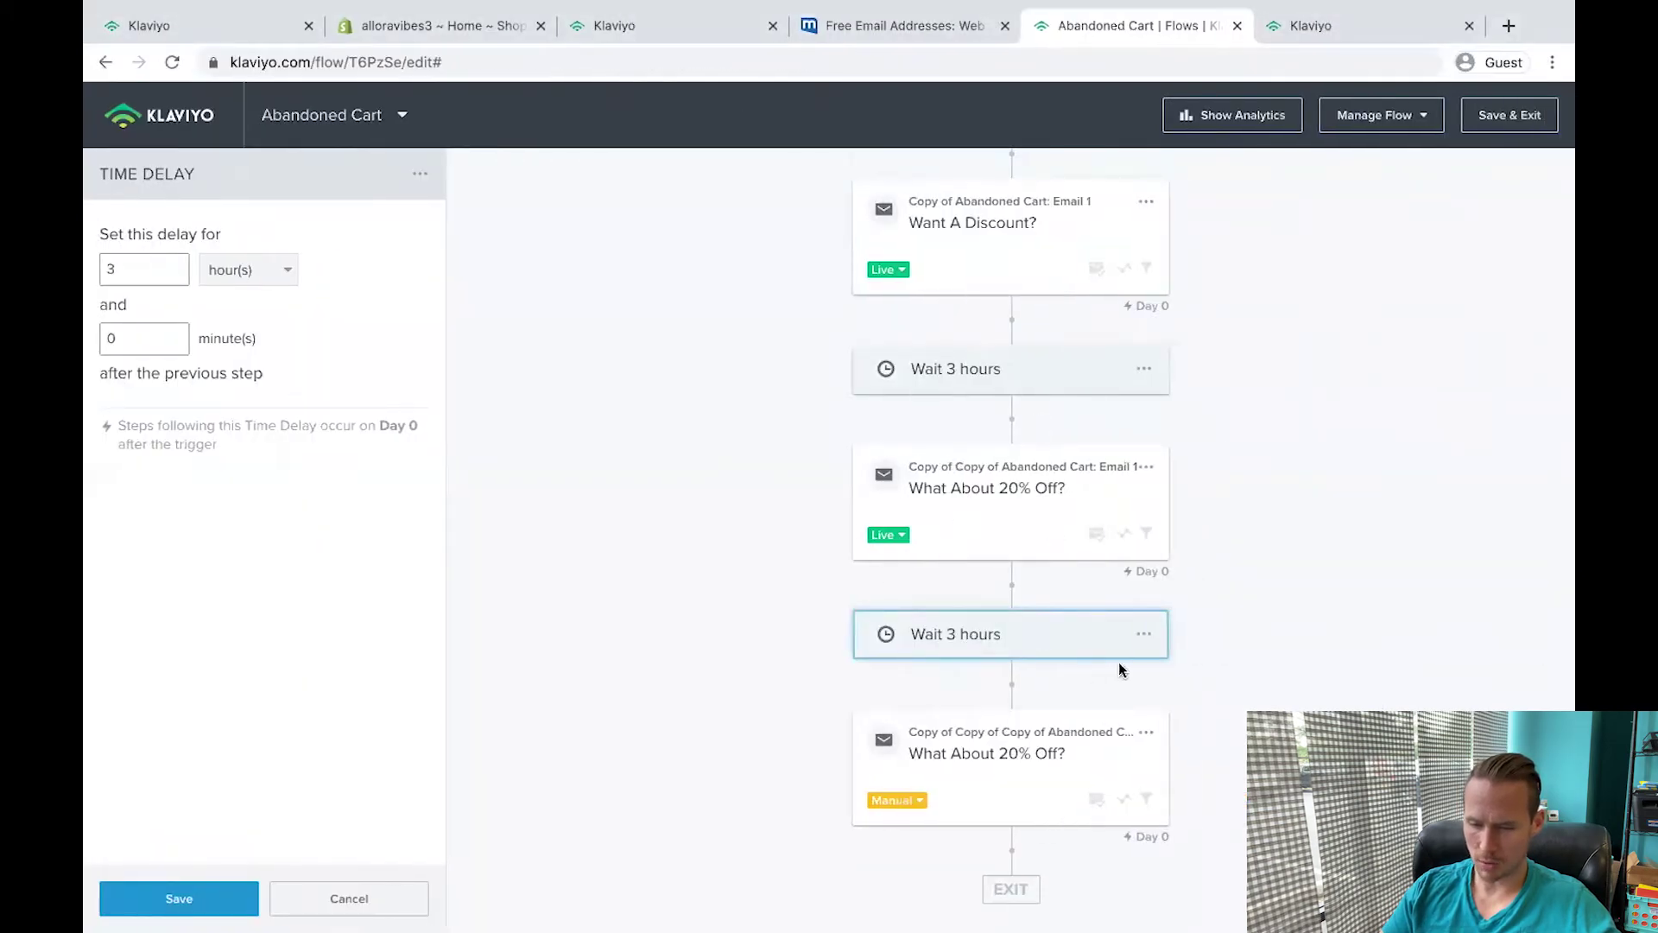
# Bring up the last wait step's delay settings and select its hours value.
pyautogui.click(1154, 643)
pyautogui.click(991, 646)
pyautogui.doubleClick(139, 270)
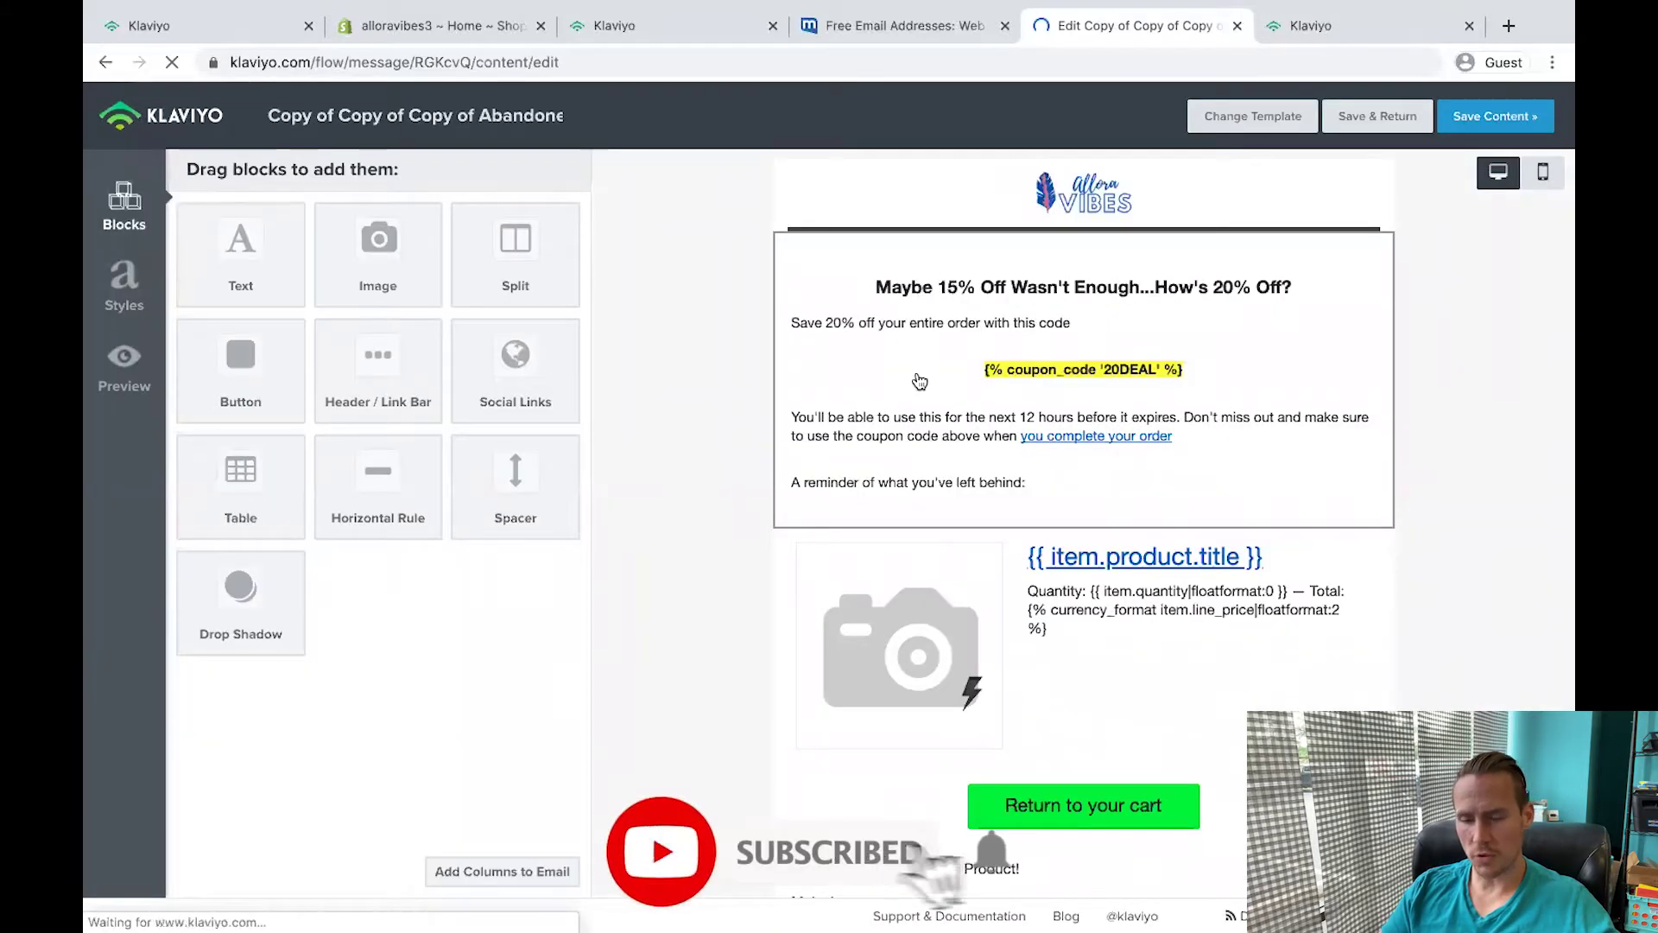
# Replace the text block with the 30% OFF 30DEAL message and delete the blank line below the coupon.
pyautogui.click(918, 380)
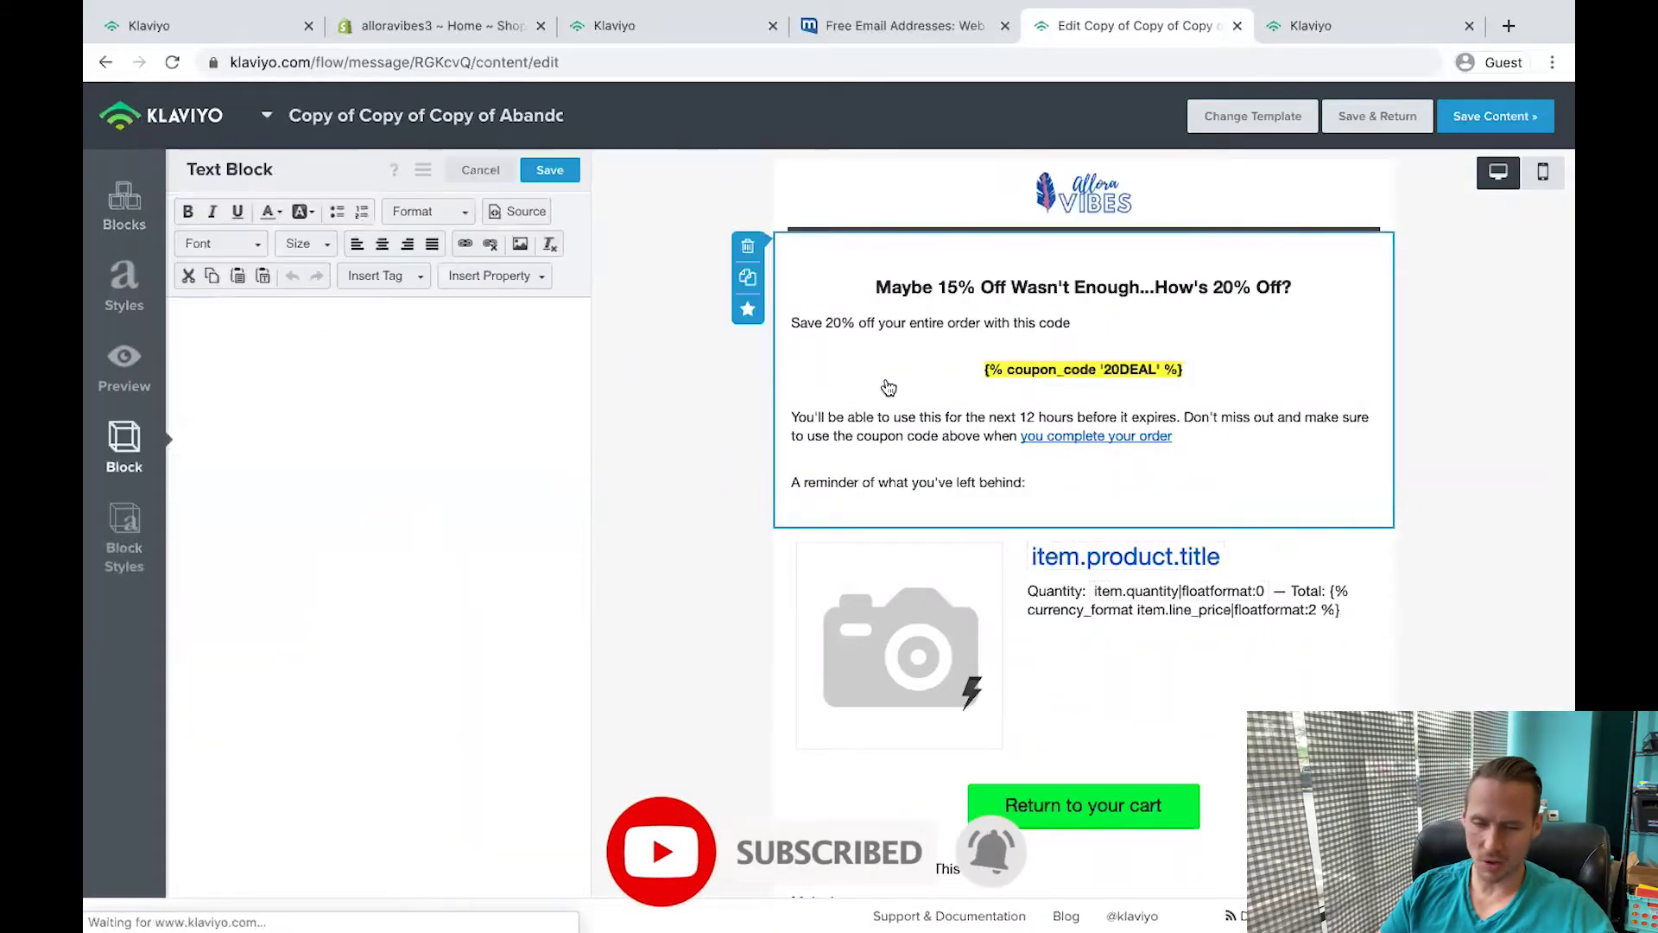
pyautogui.hotkey('ctrl', 'a')
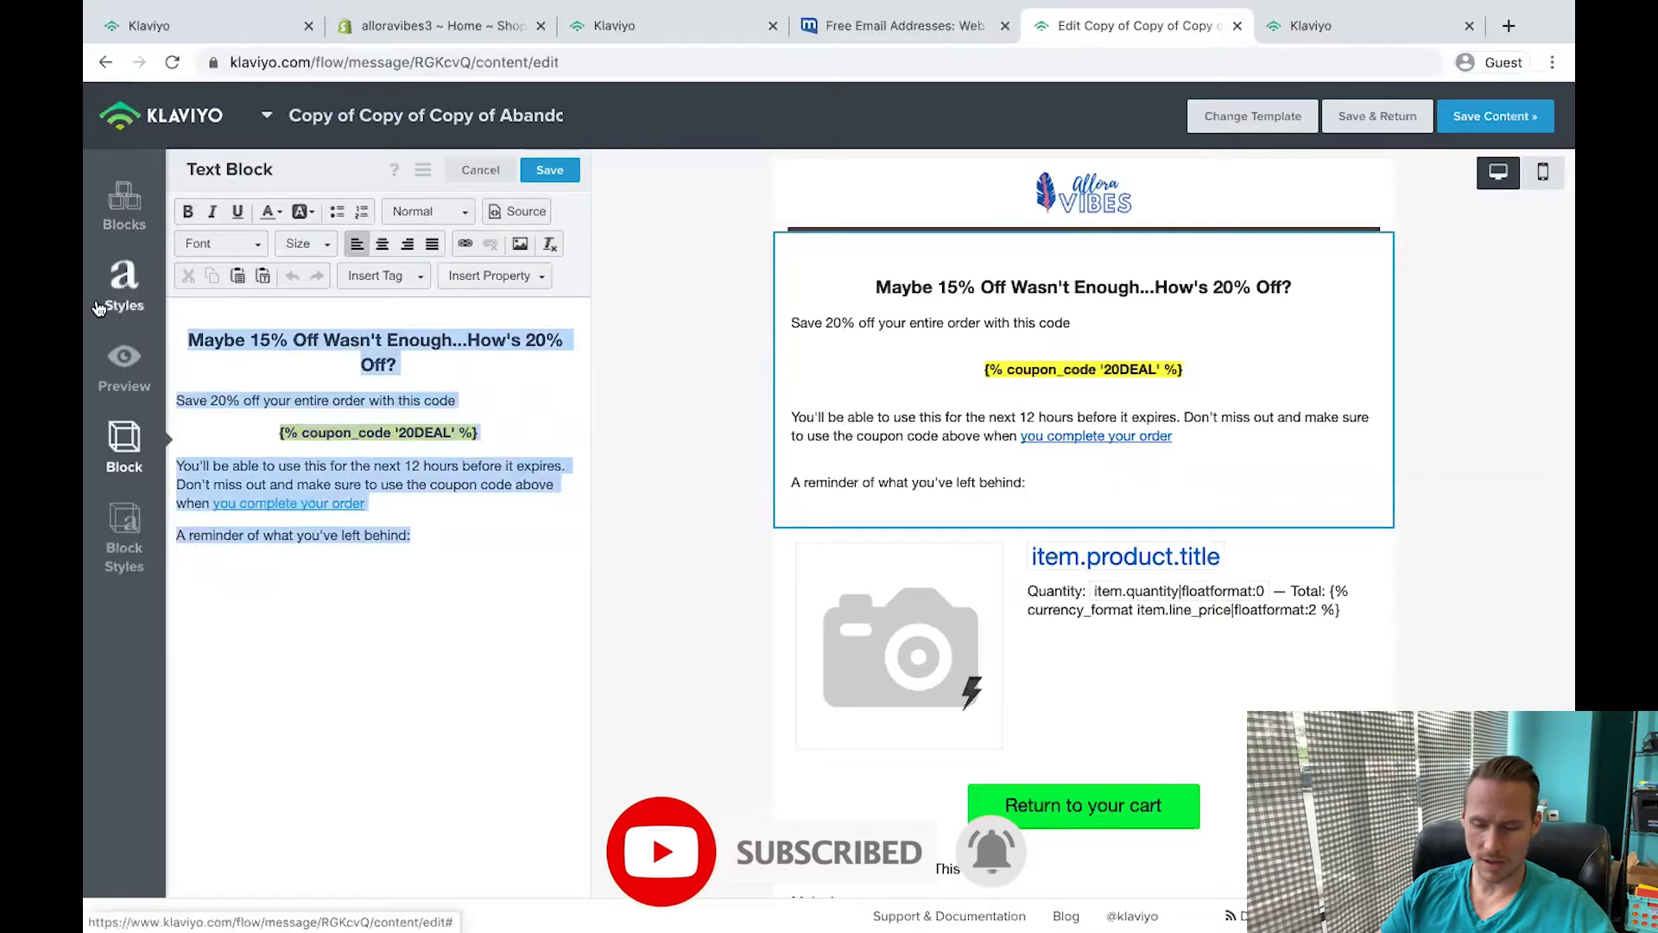
pyautogui.hotkey('ctrl', 'v')
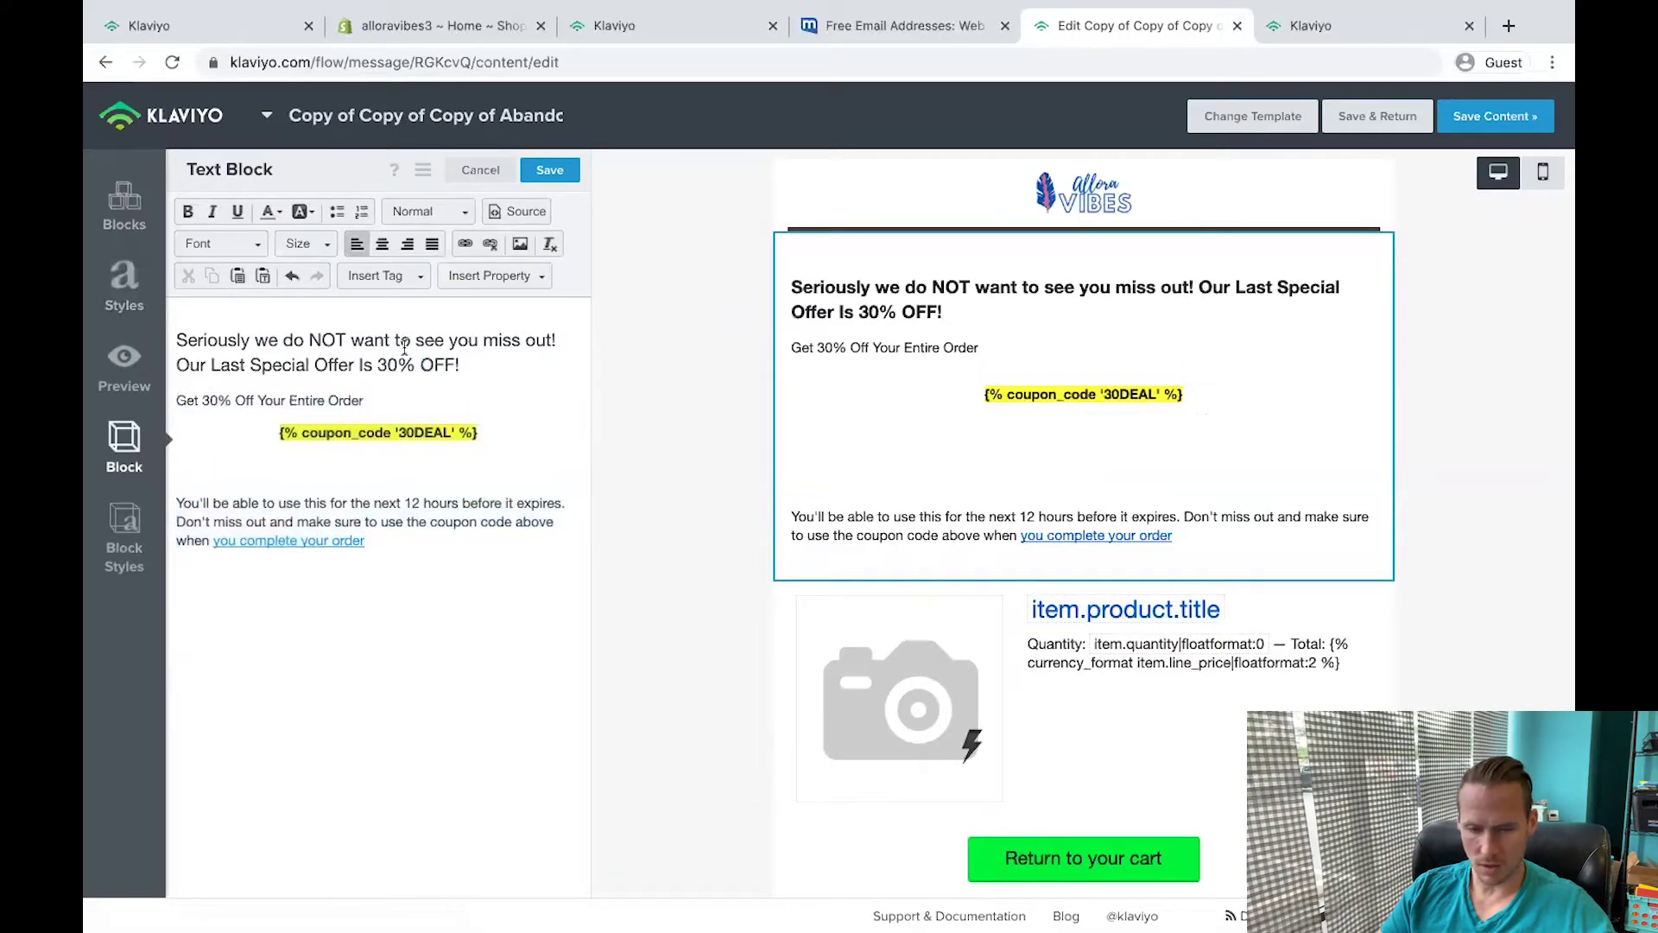
pyautogui.hotkey('ctrl', 'Left')
pyautogui.hotkey('ctrl', 'Right')
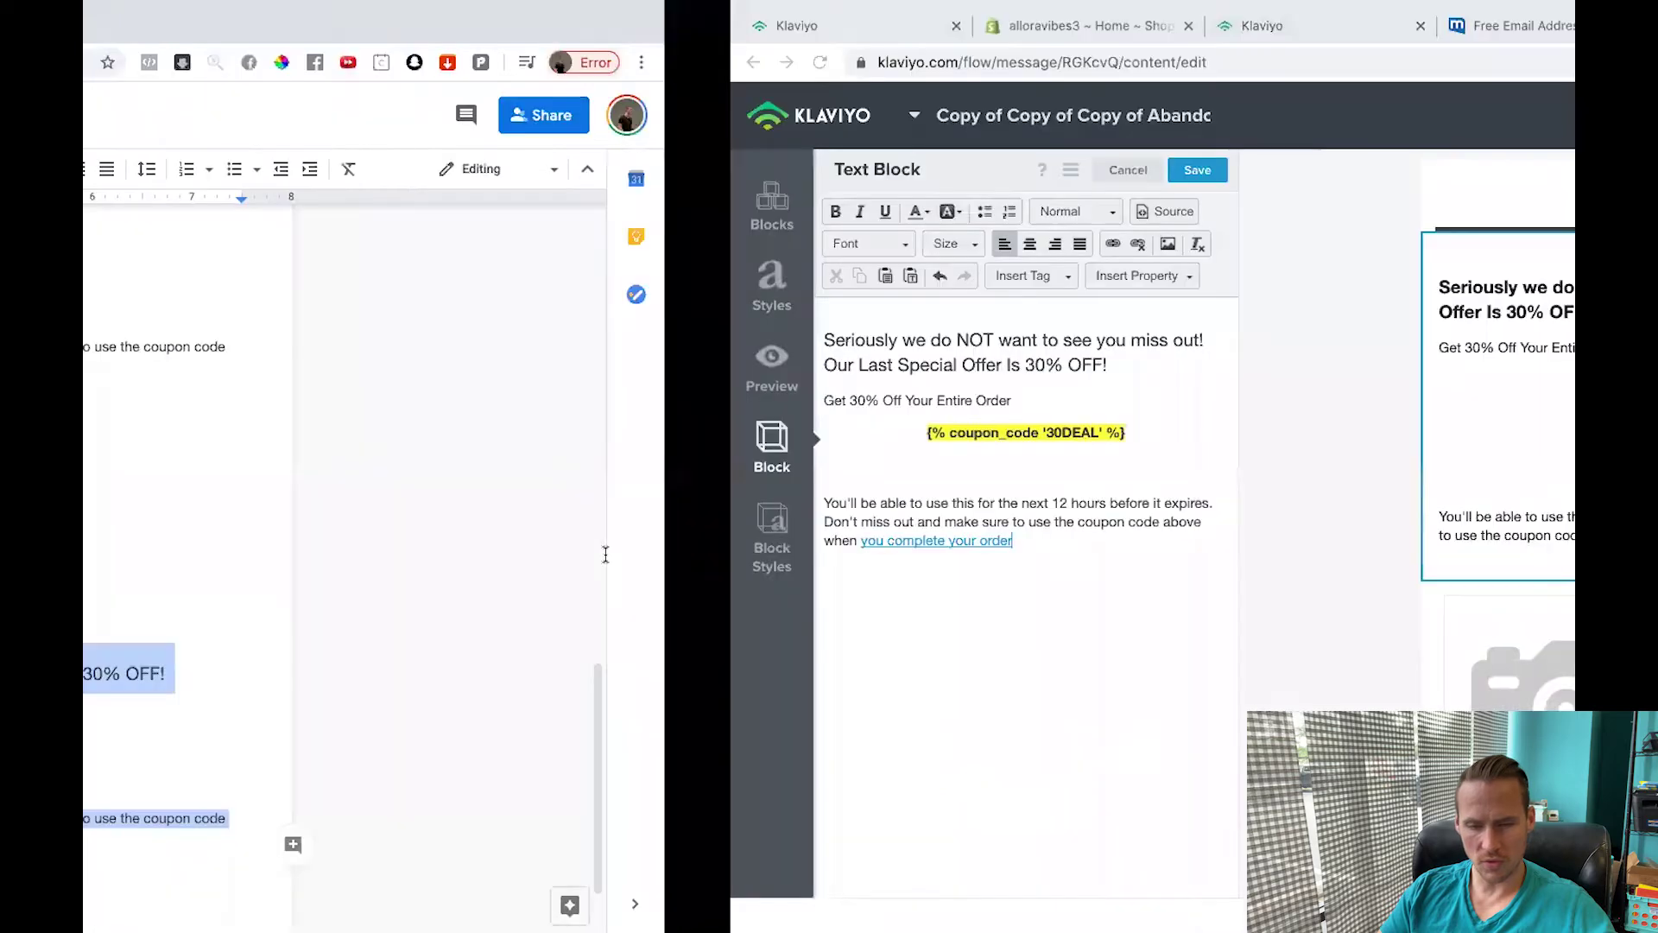
pyautogui.click(352, 471)
pyautogui.press('BackSpace')
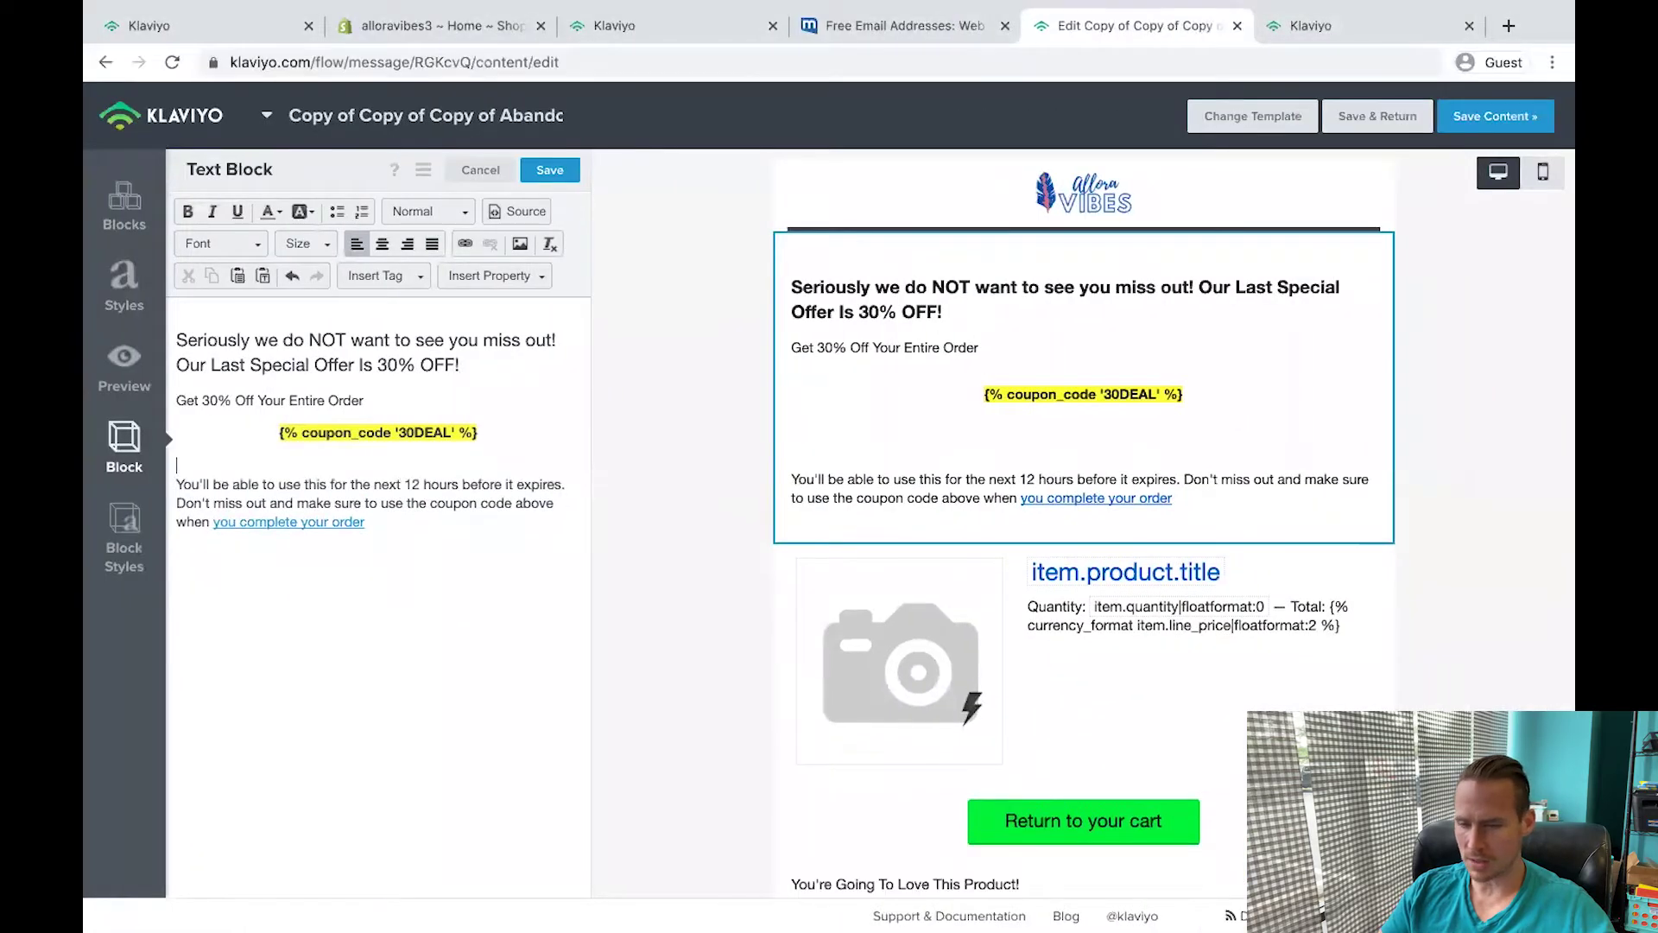
pyautogui.press('BackSpace')
# Save the text block and return to the Abandoned Cart flow.
pyautogui.click(550, 170)
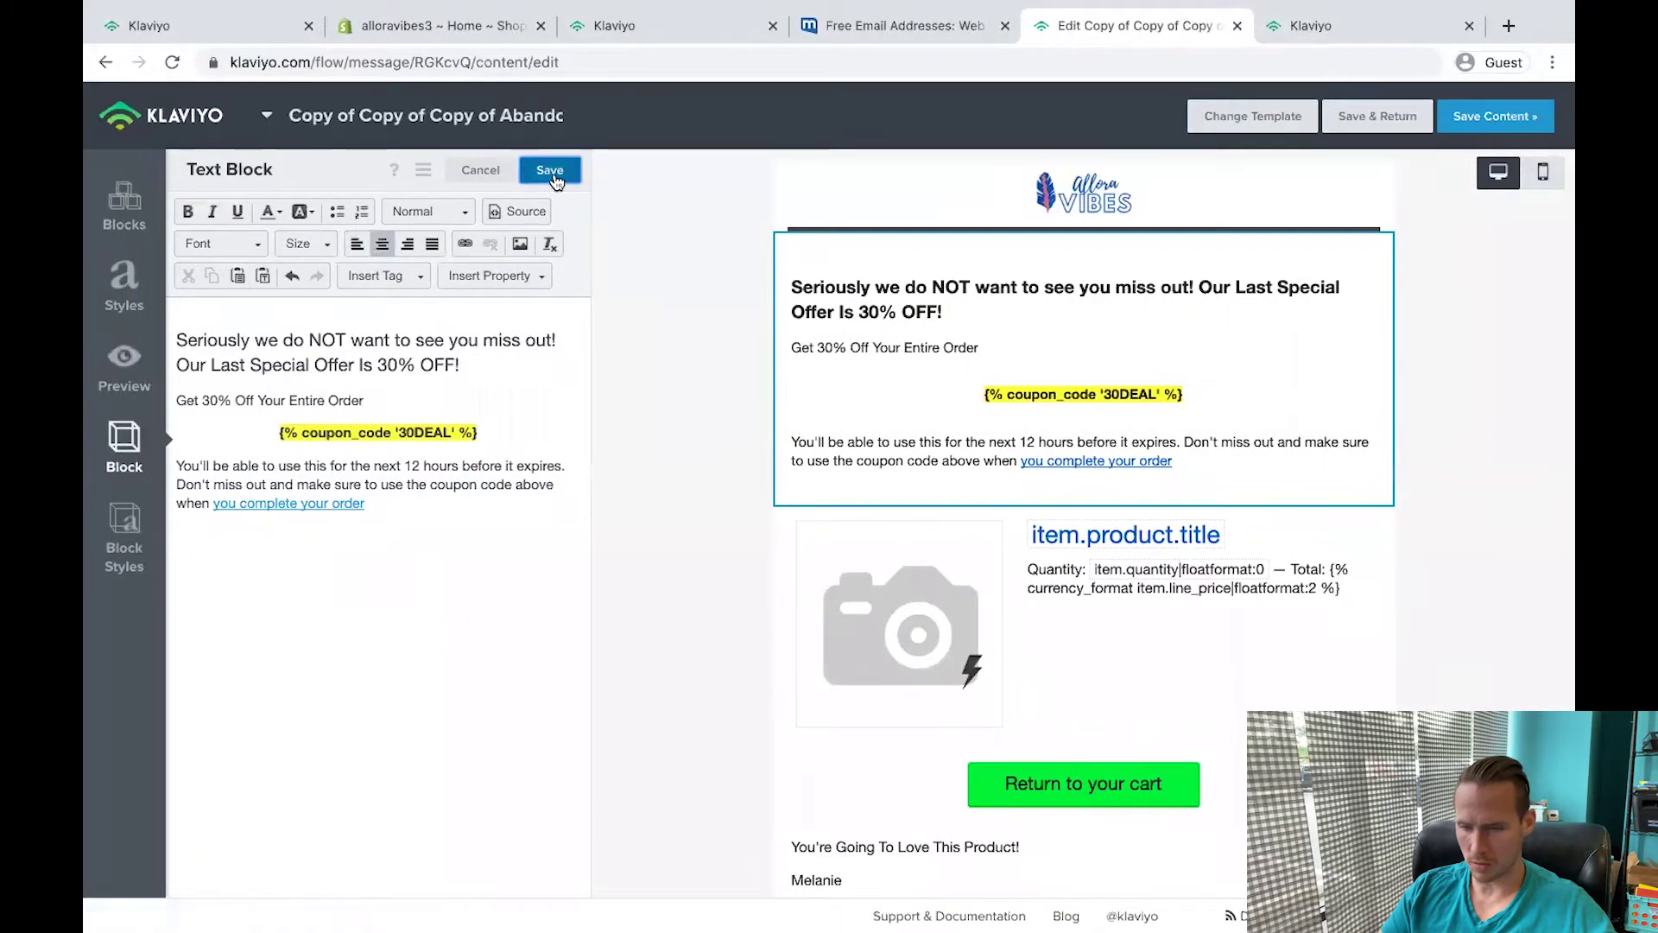
pyautogui.click(1495, 116)
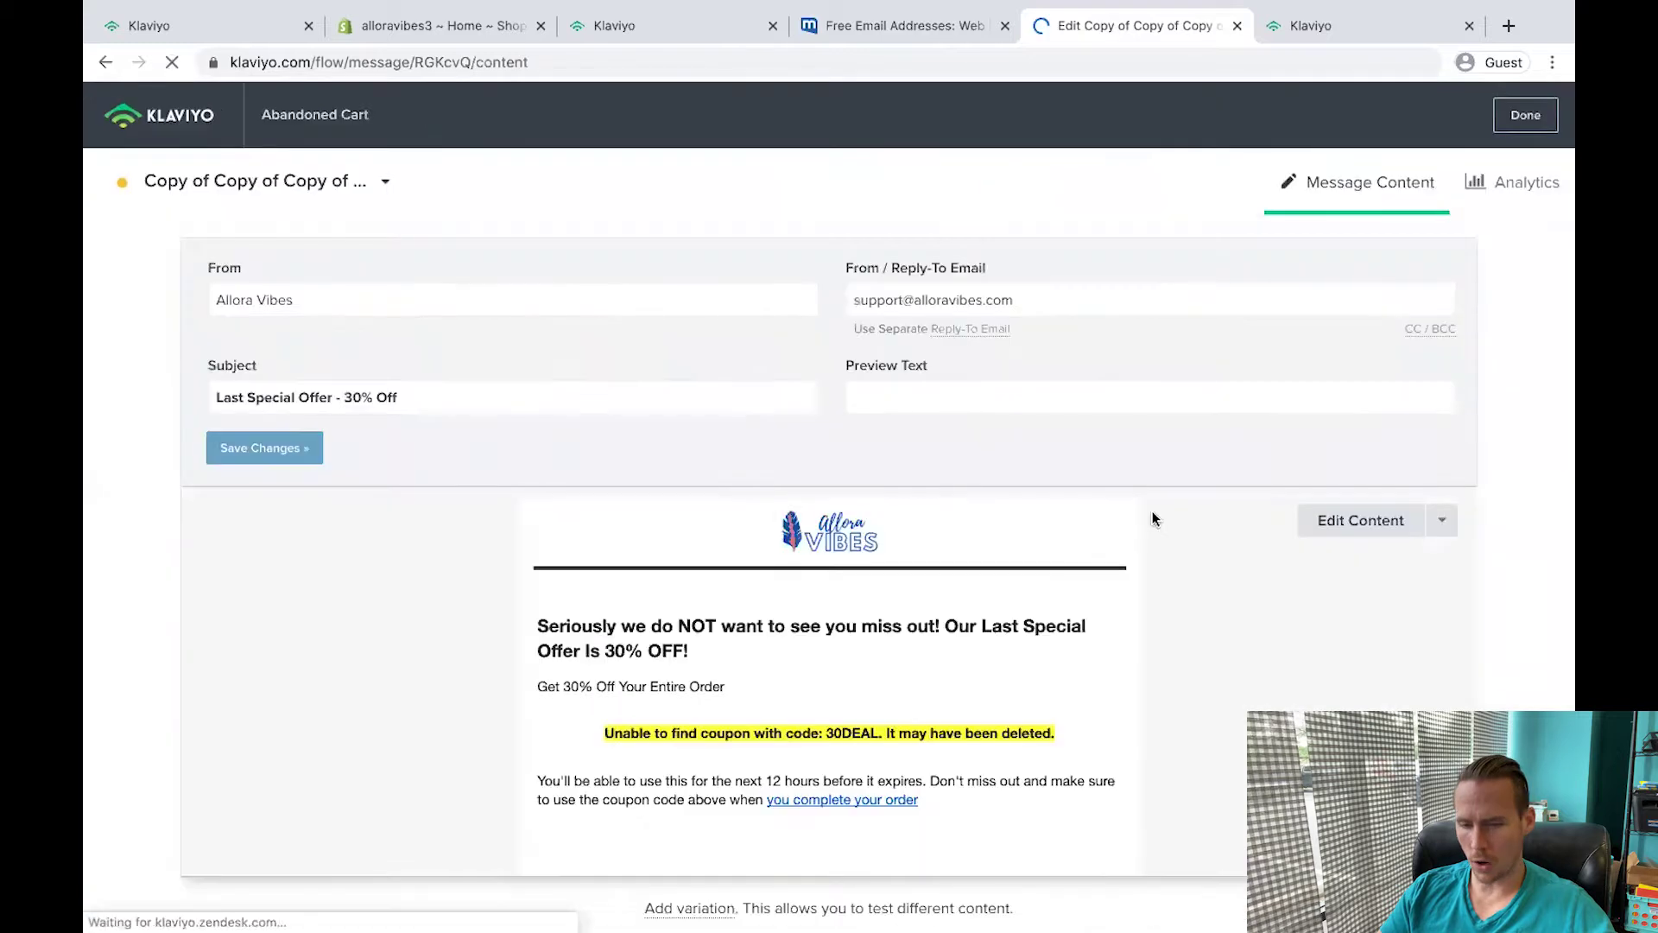
pyautogui.click(1525, 115)
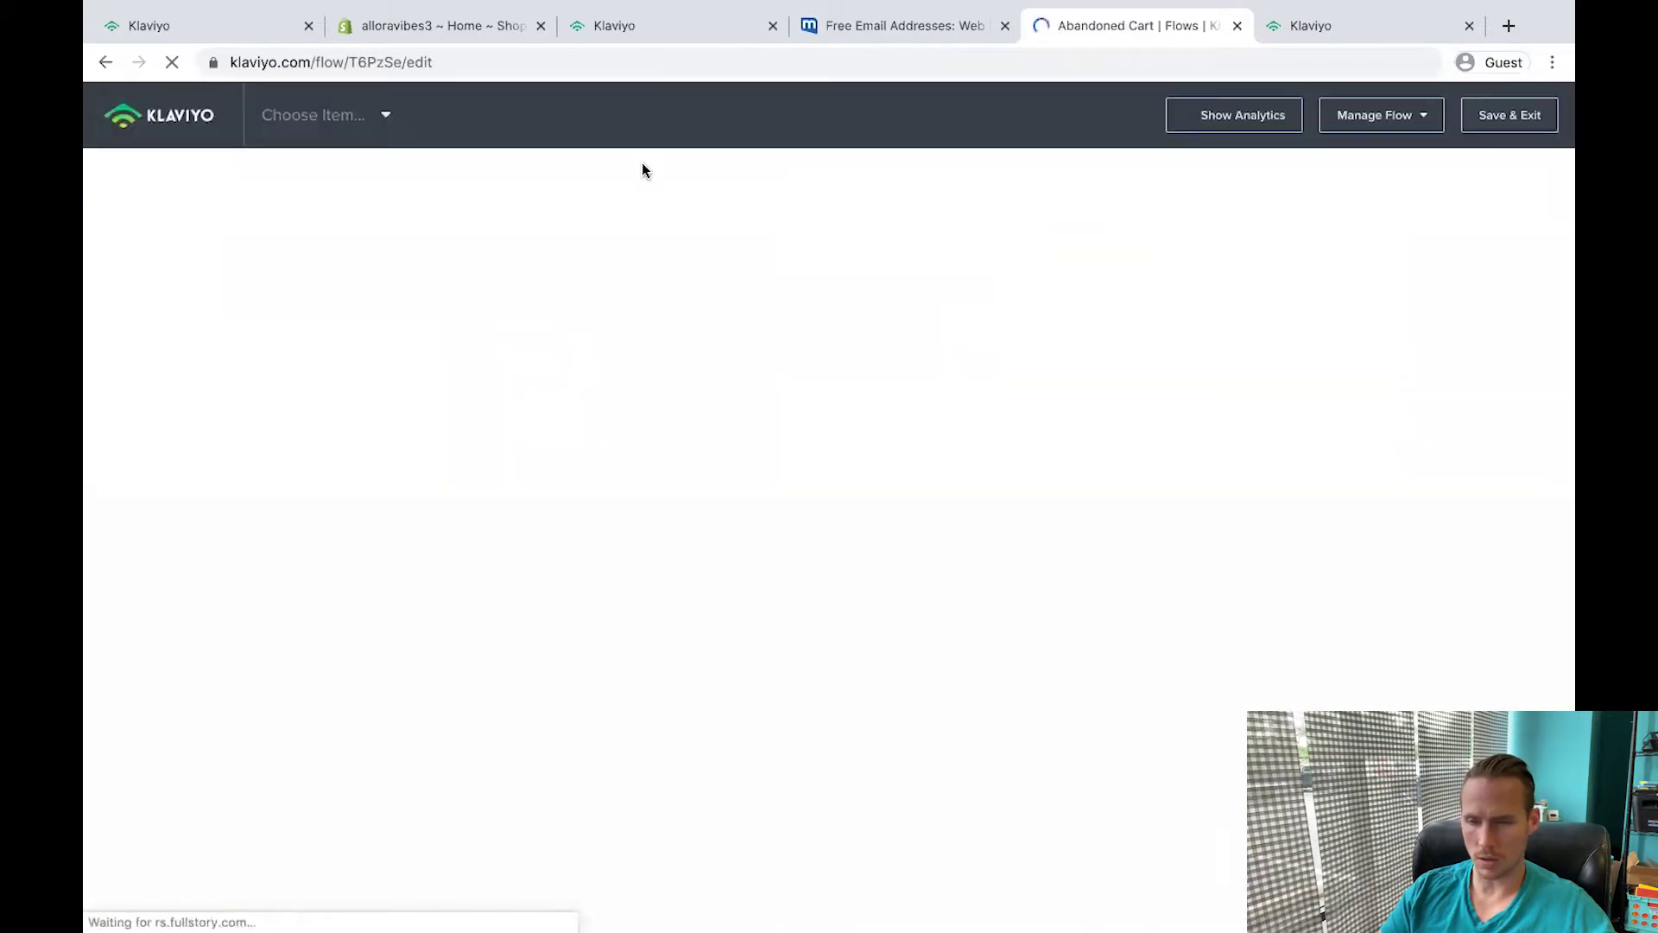
# Check the flow's status options and review the flow page.
pyautogui.click(898, 807)
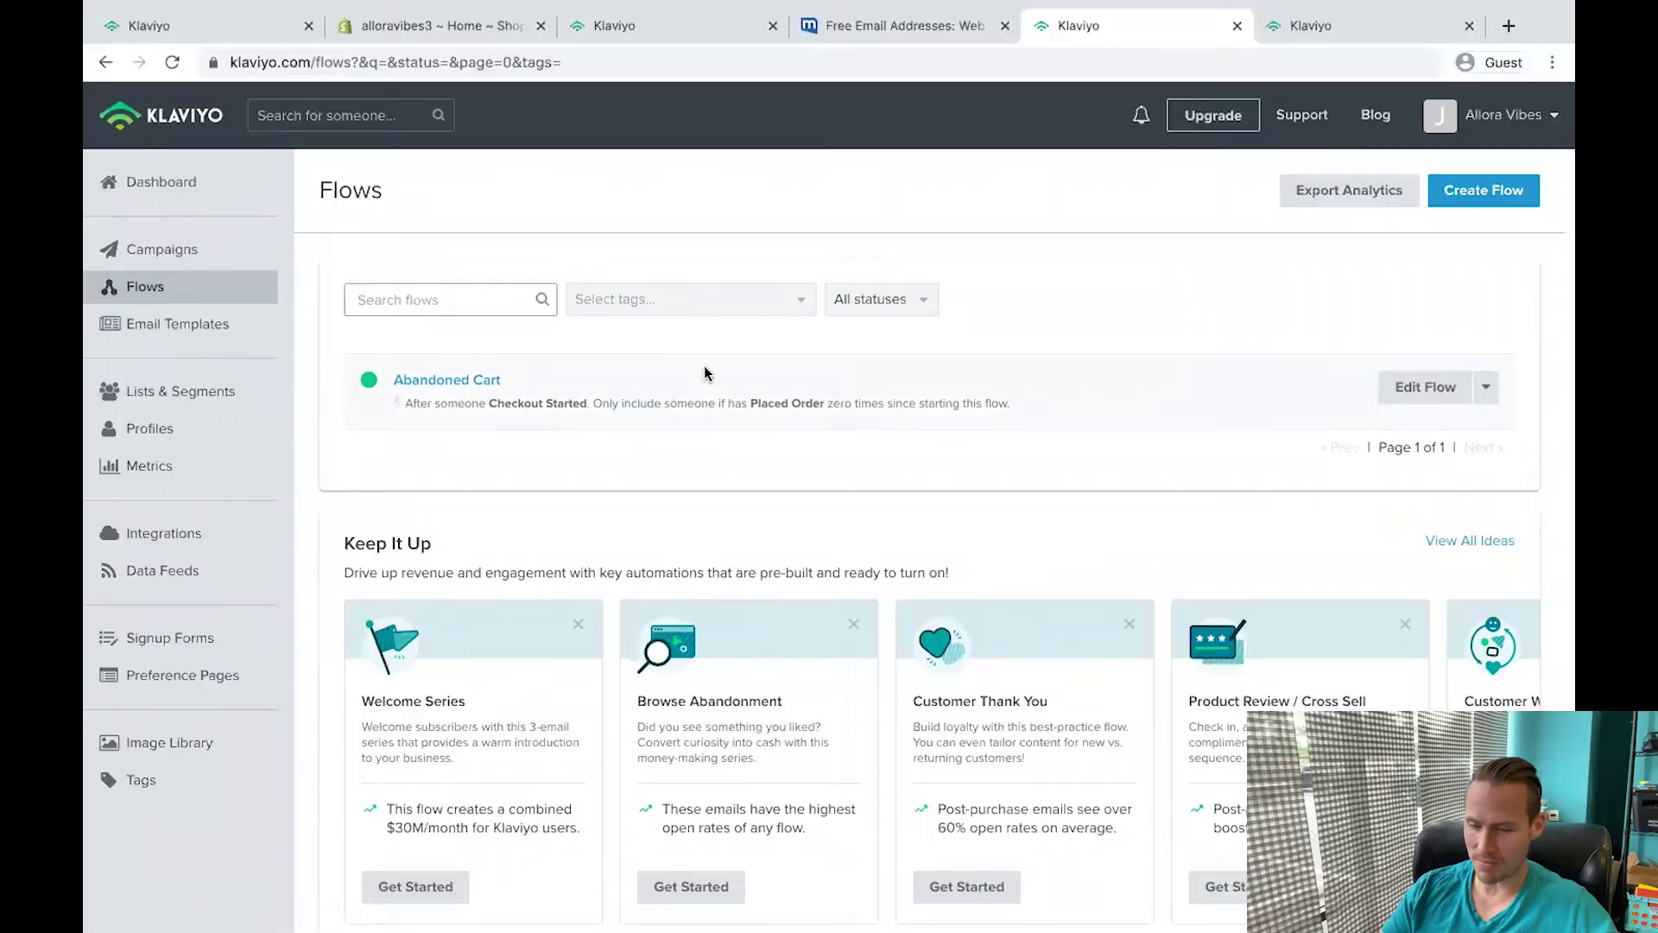
pyautogui.scroll(-1, 703, 365)
pyautogui.scroll(1, 703, 365)
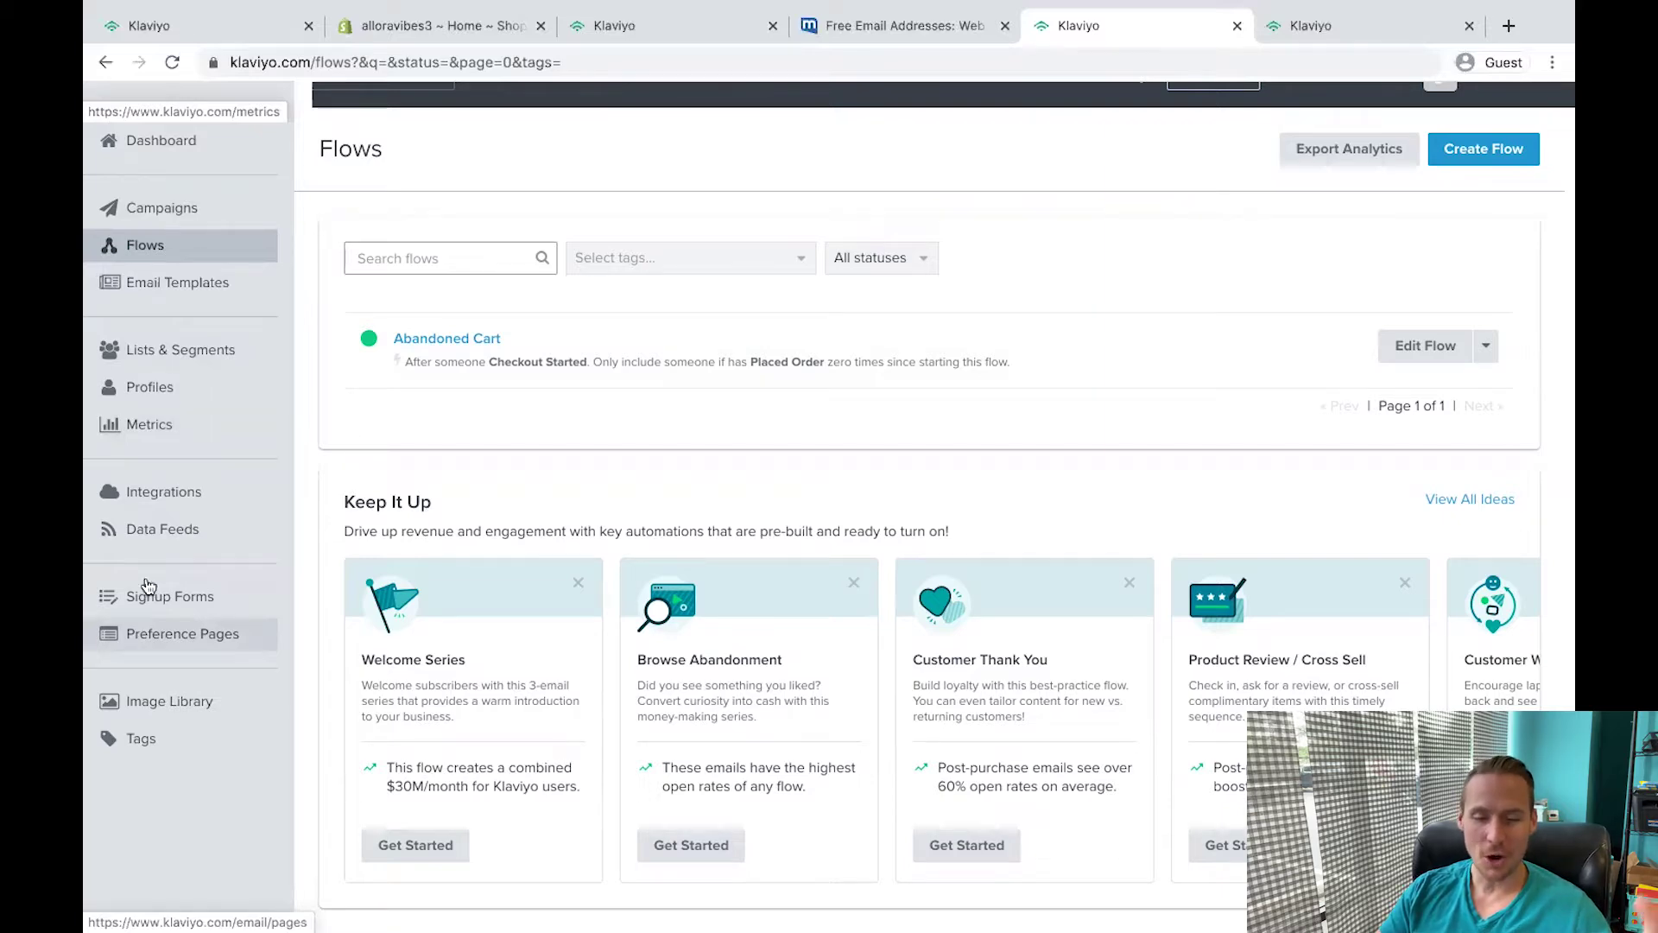
pyautogui.scroll(1, 142, 562)
# Go to the account dashboard and bring up the Coupons page.
pyautogui.click(173, 126)
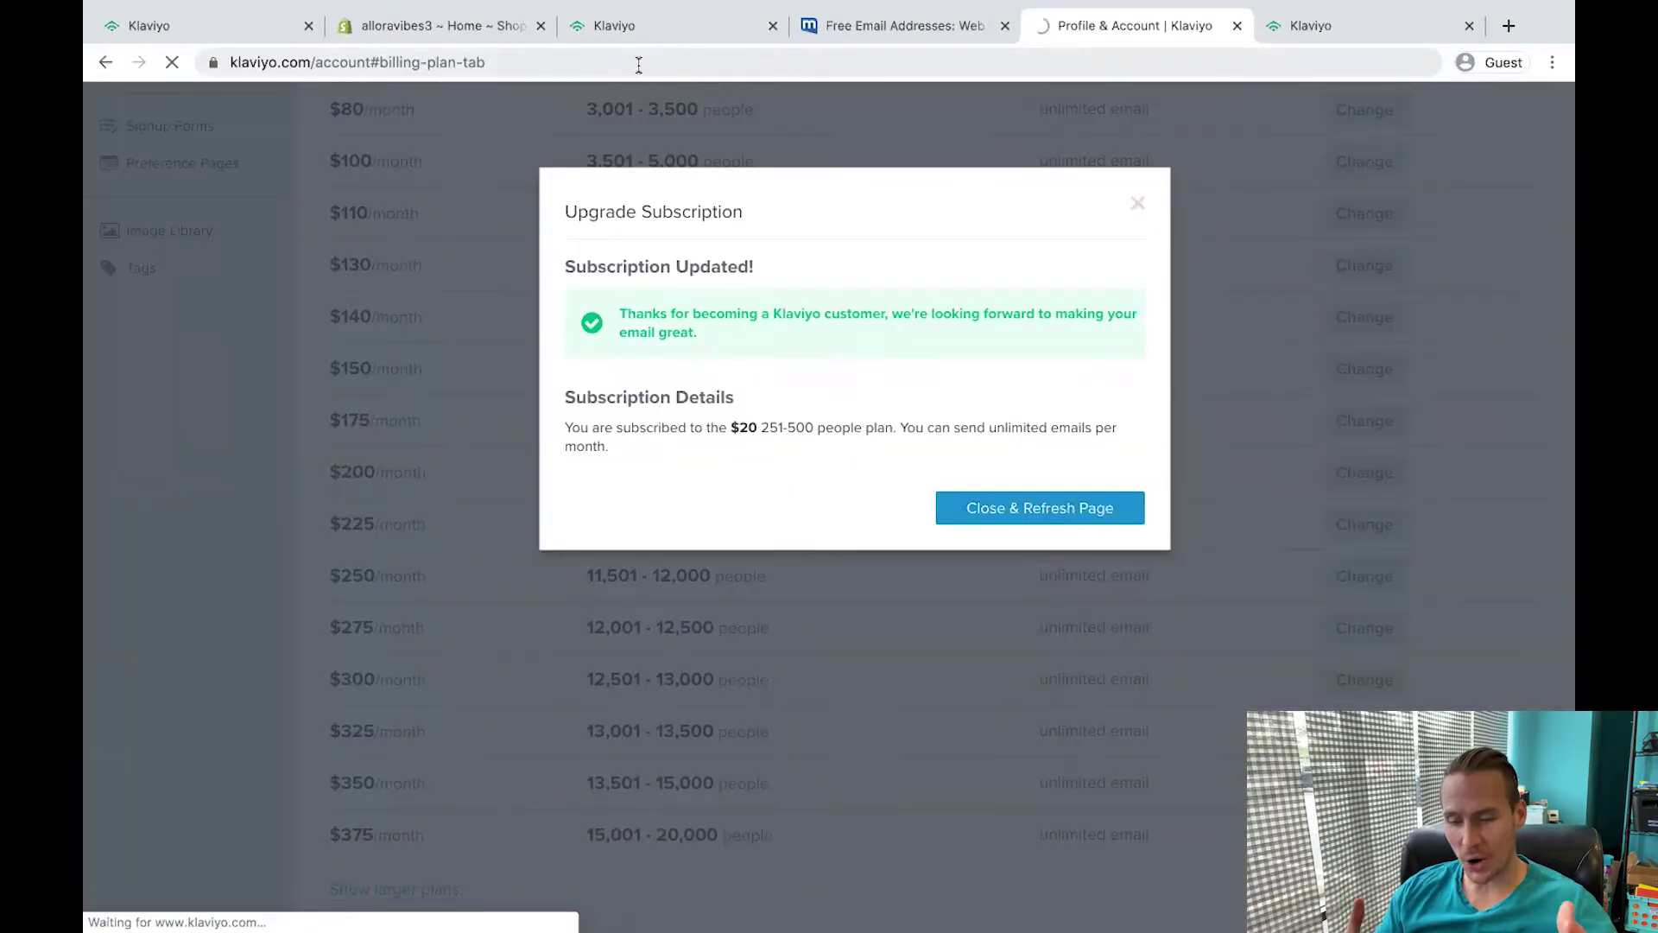
pyautogui.click(639, 64)
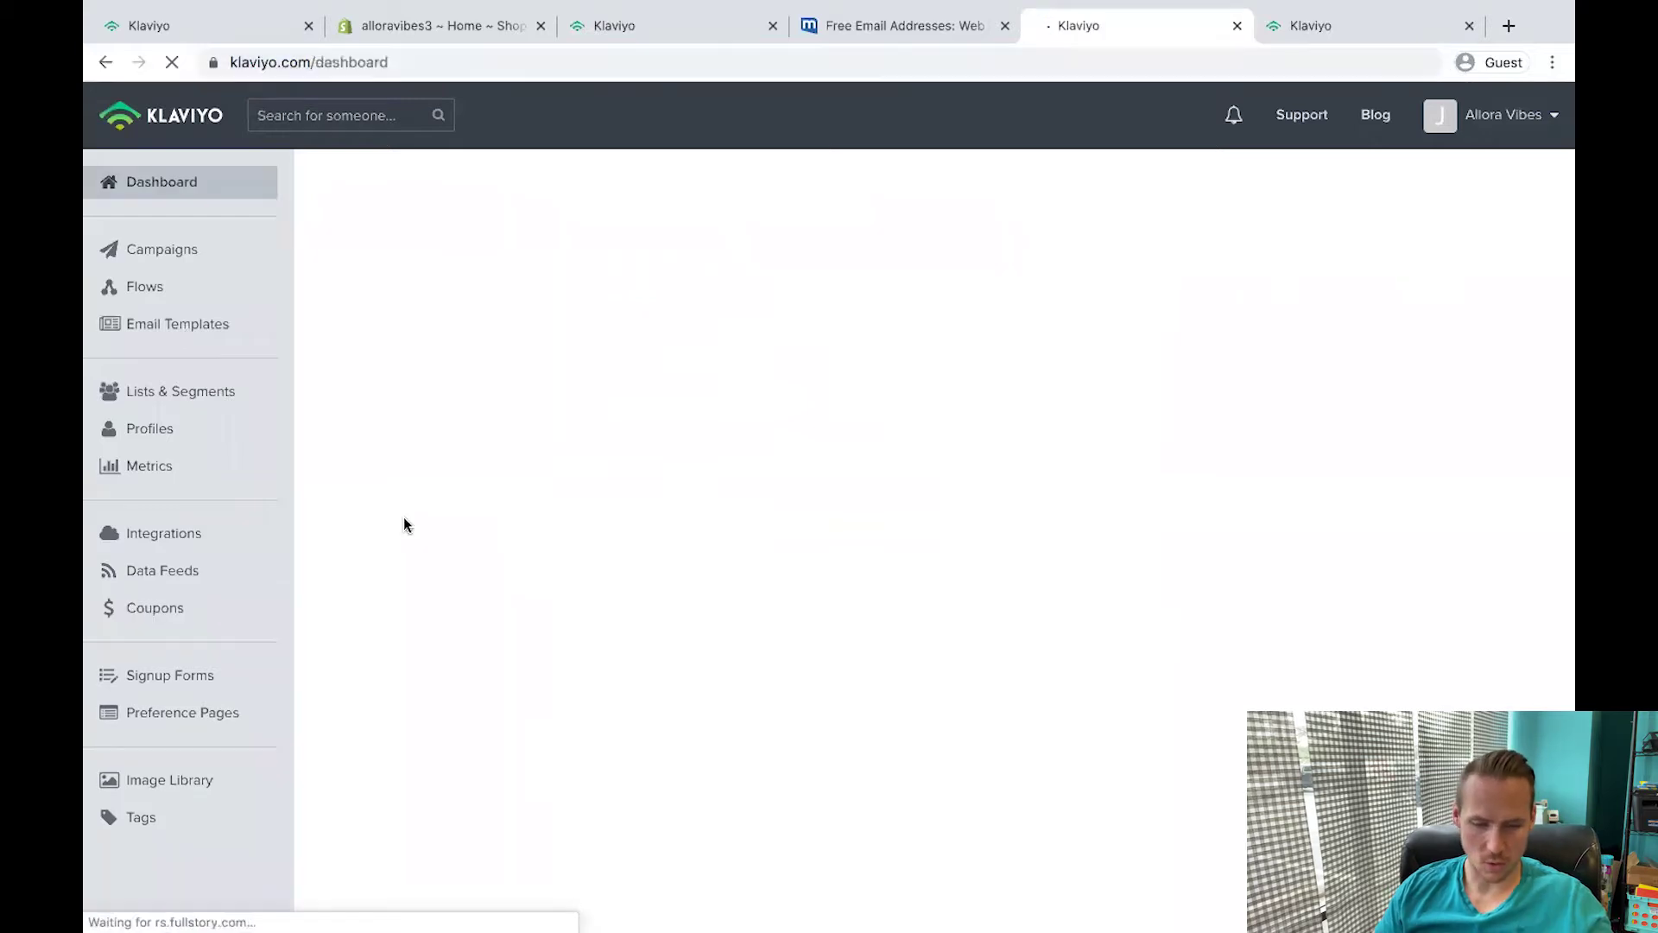
pyautogui.click(156, 605)
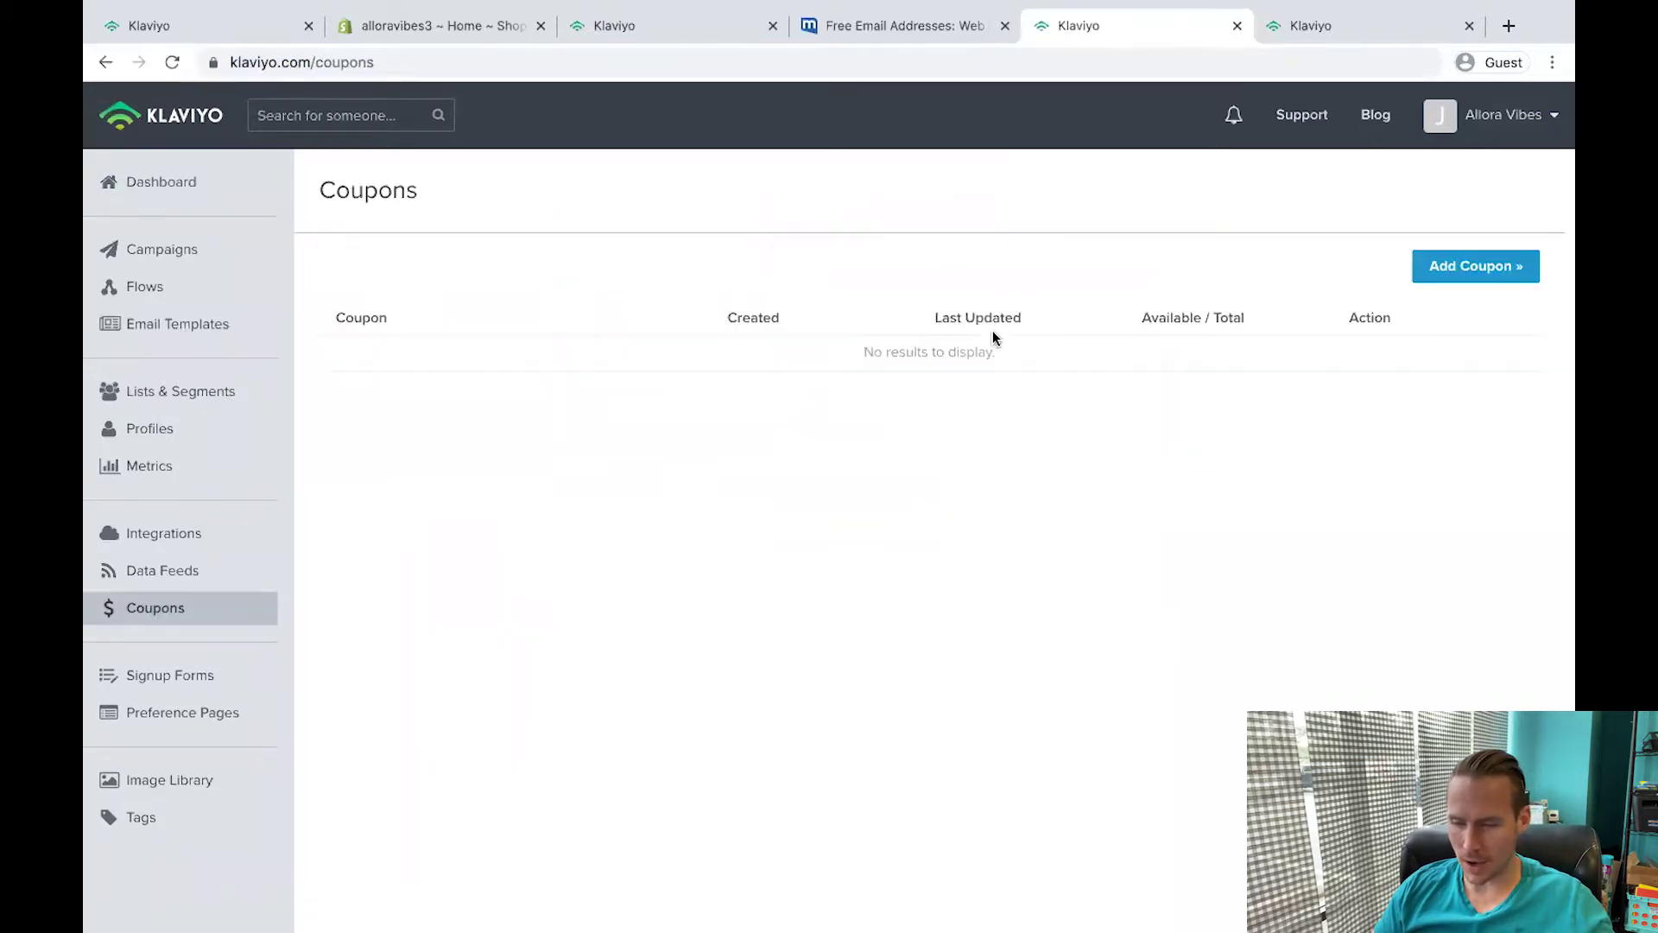
# Add the 15DEAL, 20DEAL and 30DEAL coupons.
pyautogui.click(1479, 264)
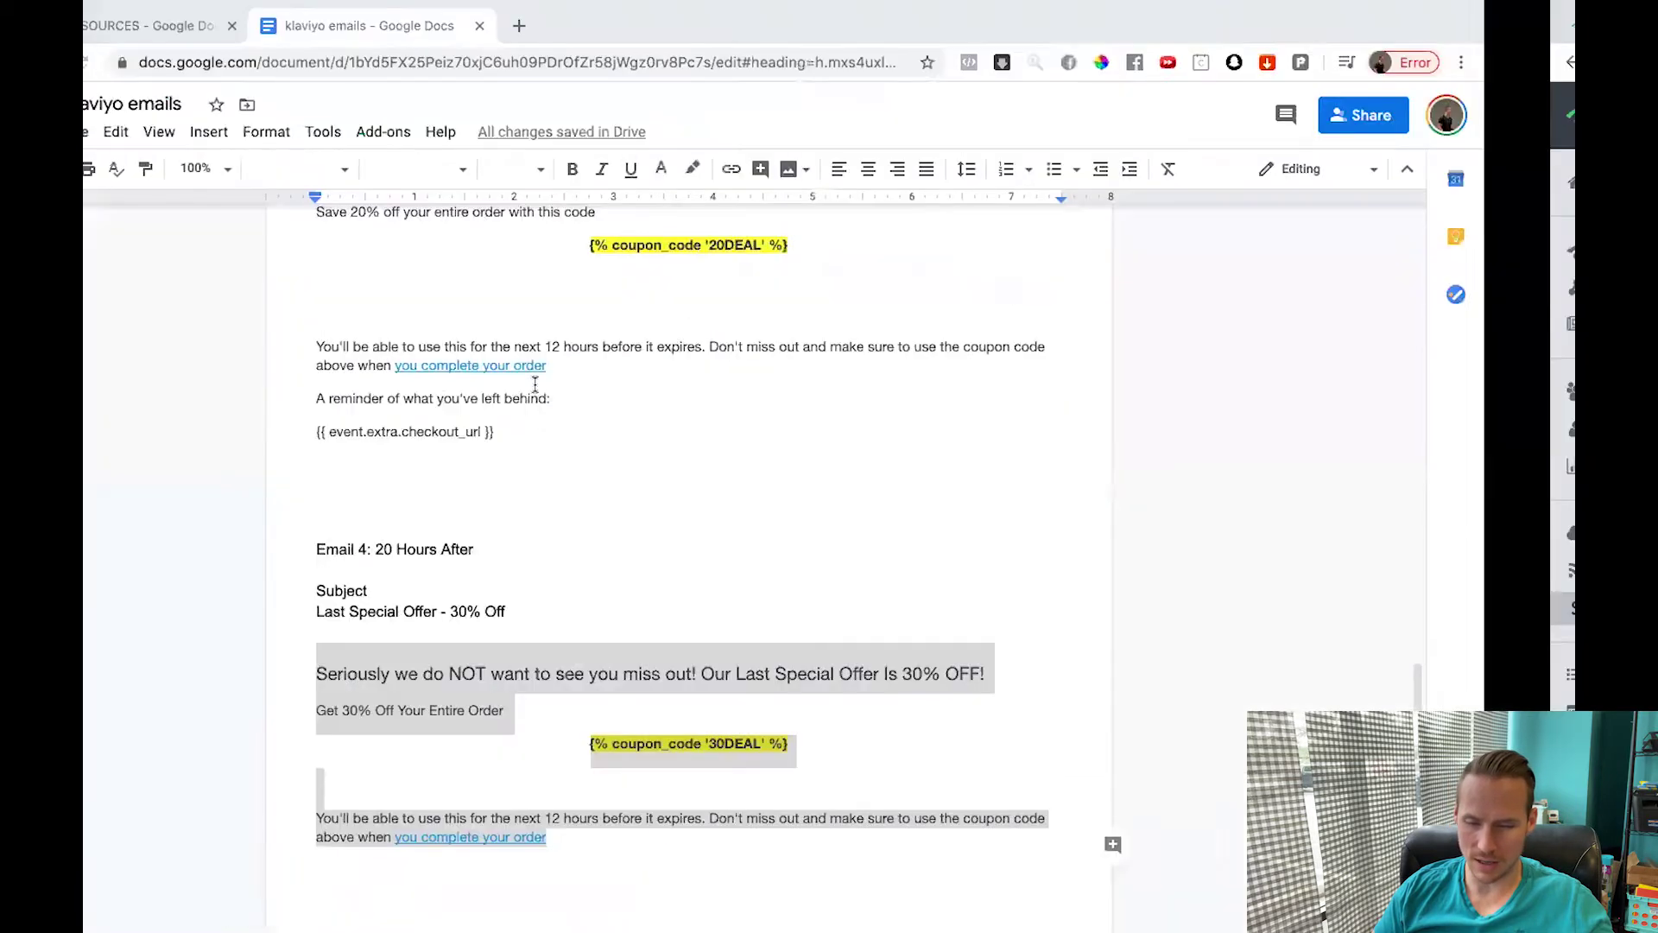
pyautogui.scroll(20, 562, 420)
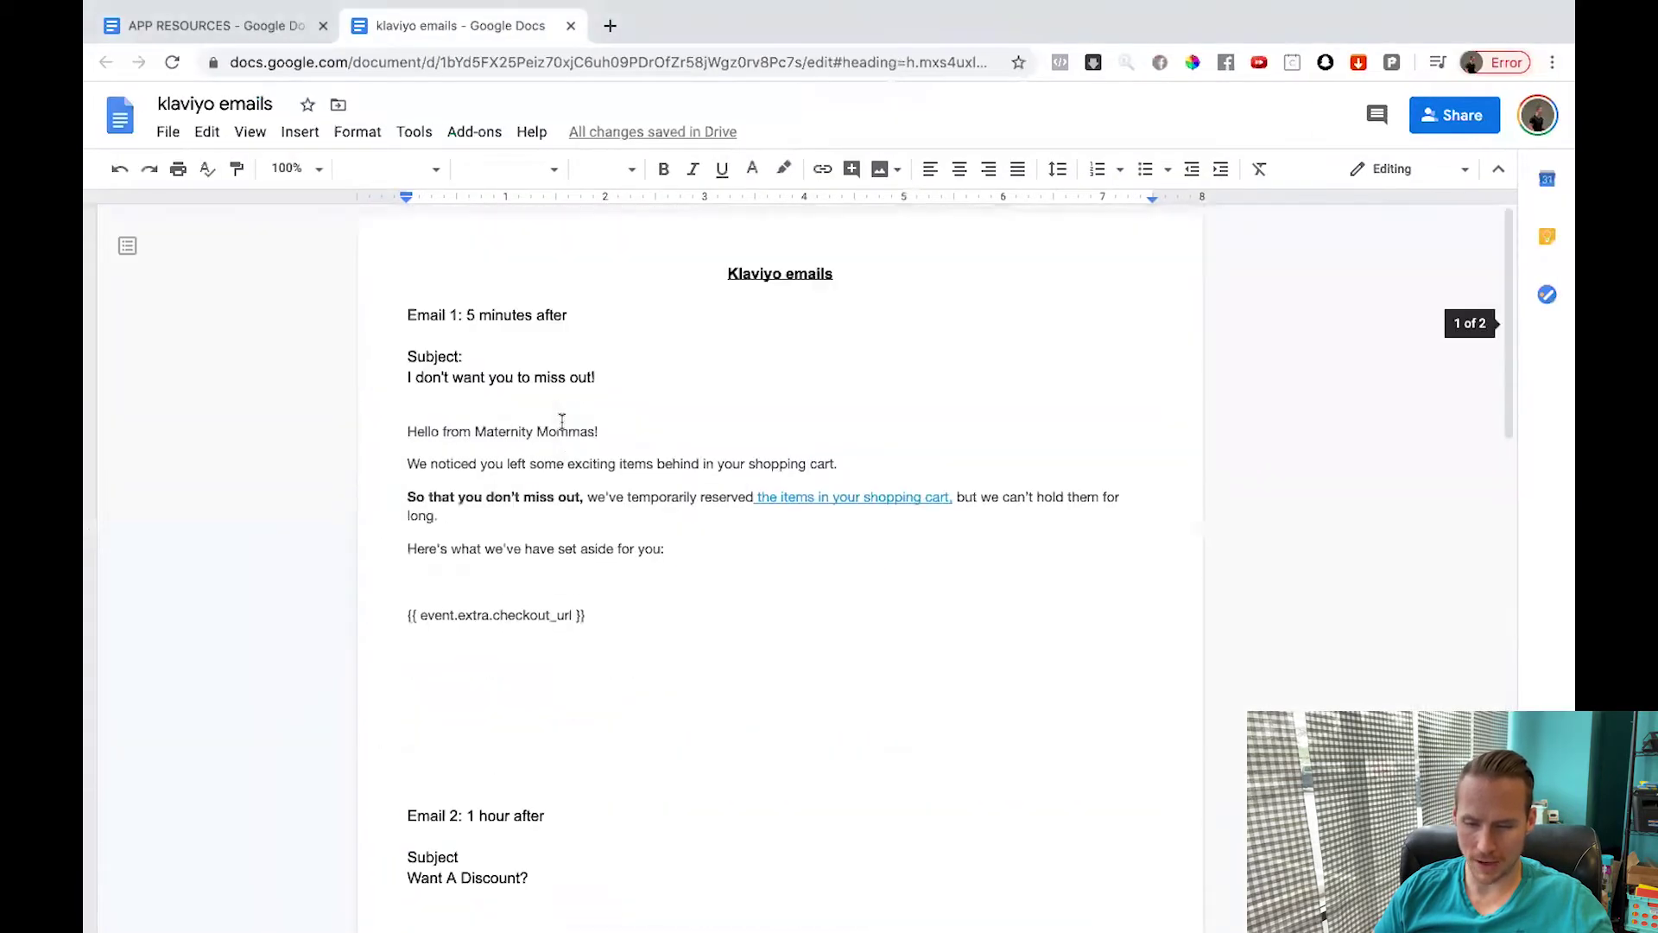
pyautogui.scroll(-8, 557, 428)
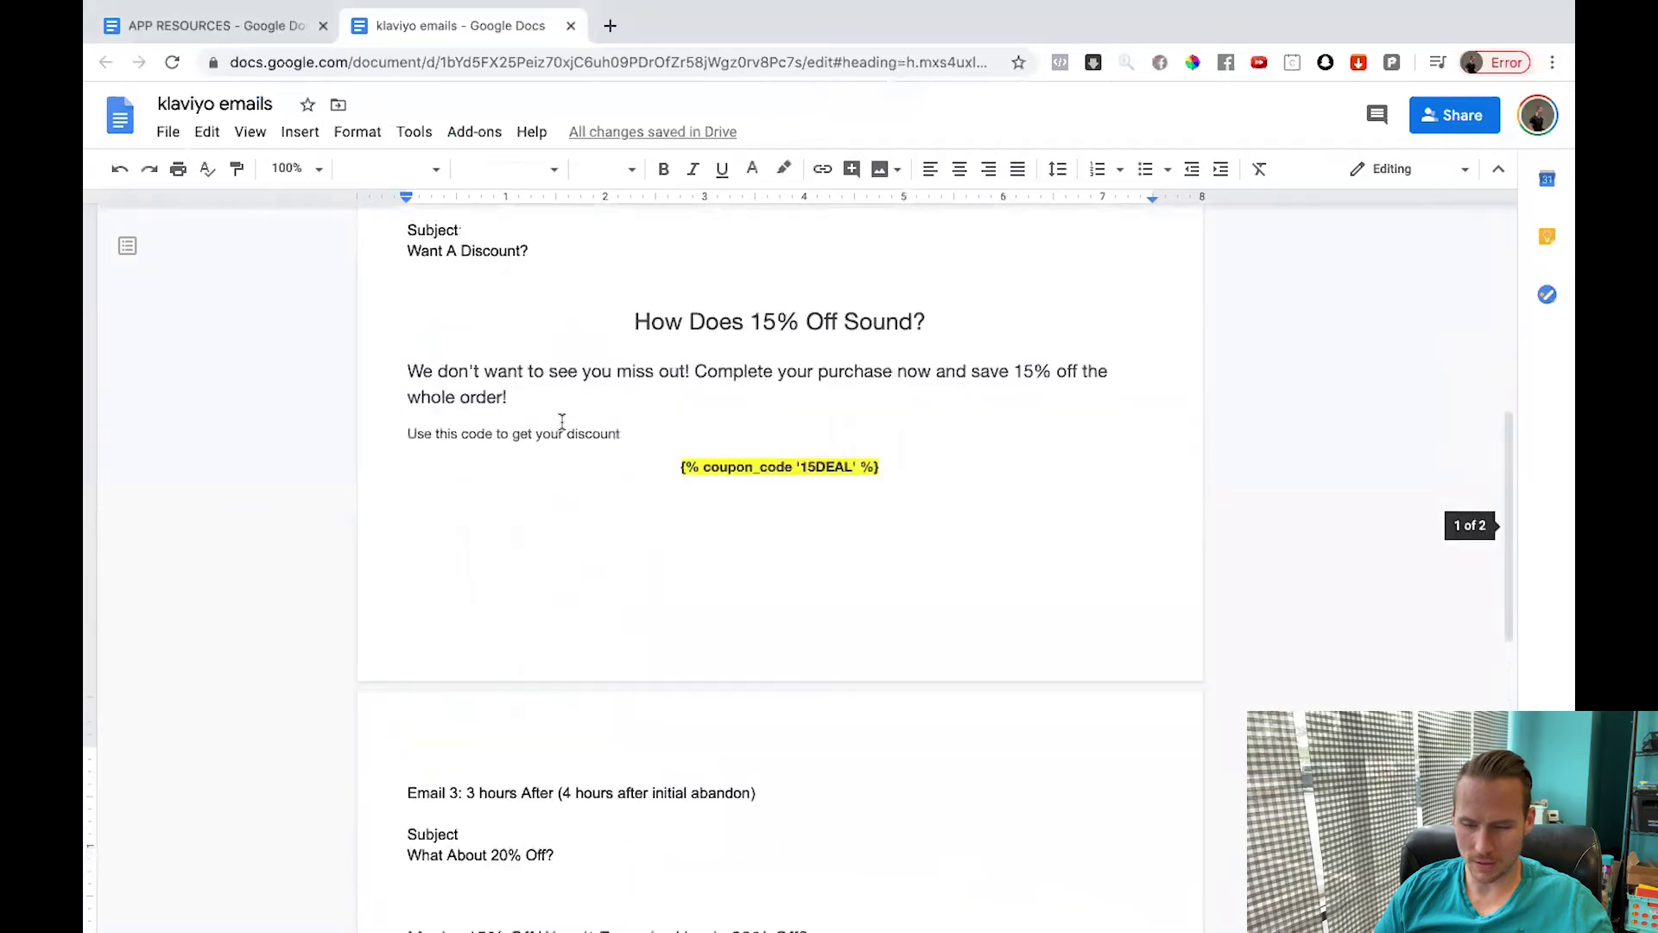
pyautogui.write('1')
pyautogui.write('5DEAL')
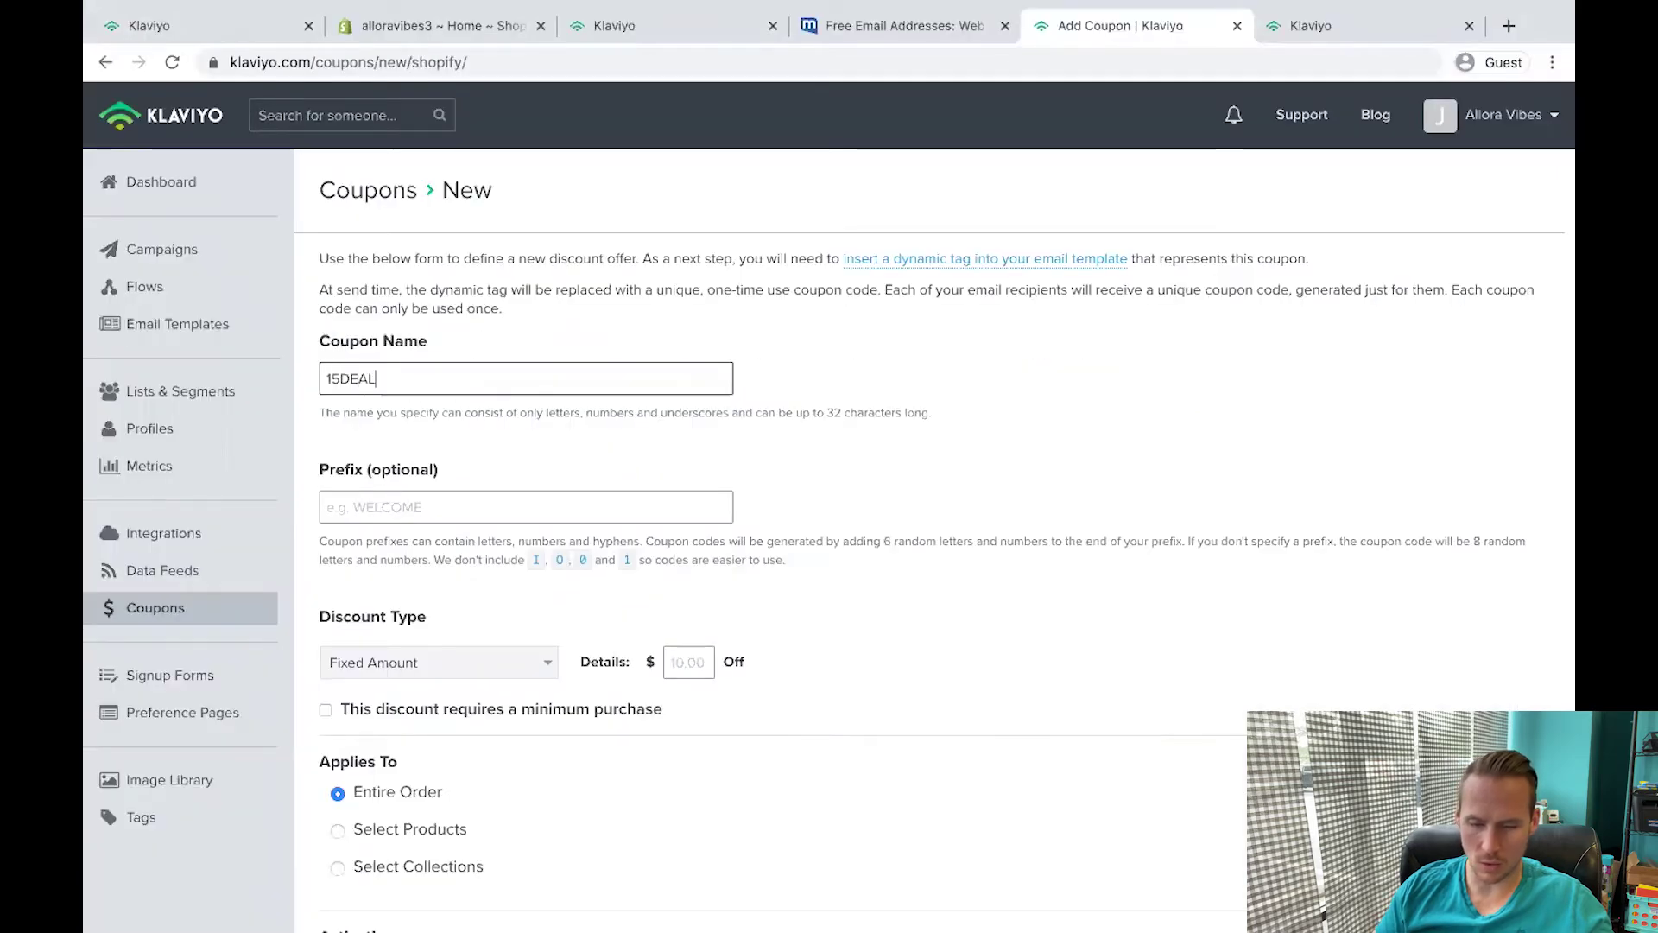
pyautogui.scroll(-3, 829, 506)
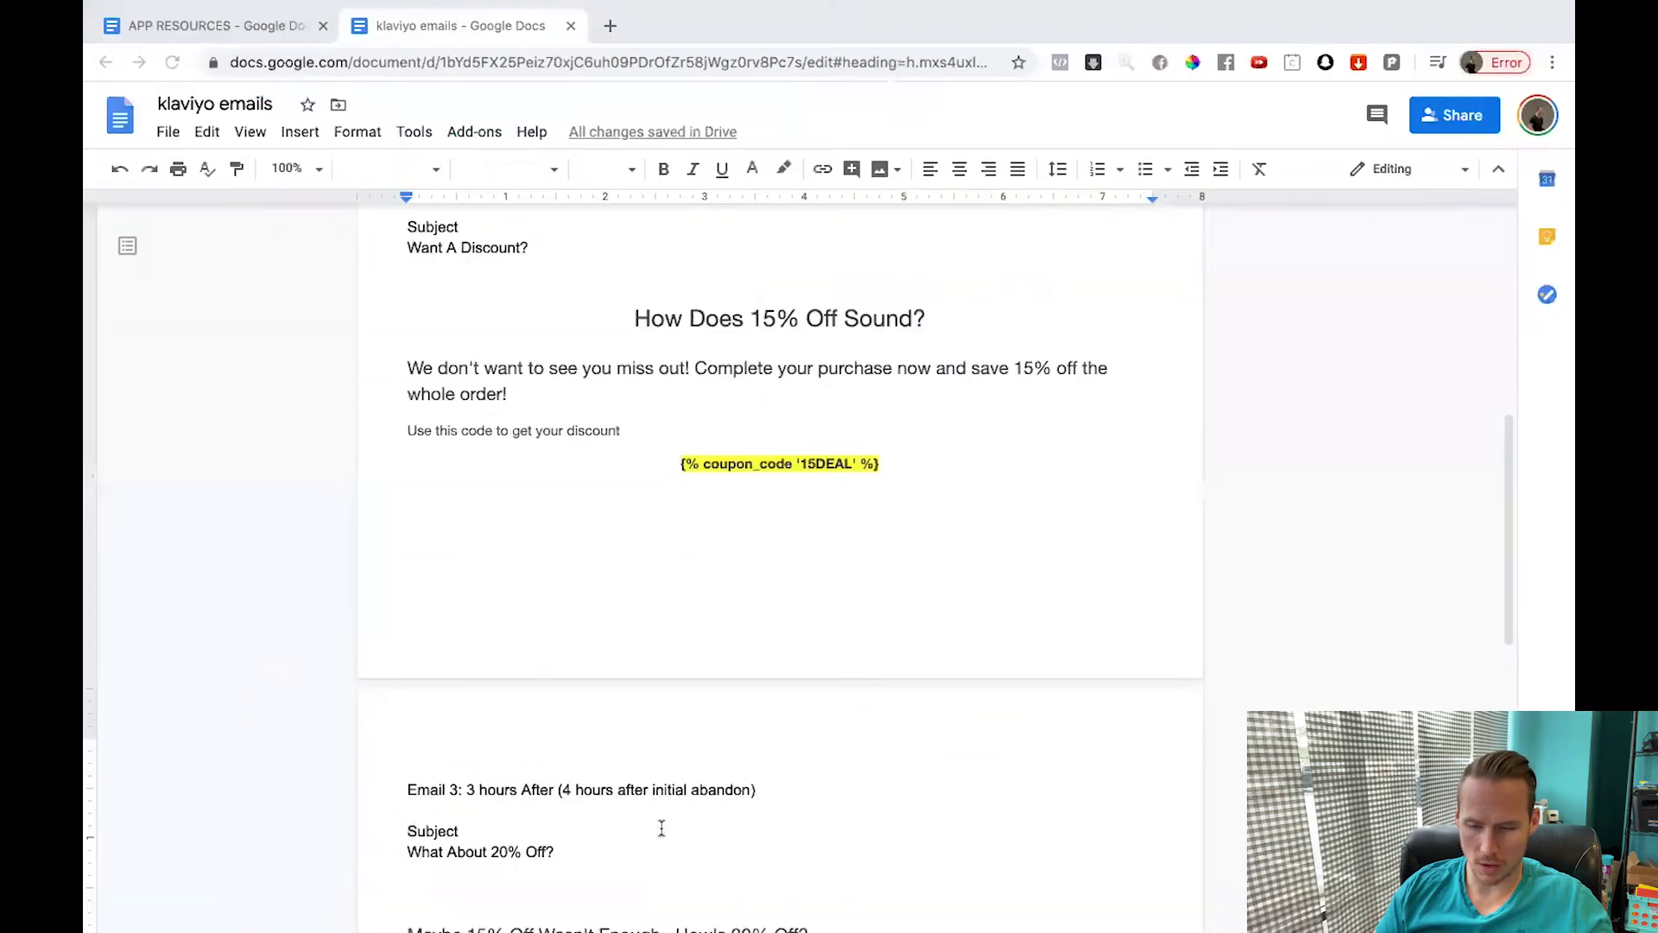
pyautogui.scroll(-9, 769, 515)
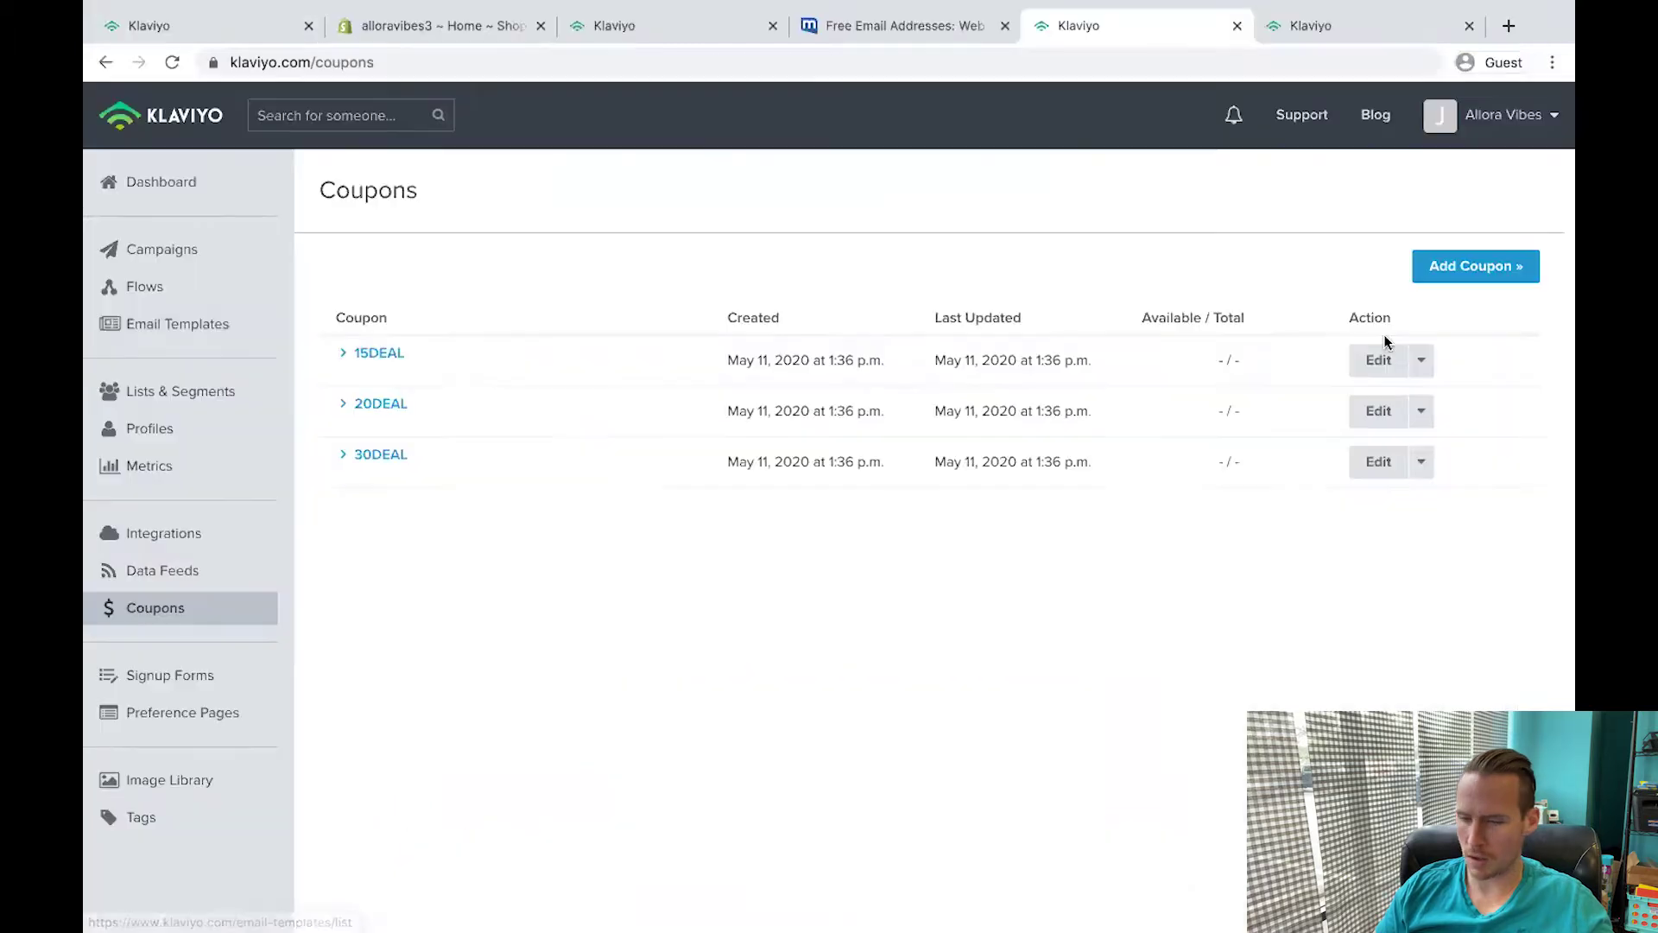
# Generate 3000 codes for 15DEAL and 30000 codes for 20DEAL.
pyautogui.click(1421, 360)
pyautogui.click(1382, 392)
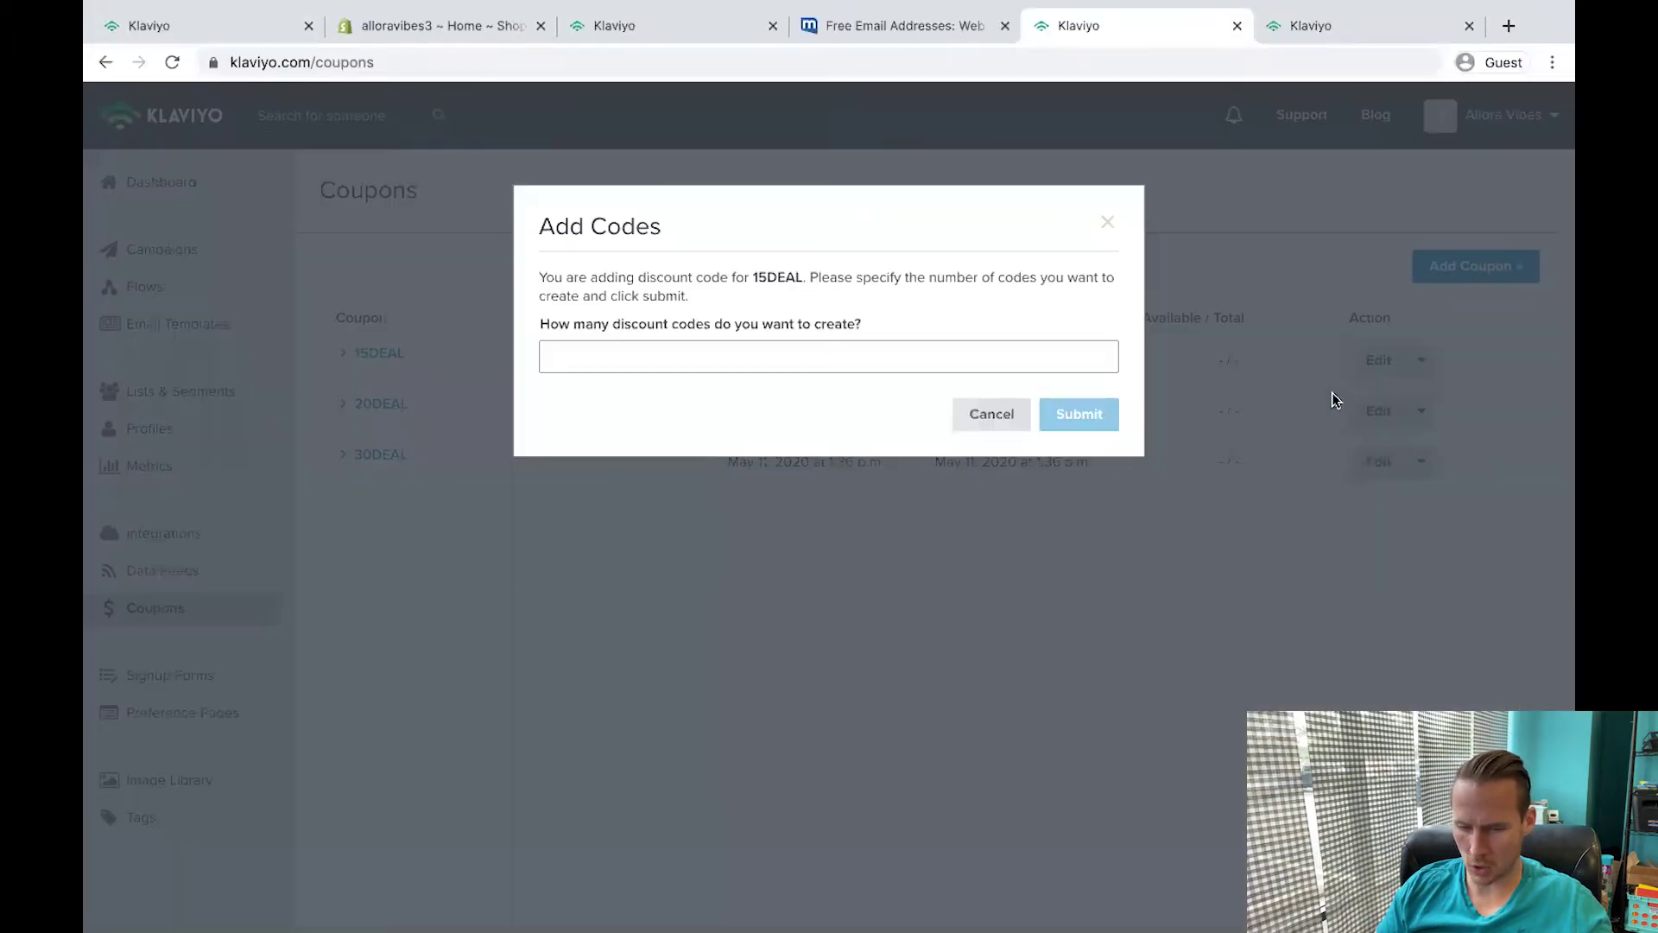
pyautogui.click(737, 358)
pyautogui.write('3')
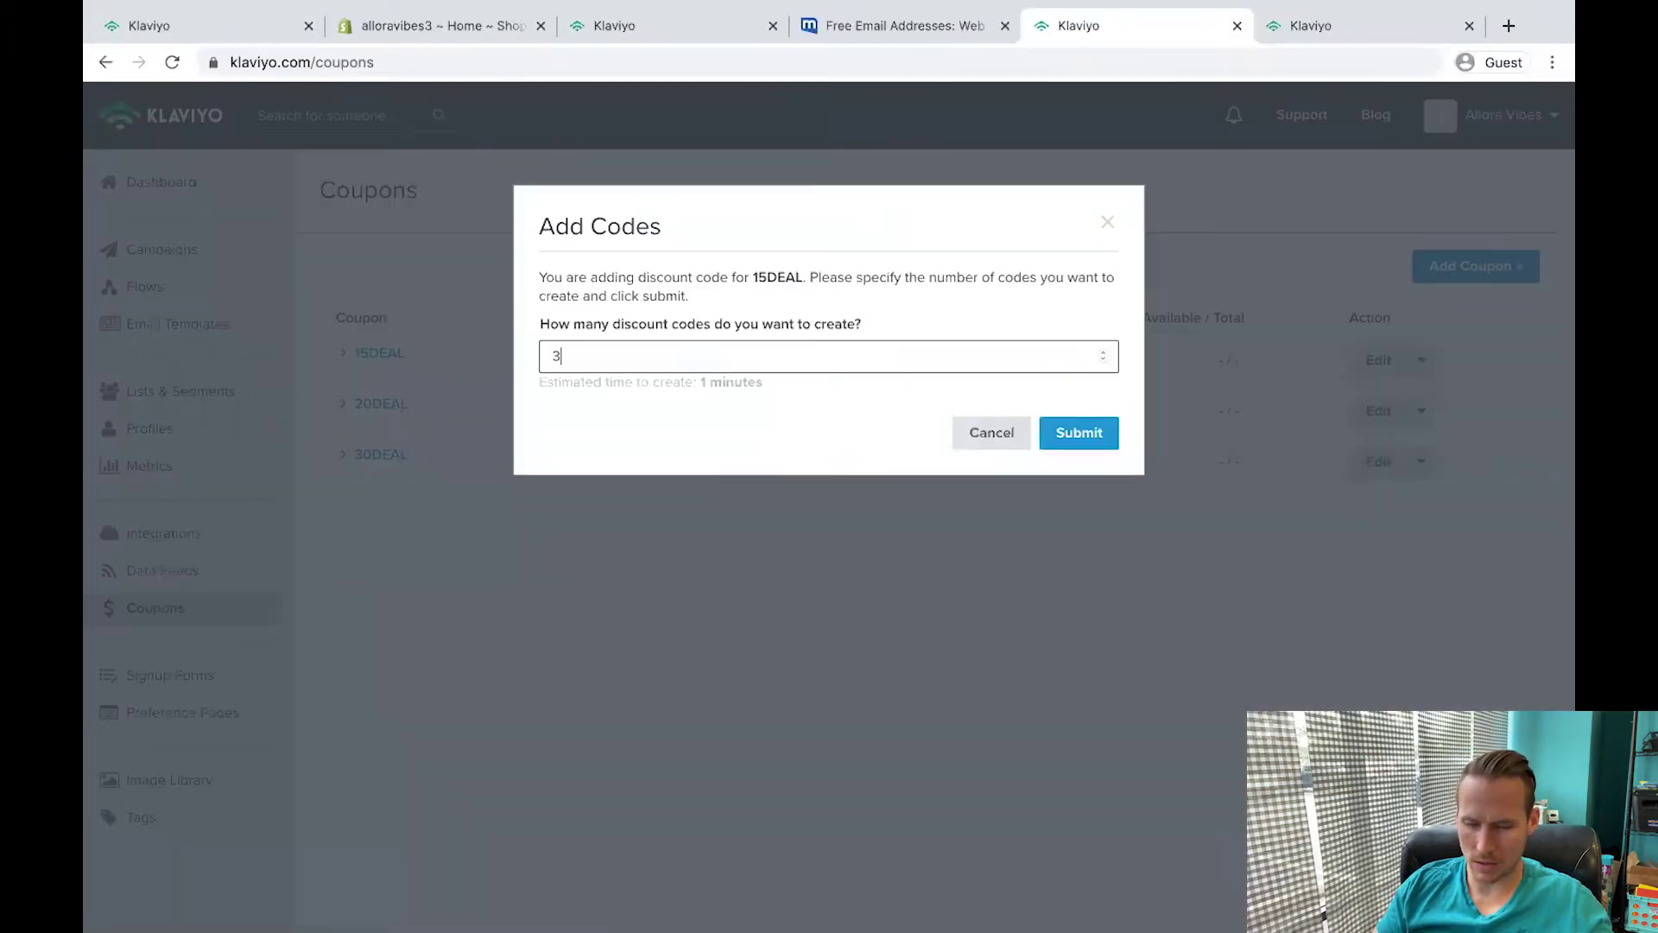
pyautogui.write('000')
pyautogui.click(1080, 432)
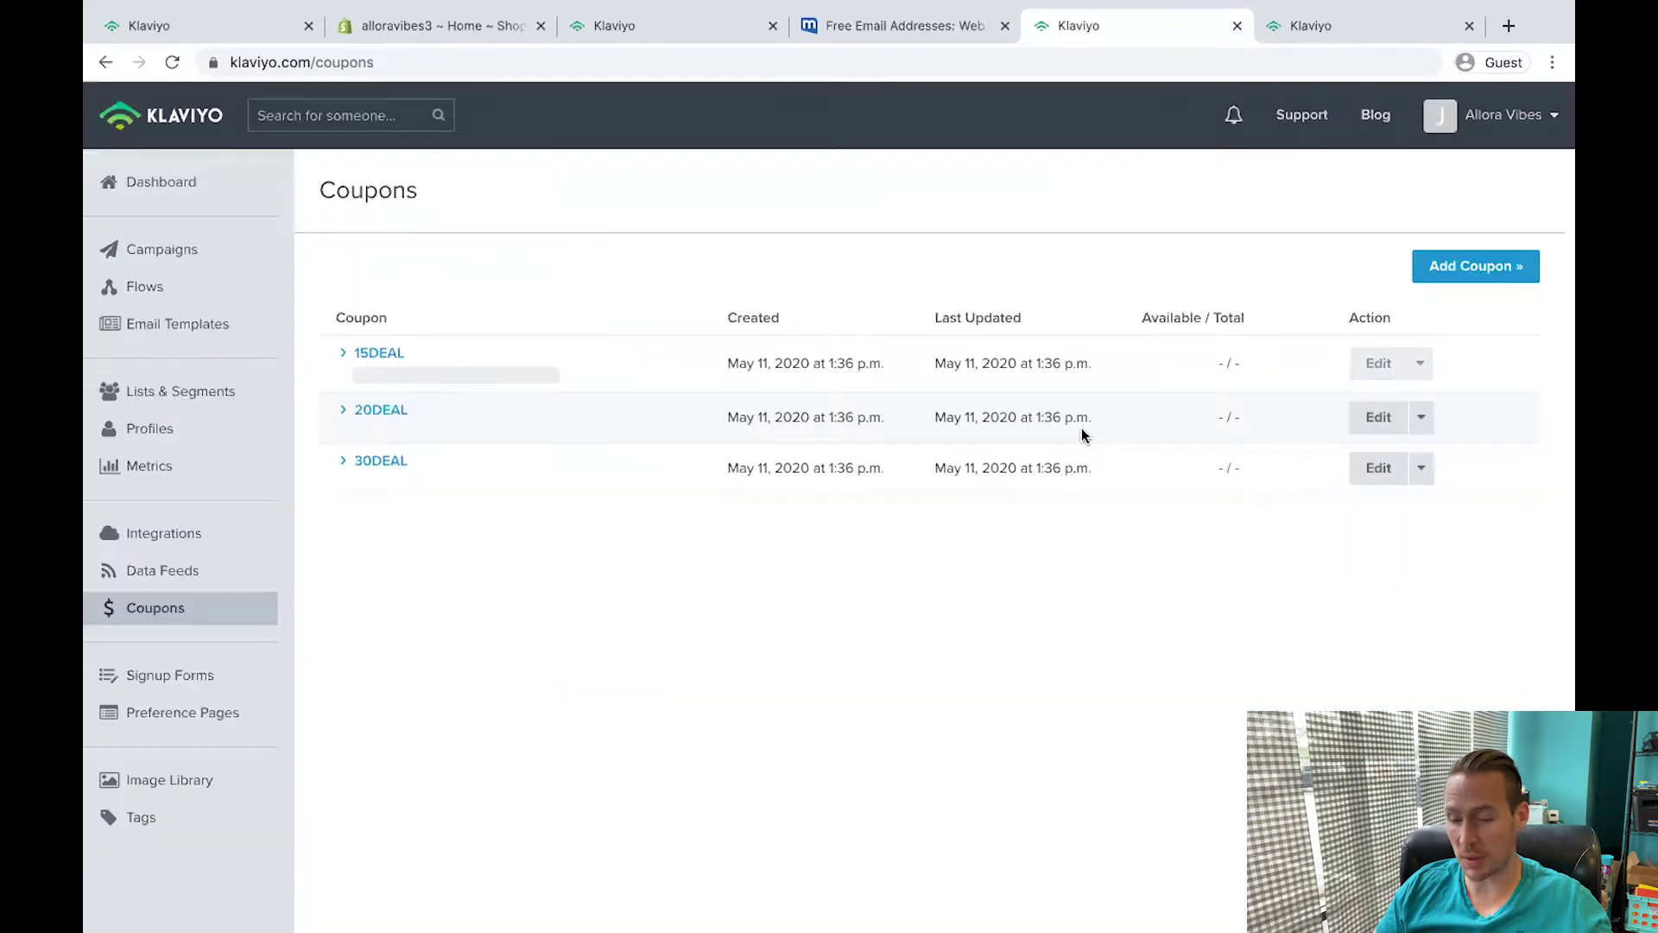
pyautogui.click(1421, 414)
pyautogui.click(1391, 446)
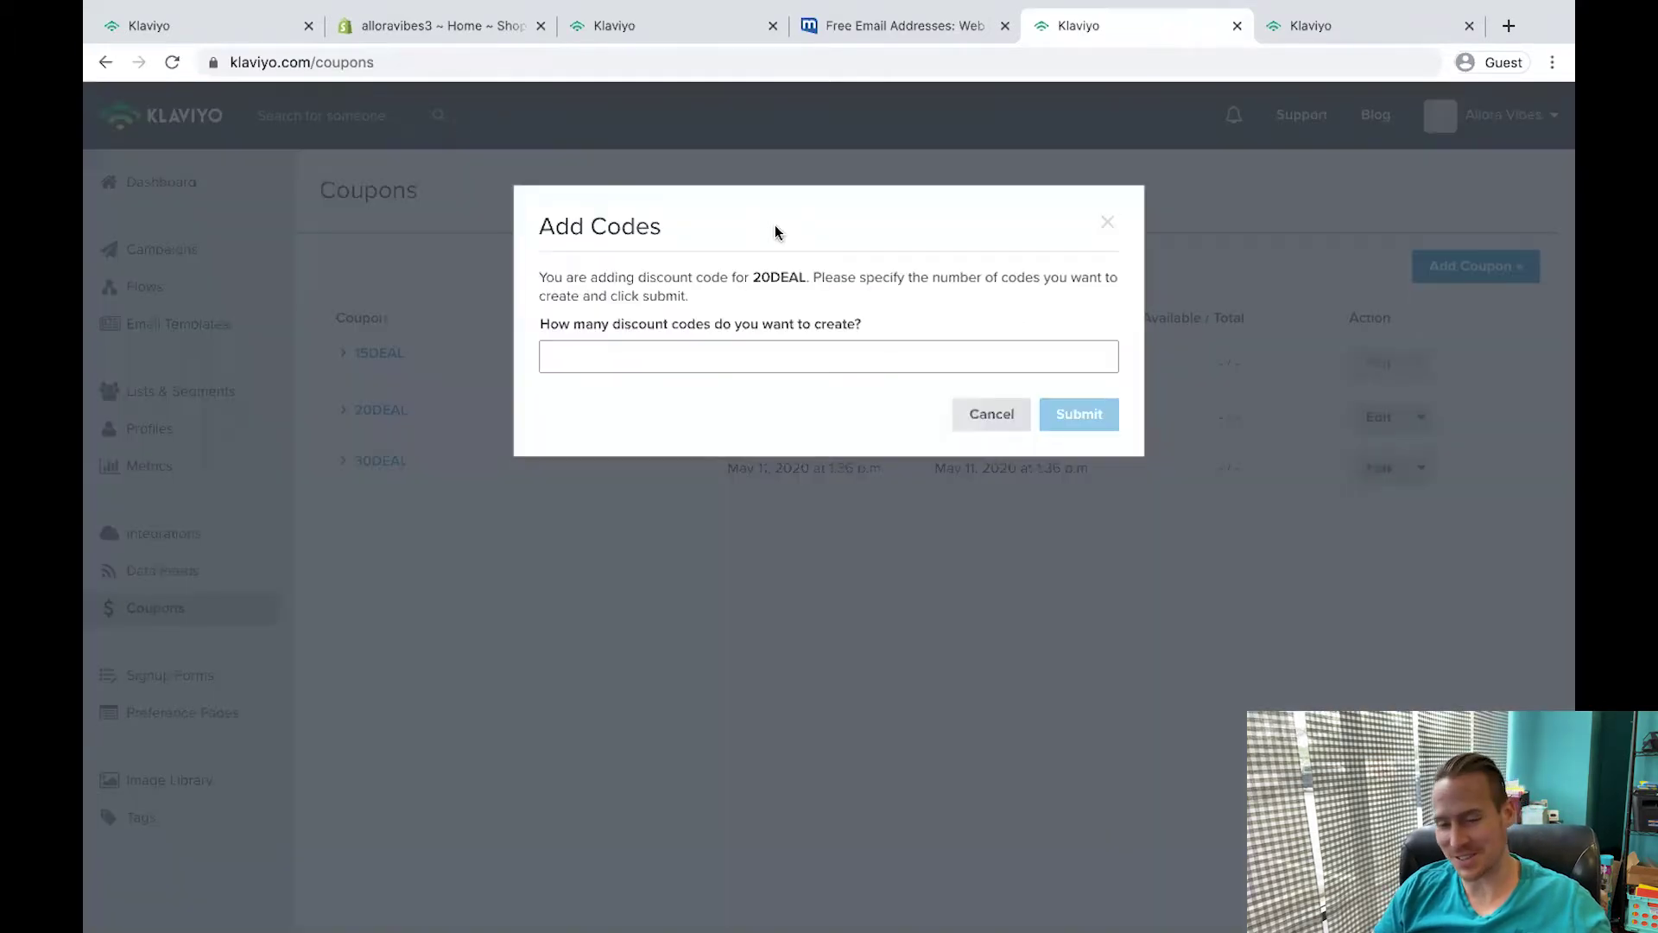
pyautogui.click(726, 354)
pyautogui.write('30000')
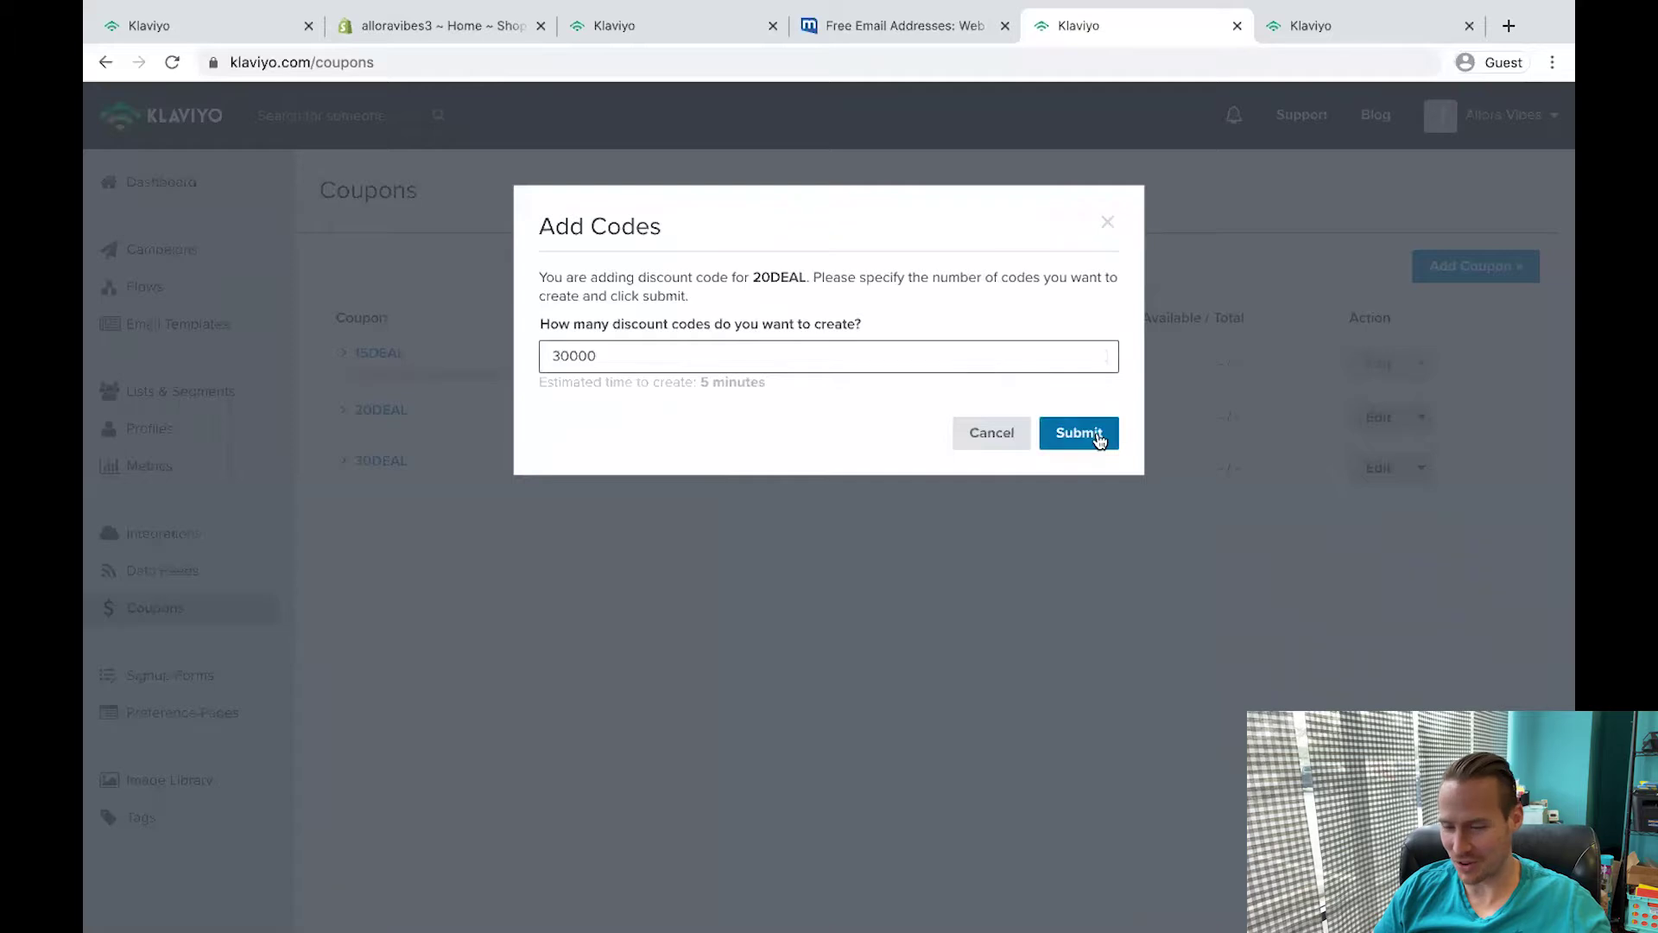
pyautogui.click(1098, 437)
# Generate 30000 codes for 30DEAL, then go back to the Flows list.
pyautogui.click(1420, 474)
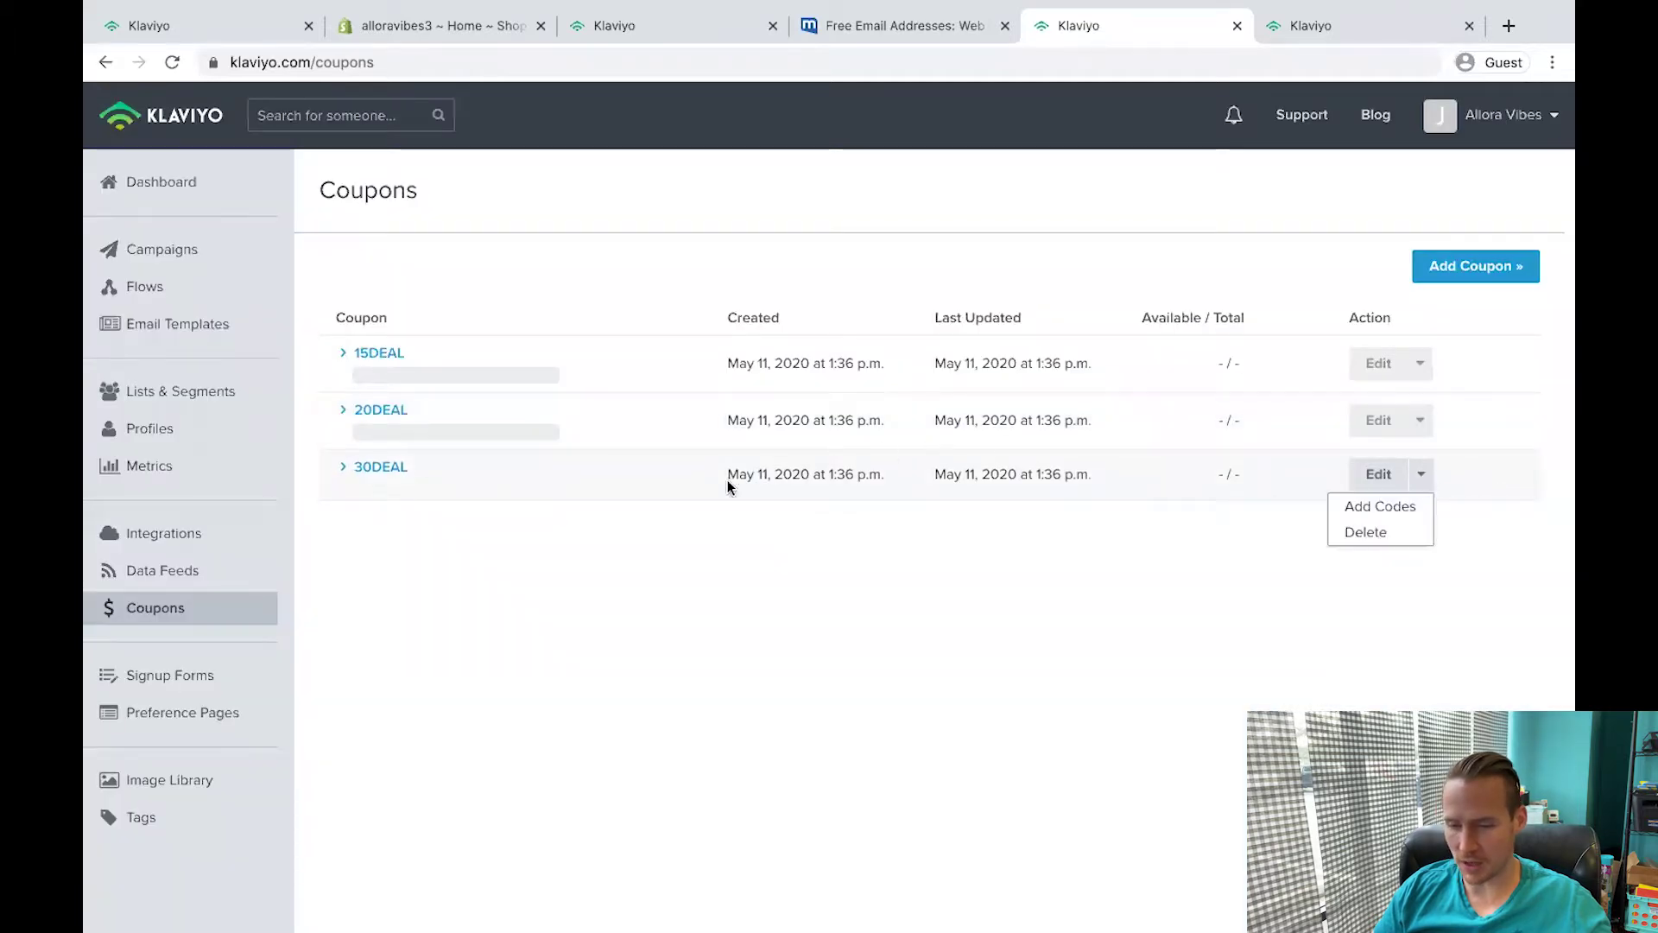
pyautogui.click(1381, 507)
pyautogui.click(736, 356)
pyautogui.write('30000')
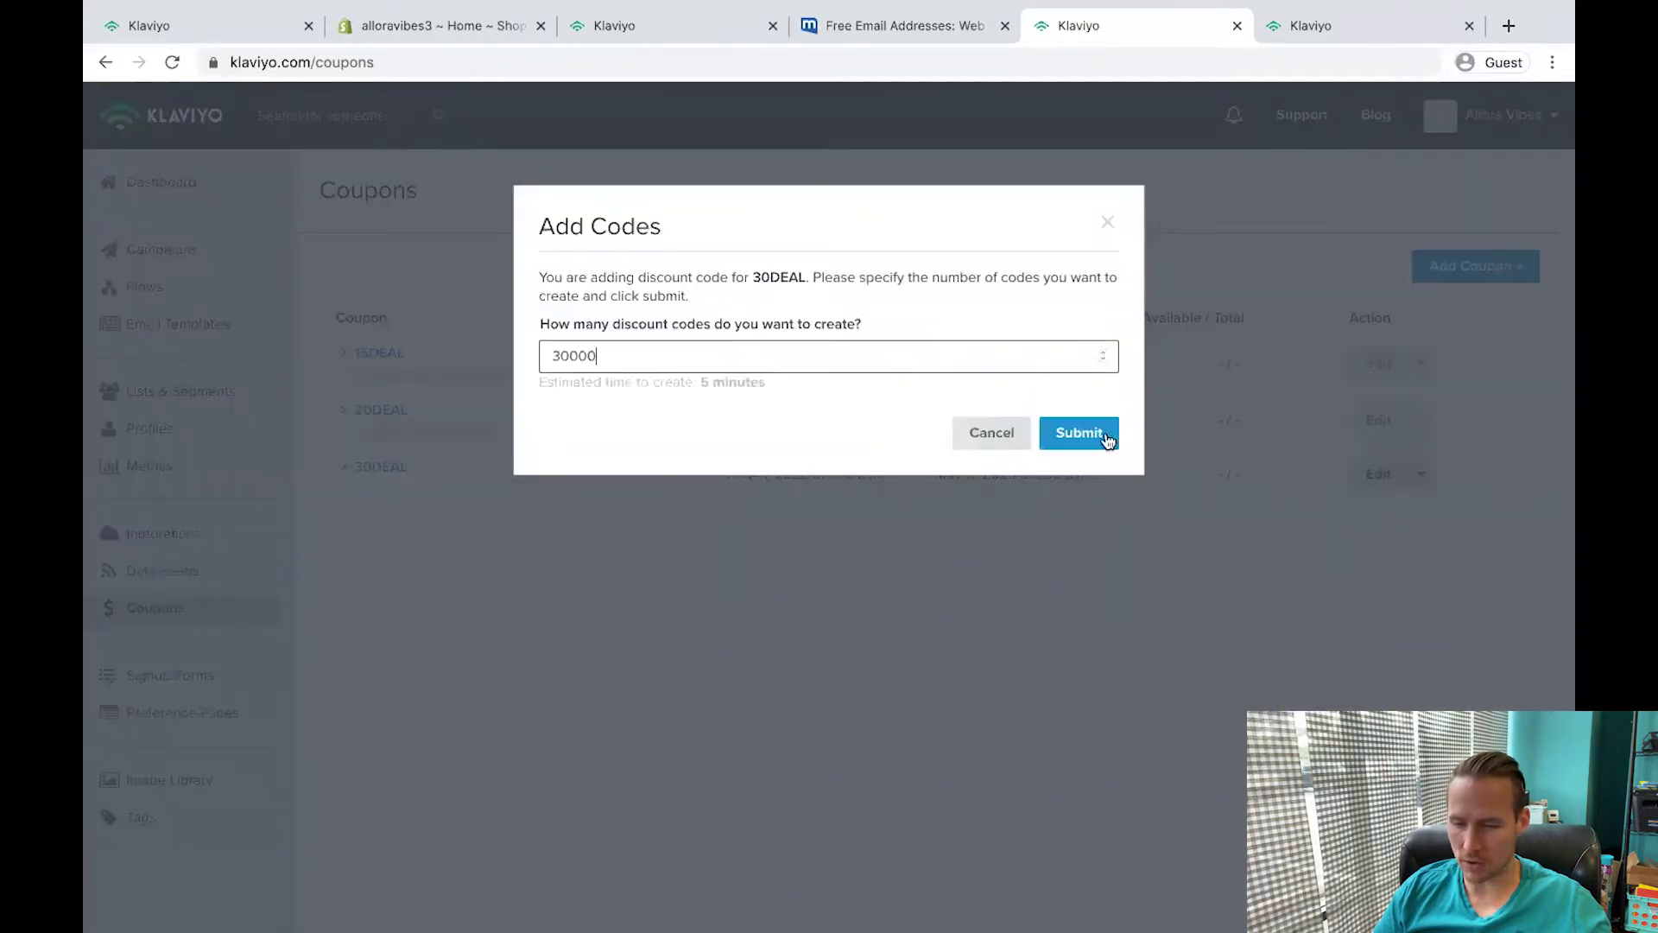
pyautogui.click(1110, 437)
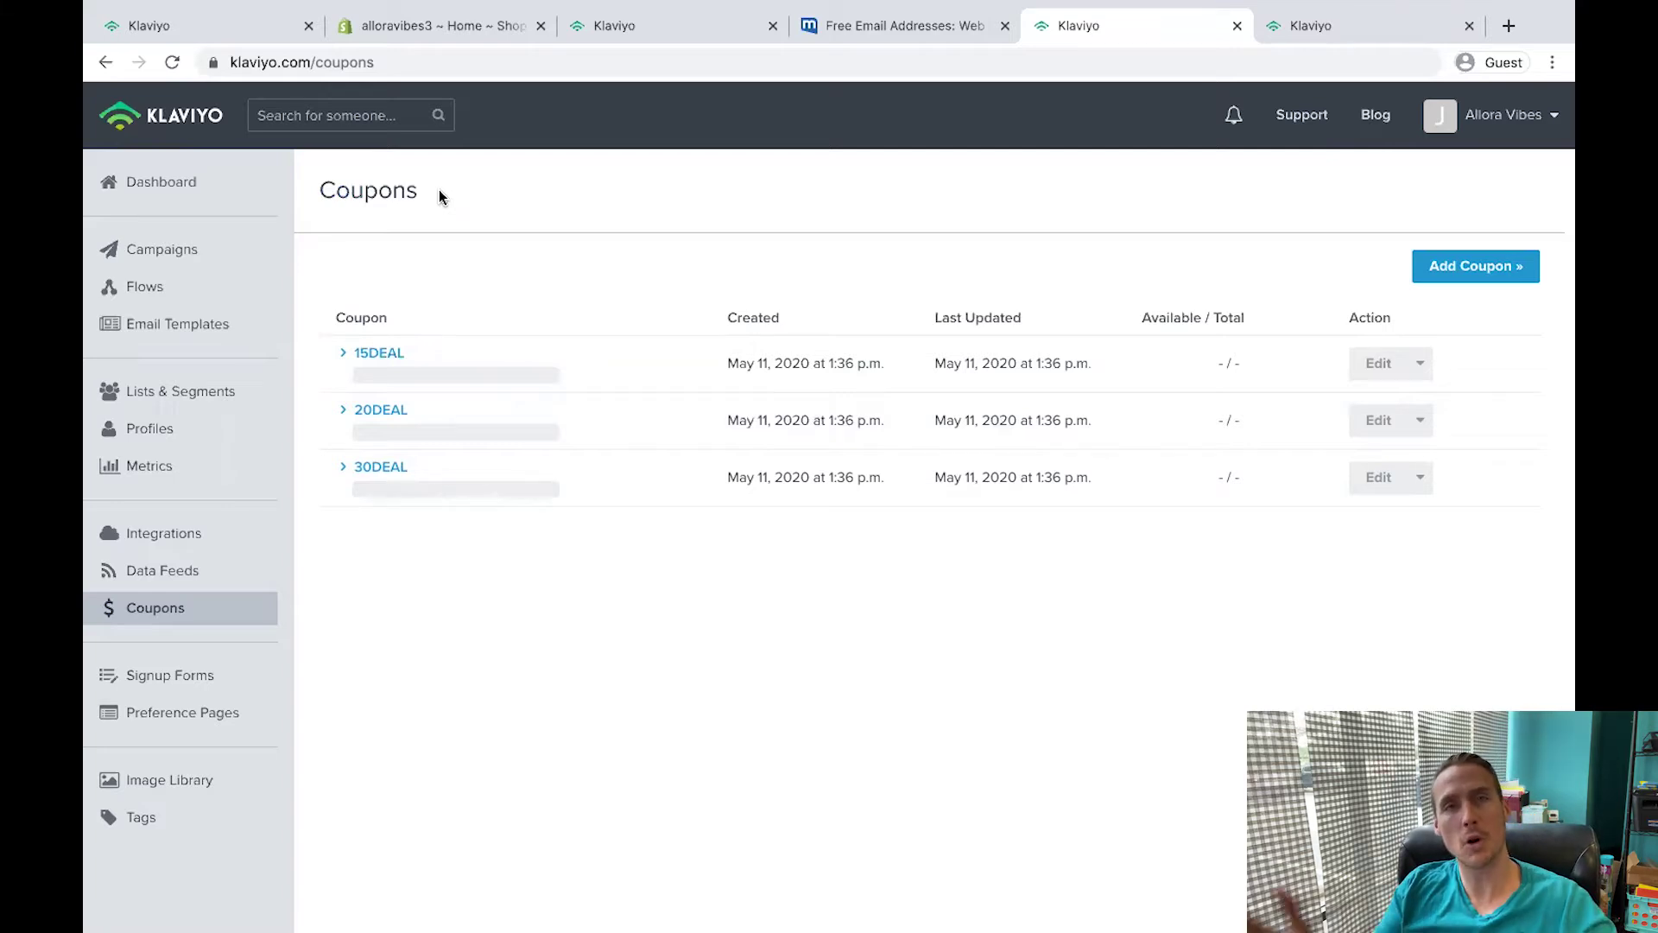
pyautogui.click(145, 285)
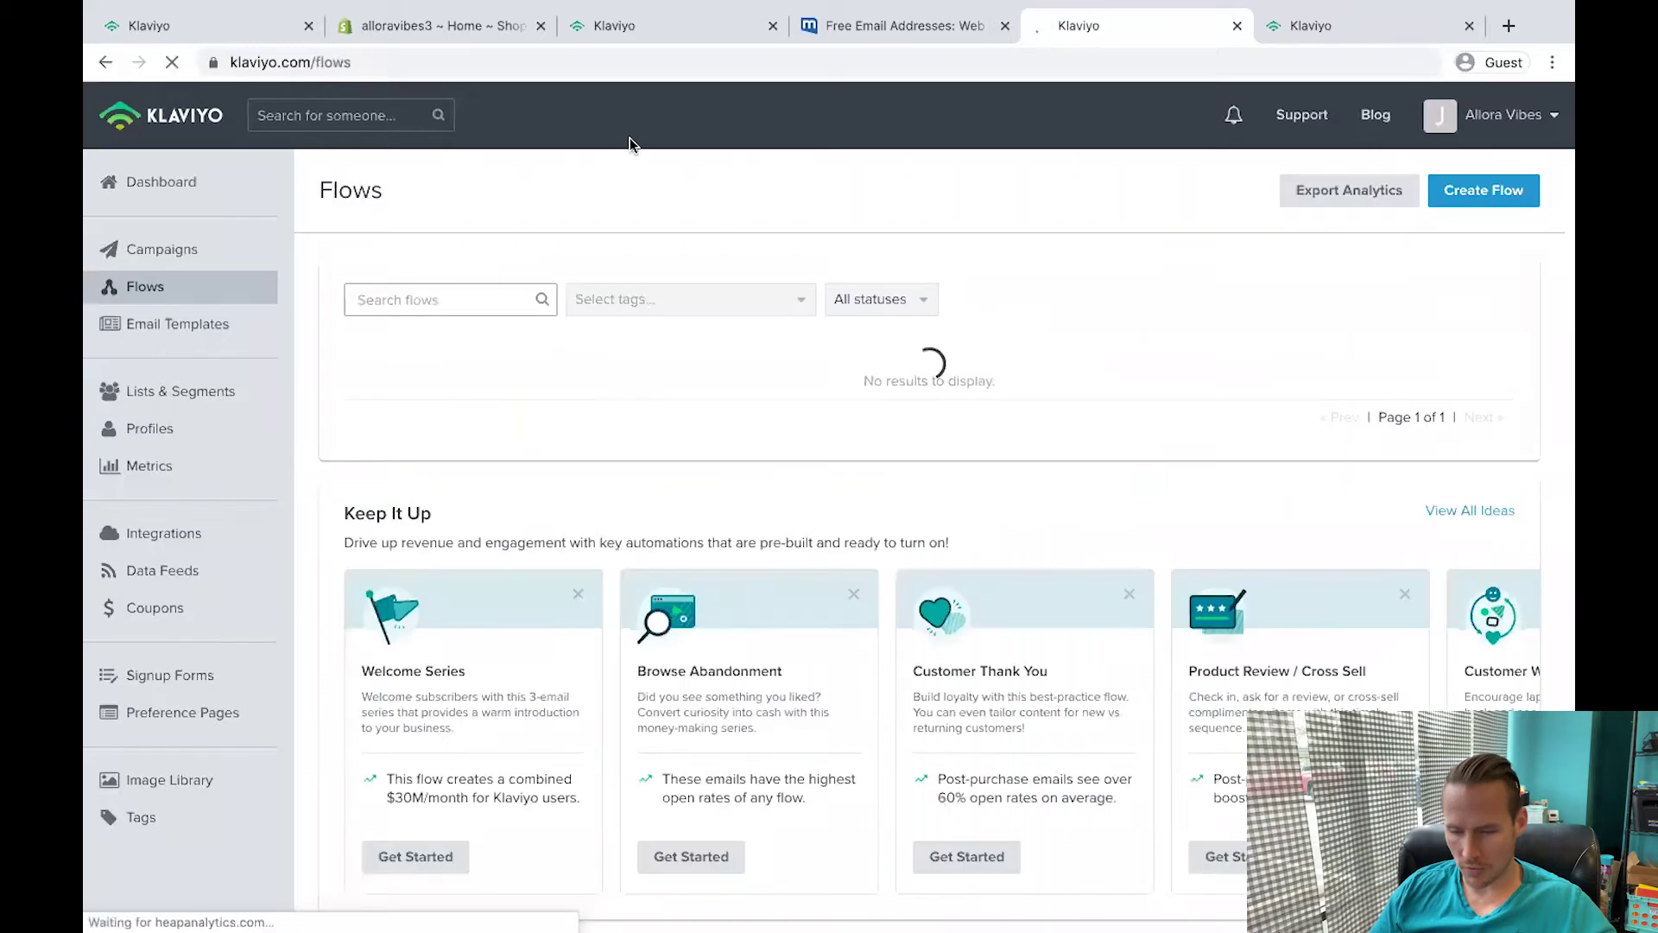
# Create the Customer Thank You flow, delete its Repeat Customer email, and edit the New Customer email.
pyautogui.click(959, 840)
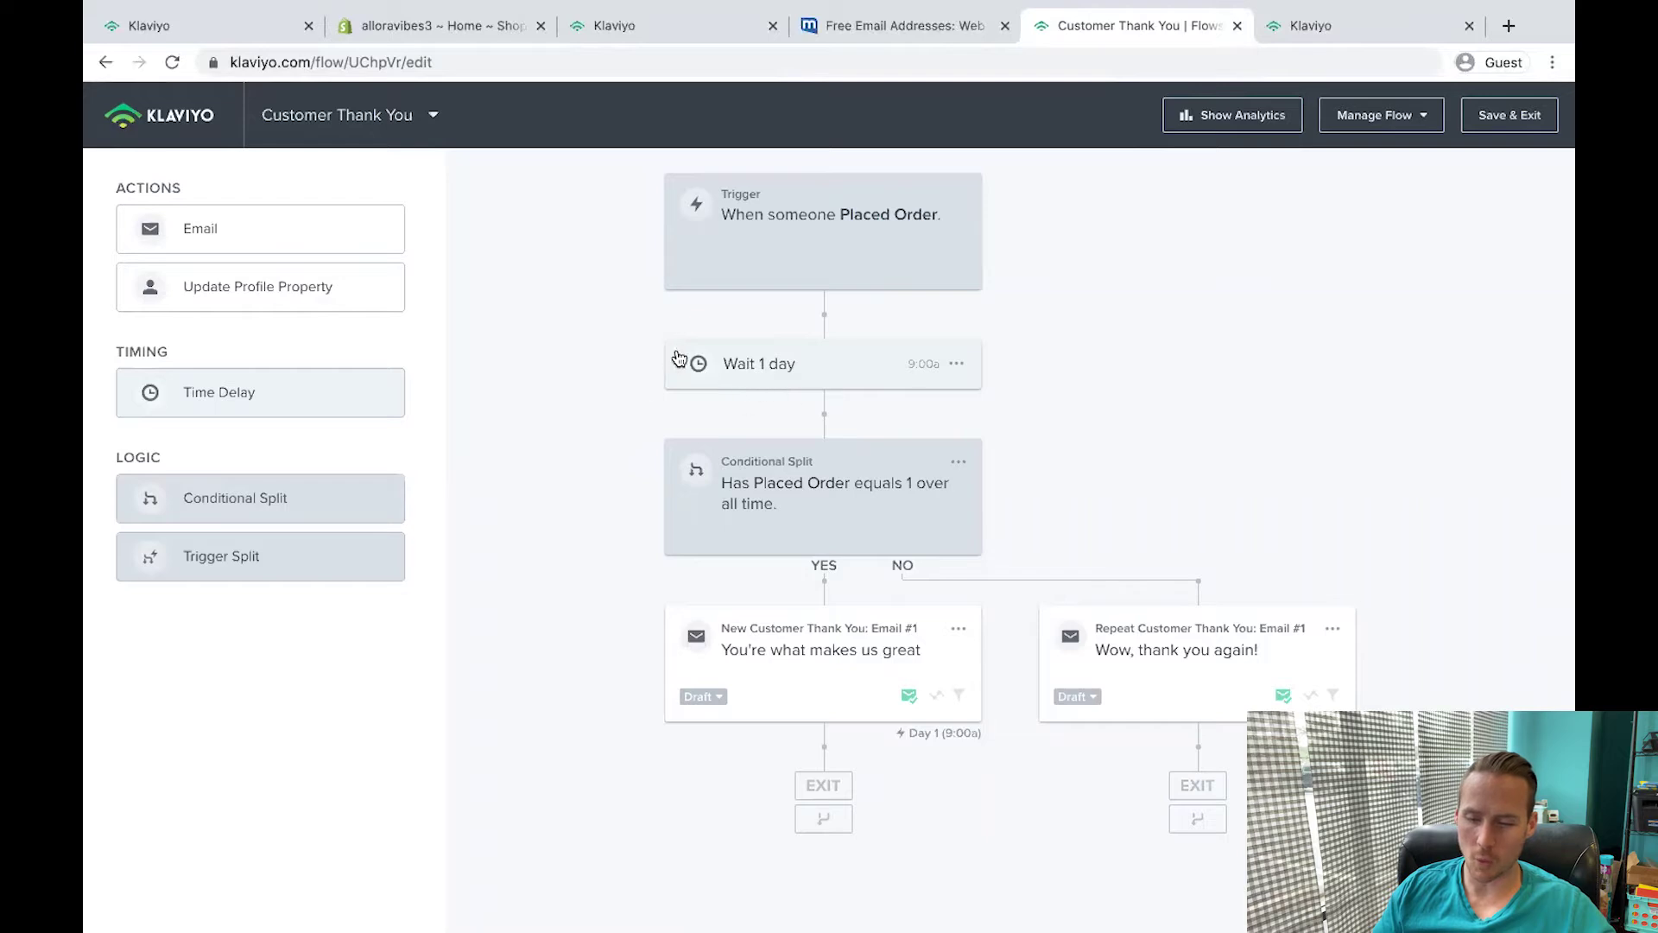
pyautogui.click(863, 374)
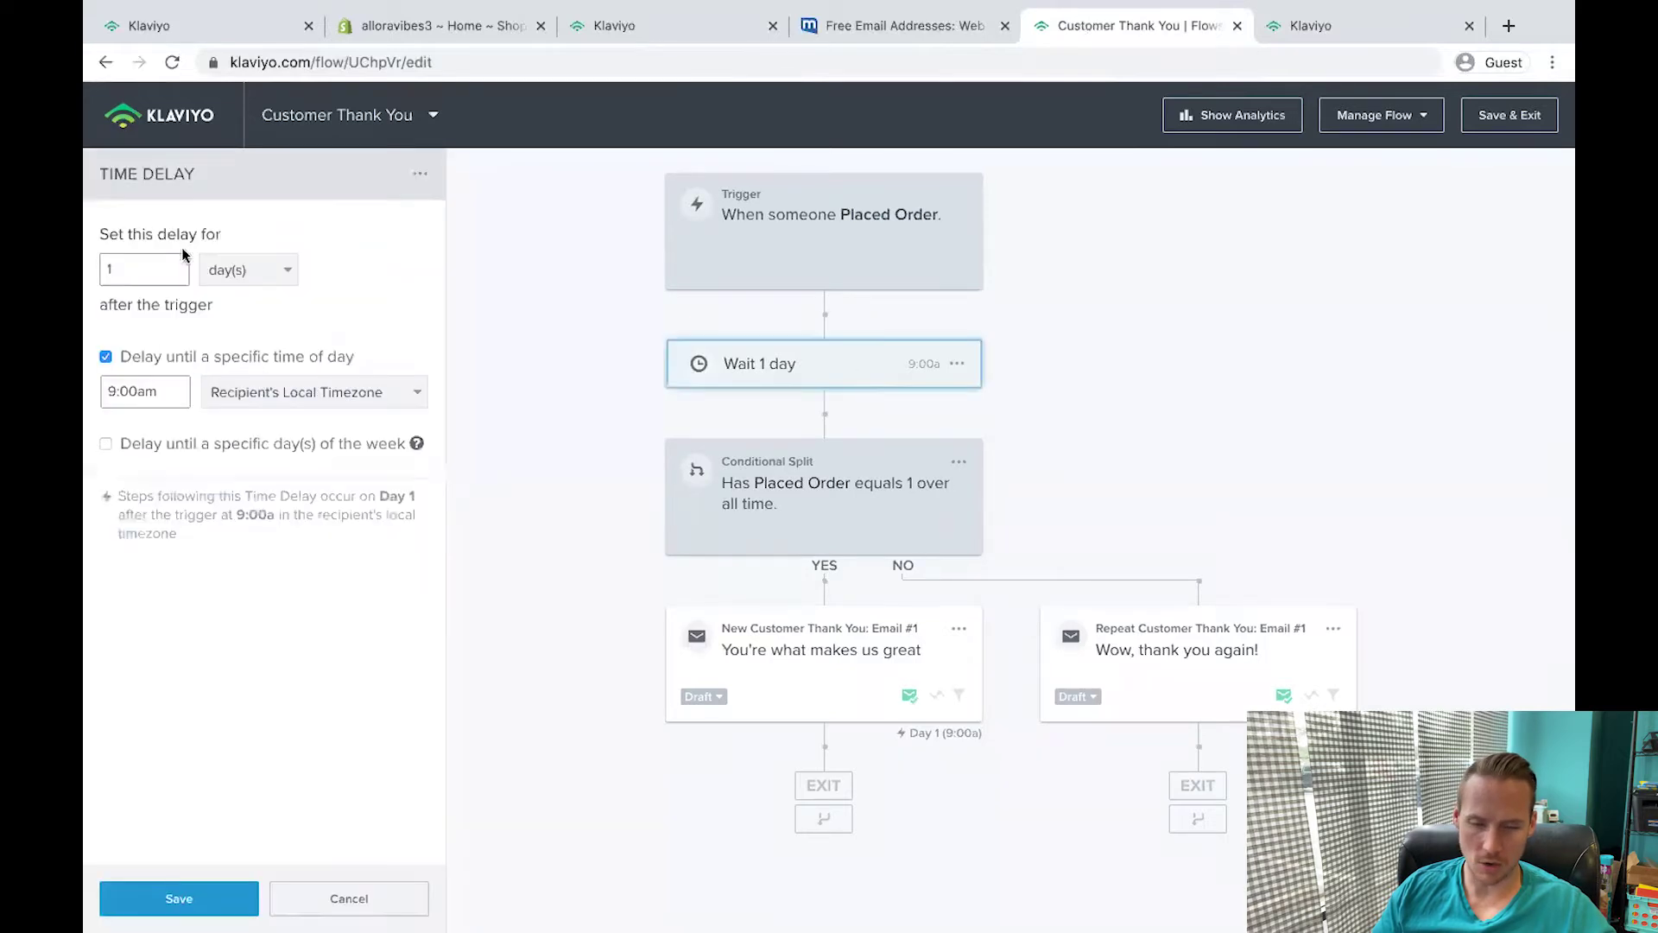
pyautogui.click(1334, 629)
pyautogui.click(1371, 727)
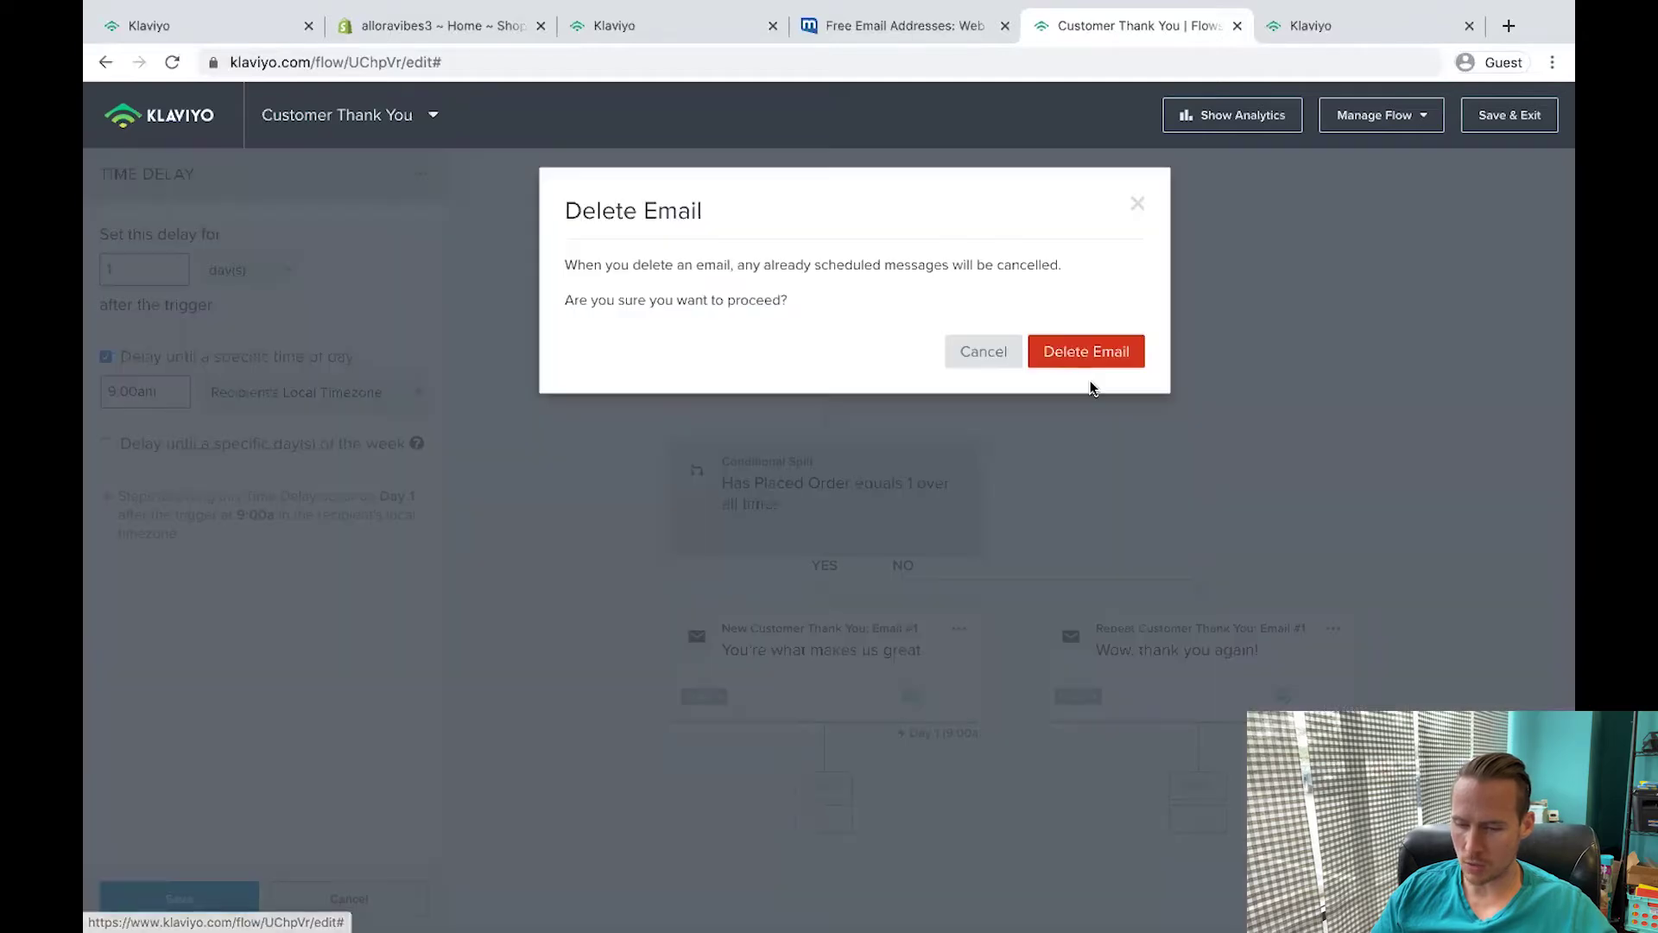
pyautogui.click(1086, 351)
pyautogui.click(988, 628)
pyautogui.click(1010, 654)
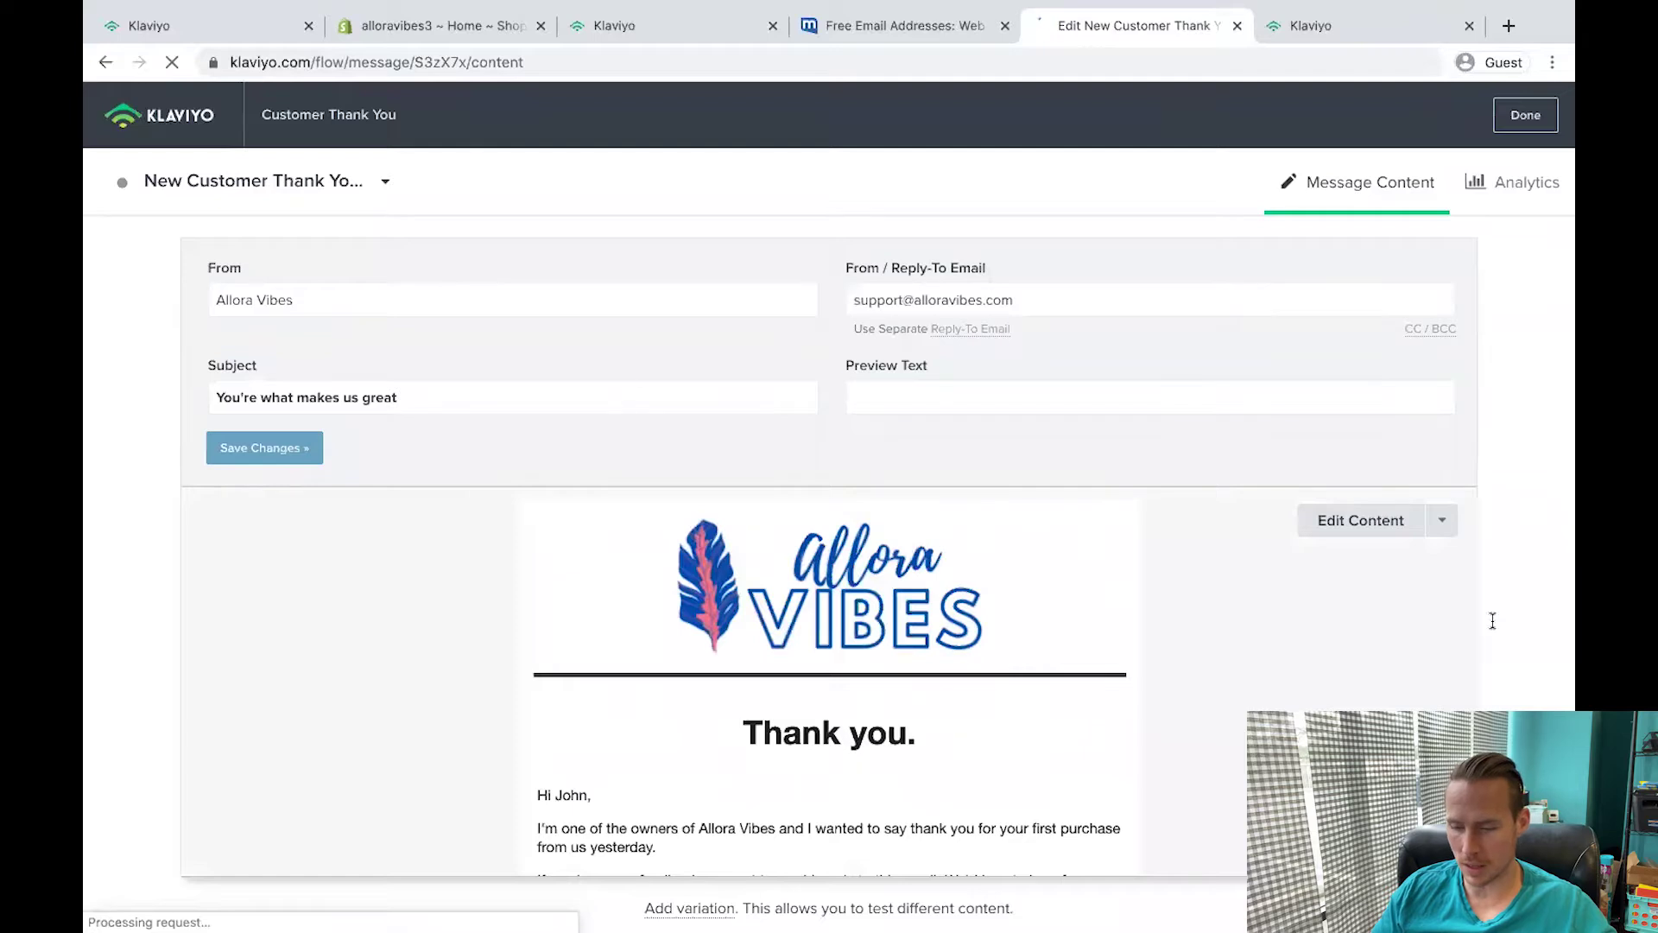
# Add a product block with the sample catalog product at the bottom of the thank-you email.
pyautogui.click(1352, 532)
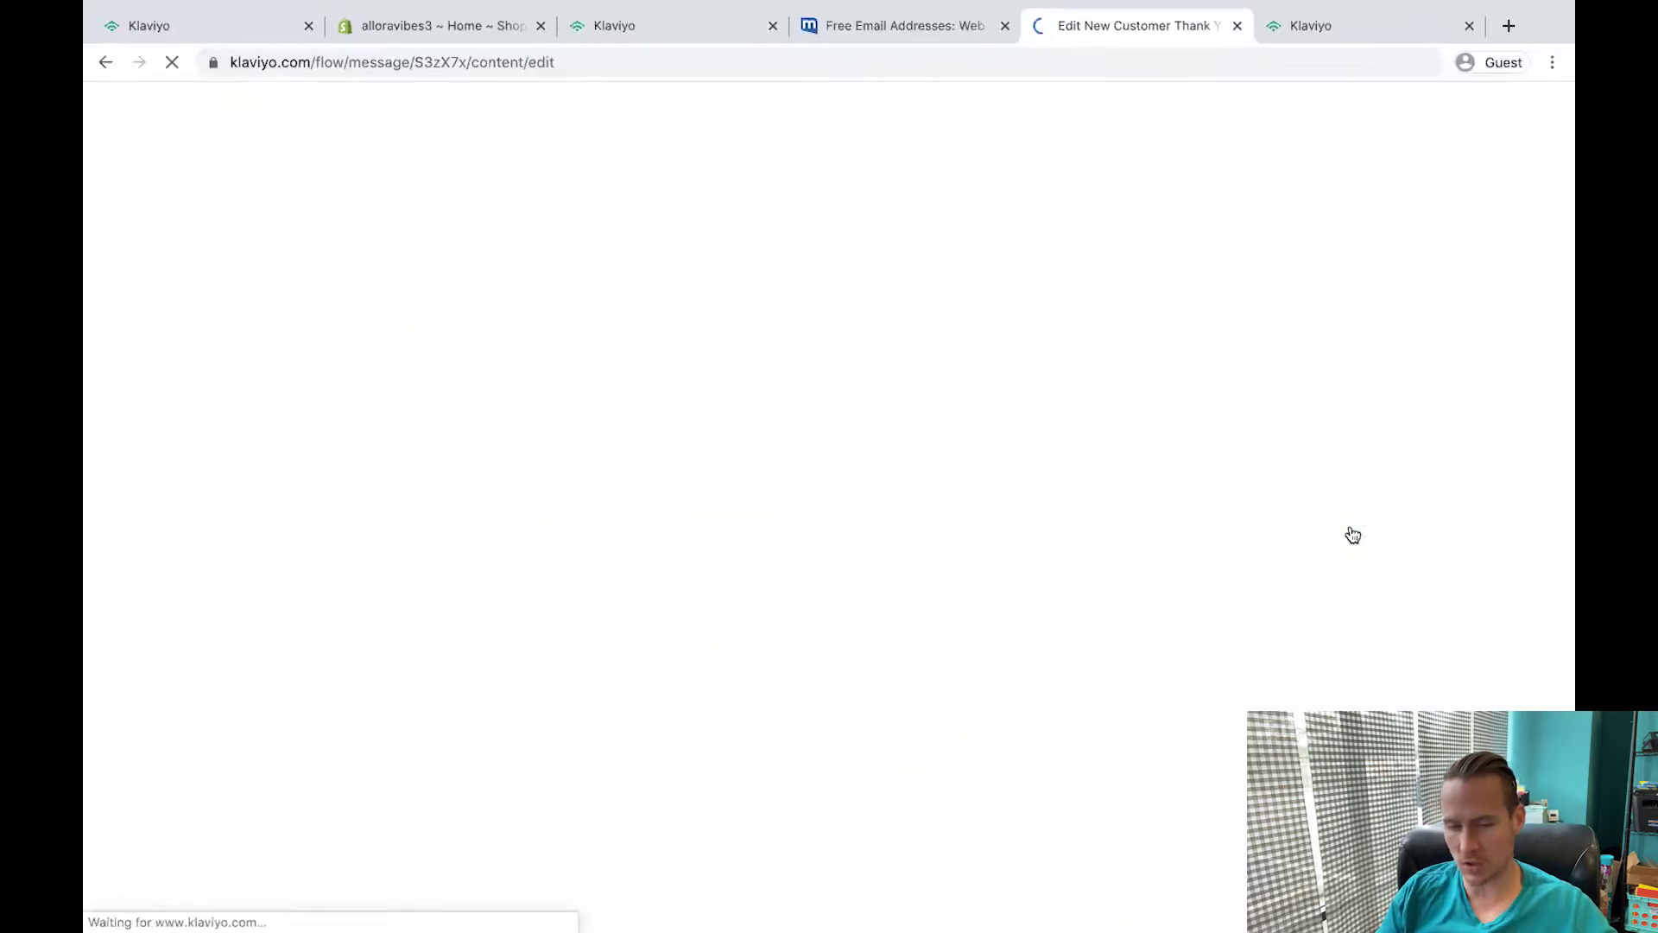
pyautogui.moveTo(377, 476); pyautogui.dragTo(658, 494)
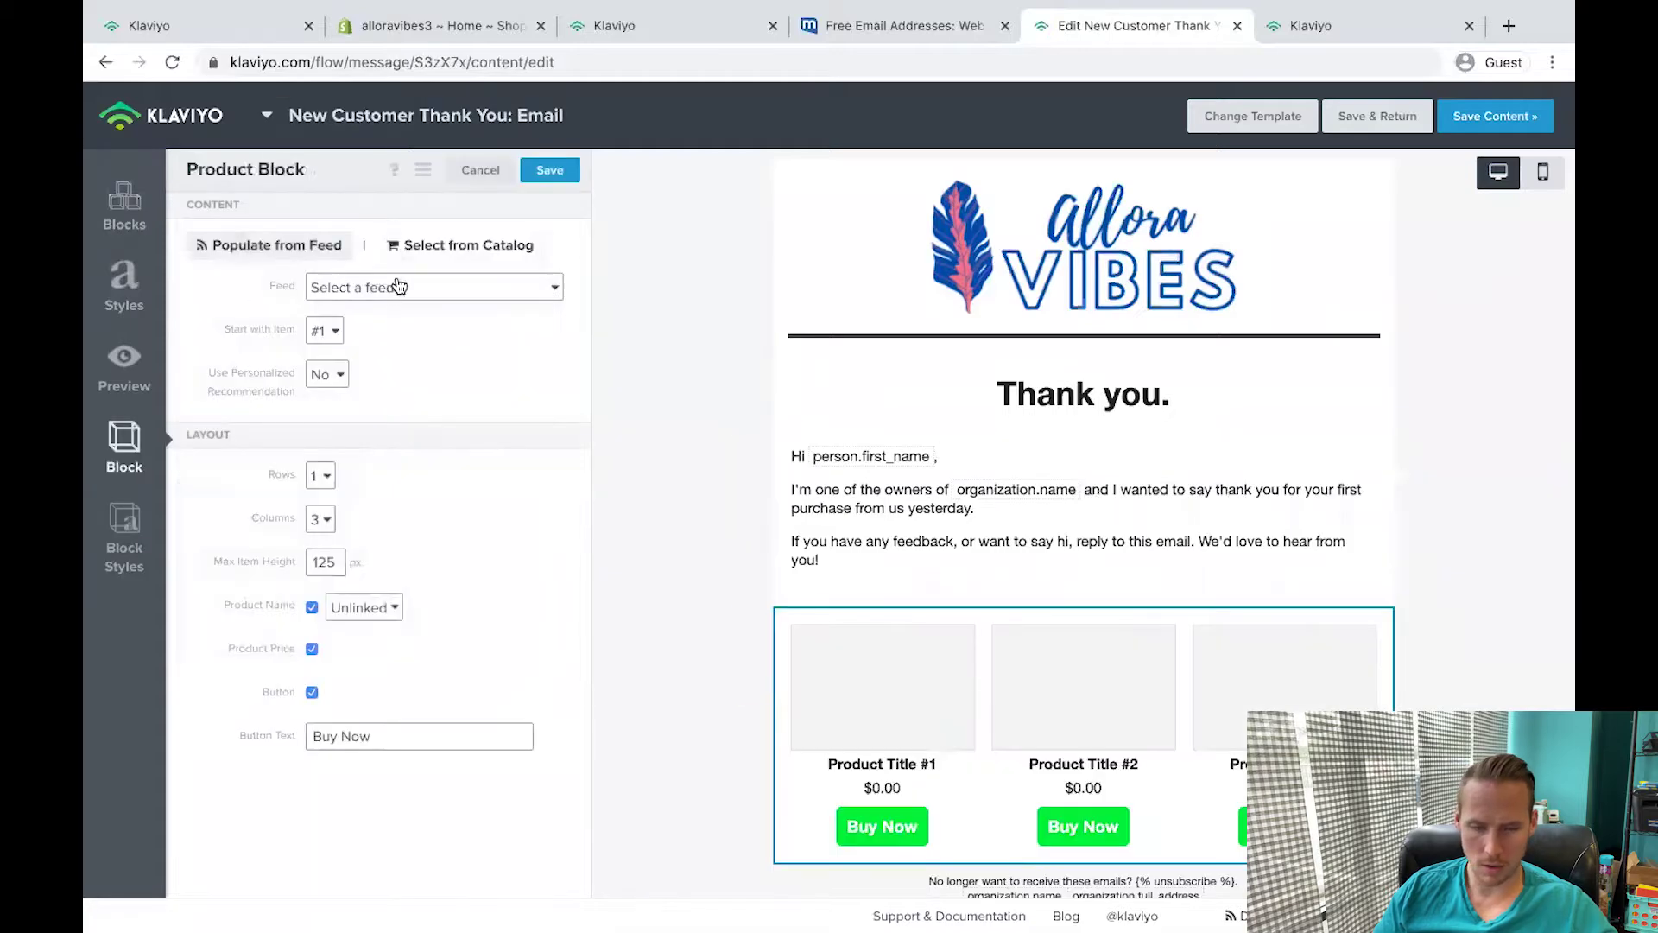
pyautogui.click(437, 245)
pyautogui.click(392, 285)
pyautogui.click(348, 376)
pyautogui.press('Return')
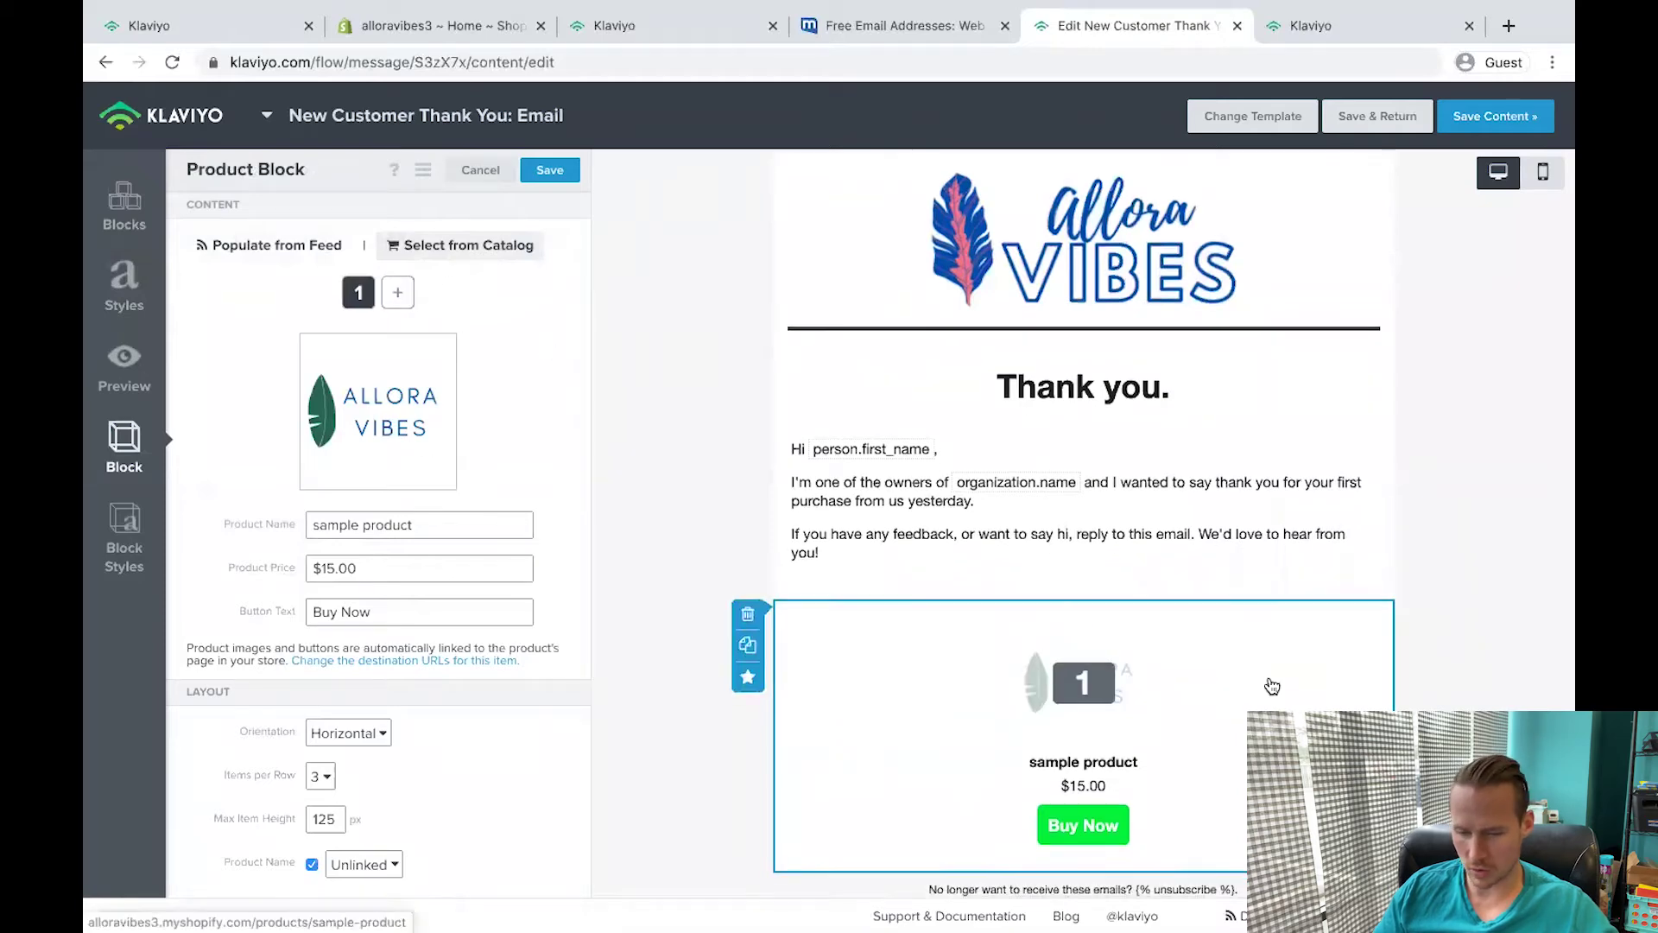
pyautogui.scroll(-2, 1022, 408)
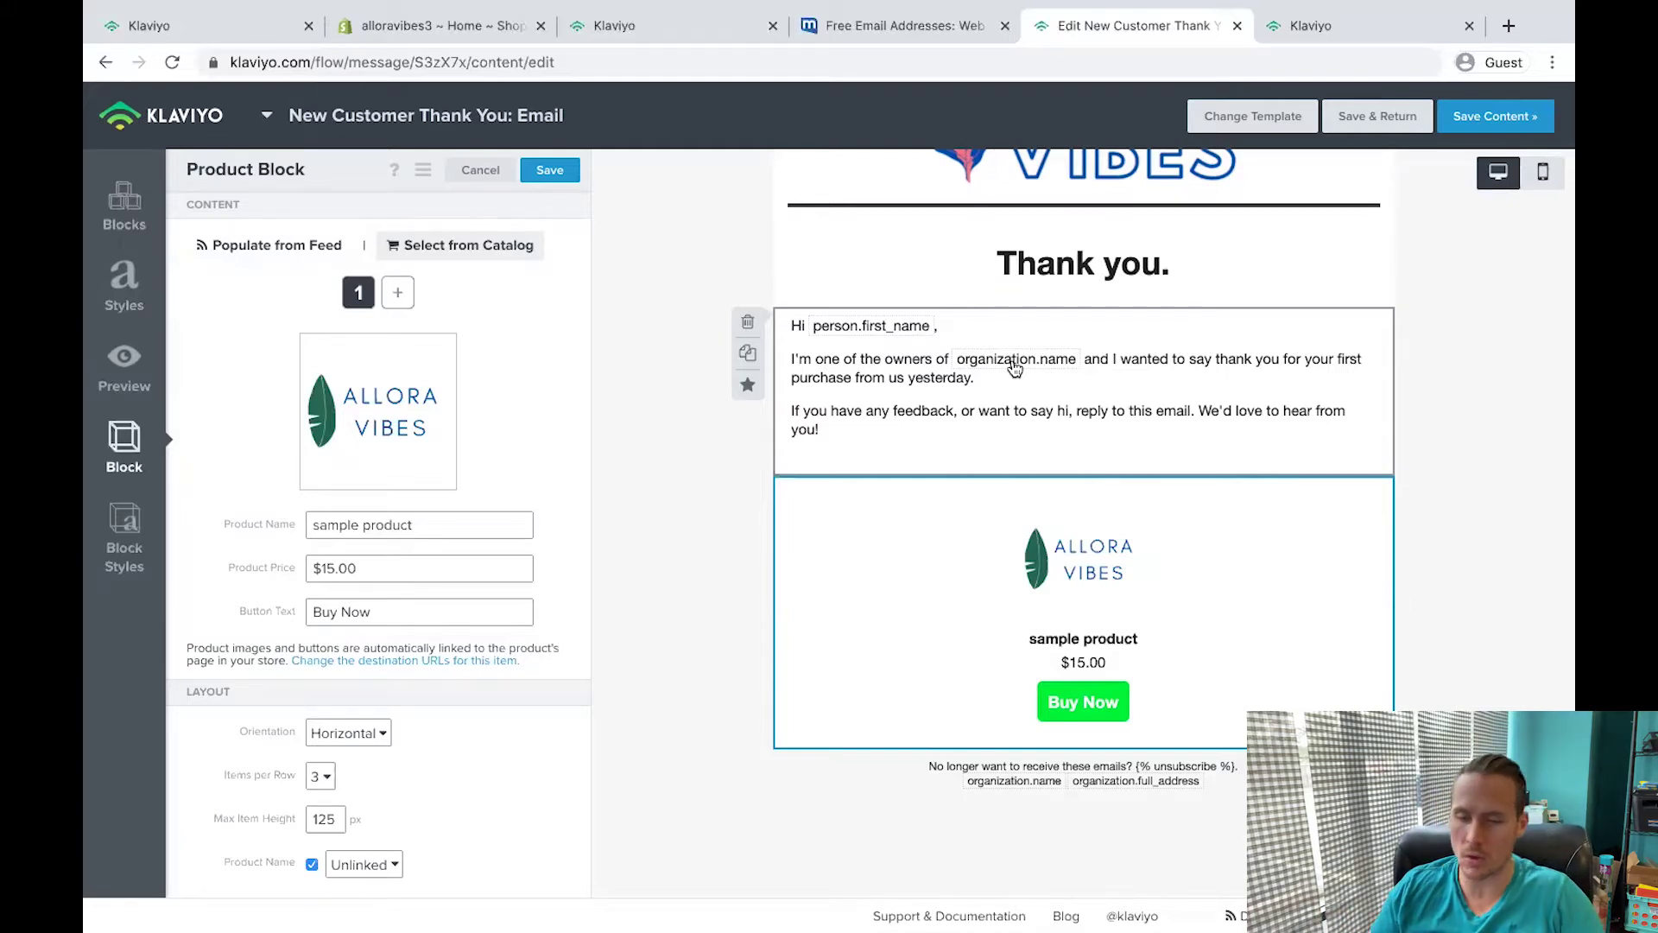
# Return to the email overview and open the Shopify App Store from the store admin.
pyautogui.click(1377, 116)
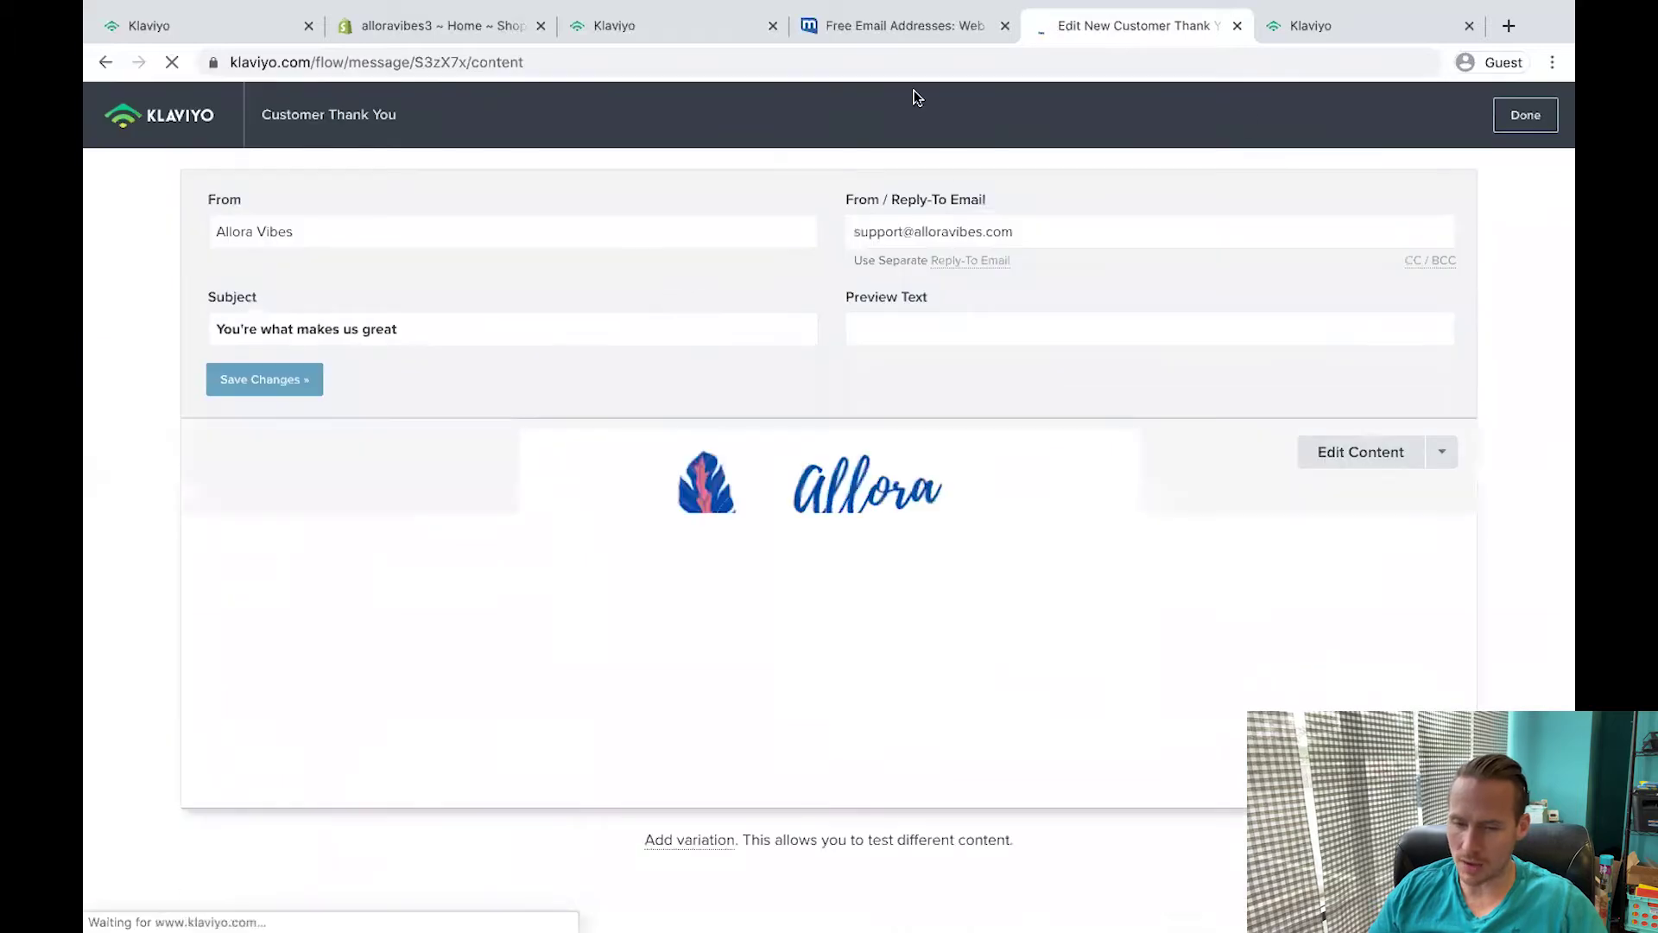
pyautogui.click(615, 28)
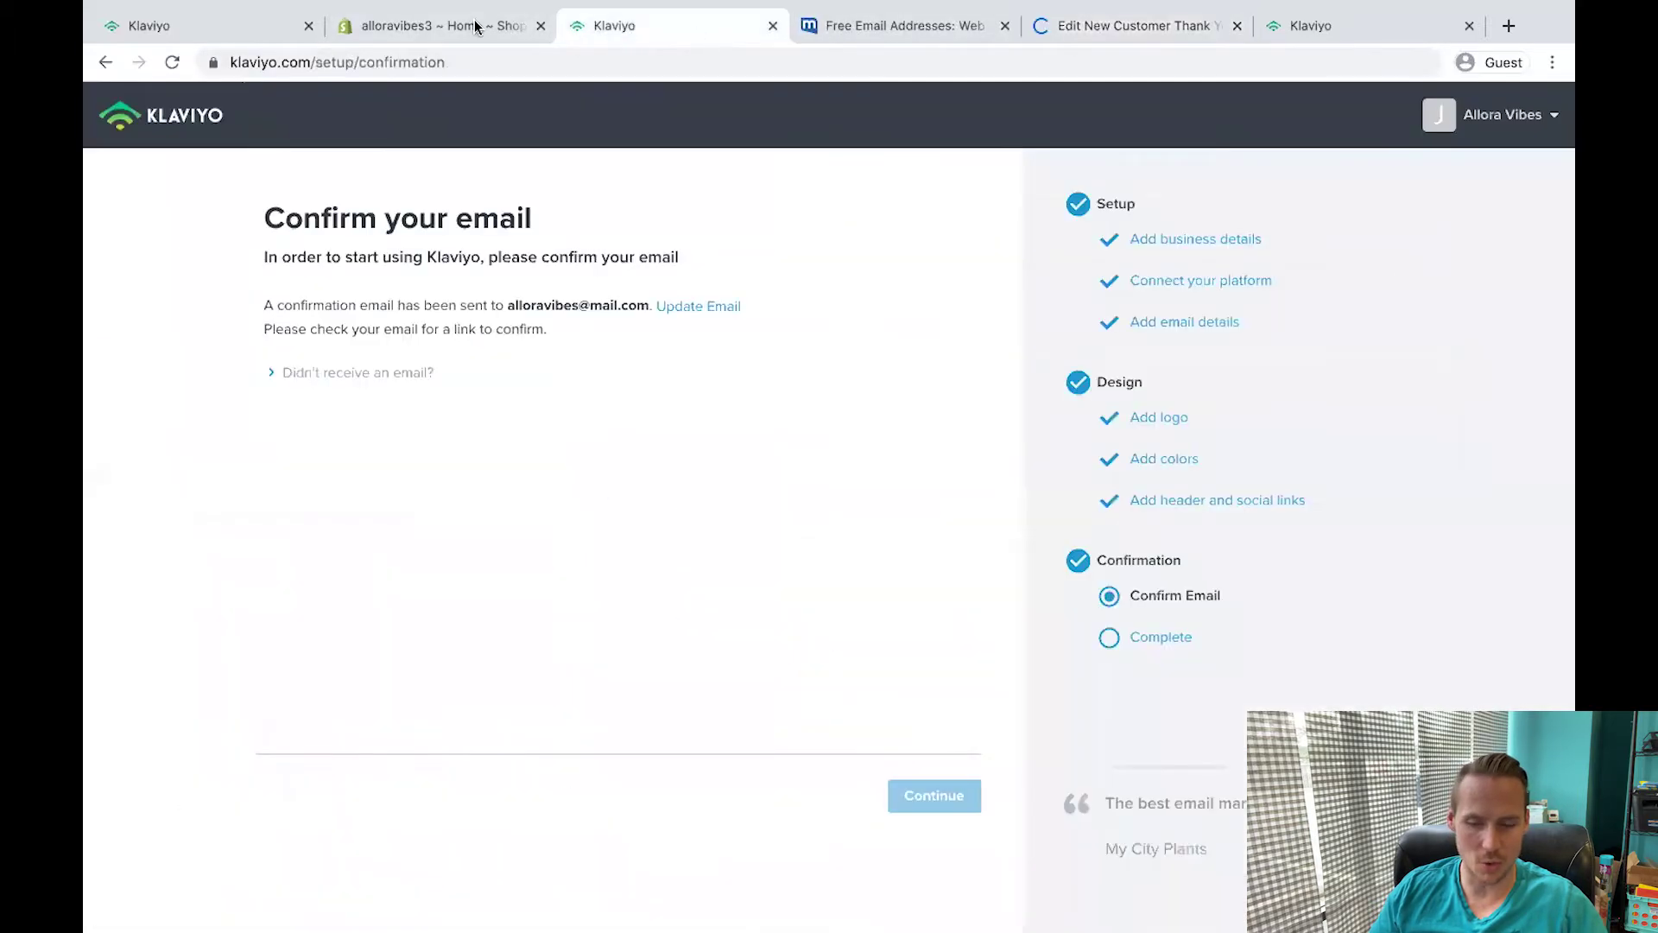
pyautogui.click(476, 28)
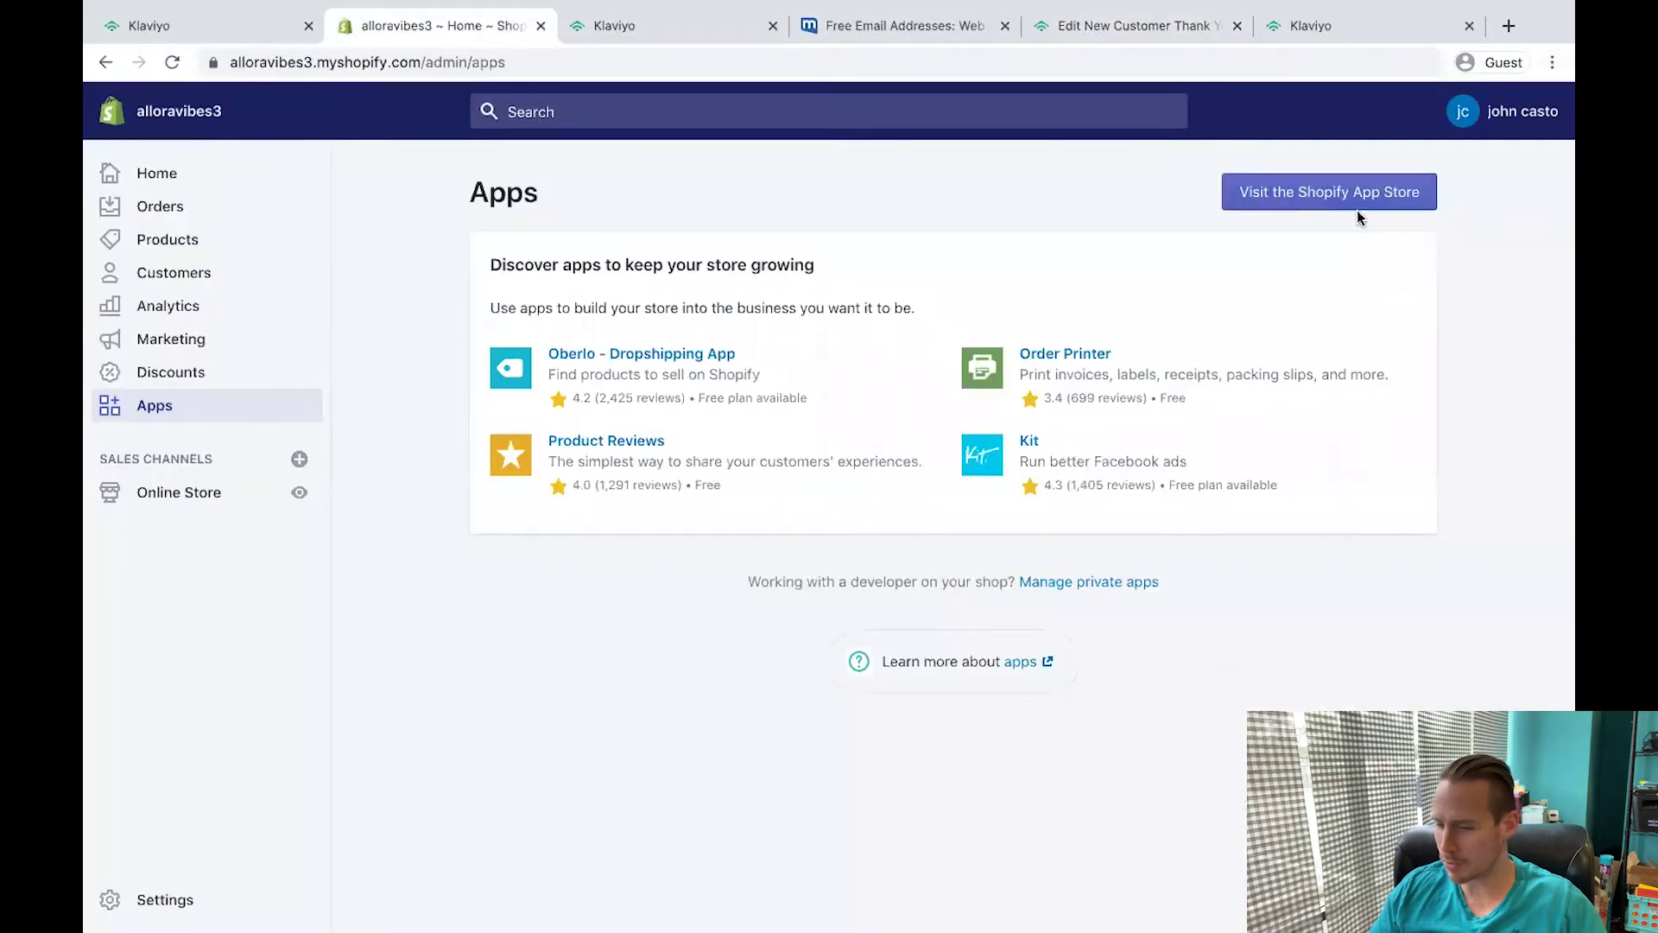
pyautogui.click(1339, 191)
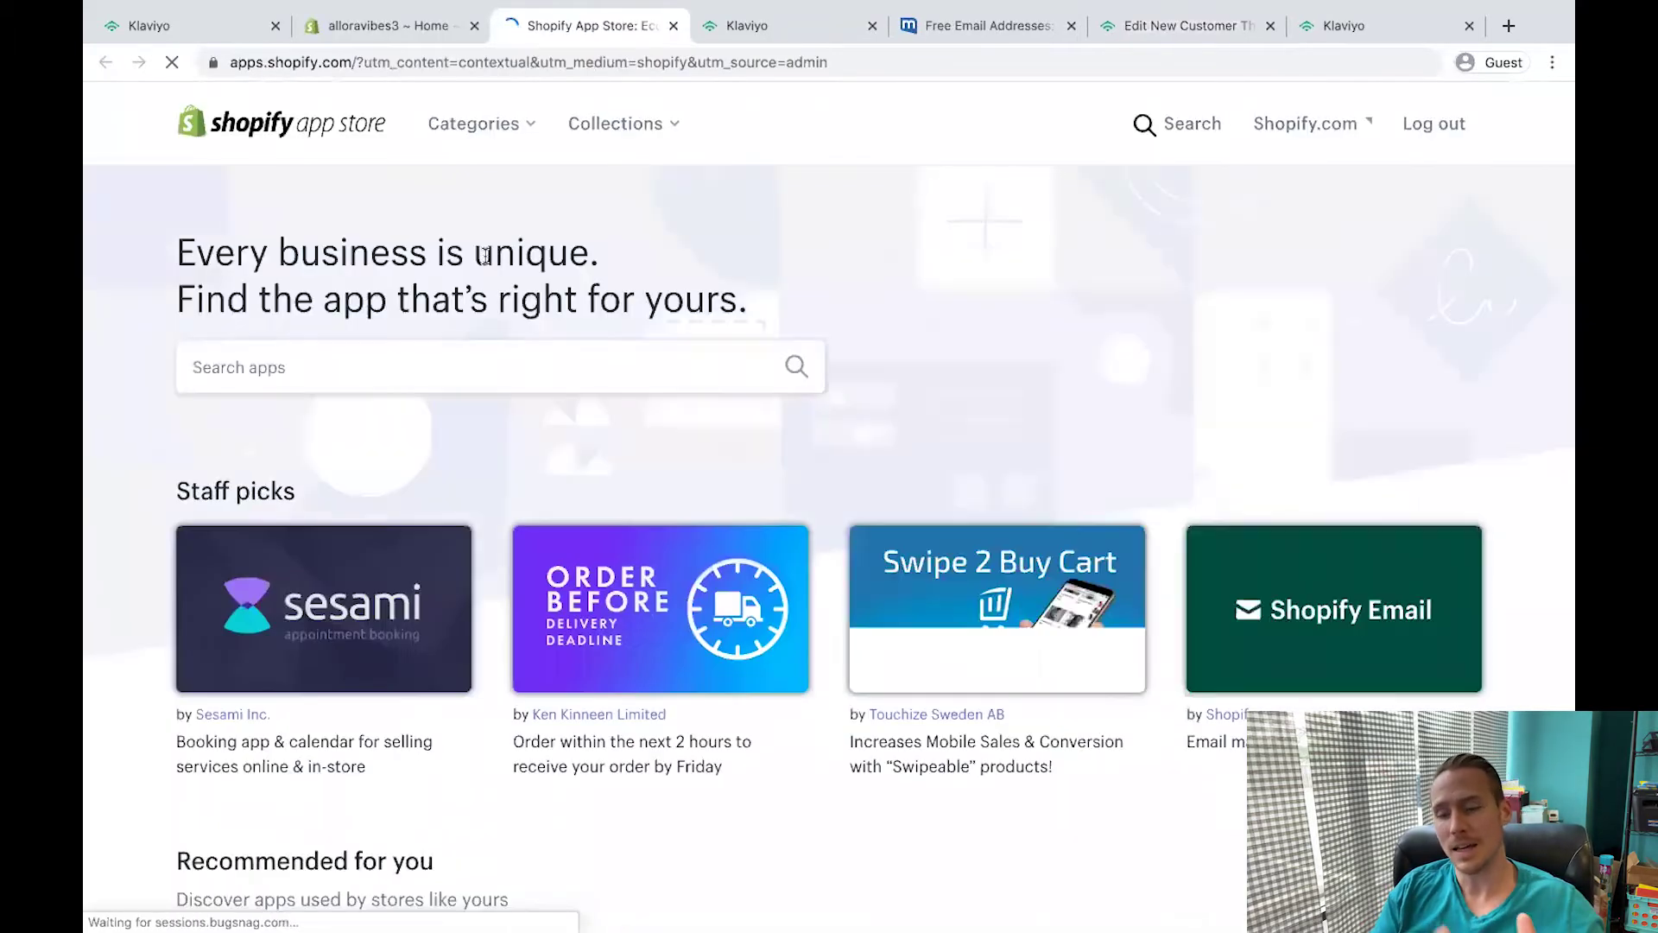
# Search the Shopify App Store for postscript and scroll through the Postscript SMS listing.
pyautogui.click(320, 429)
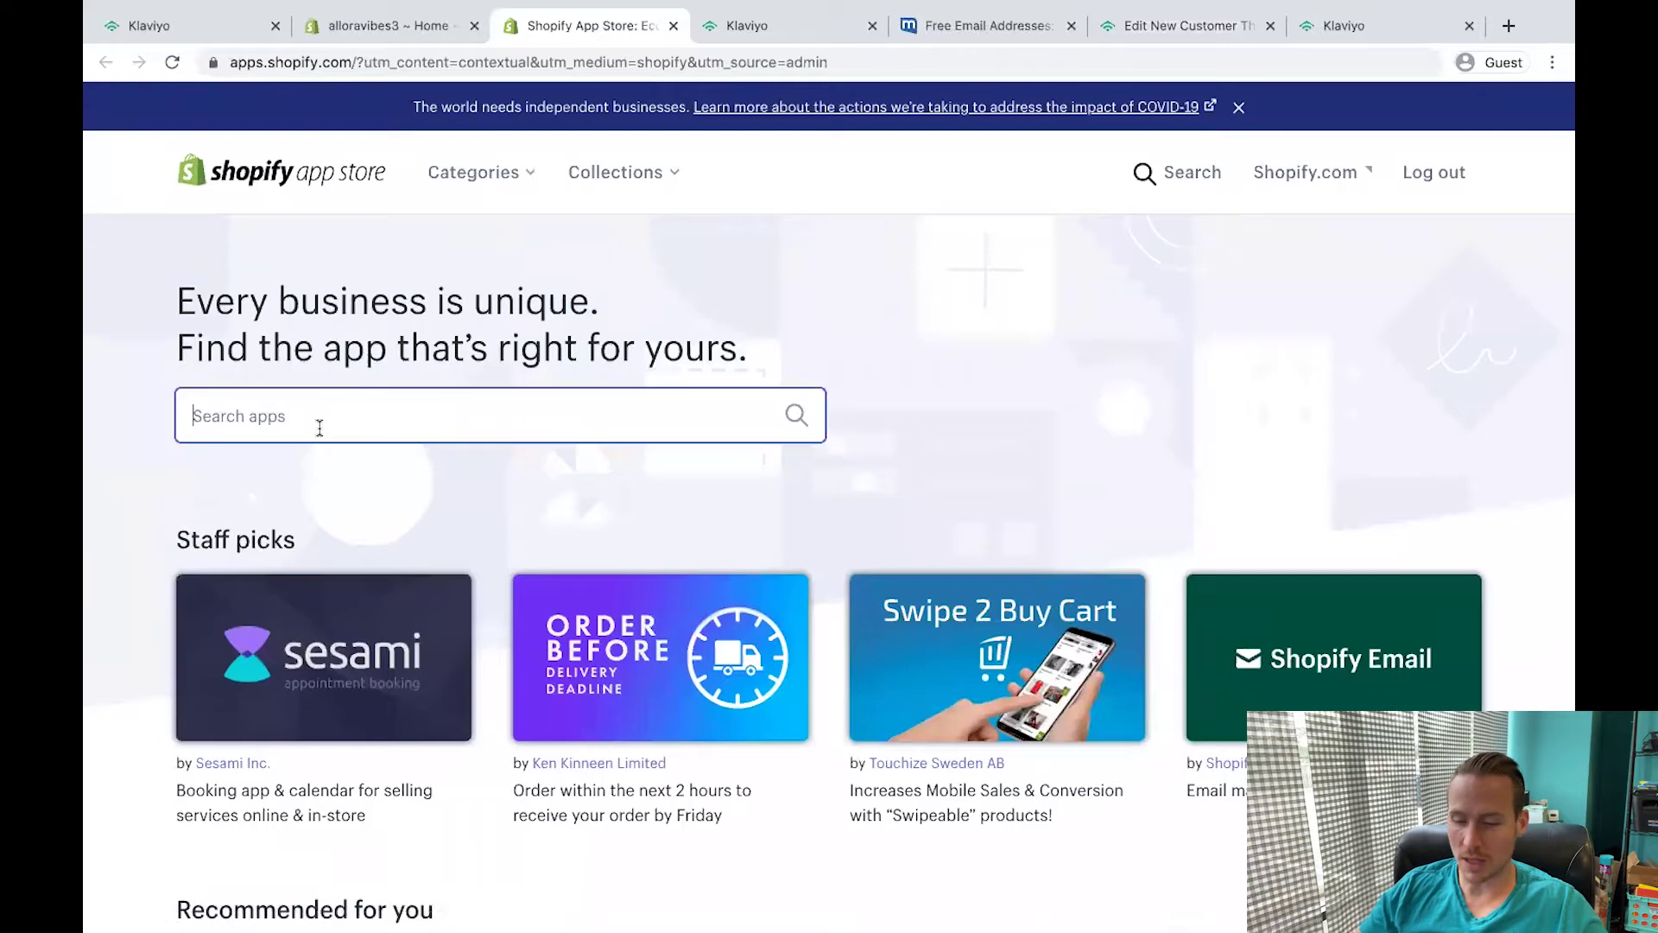
pyautogui.write('postscroip')
pyautogui.press('BackSpace')
pyautogui.write('scroip')
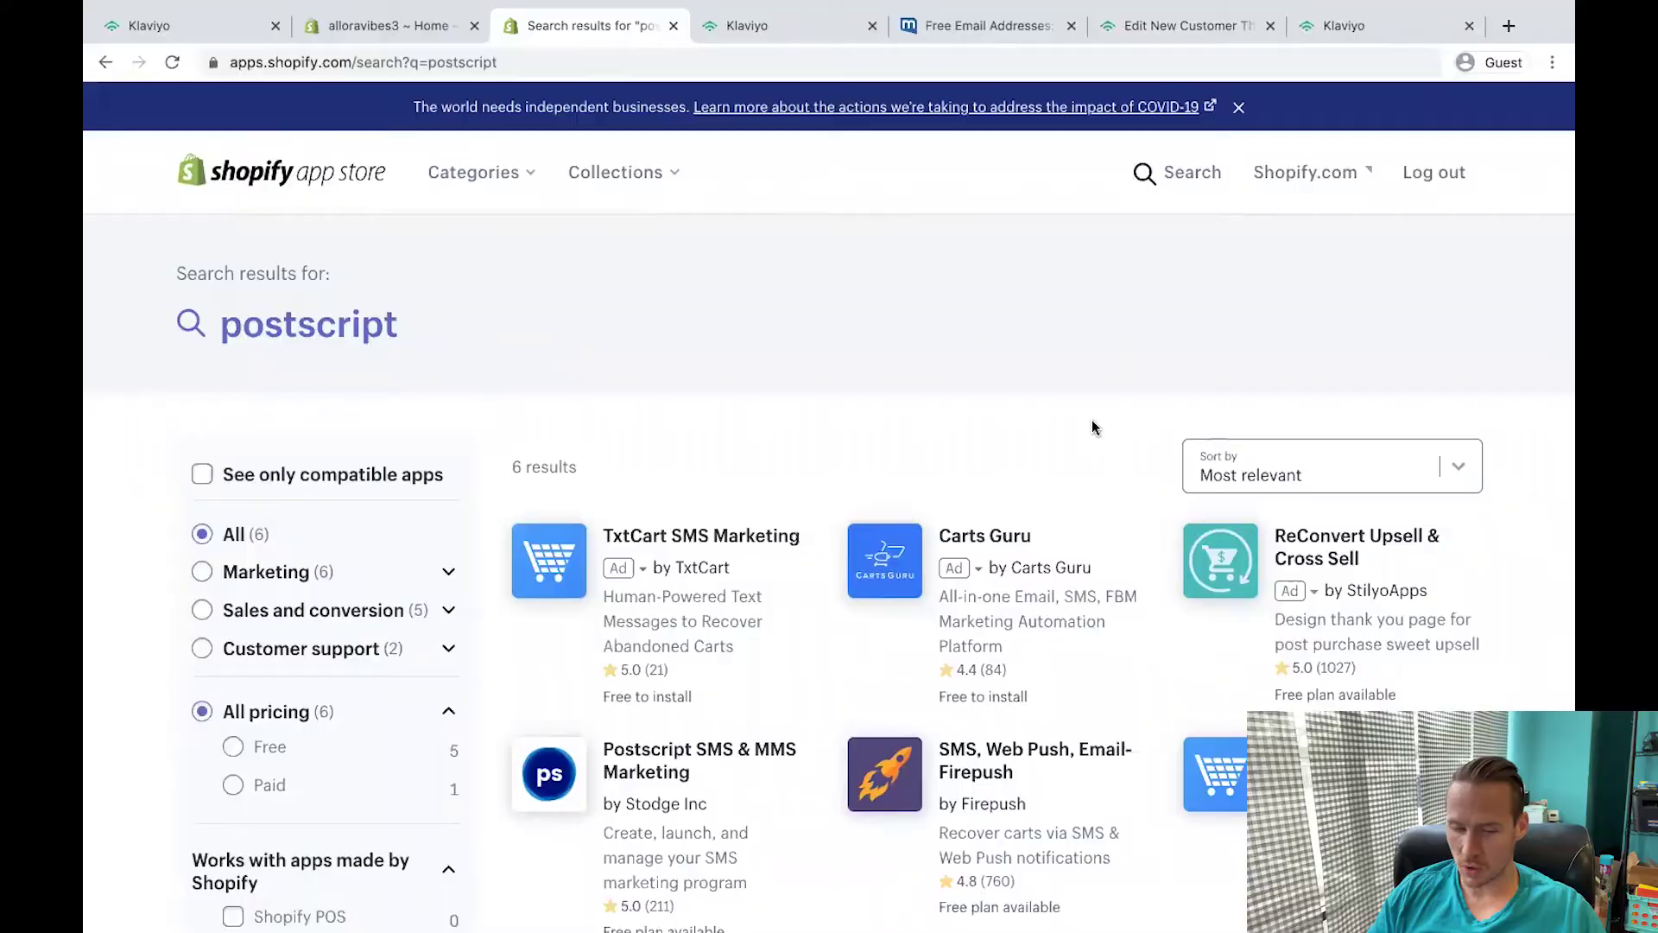
pyautogui.scroll(-5, 468, 364)
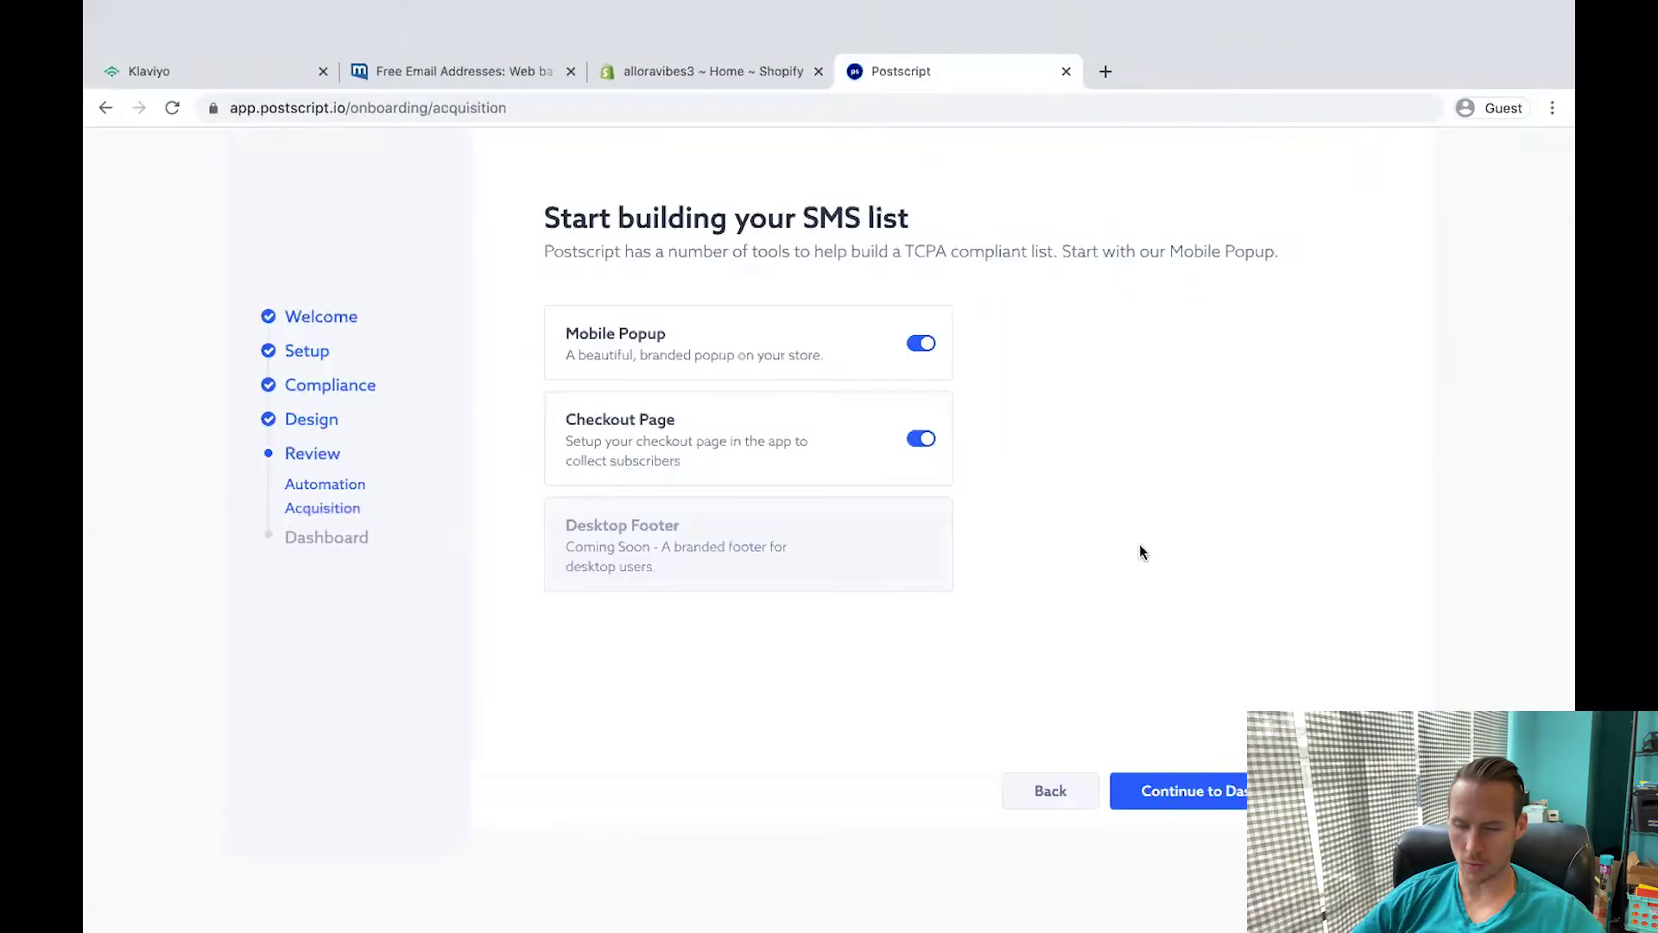
# Enter the Postscript dashboard, go to Campaigns then Automations, and dismiss the Sync Finished notice.
pyautogui.click(1238, 745)
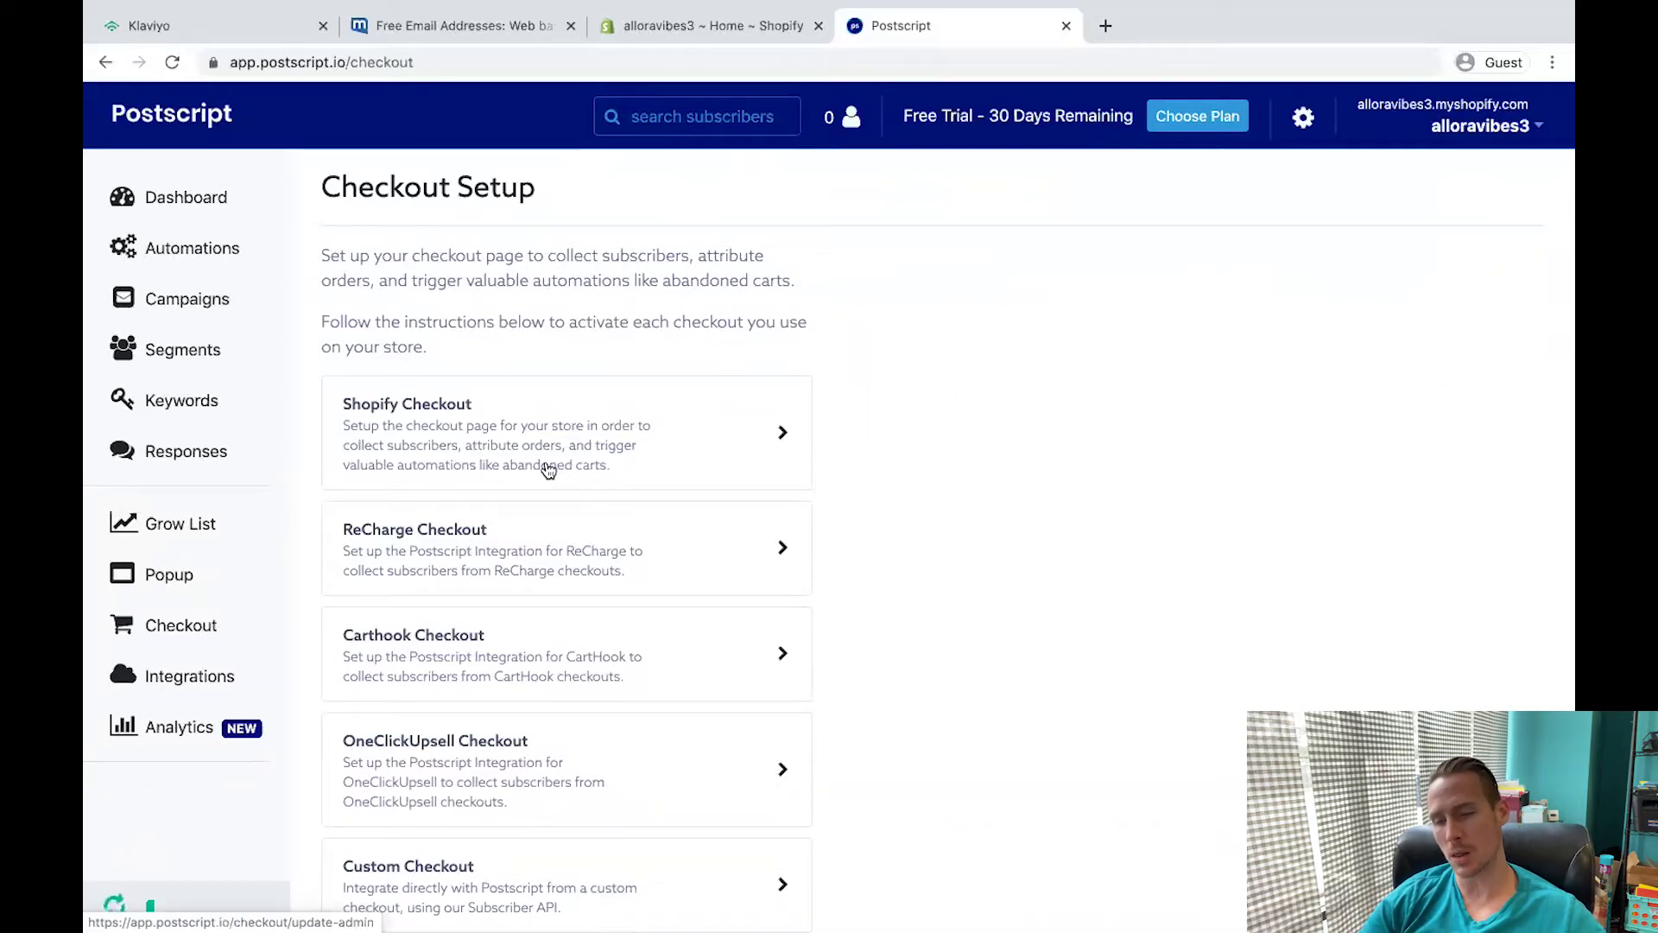
pyautogui.click(181, 299)
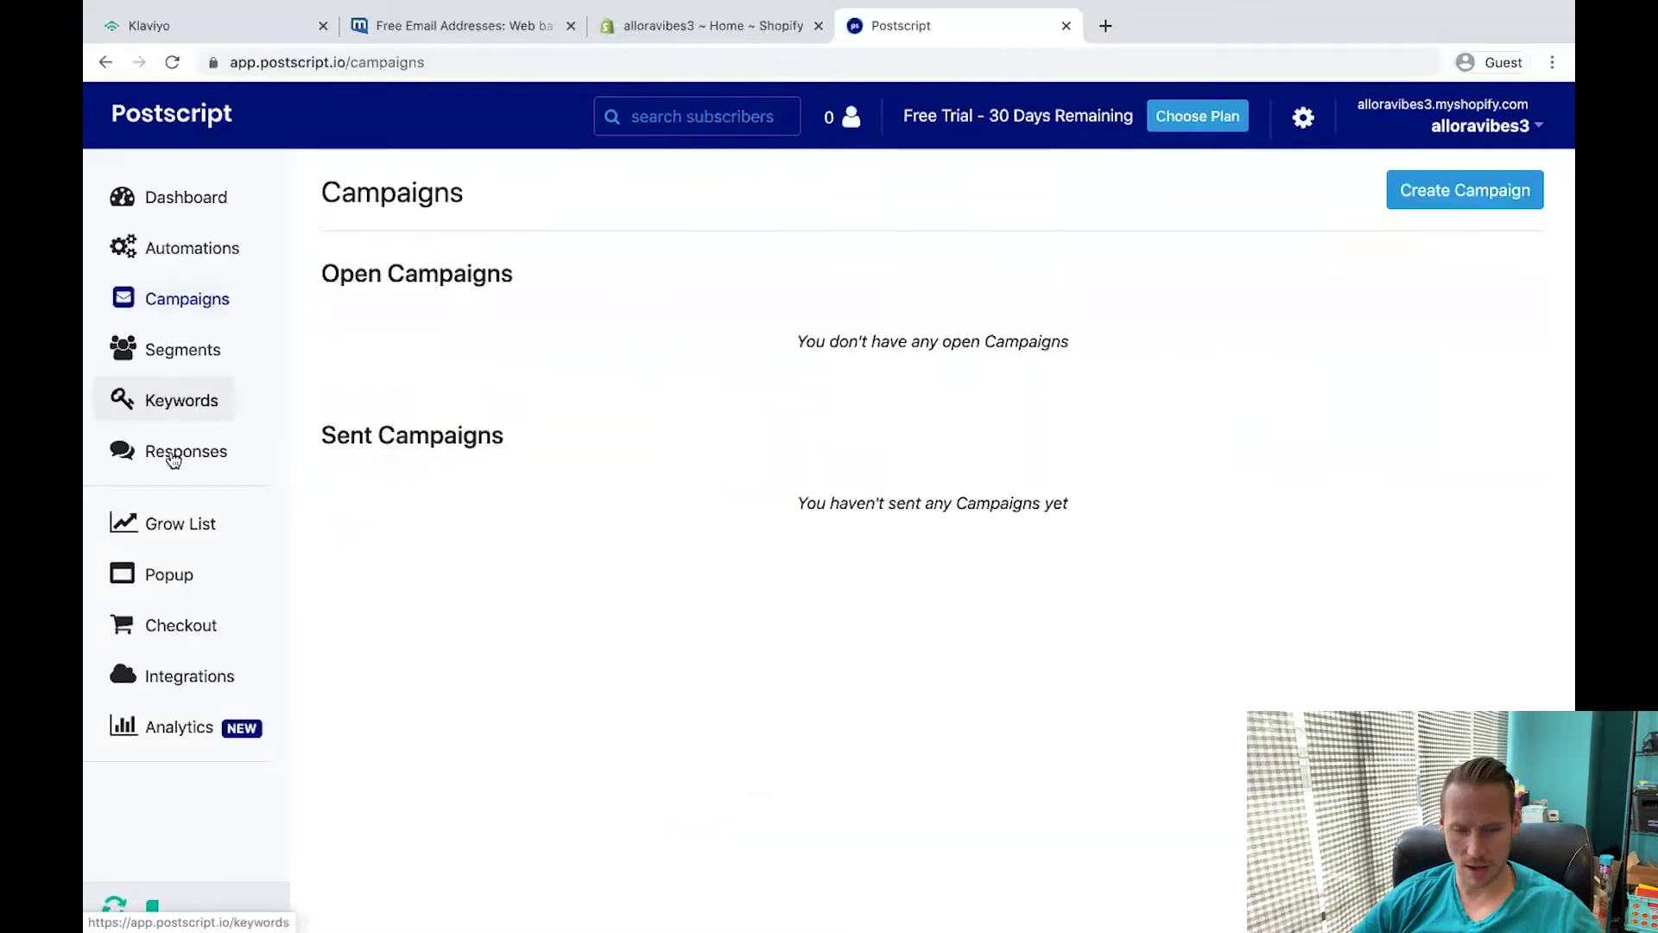
pyautogui.click(181, 249)
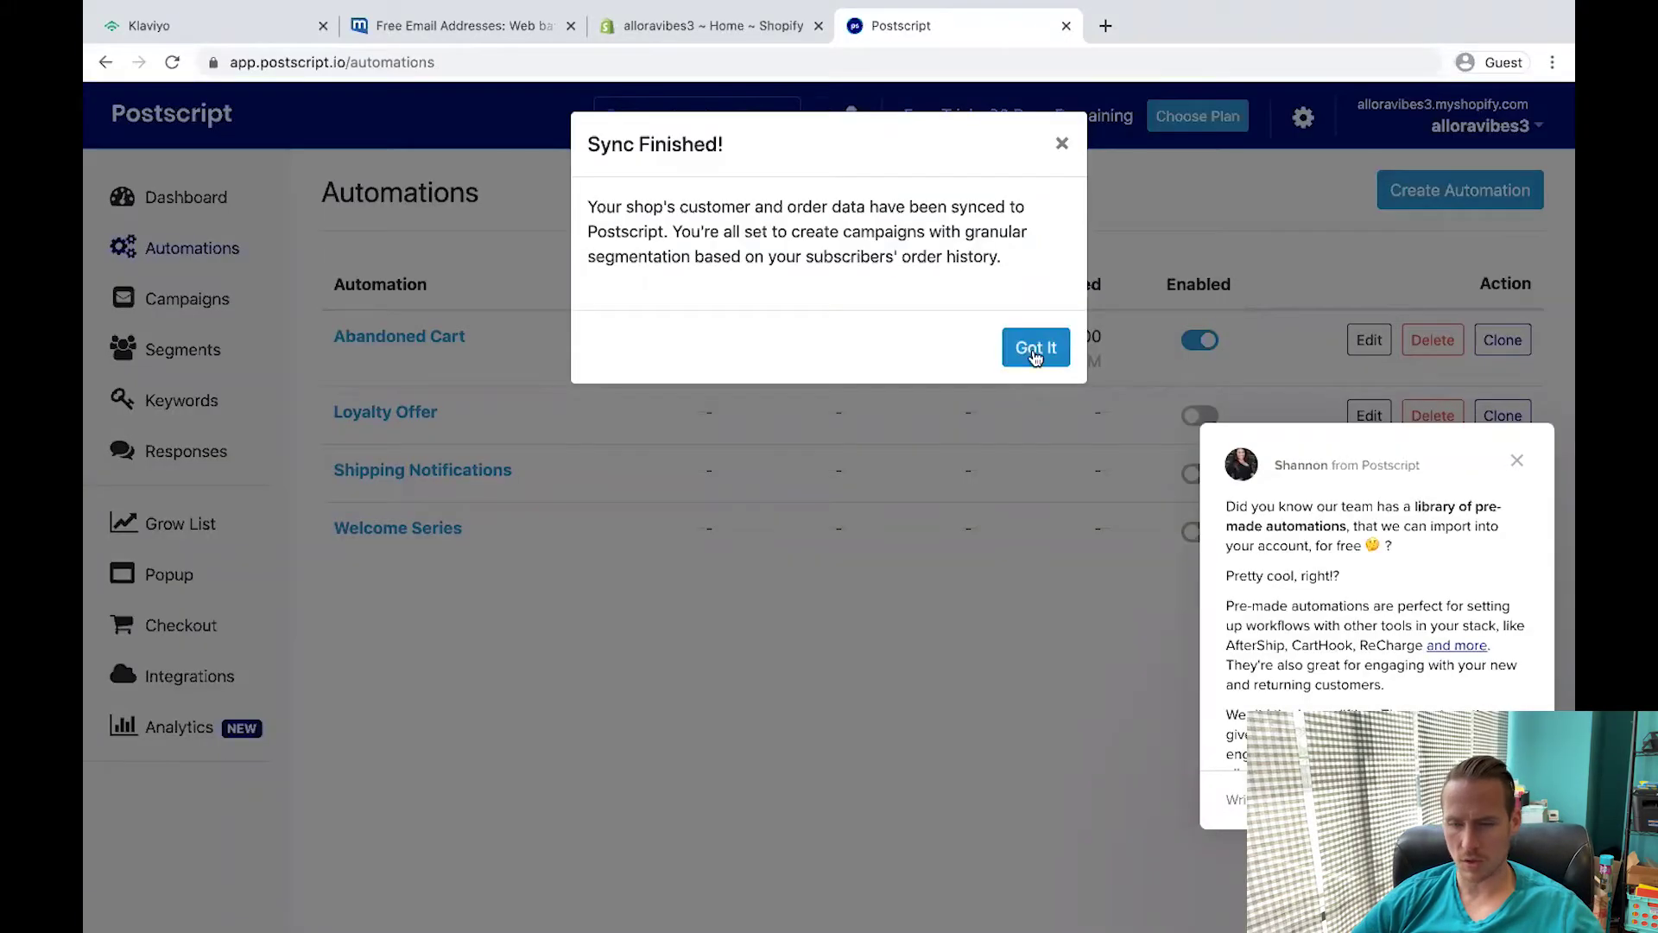
pyautogui.click(1036, 349)
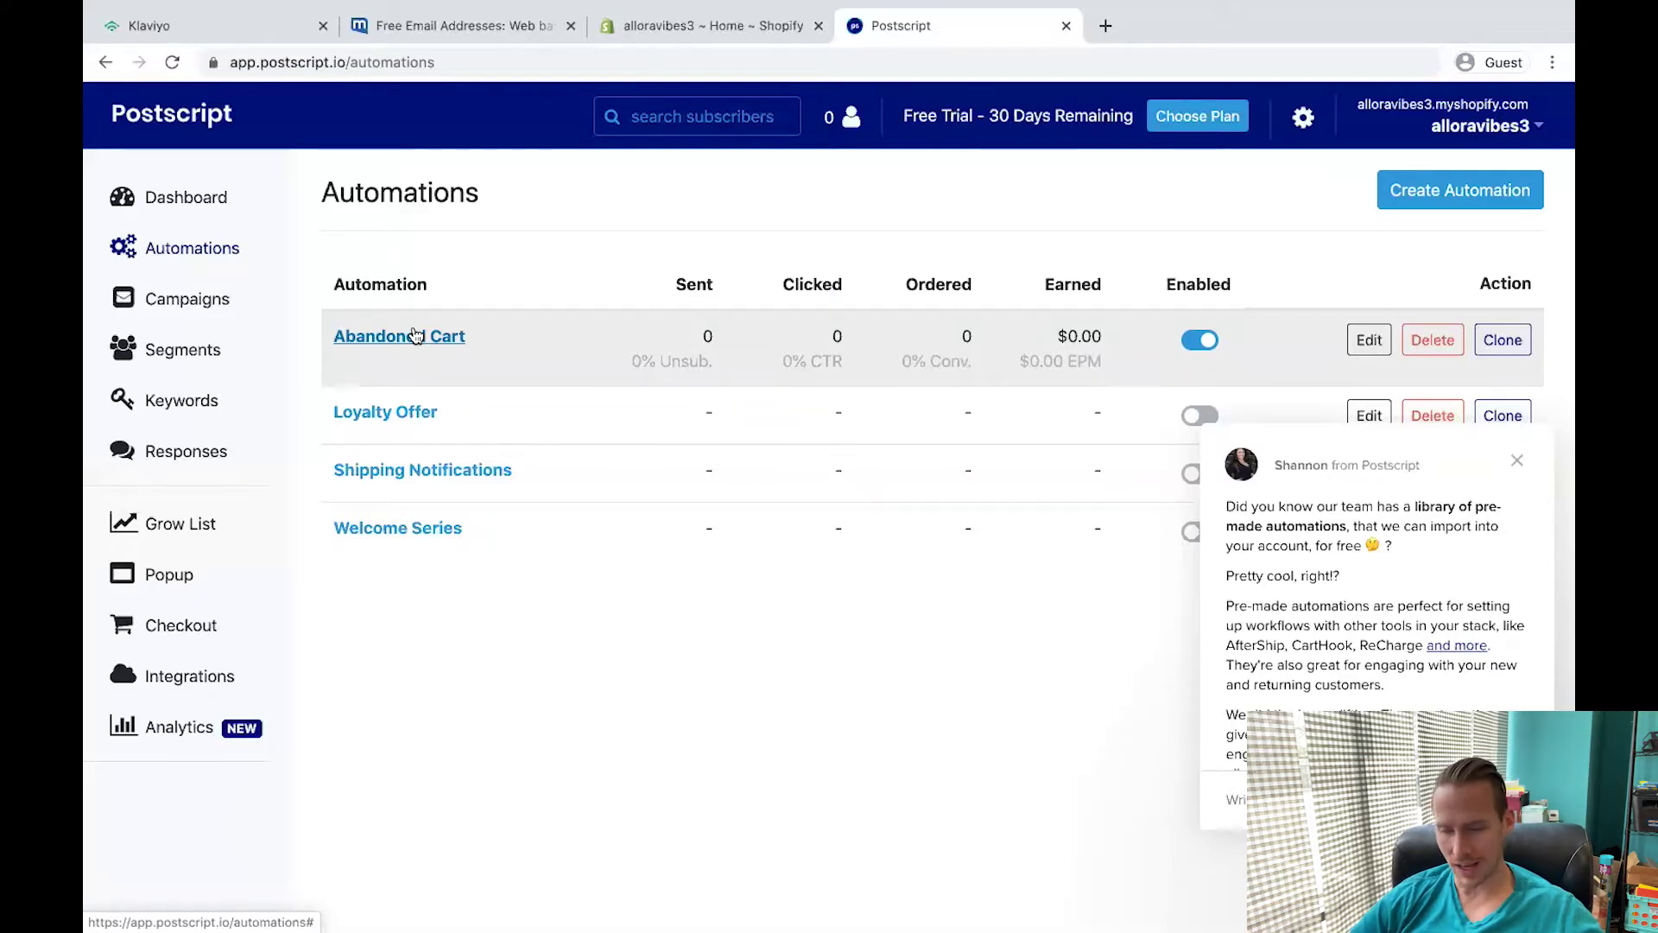
# Open the Abandoned Cart automation and close the support chat popup.
pyautogui.click(415, 336)
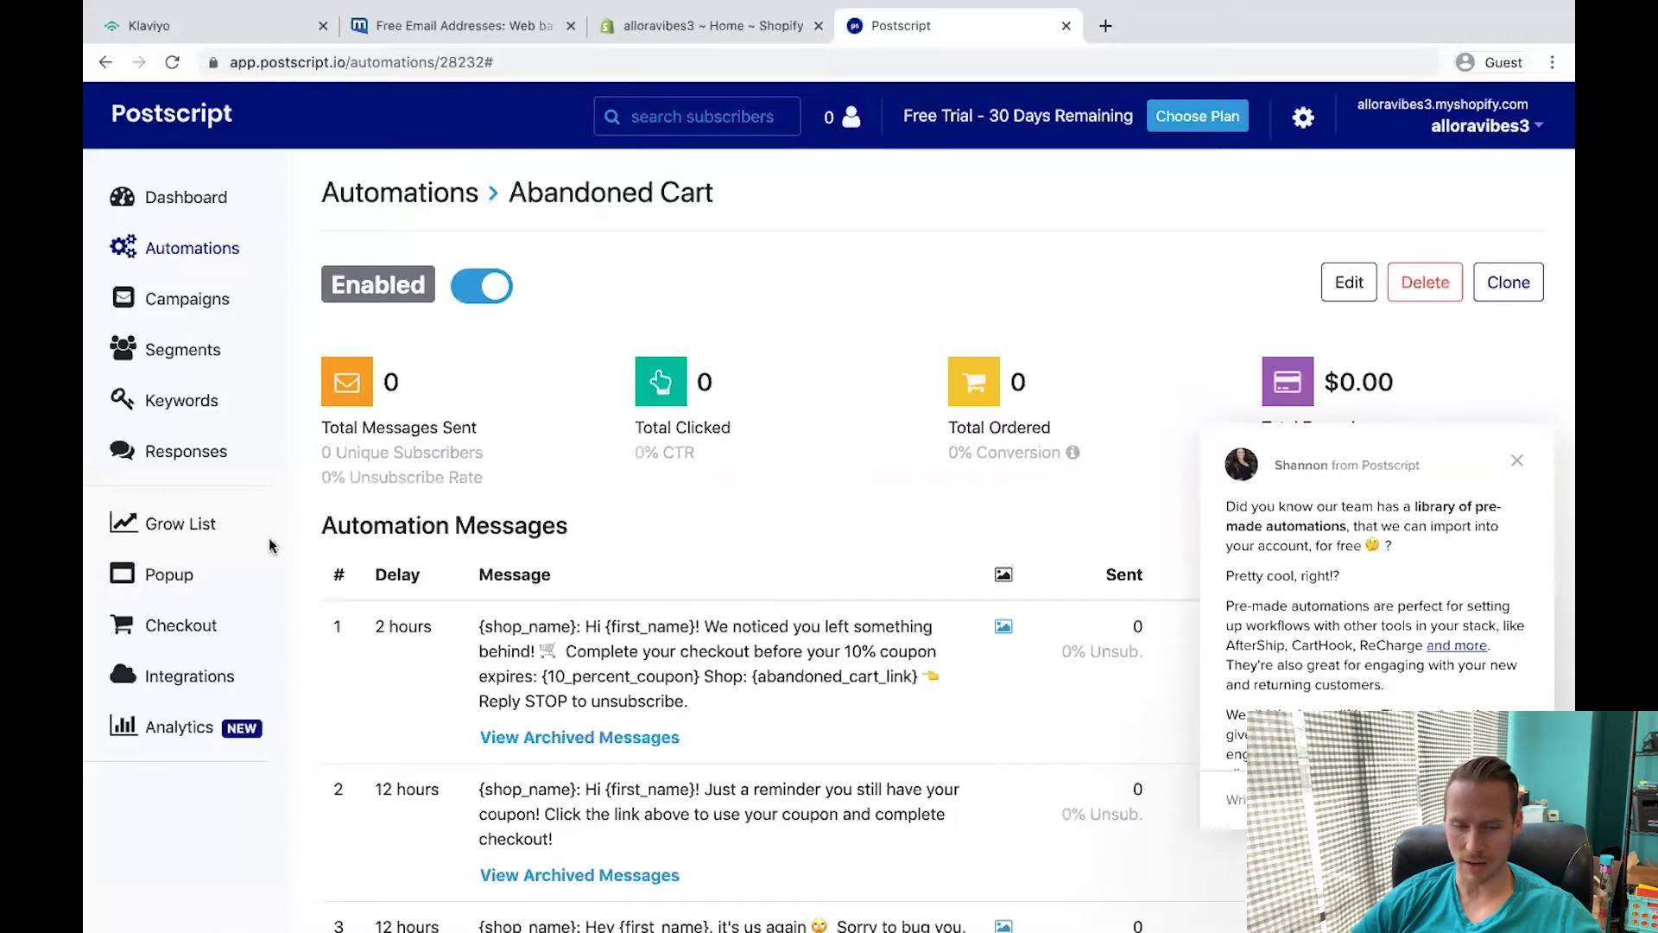
pyautogui.click(1516, 460)
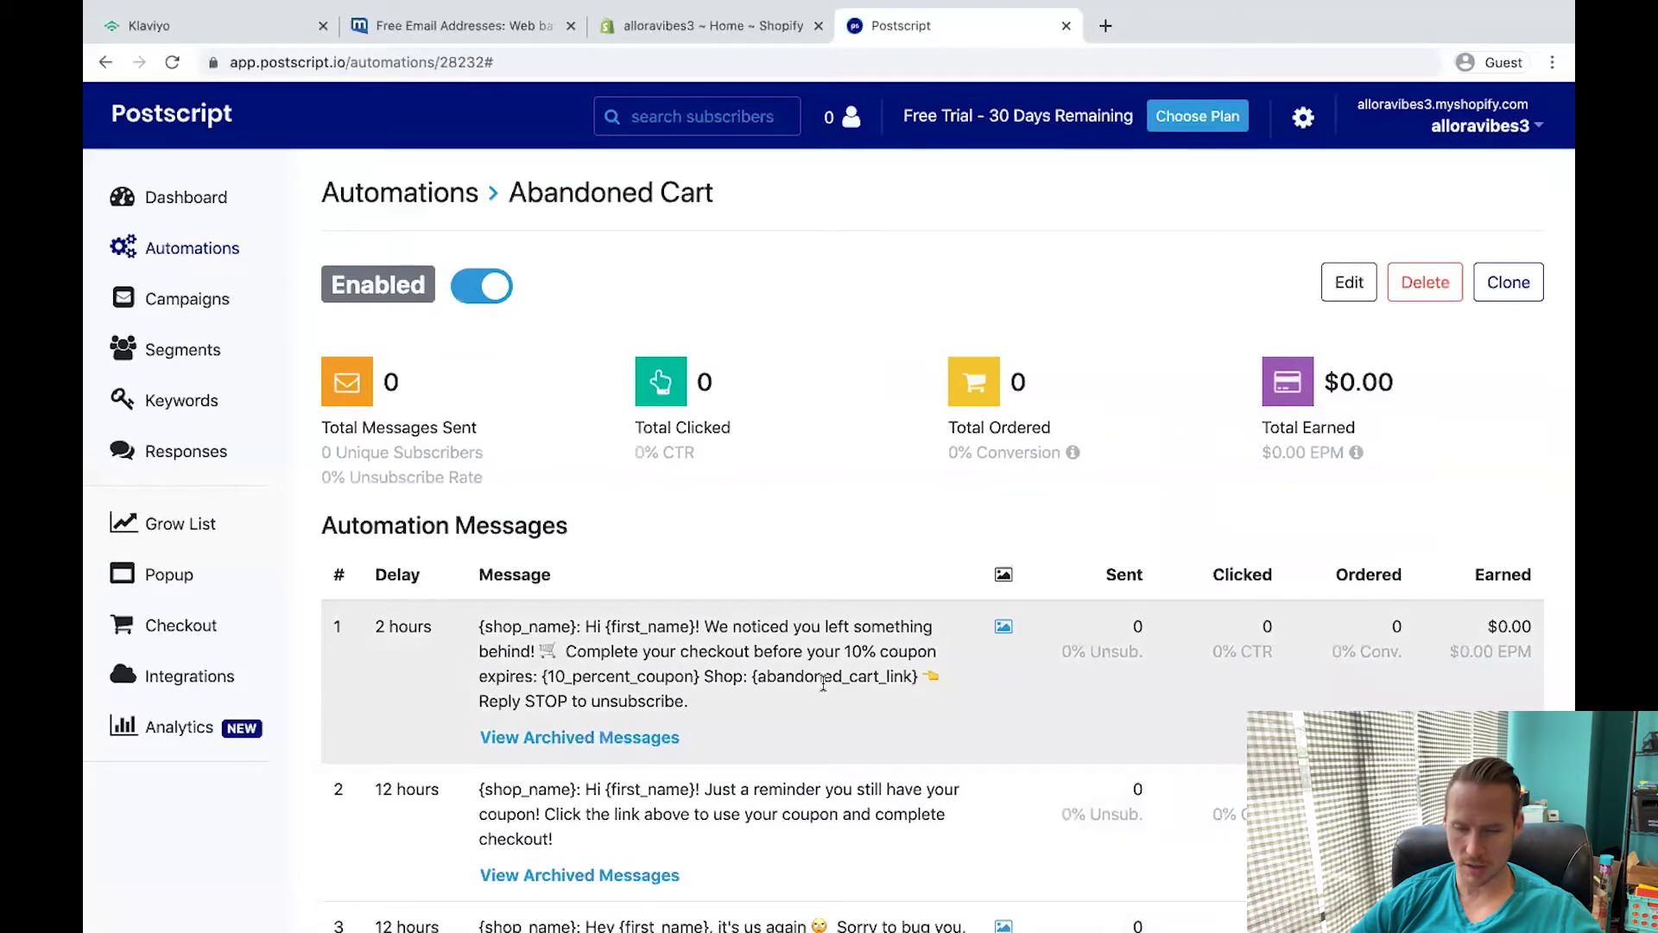
pyautogui.scroll(-5, 823, 682)
pyautogui.hotkey('ctrl', 'Left')
pyautogui.hotkey('ctrl', 'Right')
pyautogui.scroll(5, 957, 302)
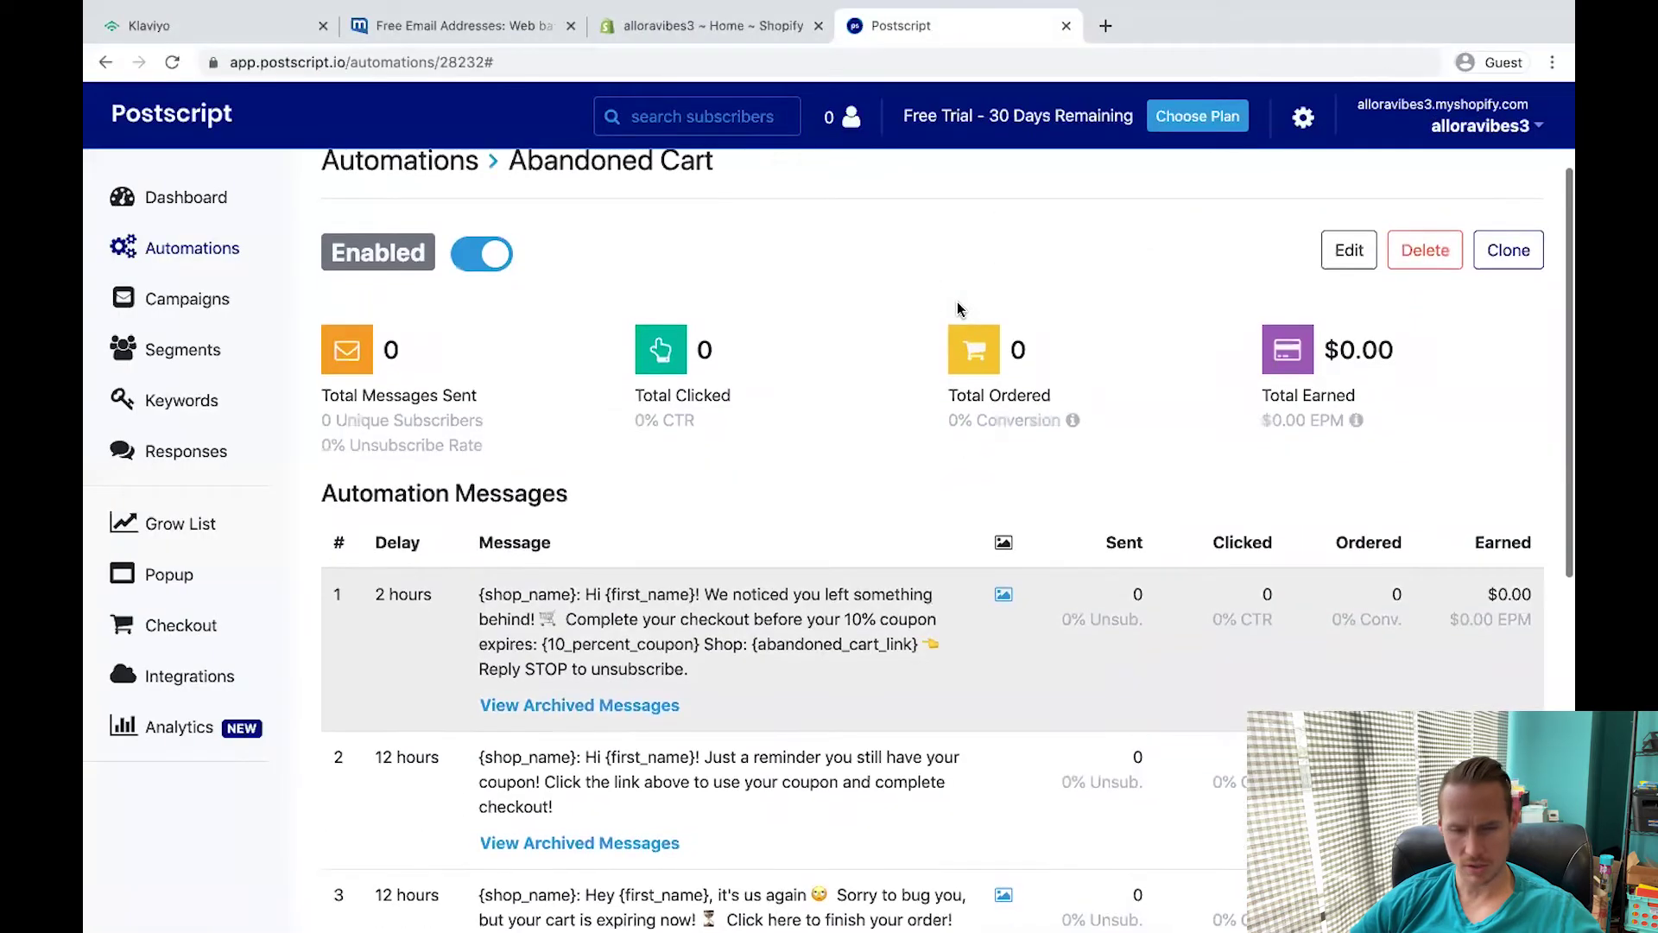
# Replace the first message with the SMS BUMP cart reminder copied from the APP RESOURCES document.
pyautogui.click(1347, 248)
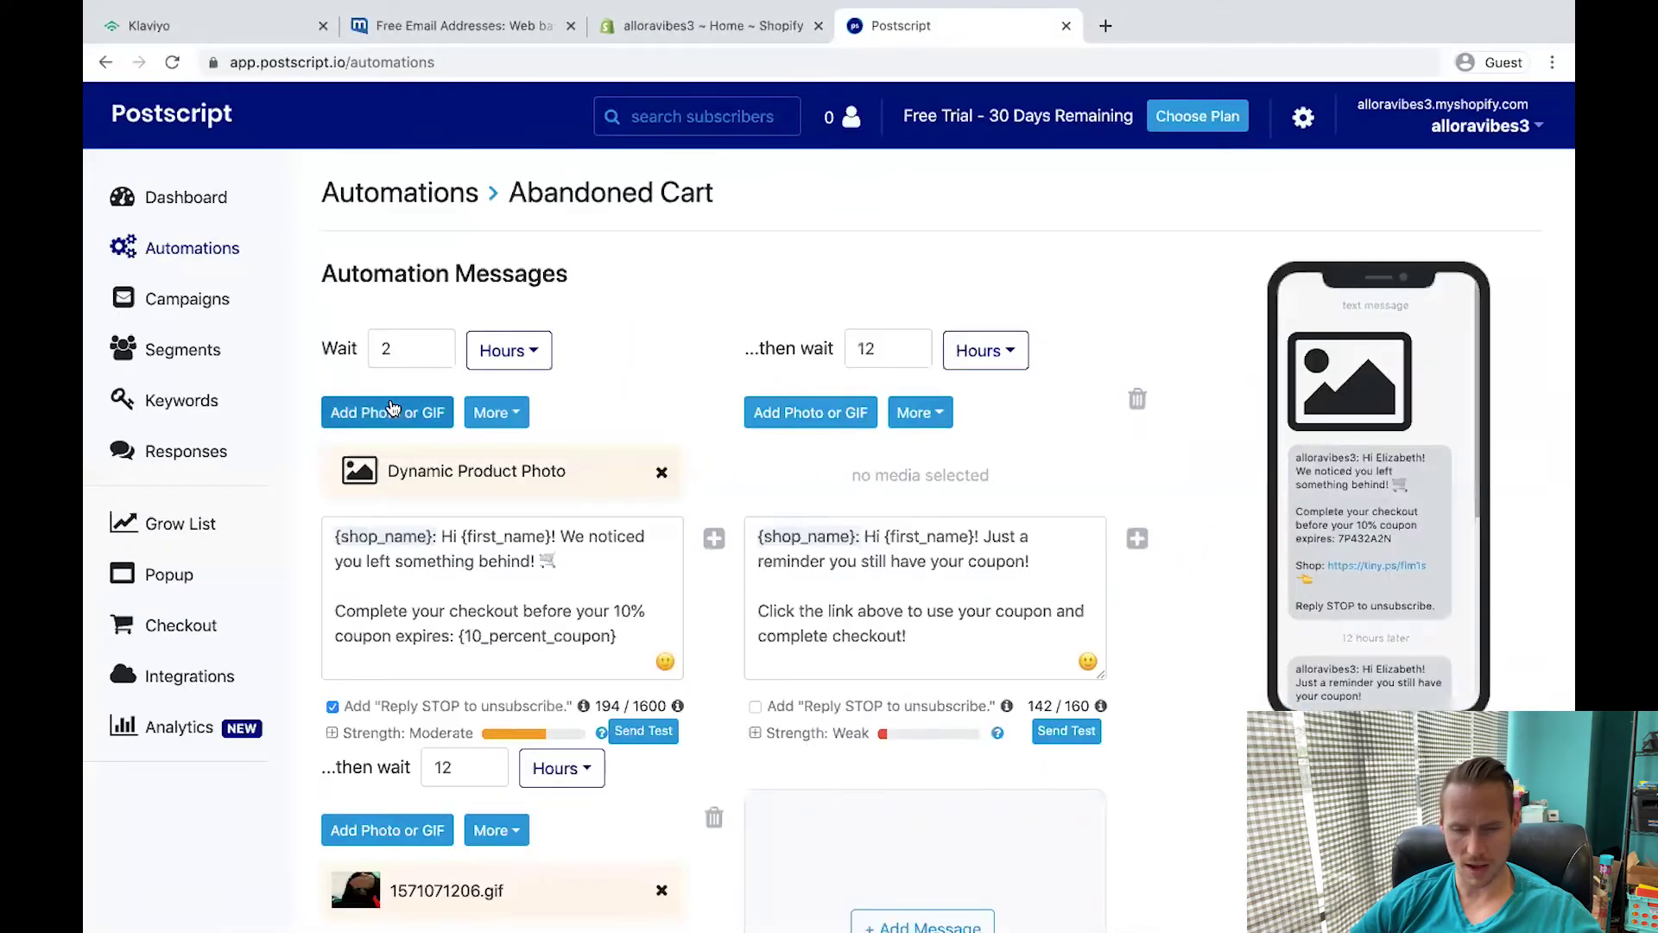
pyautogui.scroll(-1, 393, 406)
pyautogui.hotkey('ctrl', 'Left')
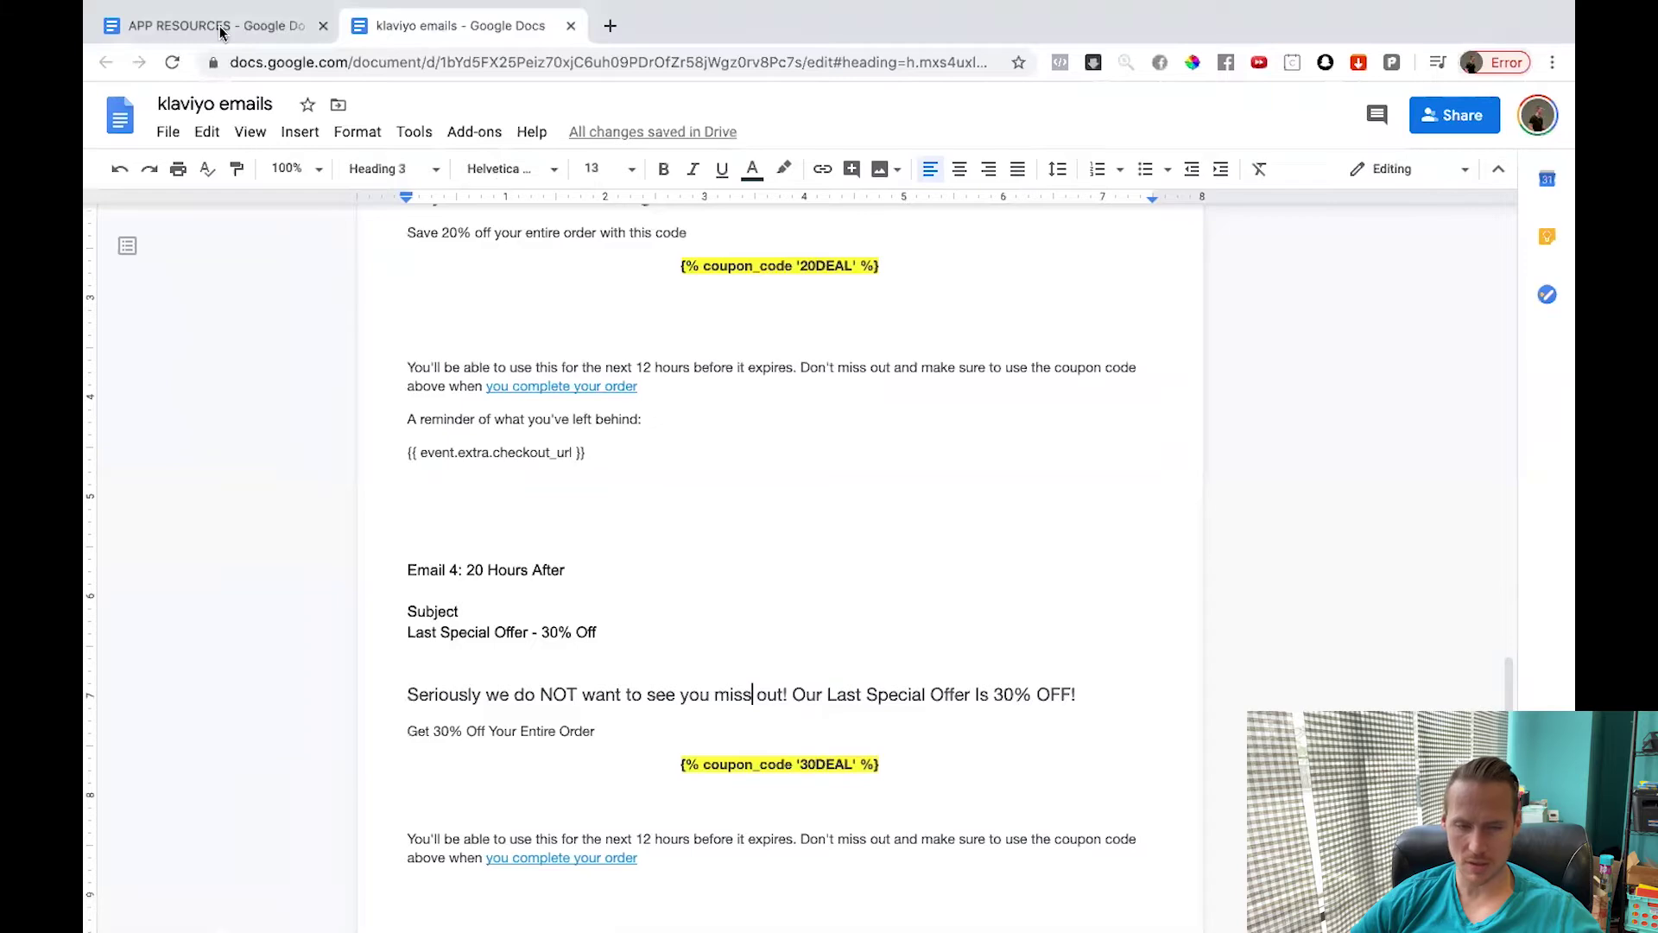
pyautogui.click(220, 28)
pyautogui.scroll(-1, 549, 448)
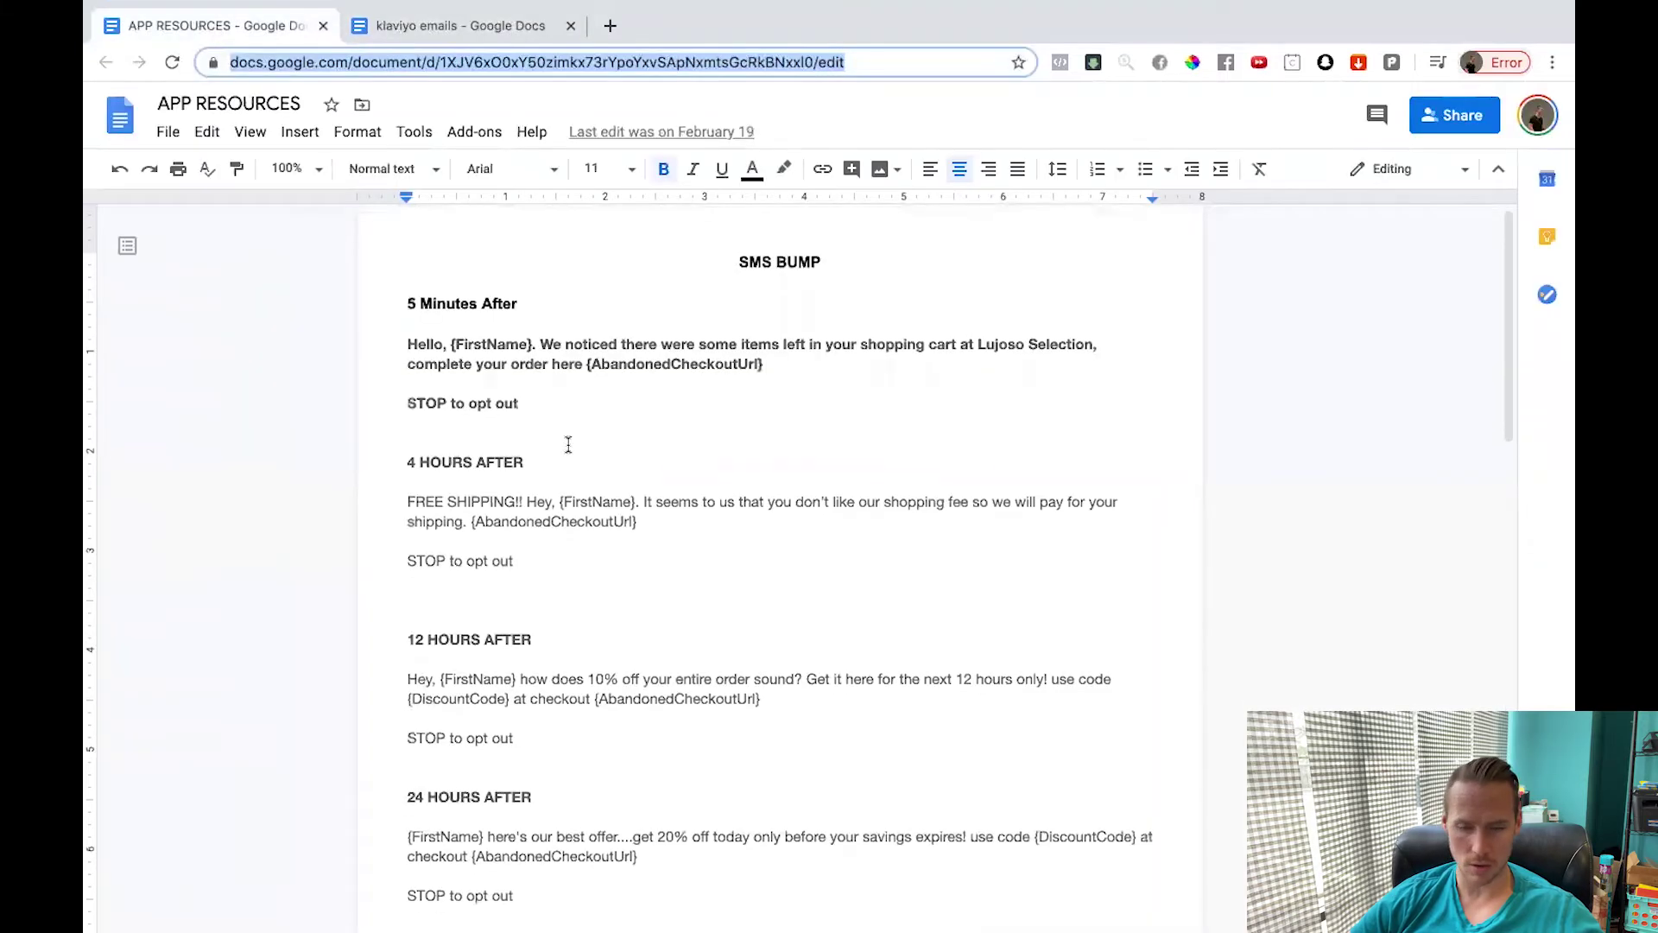
pyautogui.tripleClick(338, 346)
pyautogui.hotkey('ctrl', 'Right')
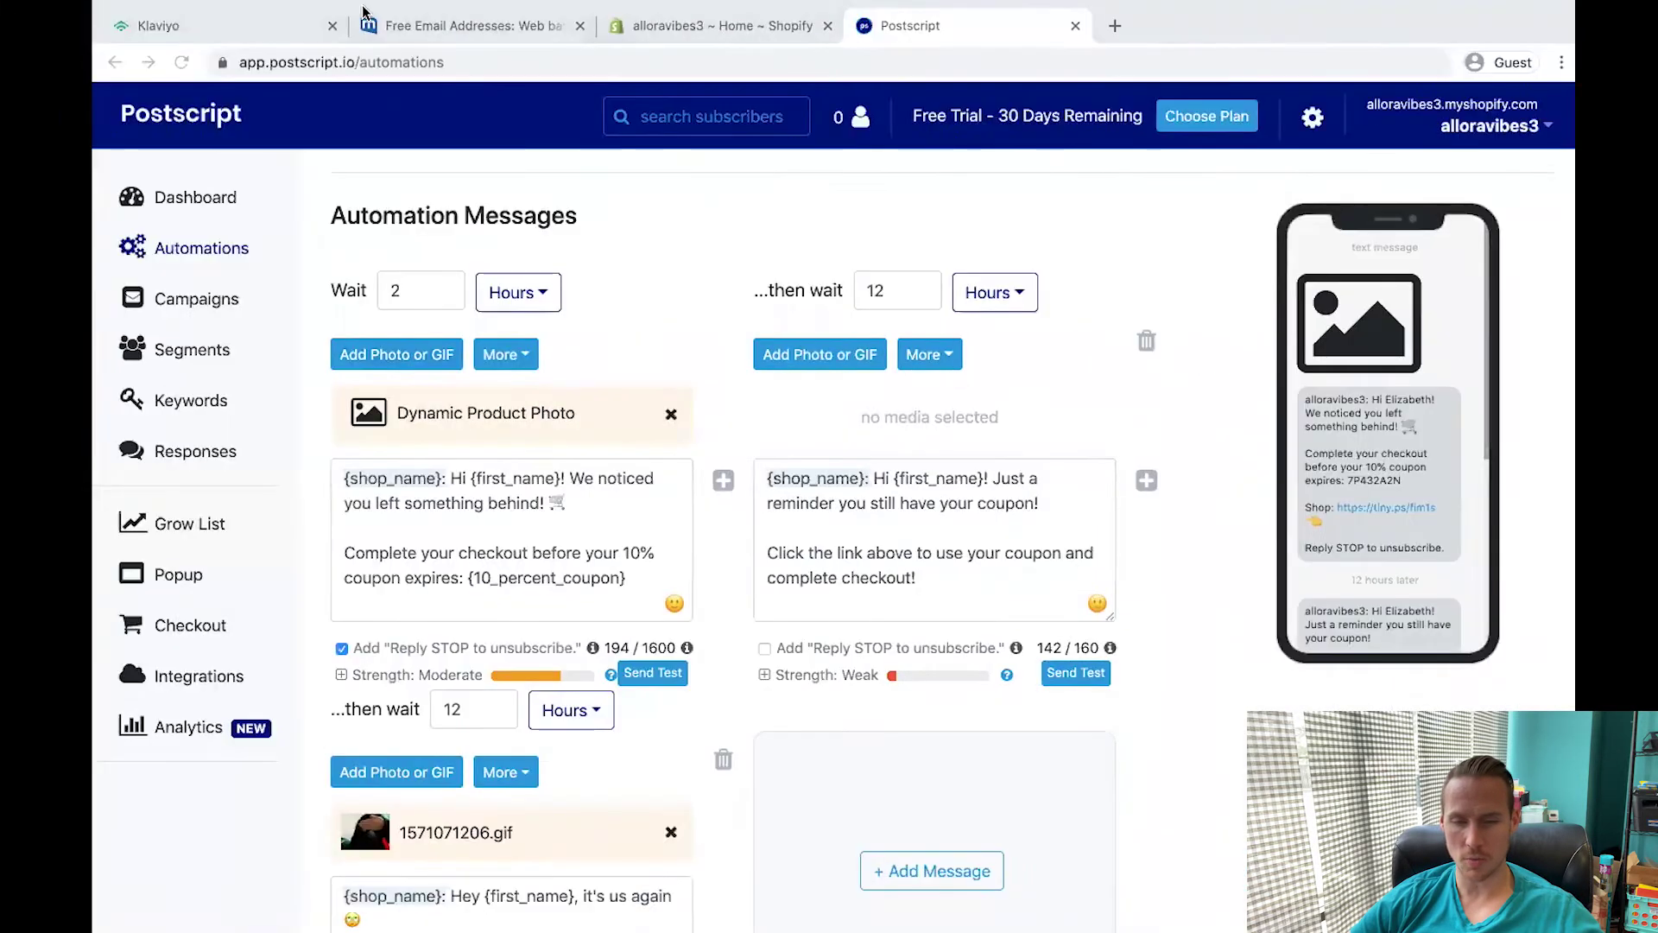
pyautogui.click(682, 28)
pyautogui.click(922, 28)
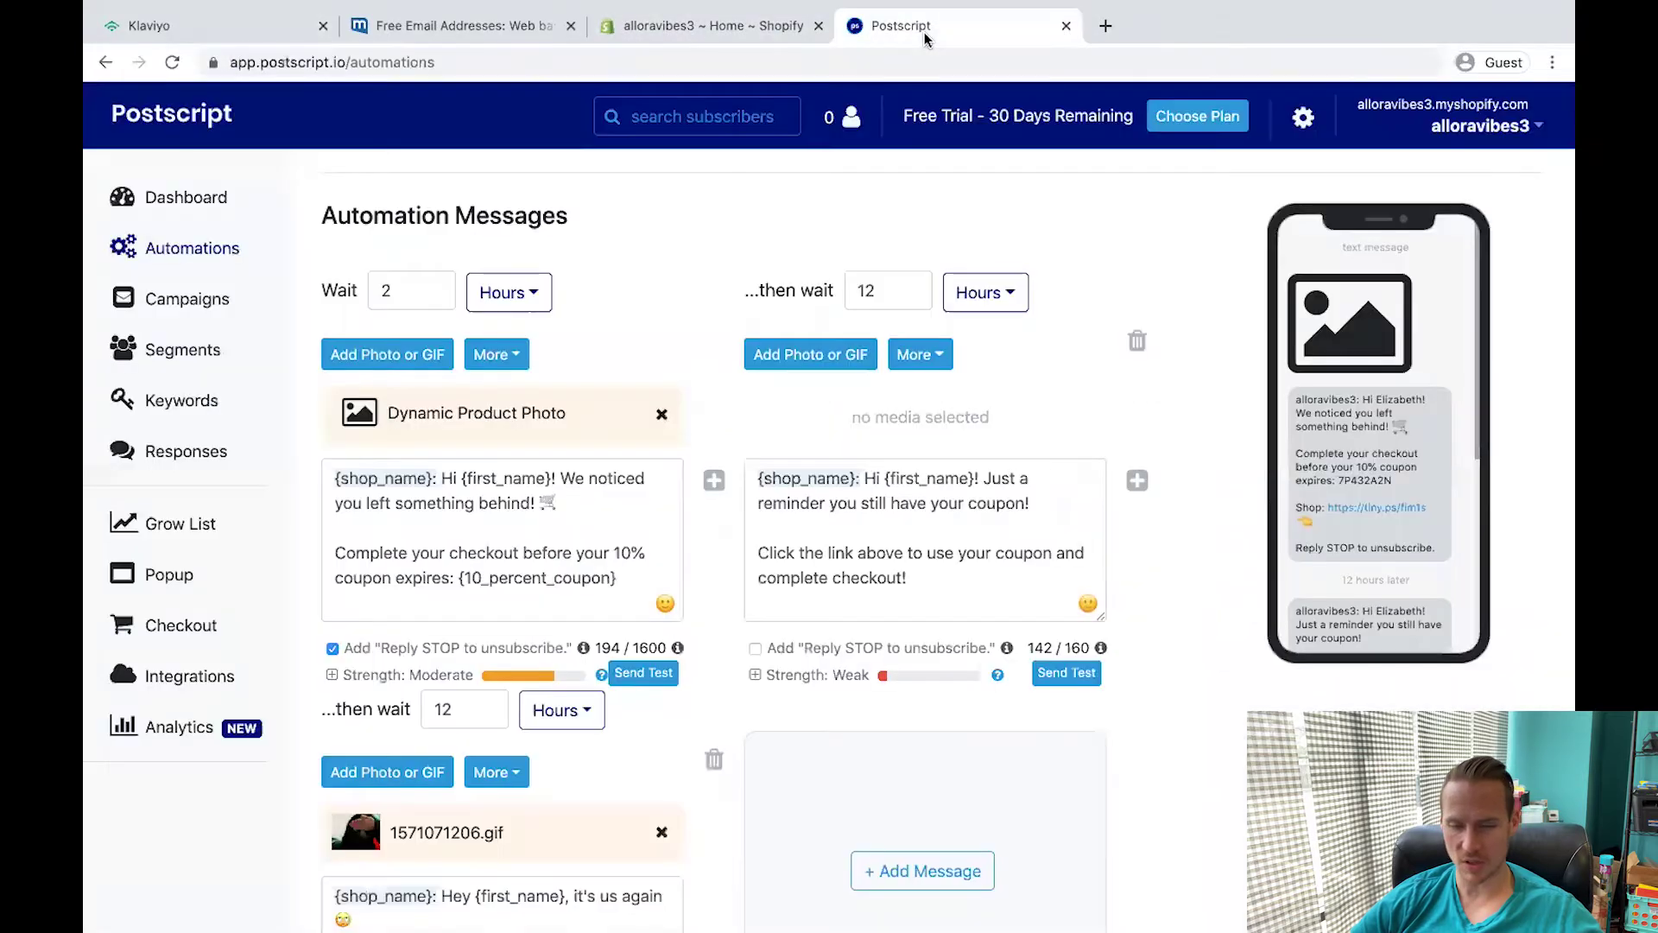
pyautogui.moveTo(618, 577); pyautogui.dragTo(441, 477)
pyautogui.write('Hello, {FirstName}. We noticed there were some items left in your shopping cart at Lujoso Selection, complete your order here {AbandonedCheckoutUrl}')
# Remove the third message's GIF and try the first message's insert options, including a product link.
pyautogui.moveTo(579, 472); pyautogui.dragTo(488, 477)
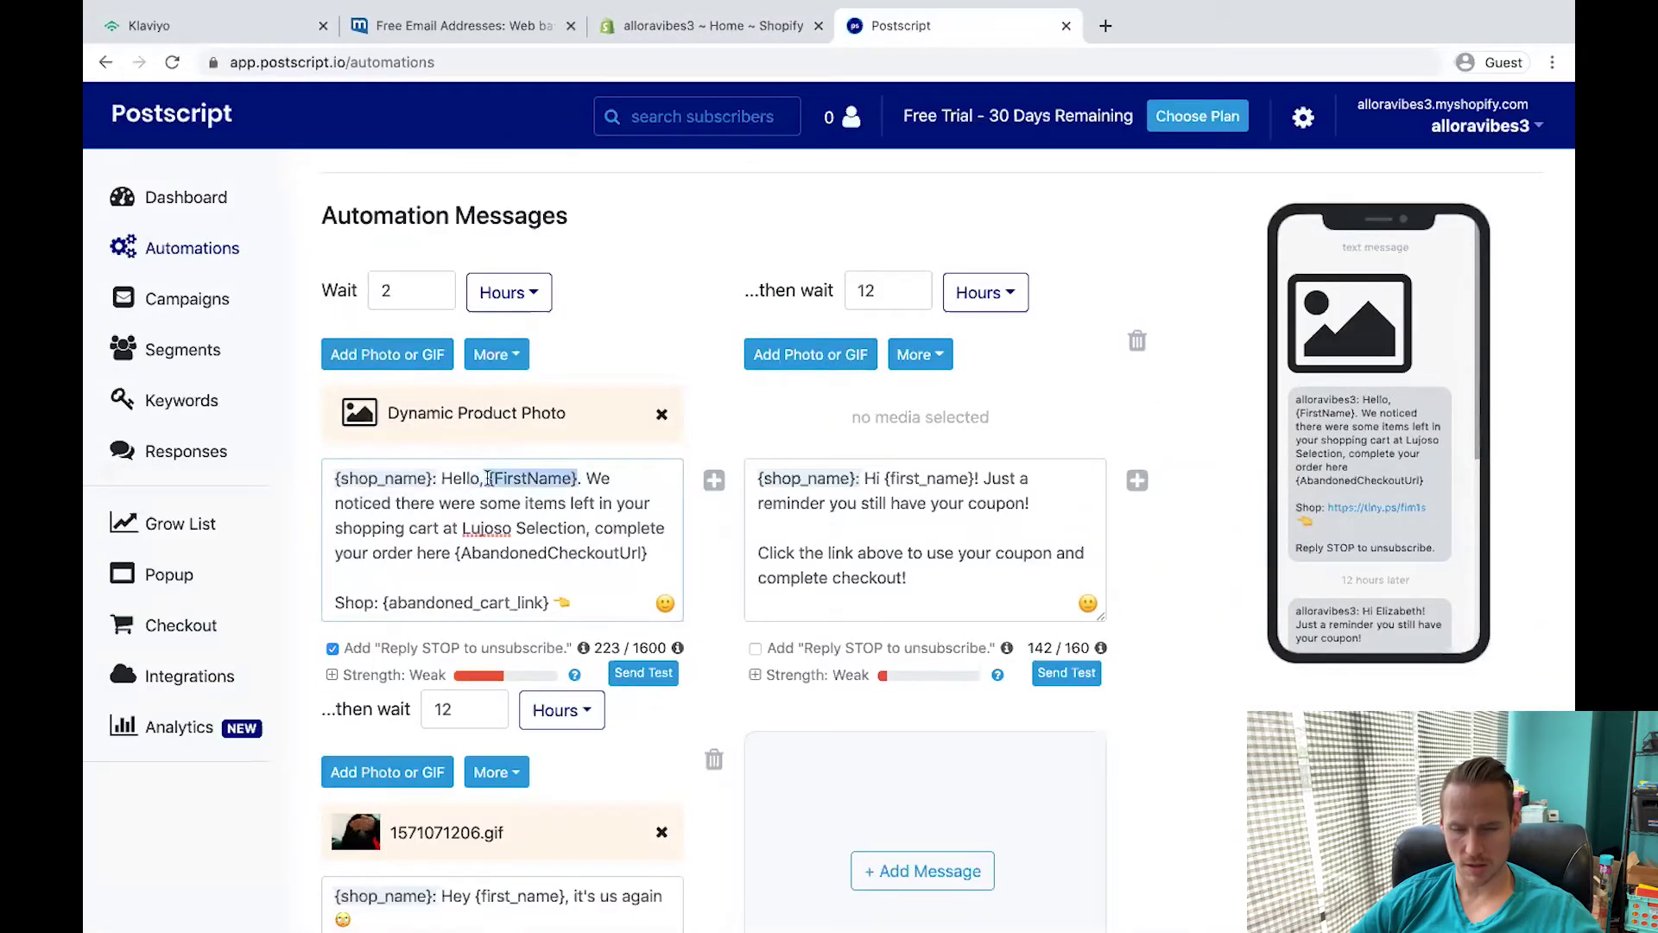
pyautogui.click(496, 355)
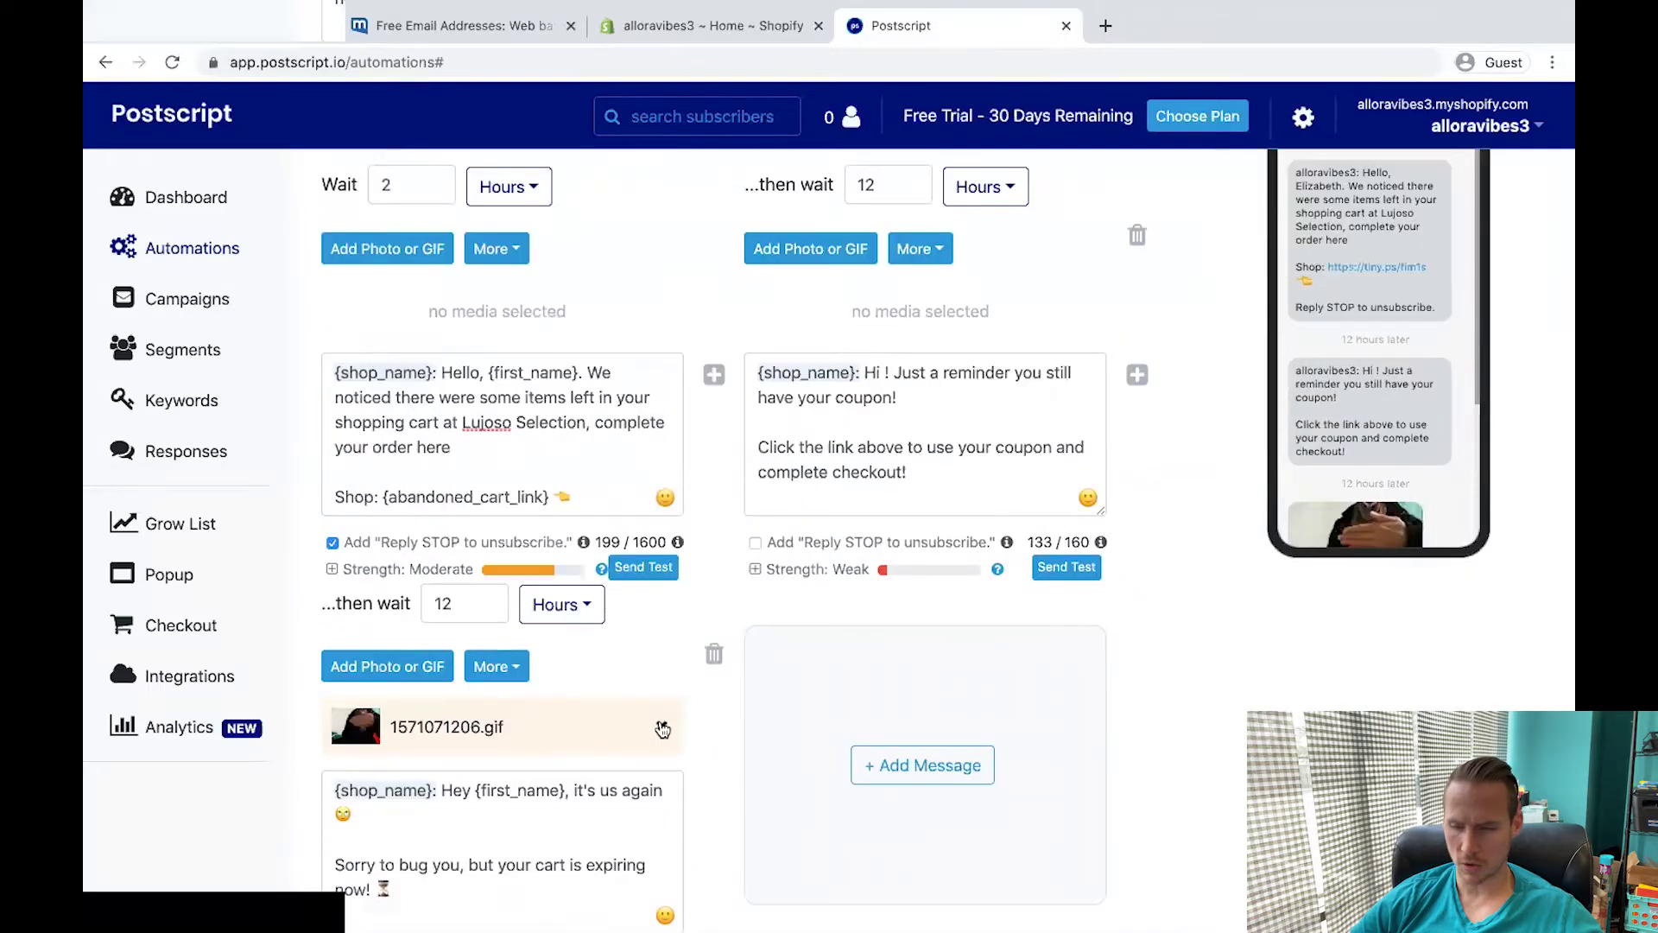
pyautogui.click(662, 730)
pyautogui.scroll(3, 518, 431)
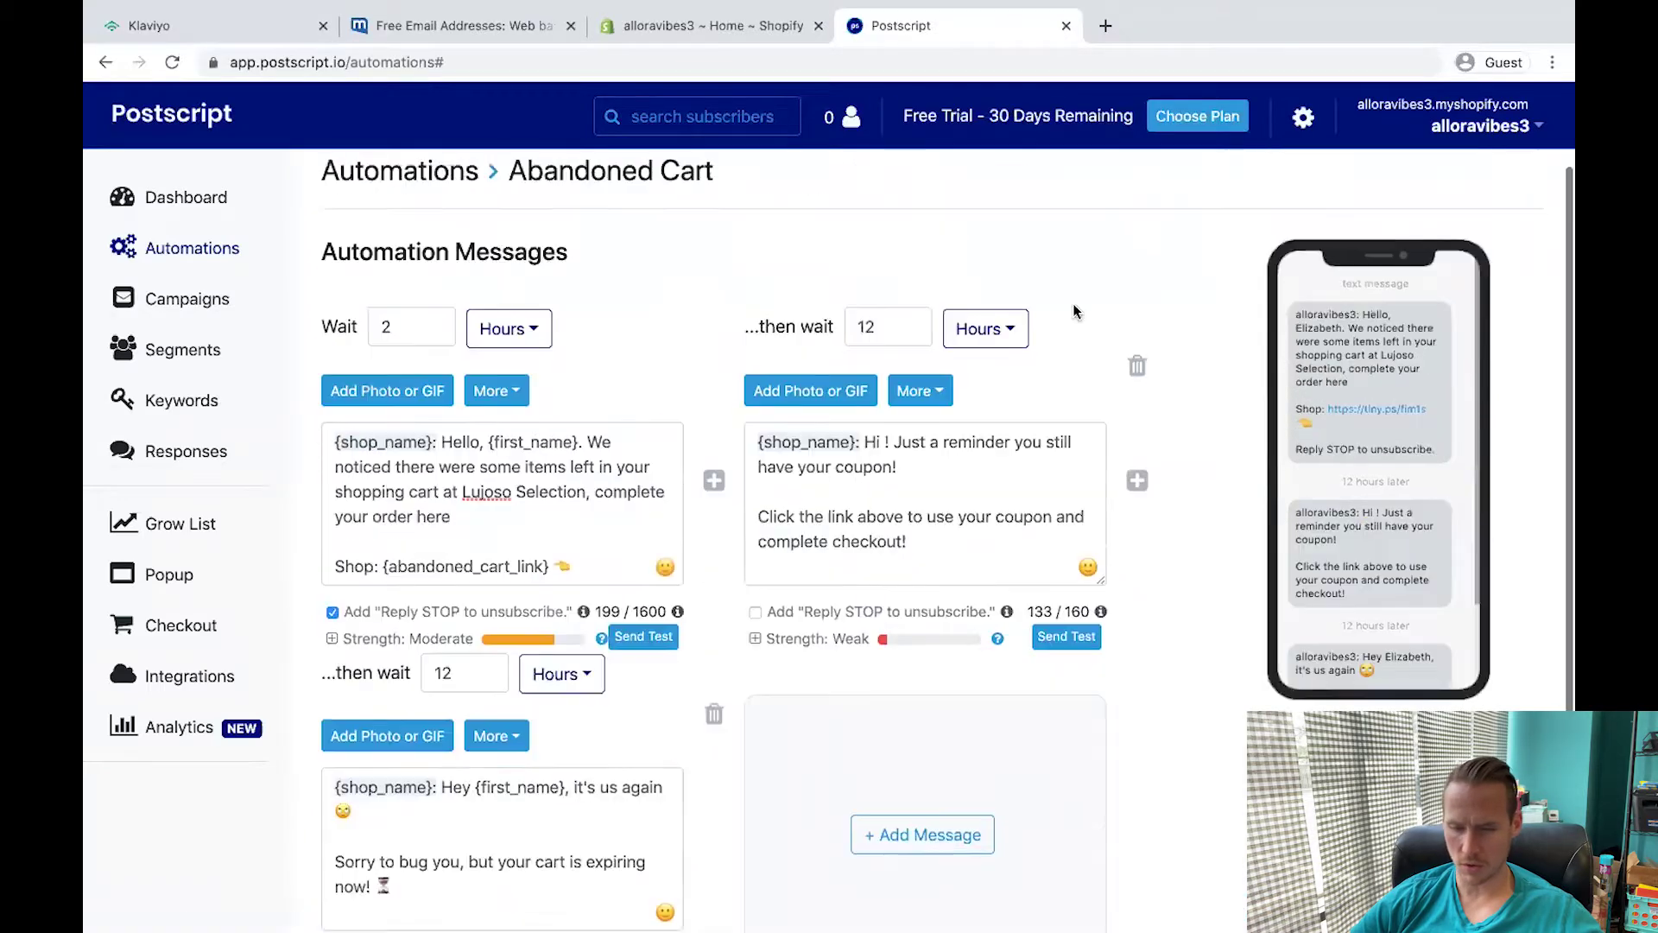
pyautogui.click(496, 393)
pyautogui.scroll(-1, 510, 414)
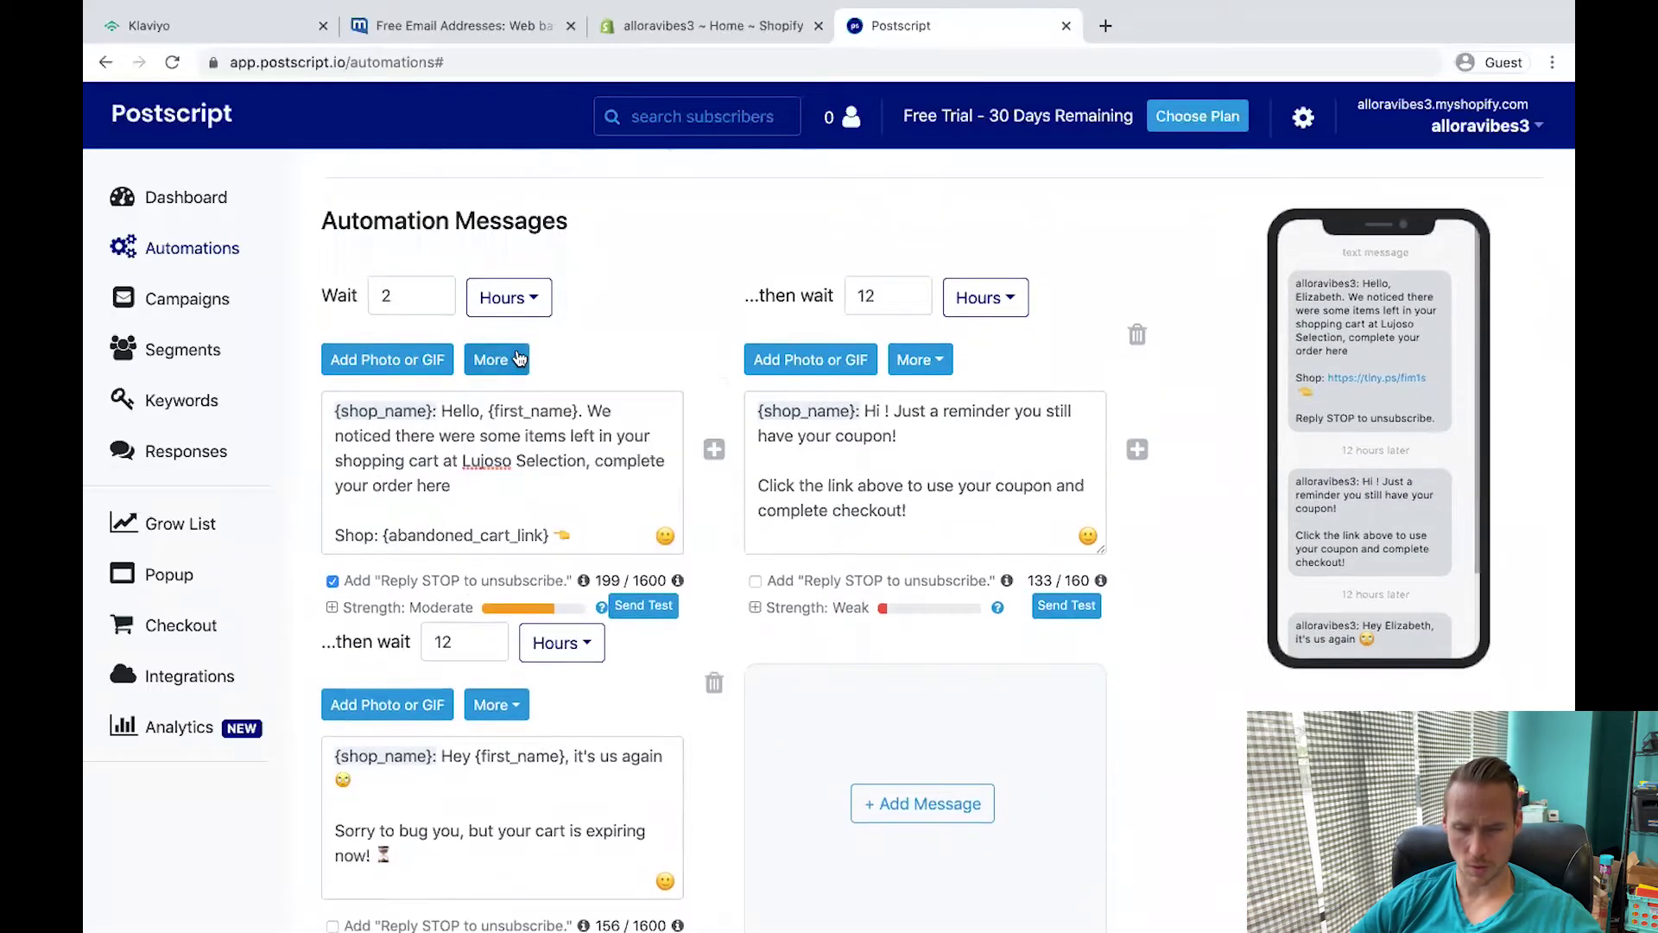
pyautogui.click(497, 359)
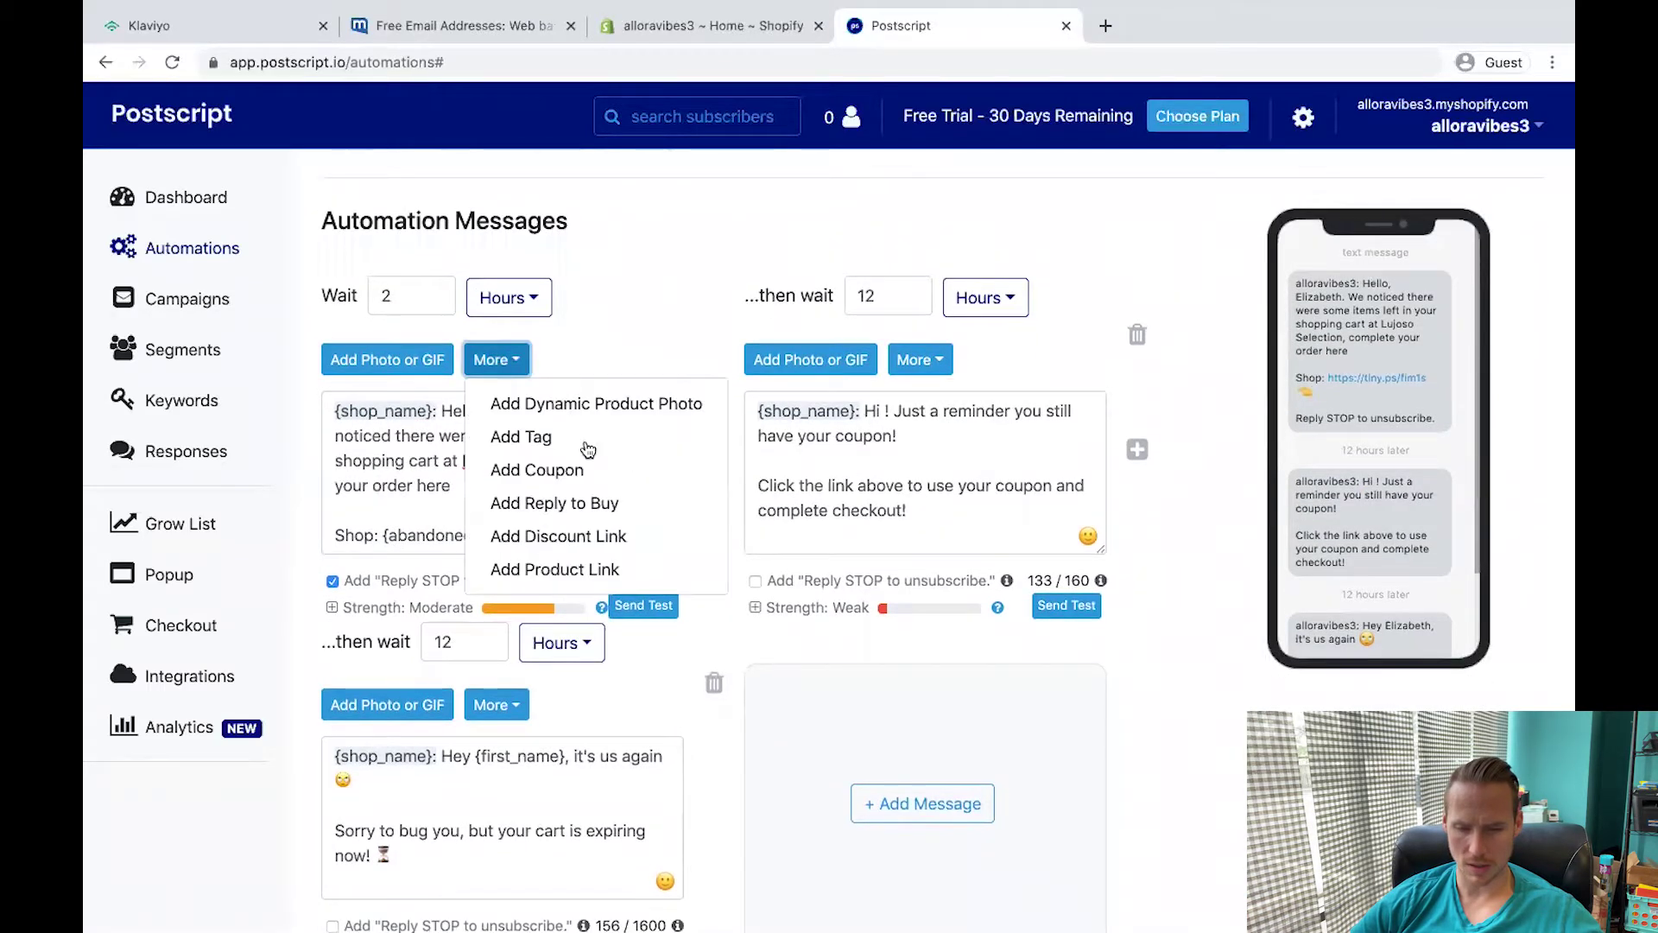
pyautogui.click(600, 573)
pyautogui.click(573, 470)
pyautogui.scroll(-3, 561, 518)
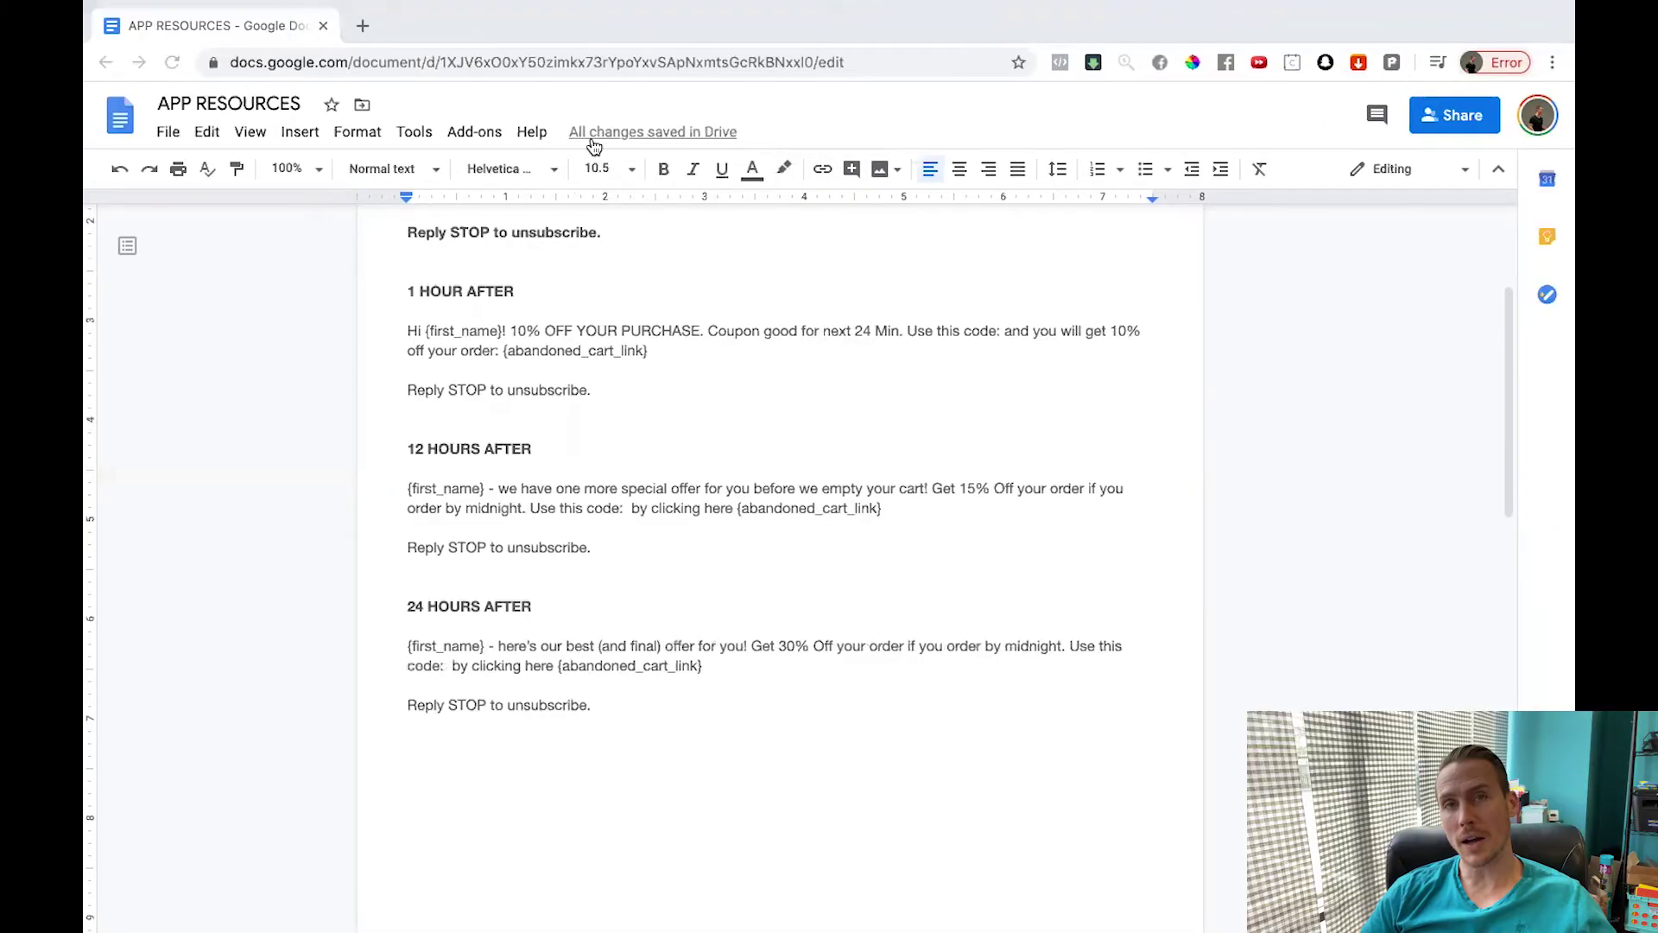
pyautogui.scroll(5, 545, 363)
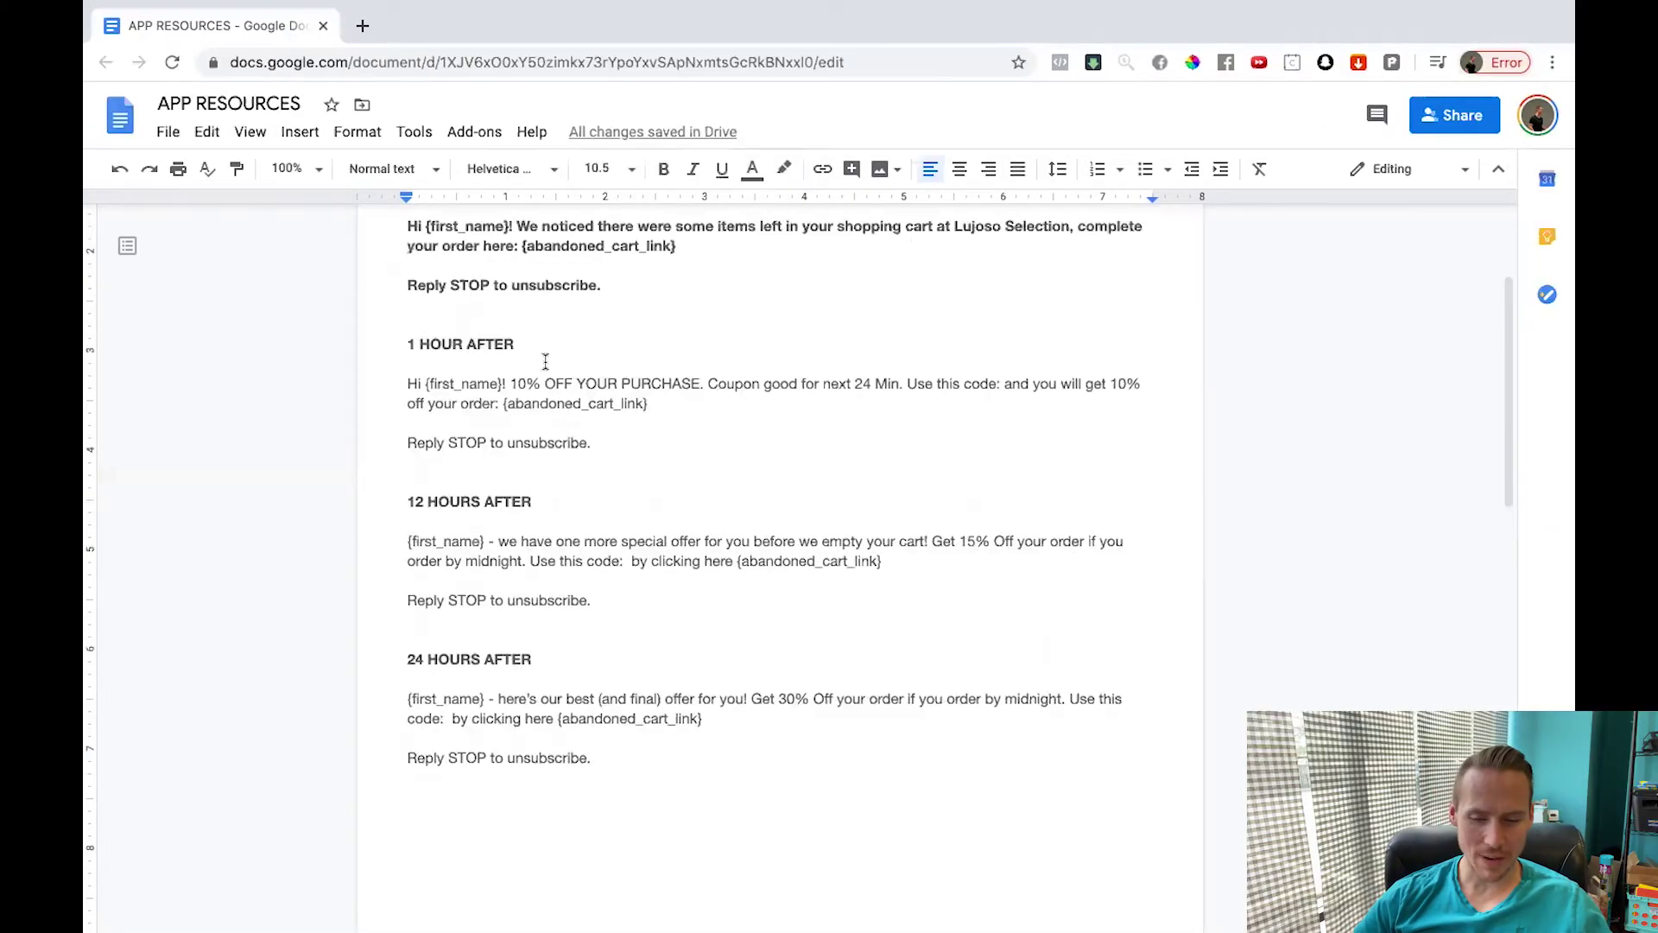
pyautogui.scroll(-1, 545, 364)
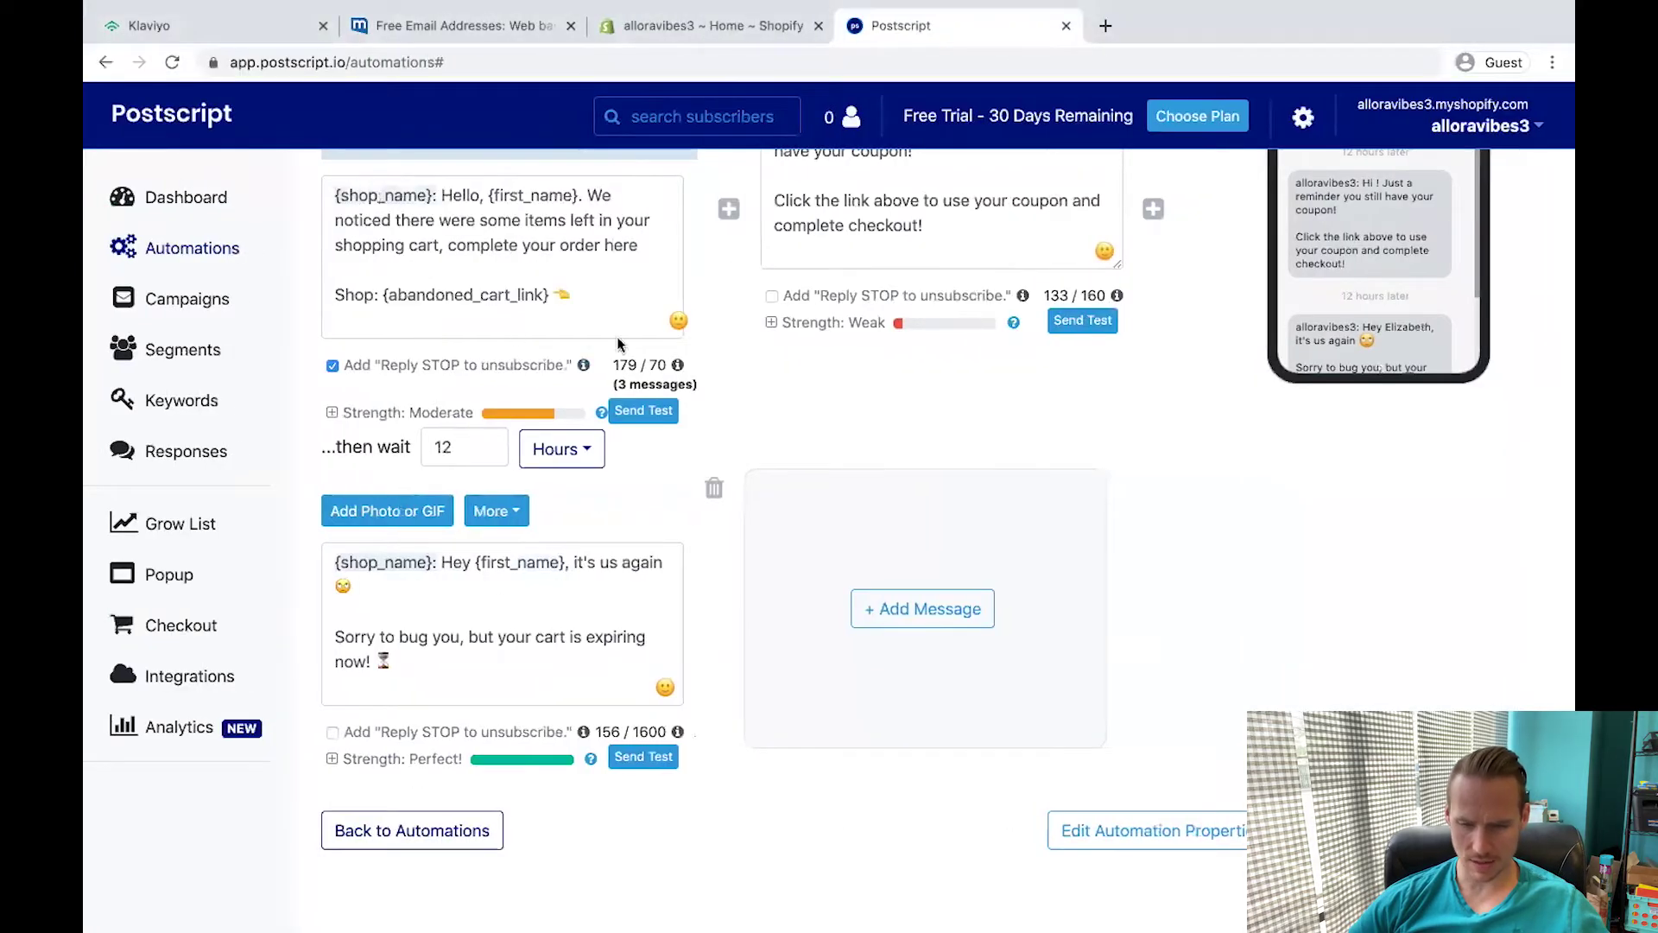
pyautogui.scroll(5, 518, 335)
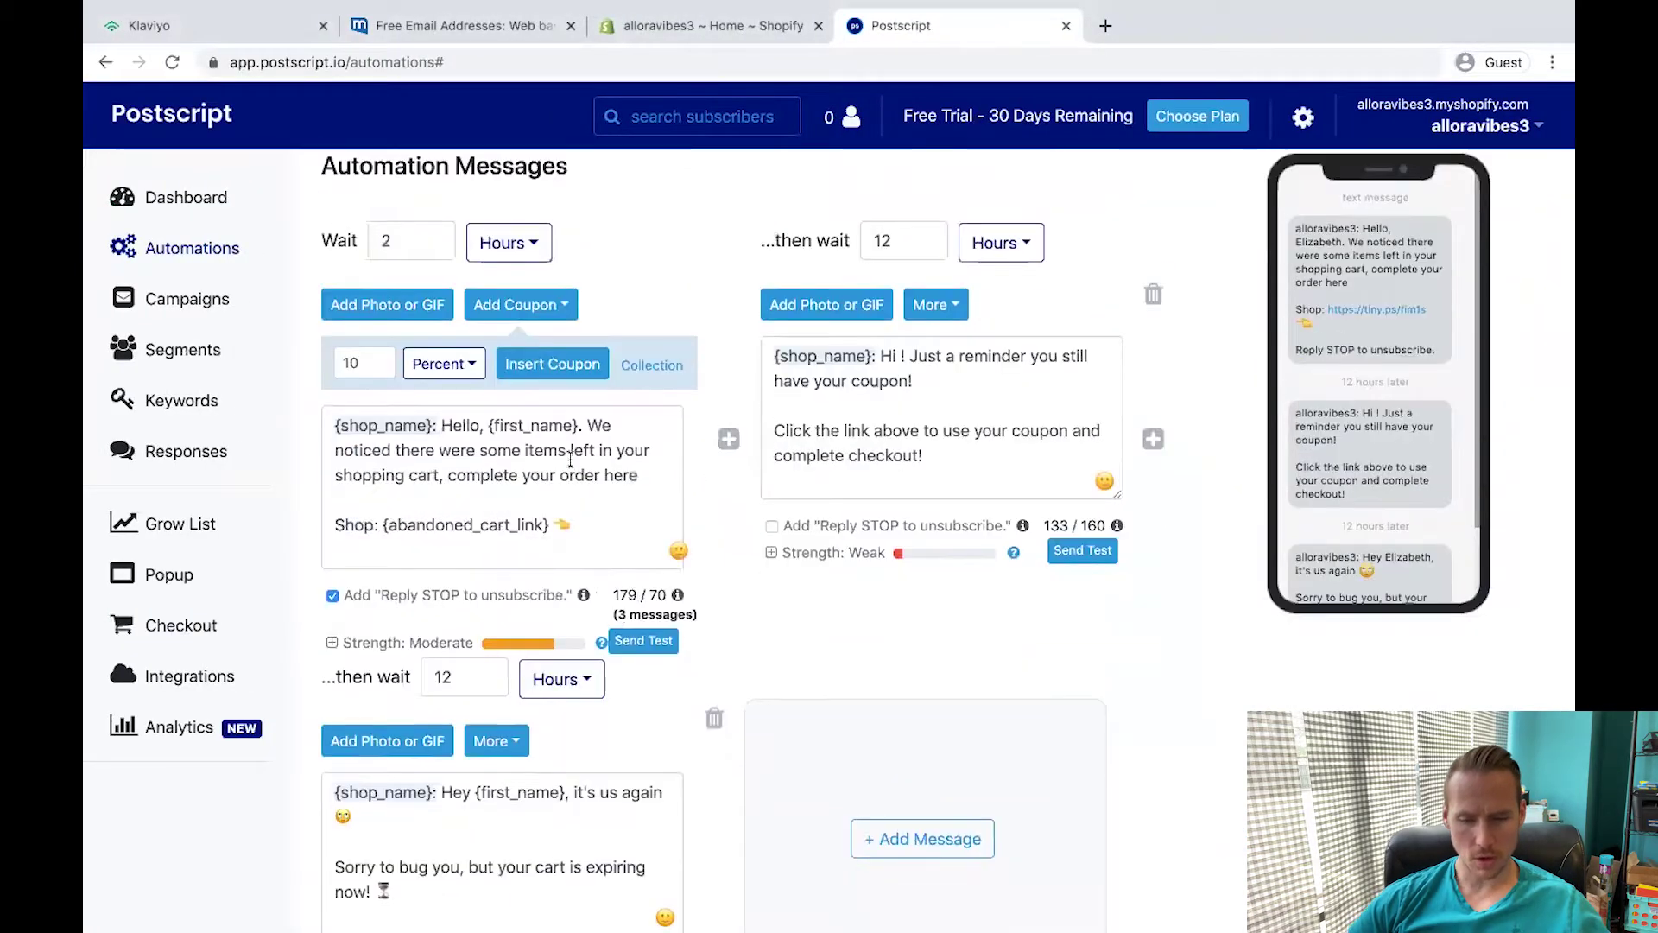
# Trim the blank lines from the first reminder message.
pyautogui.scroll(-1, 569, 461)
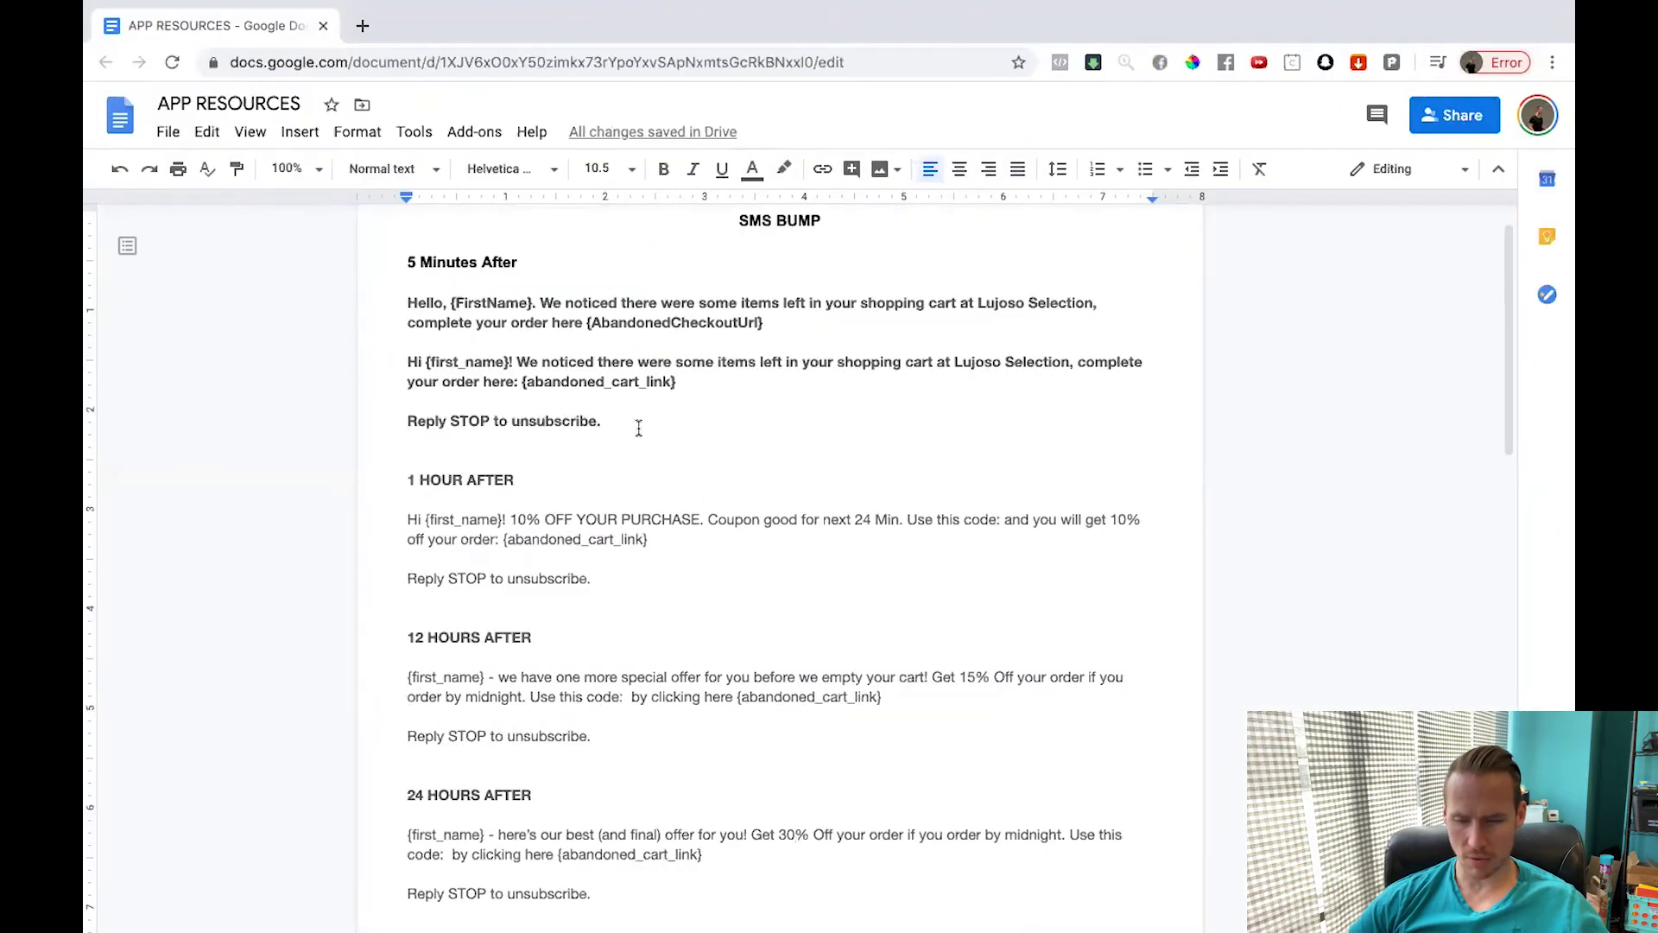
pyautogui.moveTo(639, 423); pyautogui.dragTo(342, 297)
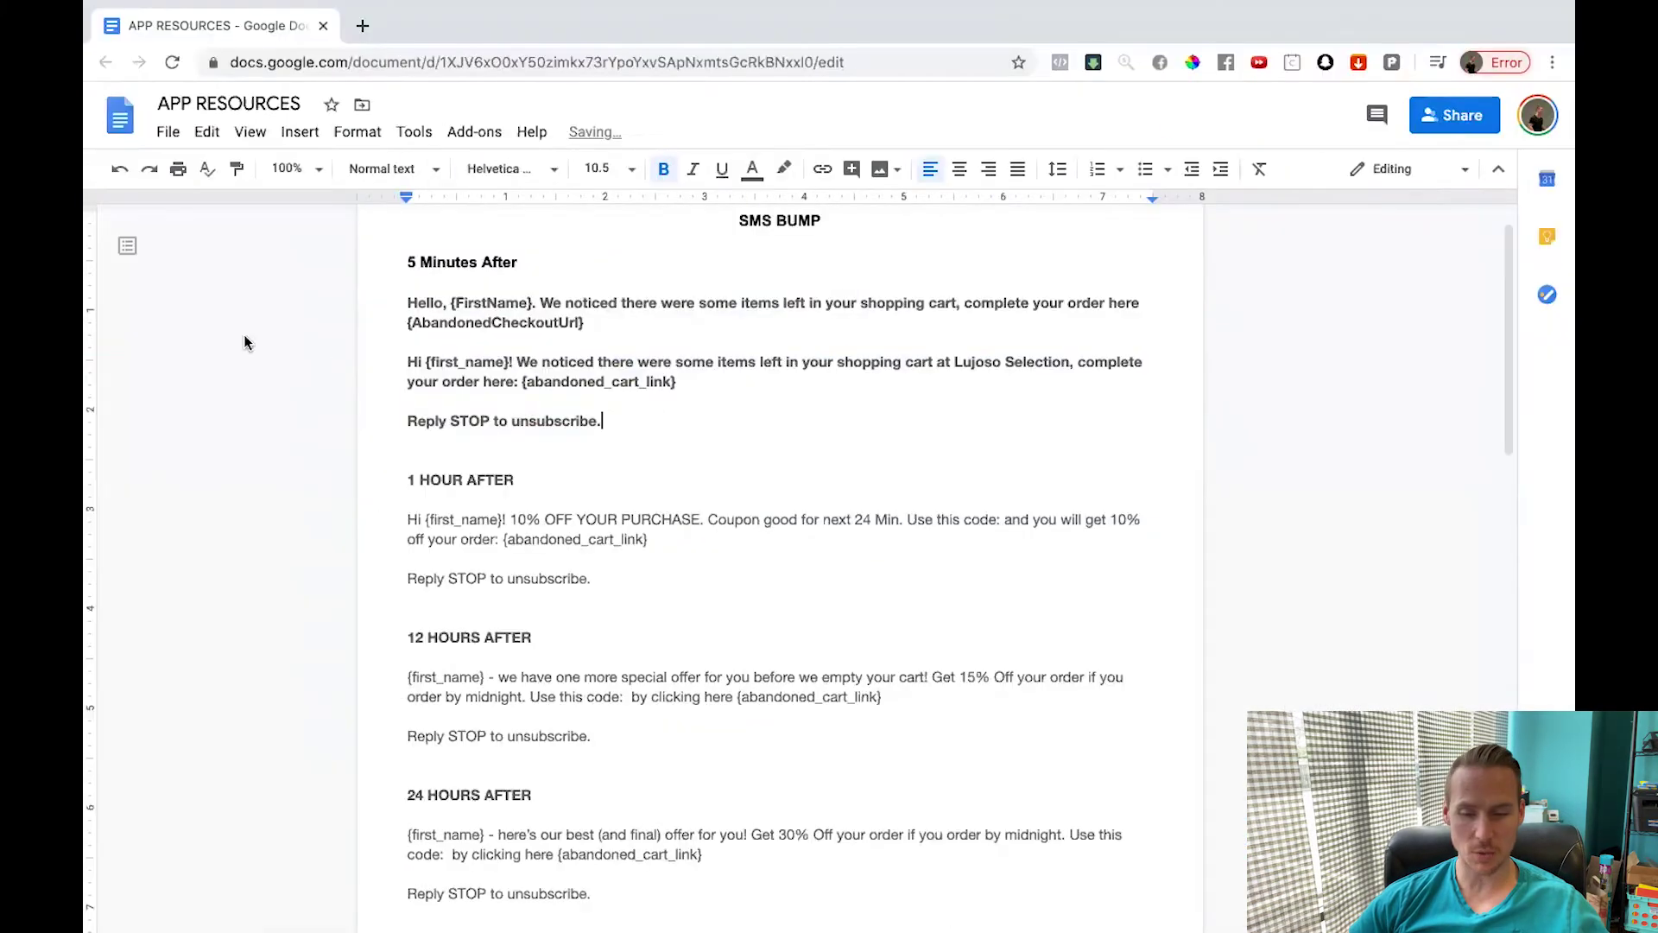
pyautogui.moveTo(604, 421); pyautogui.dragTo(256, 314)
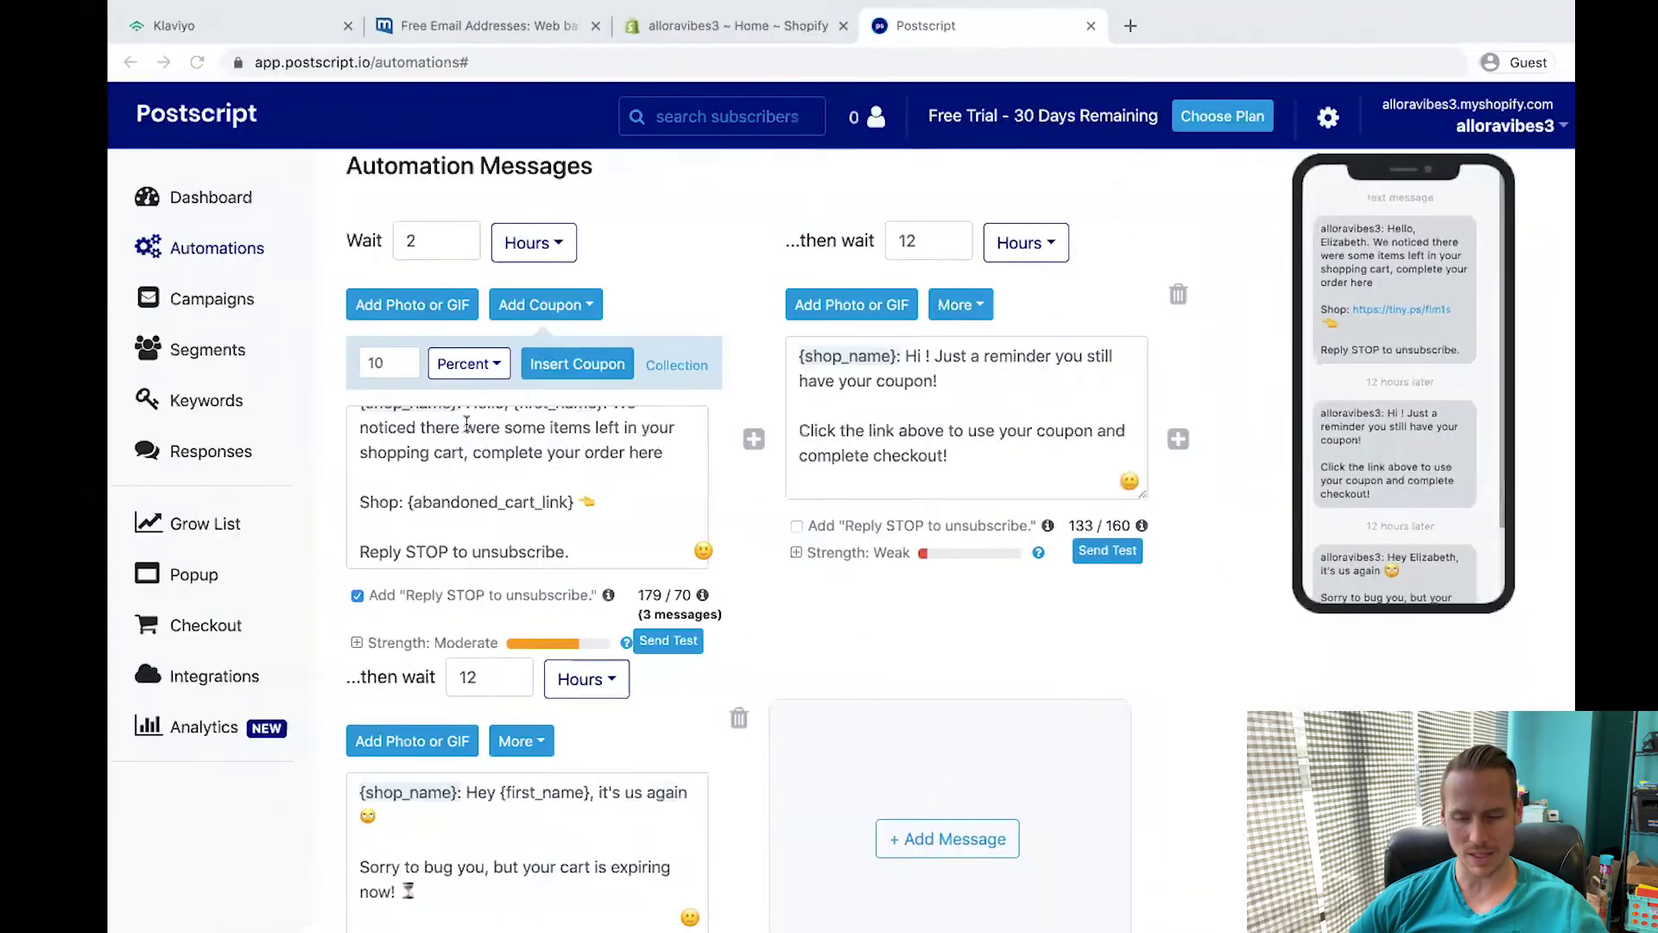
pyautogui.scroll(-2, 467, 423)
pyautogui.hotkey('ctrl', 'a')
pyautogui.press('Right')
pyautogui.press('BackSpace')
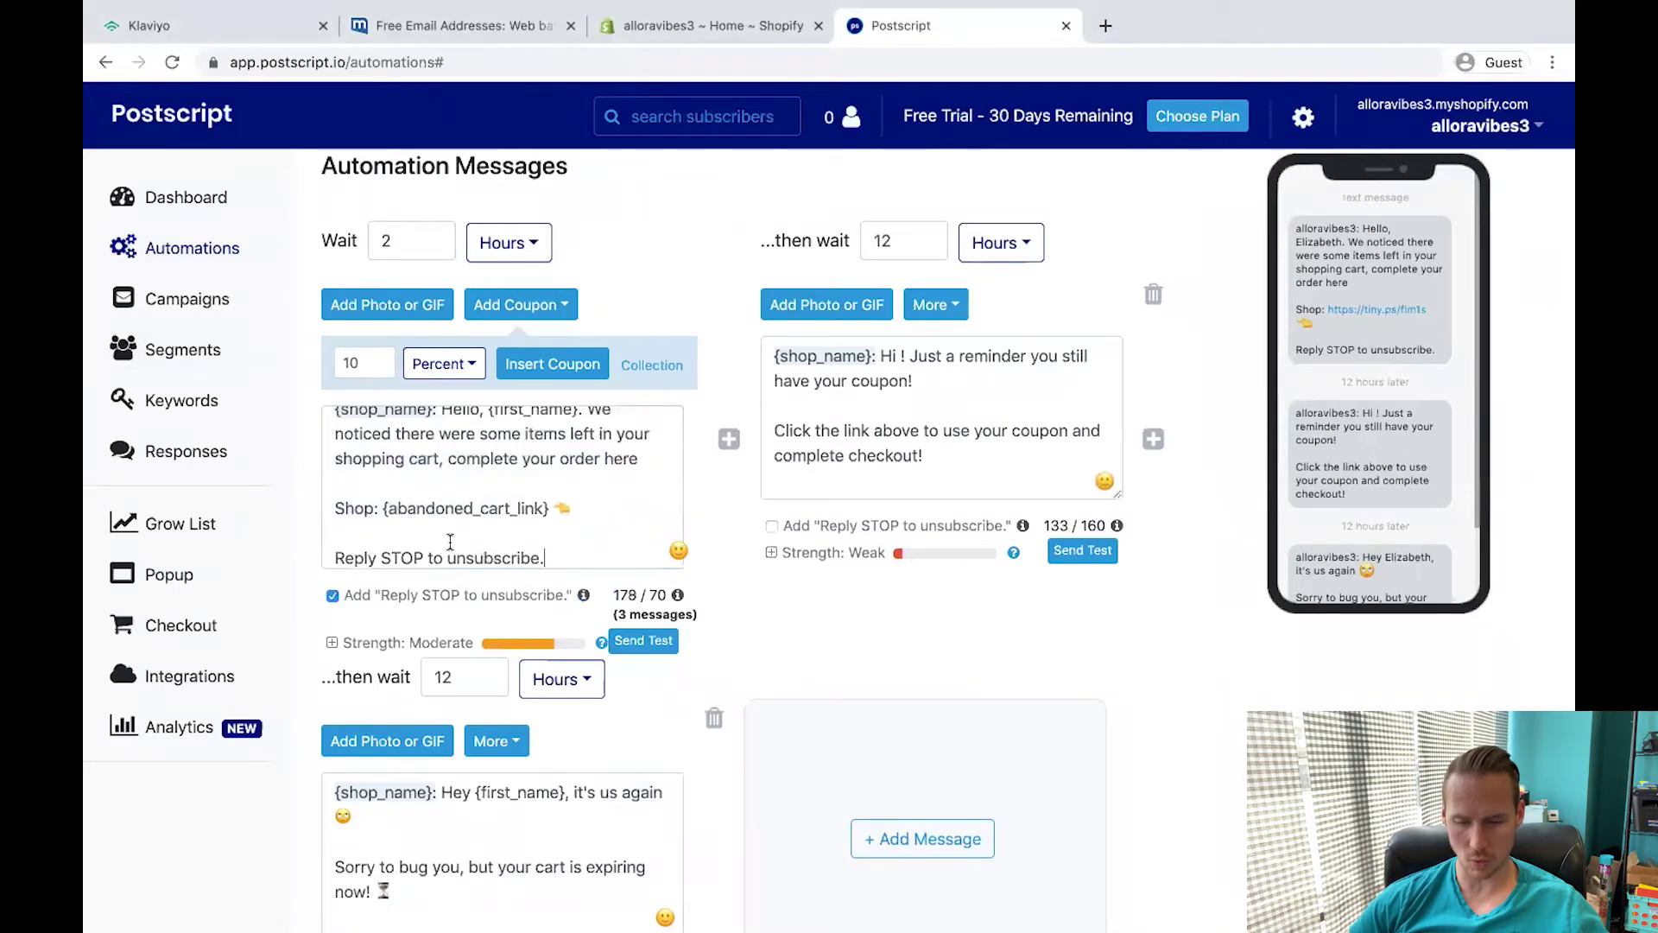
pyautogui.scroll(1, 360, 457)
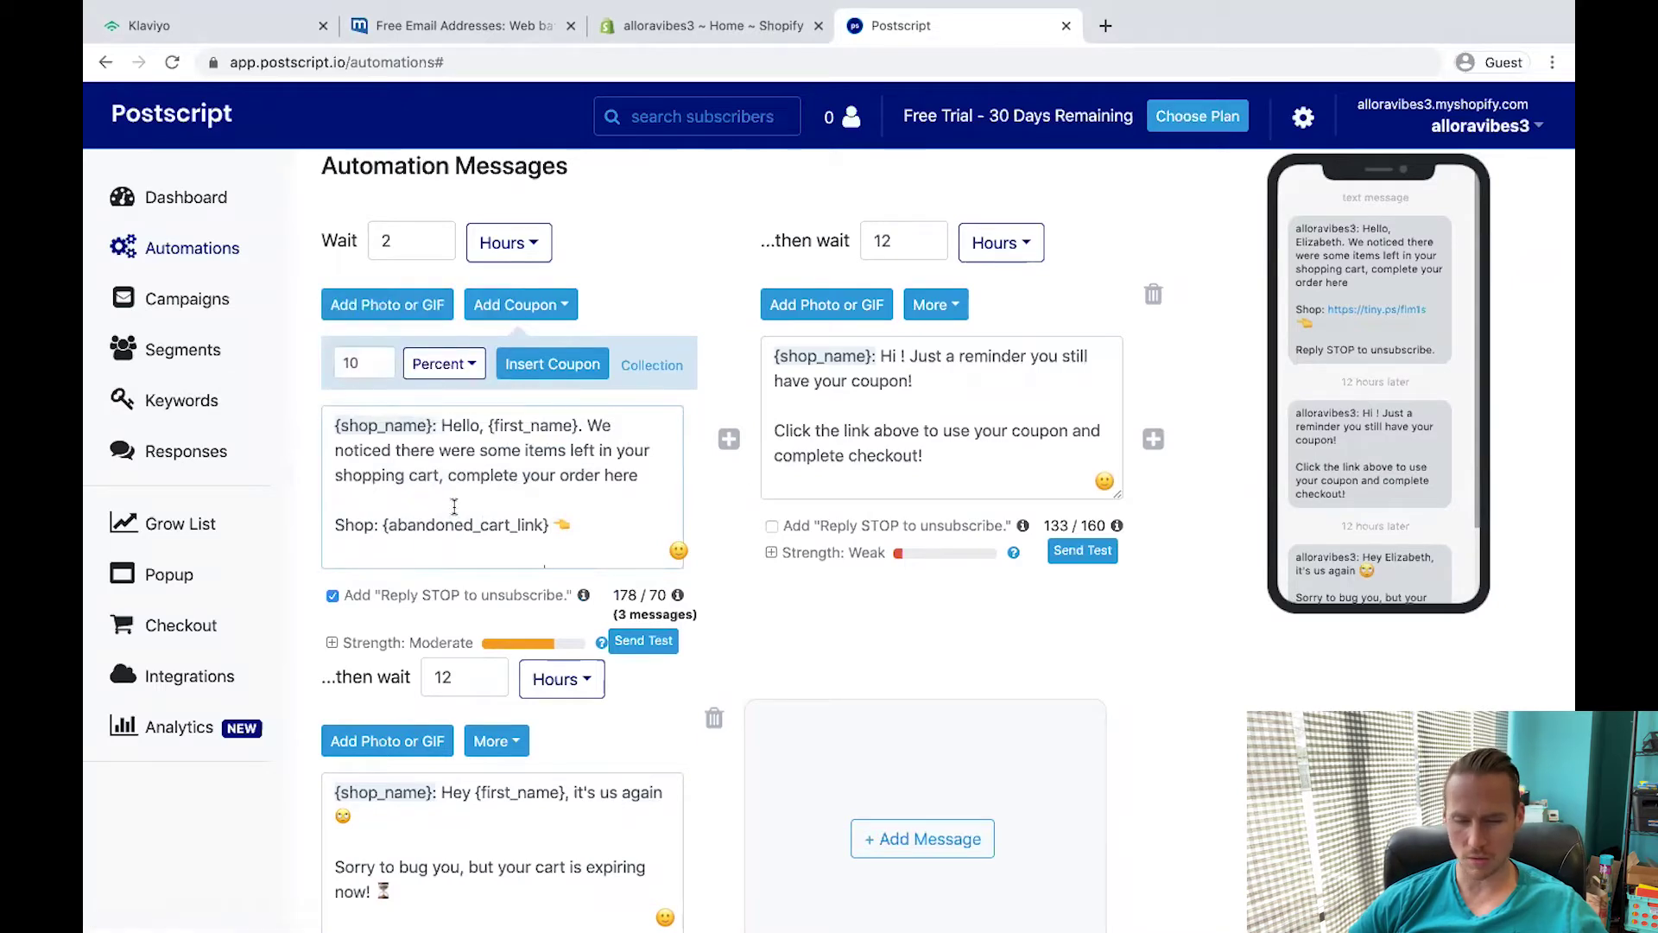
pyautogui.press('BackSpace')
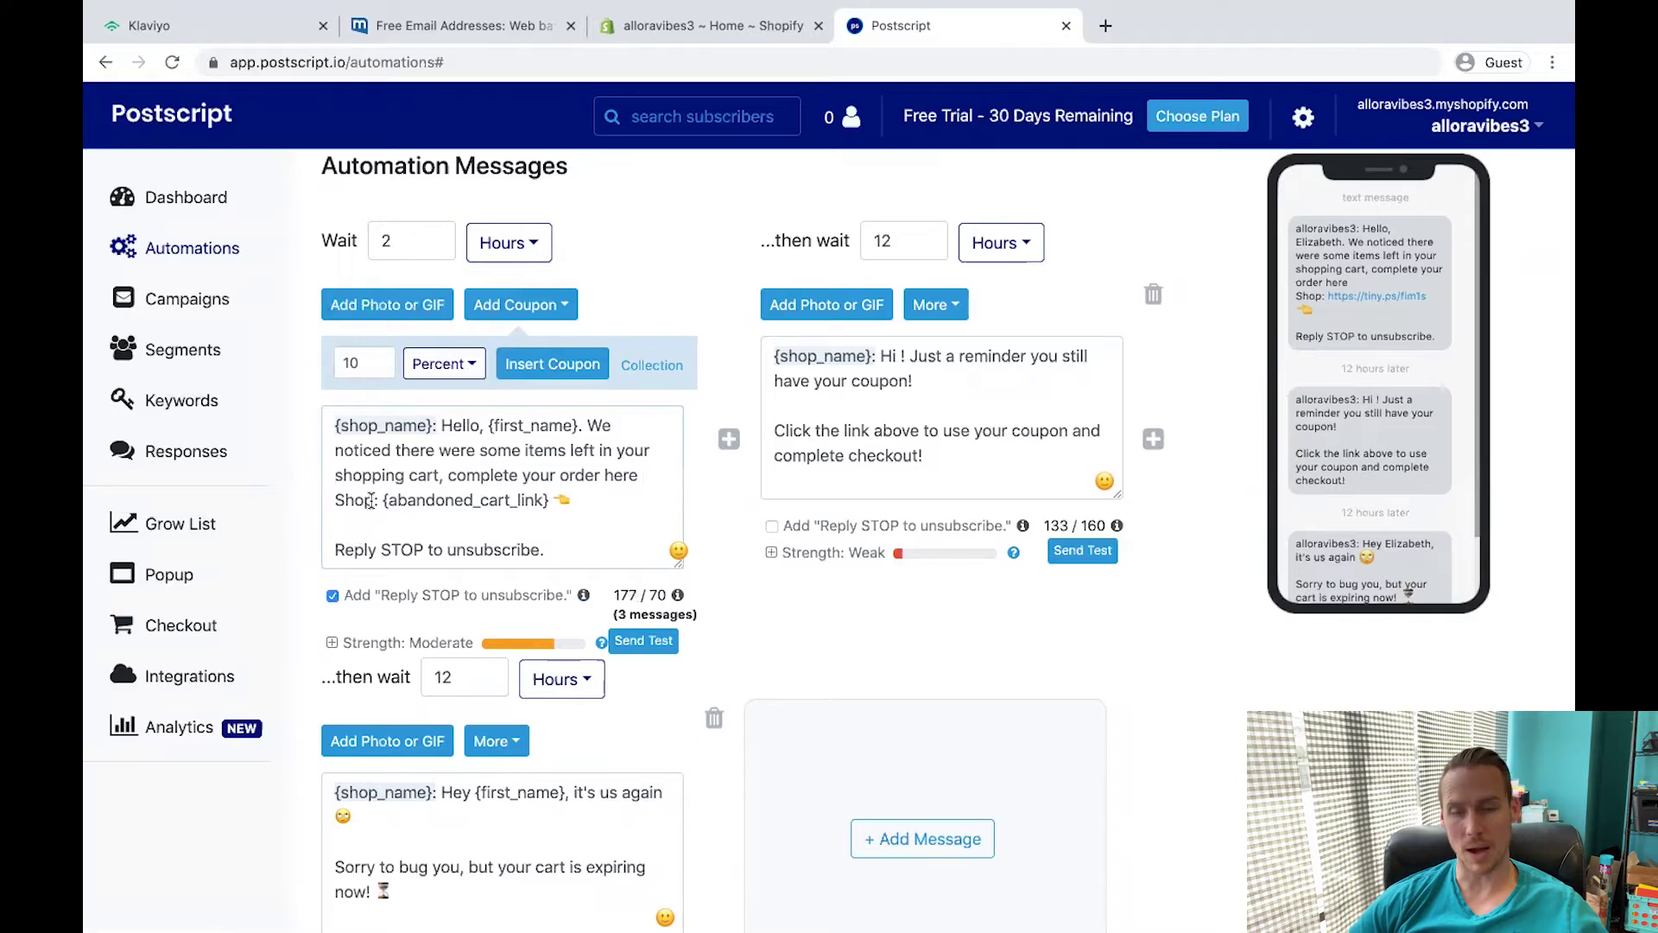
pyautogui.scroll(-1, 380, 388)
# Set the first wait to 5 Minutes and change the second wait from 12 to 1.
pyautogui.click(395, 199)
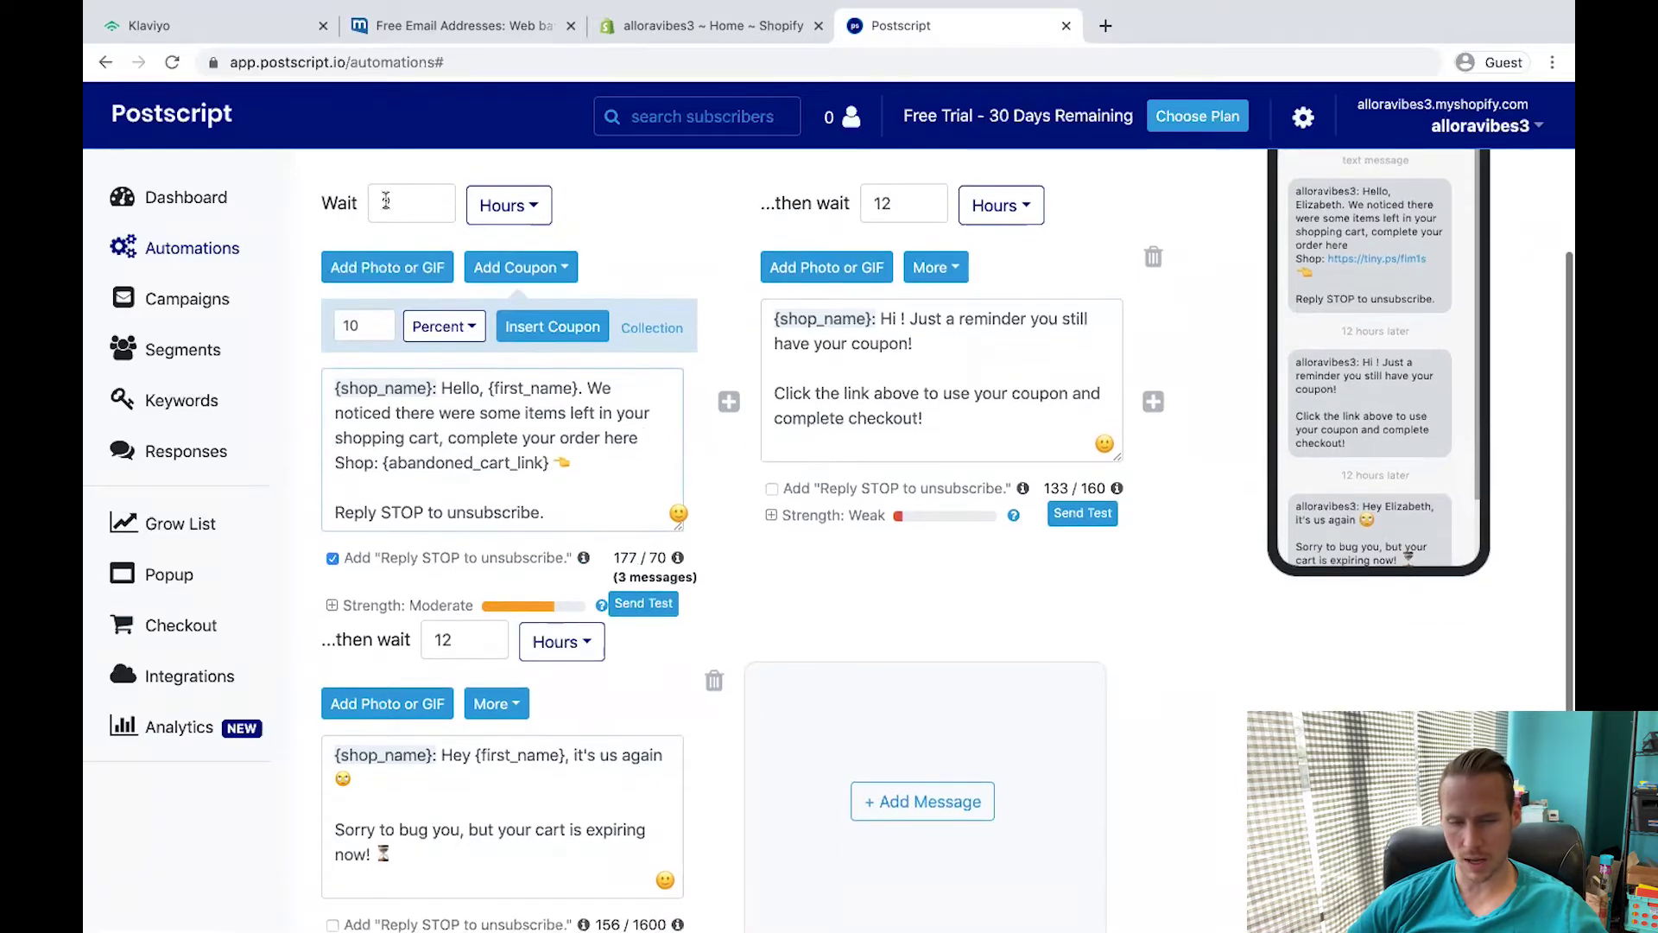
pyautogui.press('BackSpace')
pyautogui.write('5')
pyautogui.click(508, 205)
pyautogui.click(534, 252)
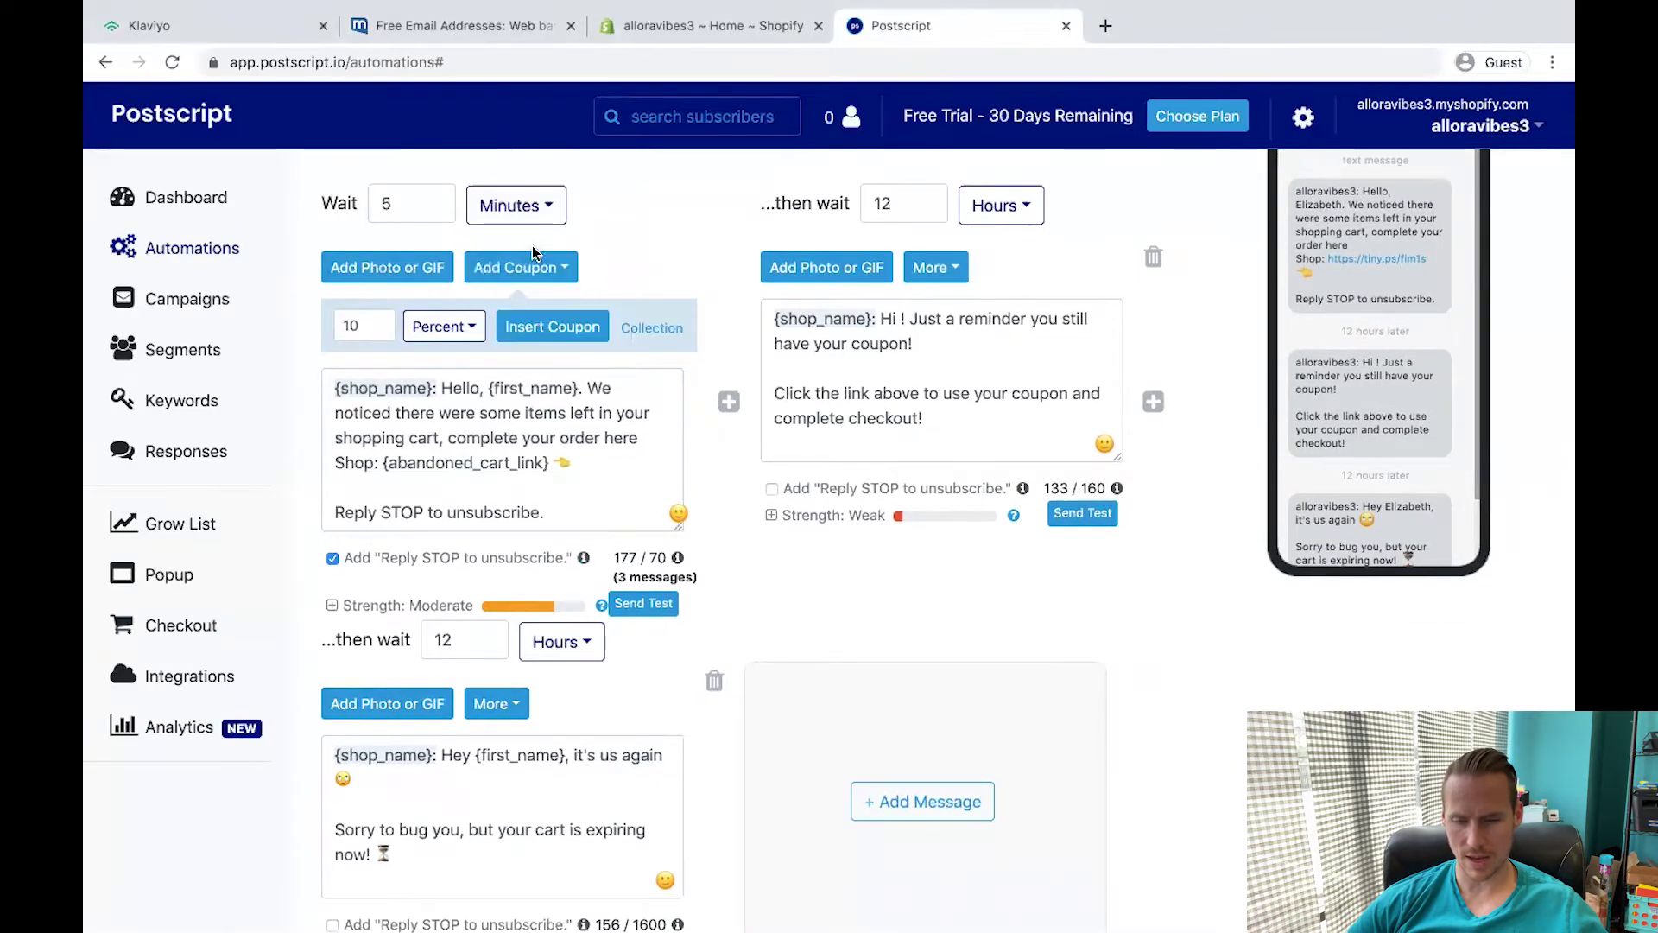
pyautogui.scroll(3, 719, 296)
pyautogui.scroll(-5, 721, 296)
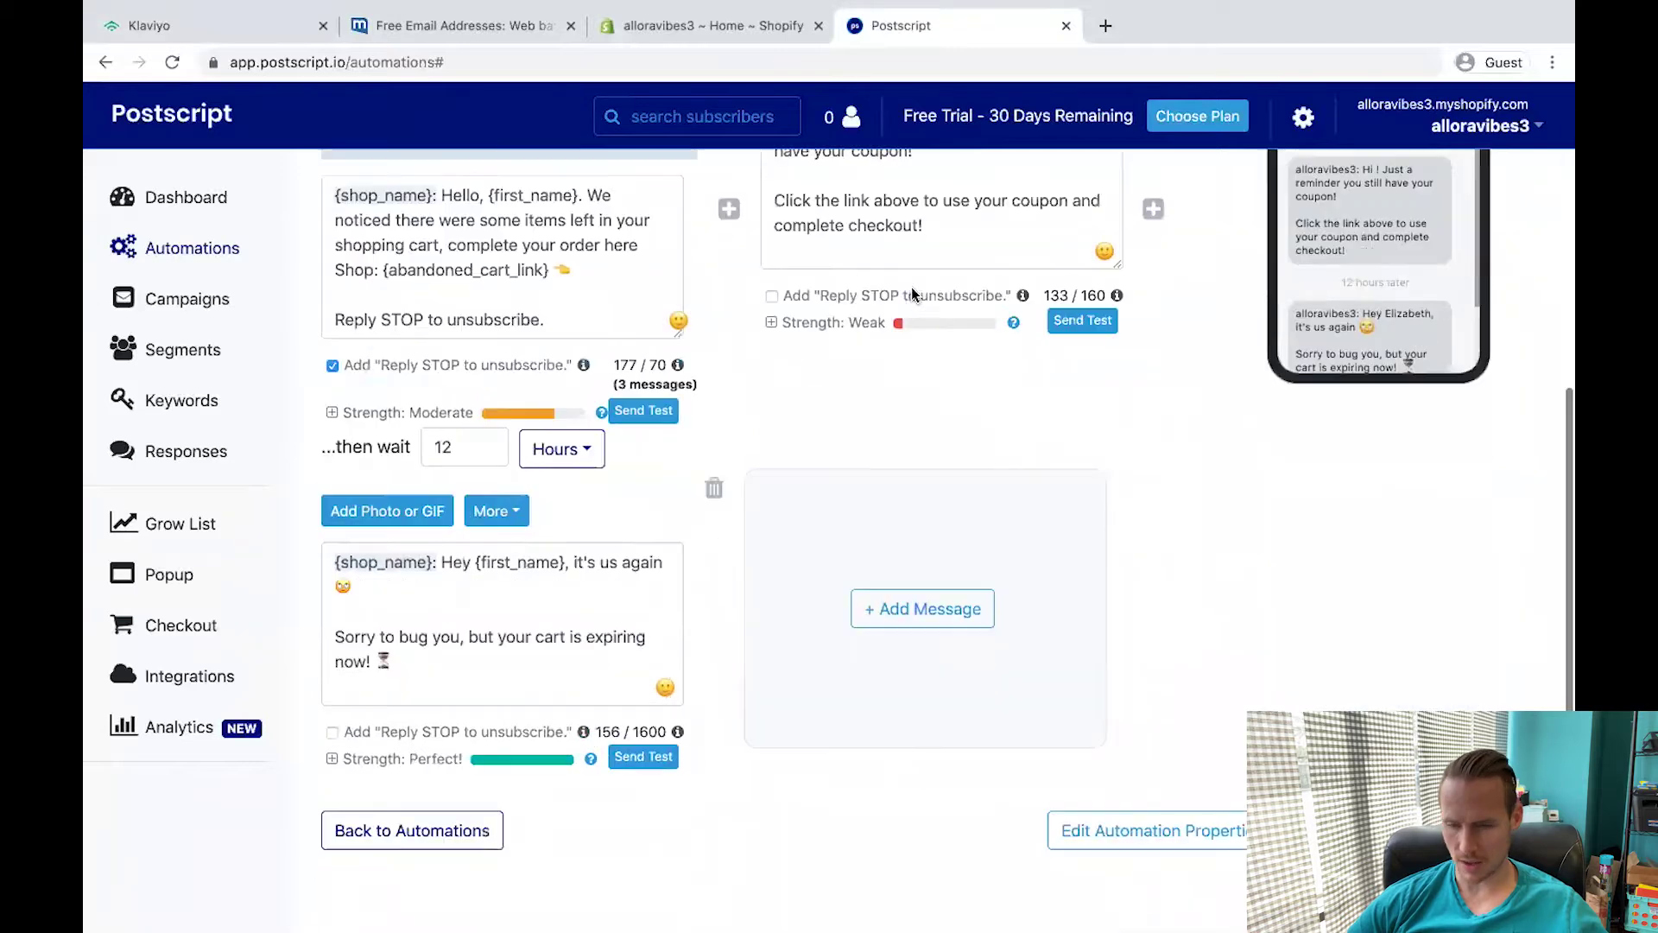
pyautogui.scroll(2, 904, 332)
pyautogui.scroll(4, 904, 333)
pyautogui.doubleClick(867, 300)
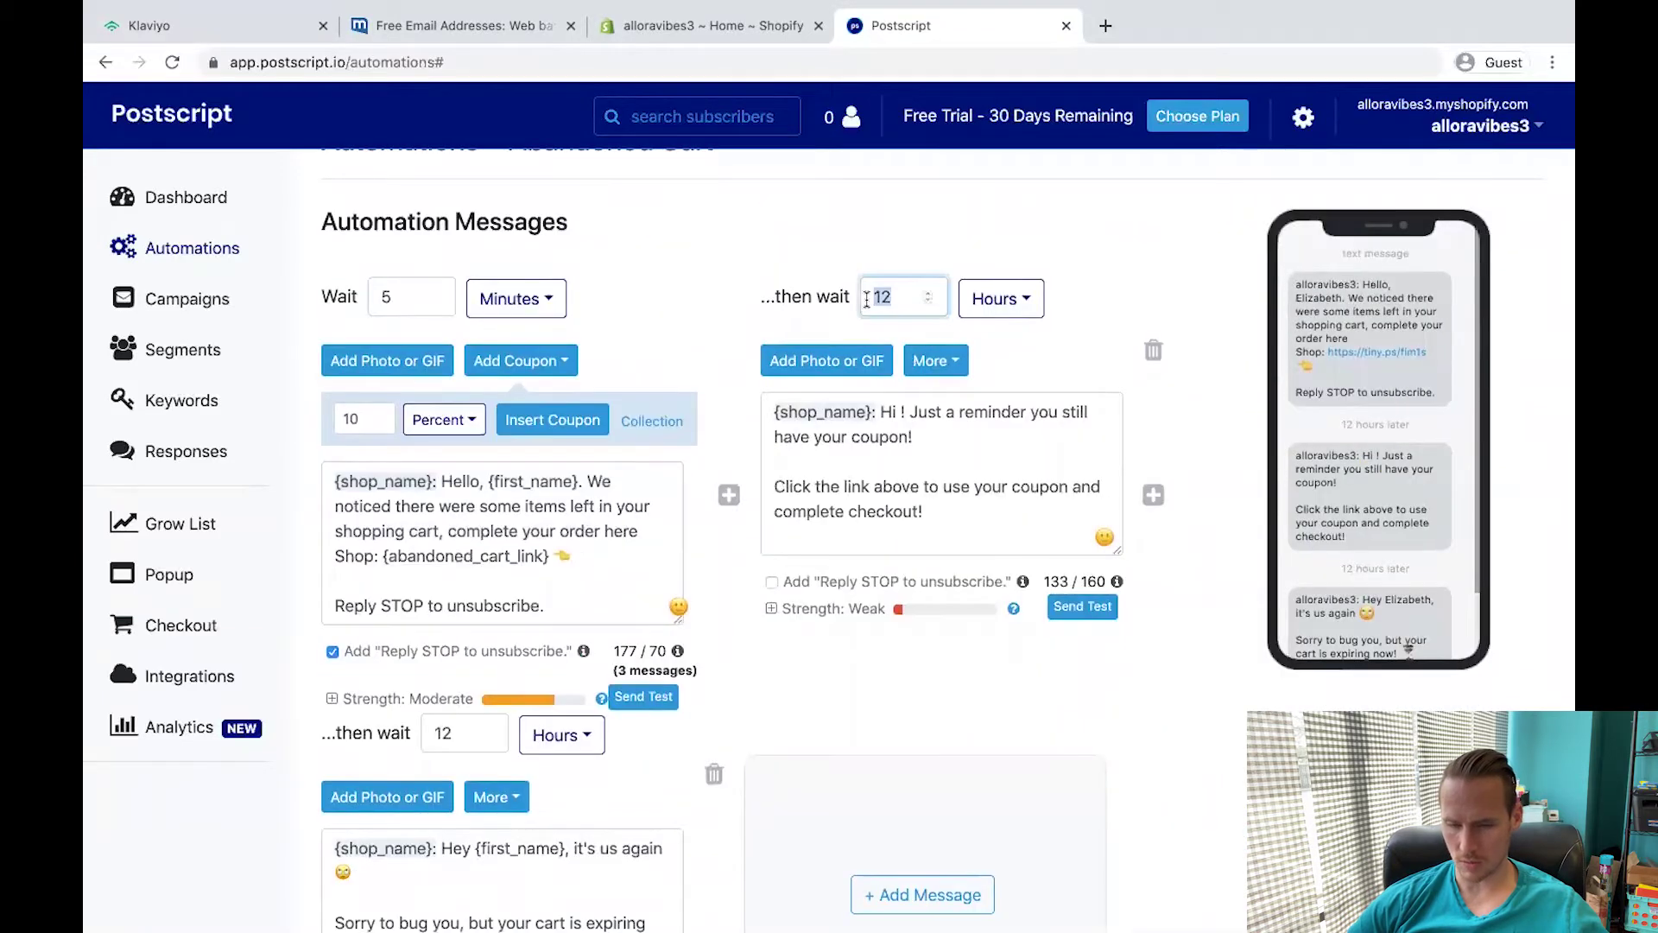
pyautogui.write('1')
pyautogui.press('Tab')
# Copy the 1 HOUR and 12 HOURS coupon messages from the template document, pasting the 12-hour text into message three.
pyautogui.press('super+grave')
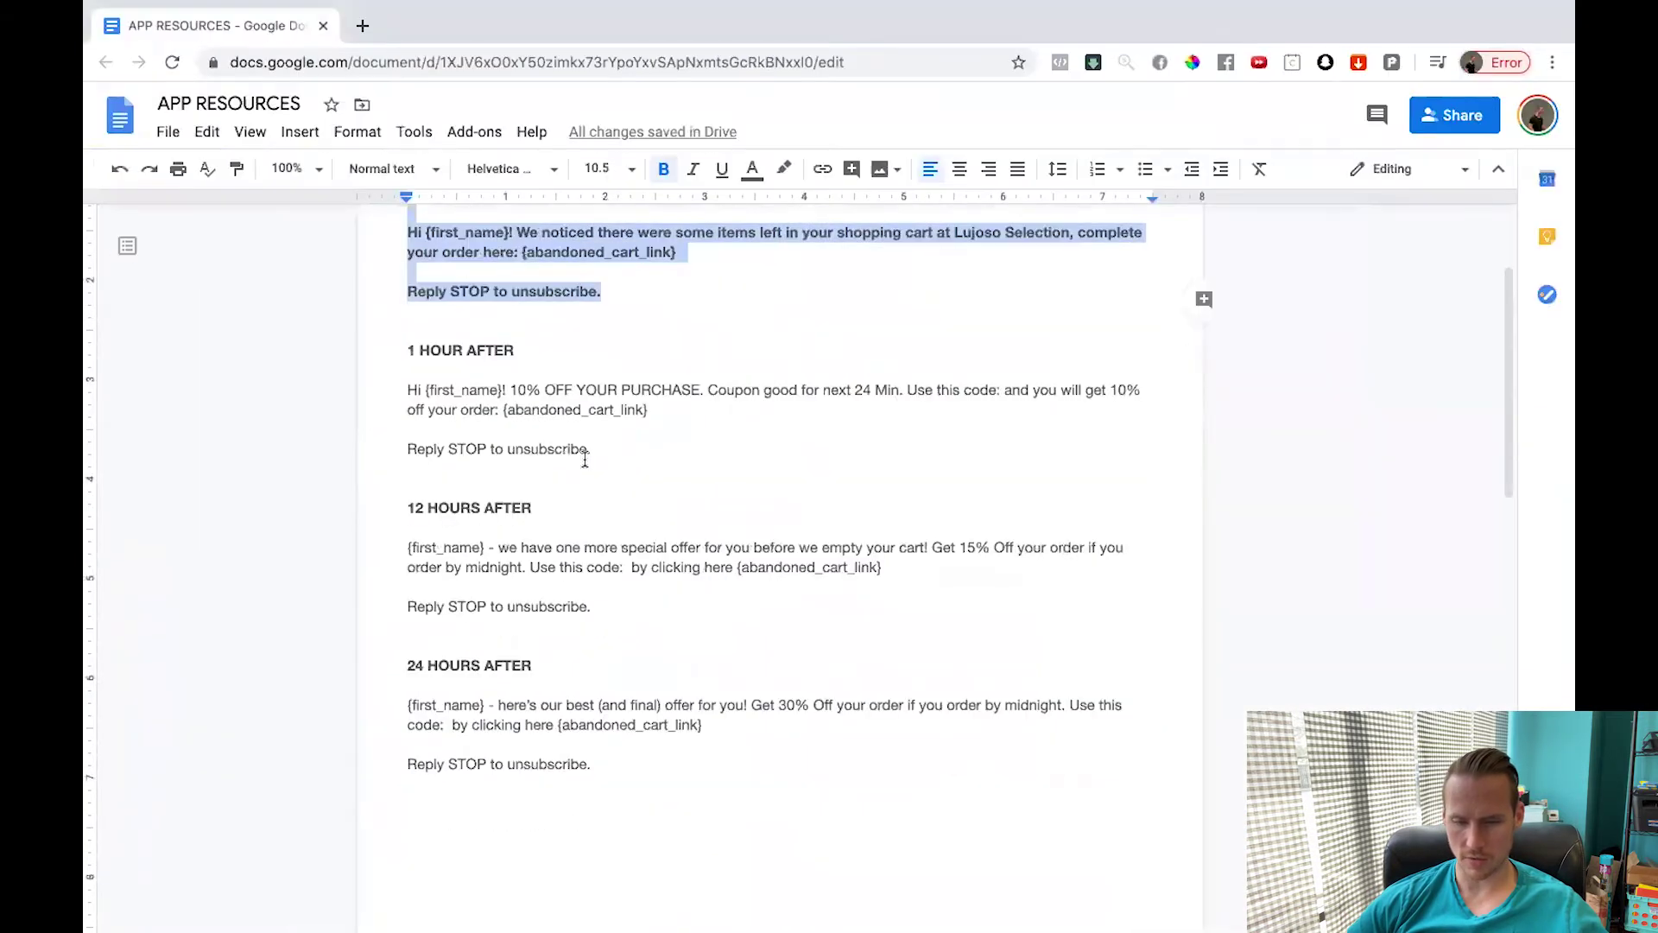
pyautogui.click(587, 451)
pyautogui.moveTo(587, 450); pyautogui.dragTo(408, 390)
pyautogui.press('super+grave')
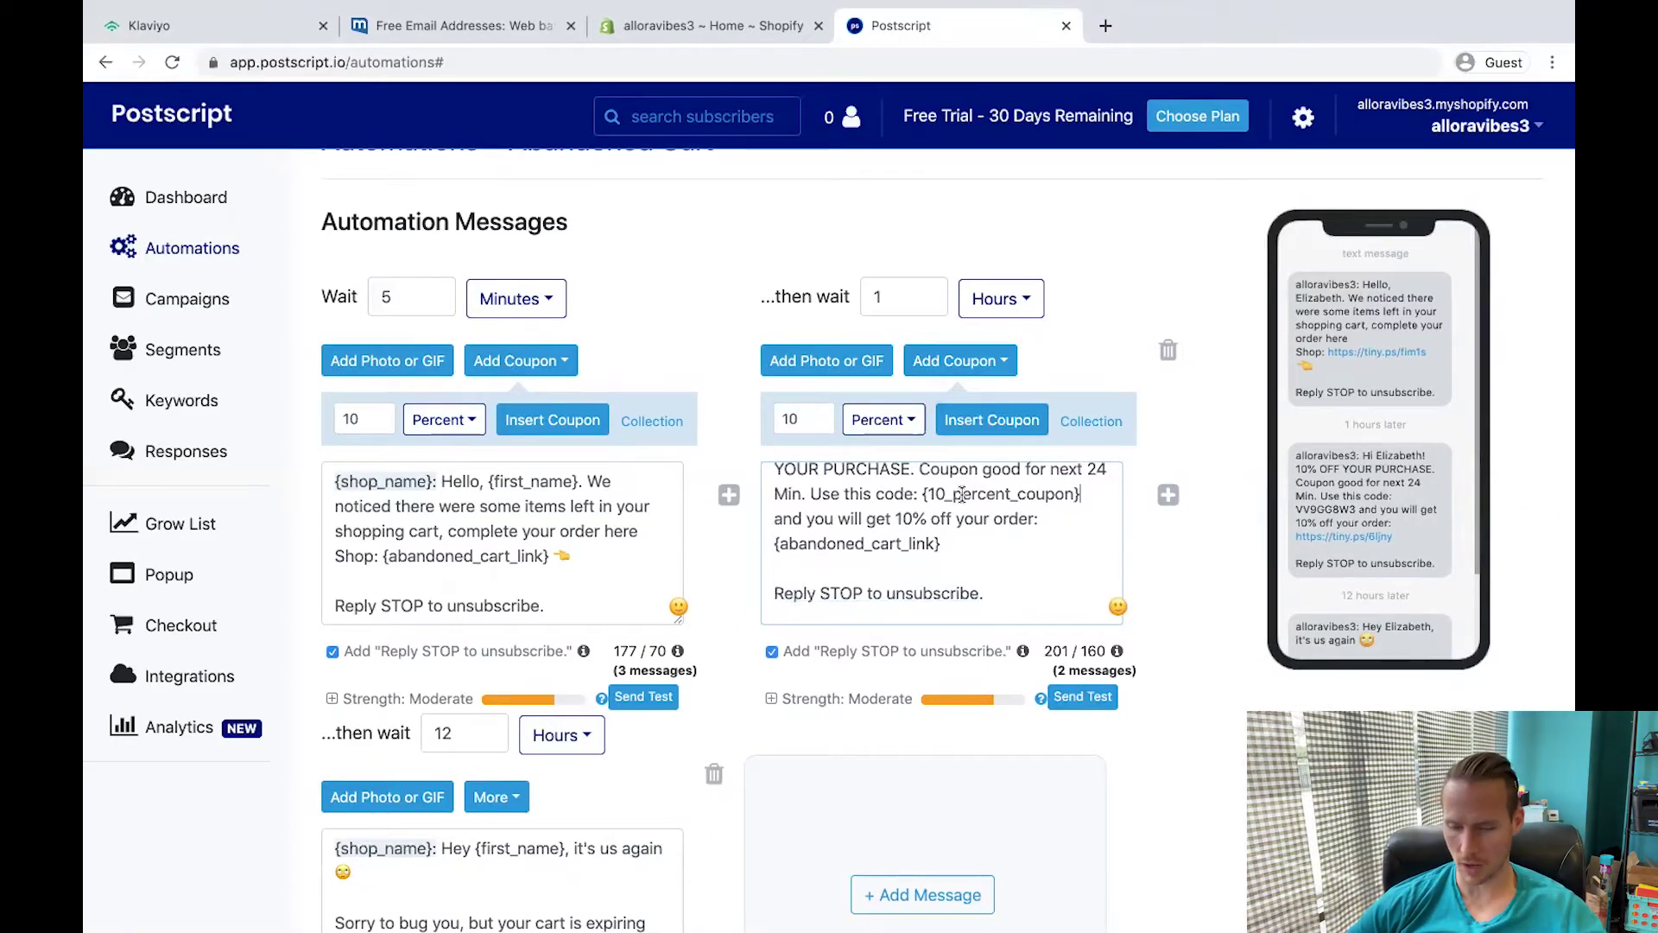
pyautogui.scroll(-1, 961, 494)
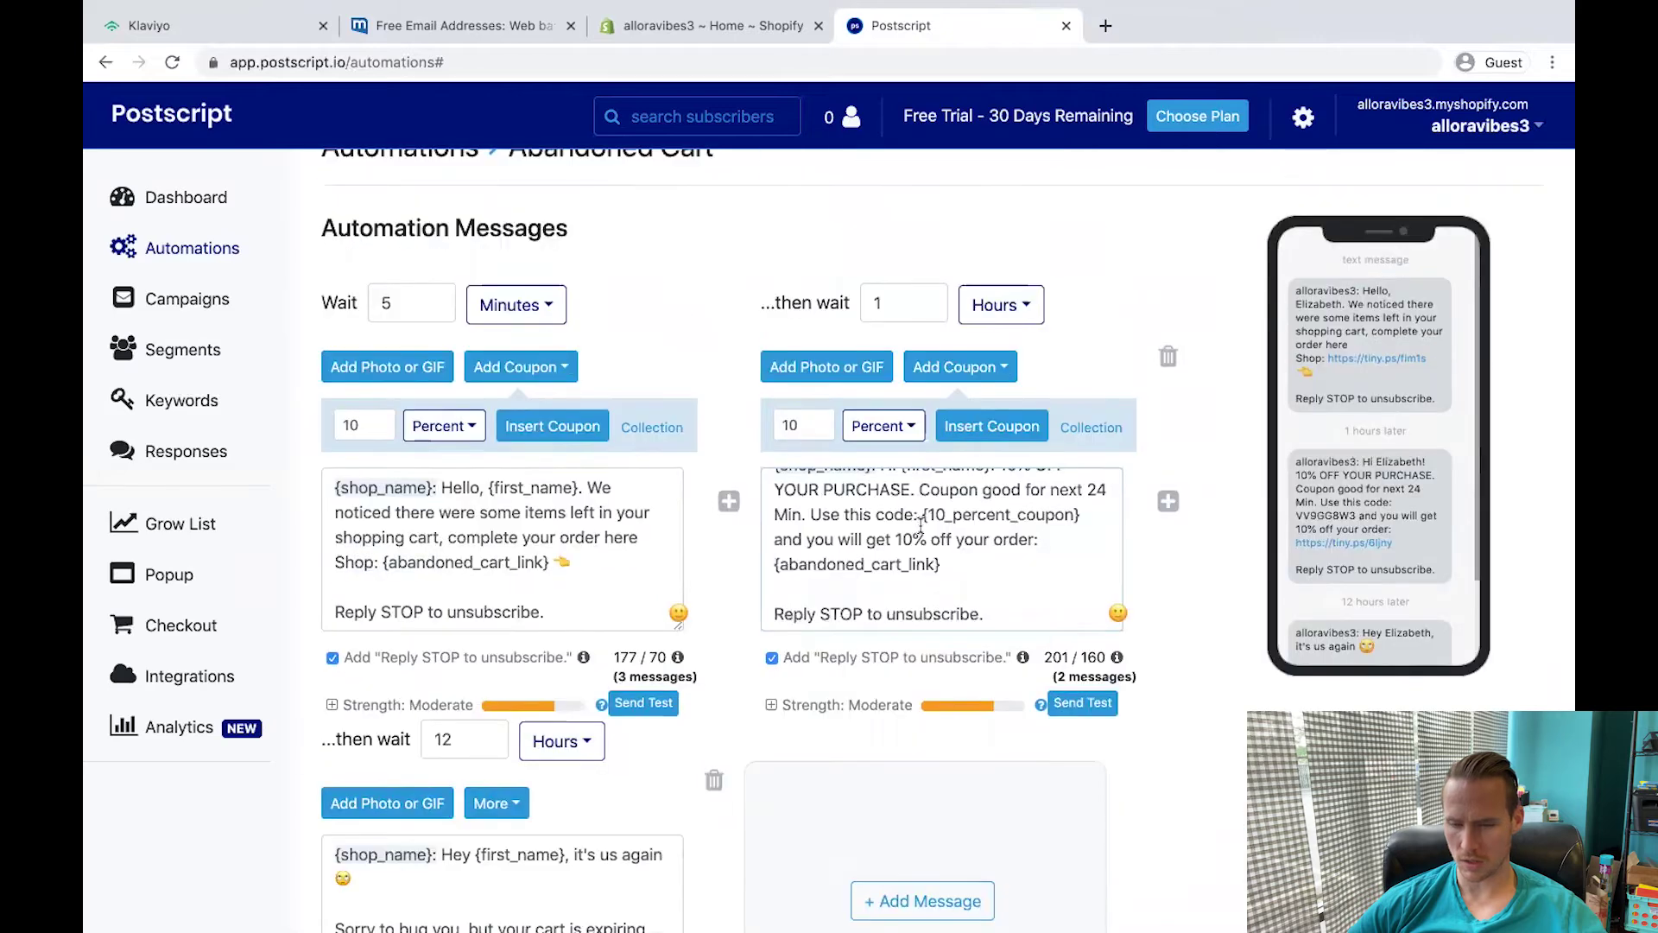
pyautogui.scroll(-4, 539, 666)
pyautogui.click(460, 458)
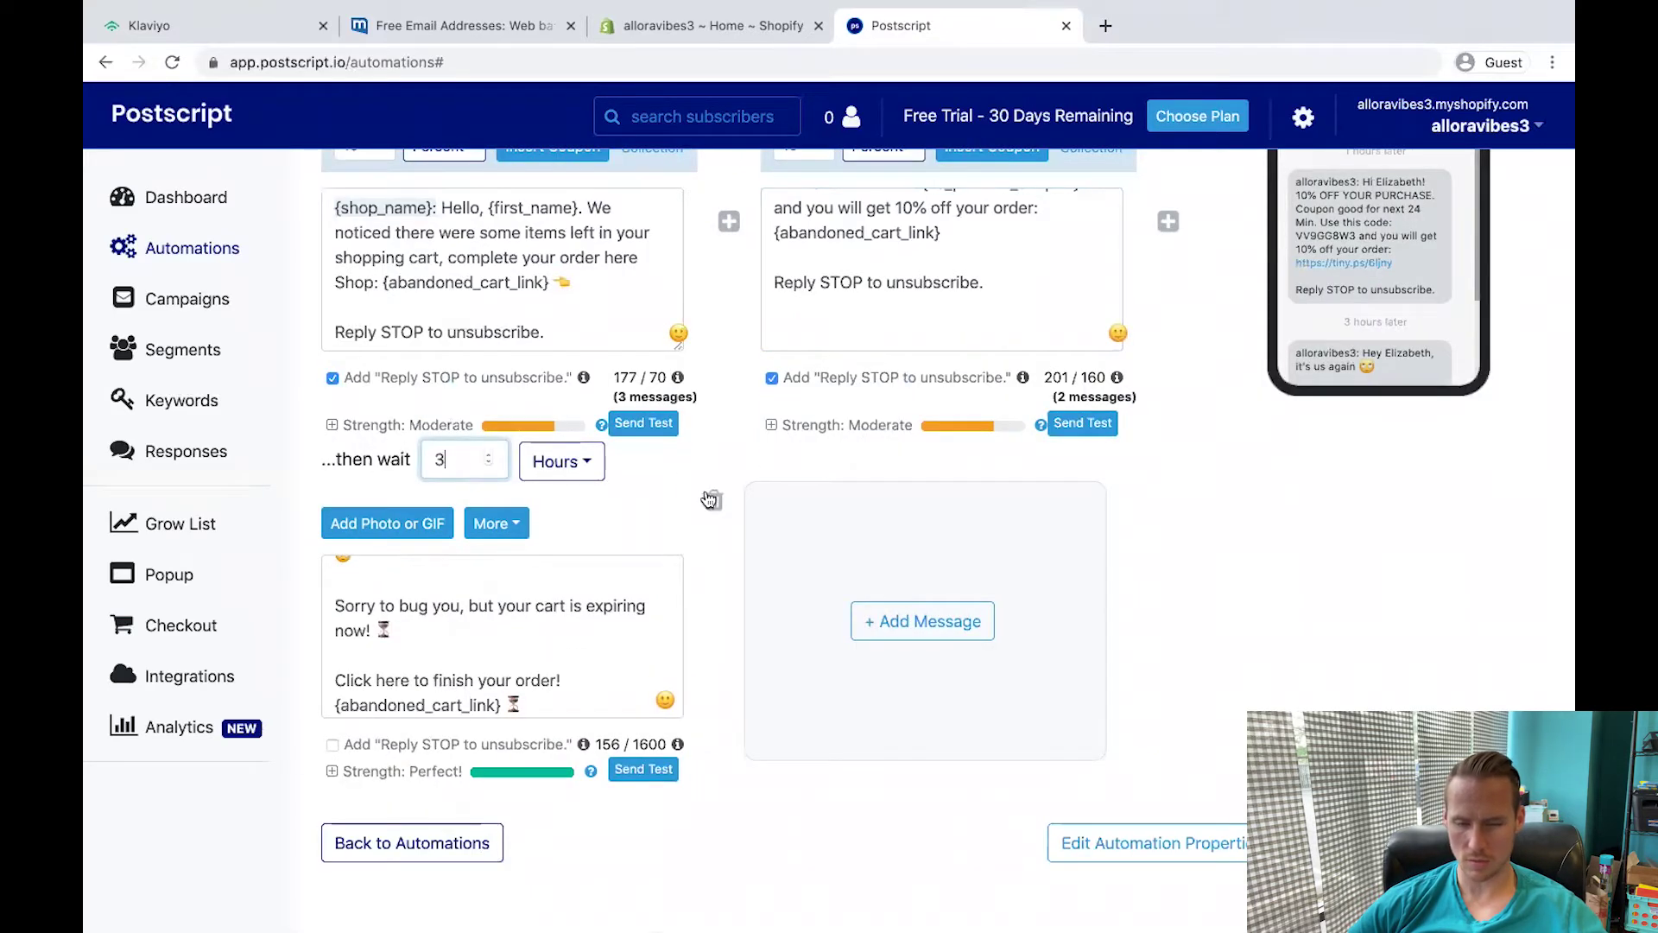
pyautogui.hotkey('alt', 'Tab')
pyautogui.moveTo(622, 553); pyautogui.dragTo(323, 511)
pyautogui.hotkey('ctrl', 'c')
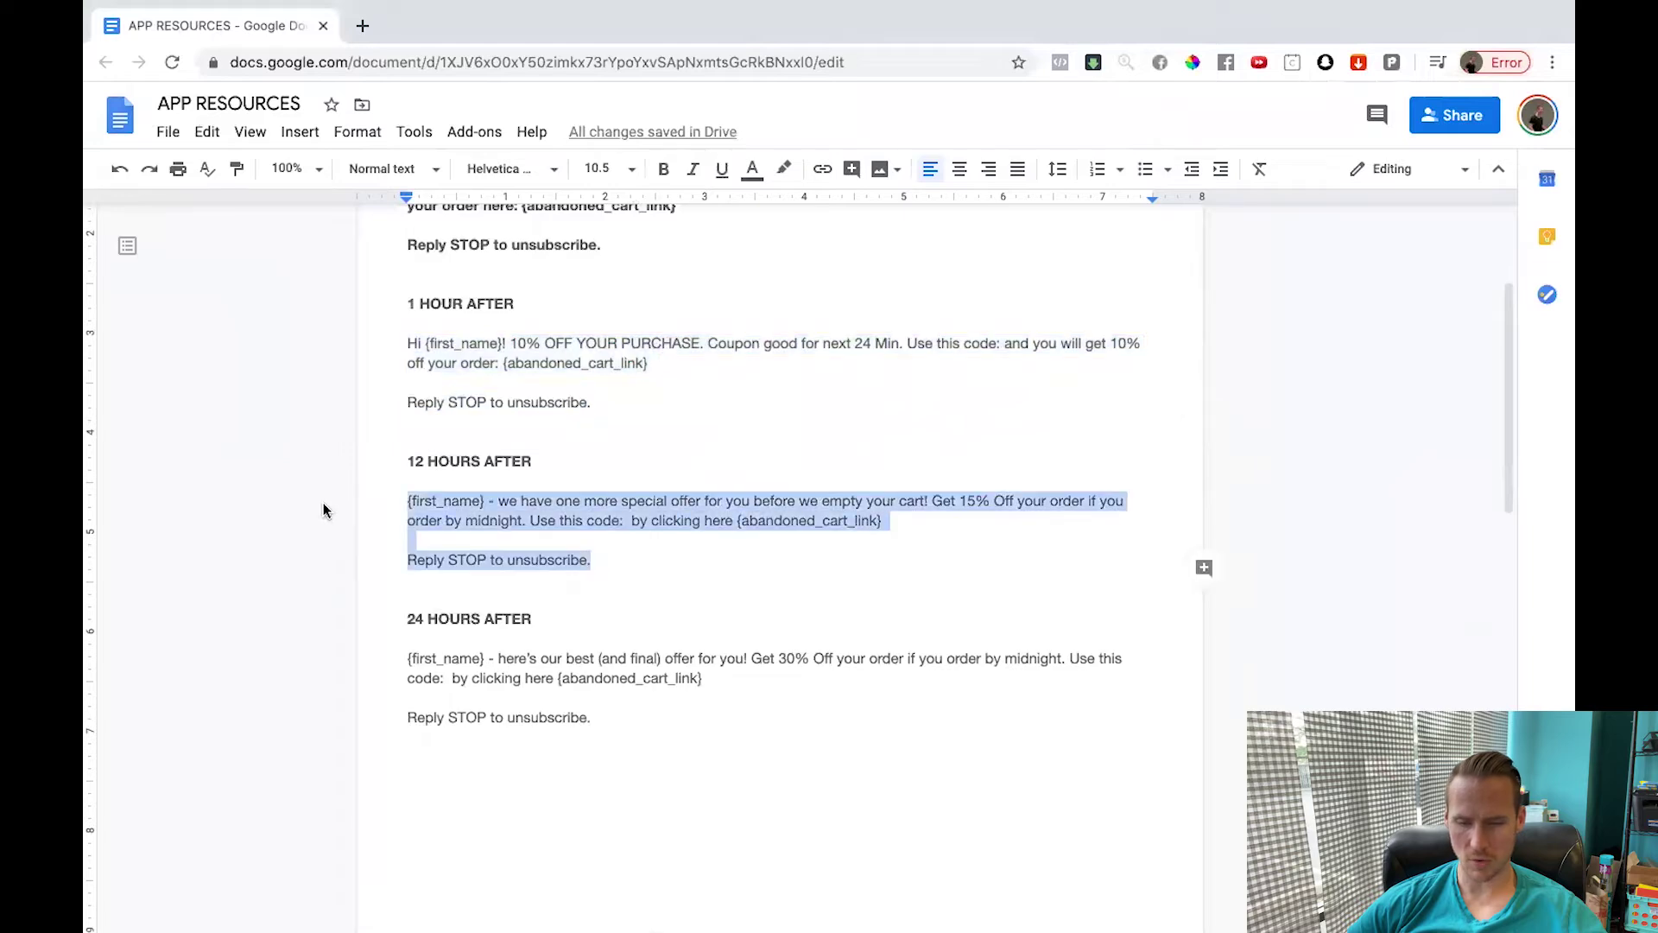
pyautogui.hotkey('alt', 'Tab')
pyautogui.hotkey('ctrl', 'v')
# Add a fourth message with wait 20 and the final 30% offer text, then save.
pyautogui.click(924, 620)
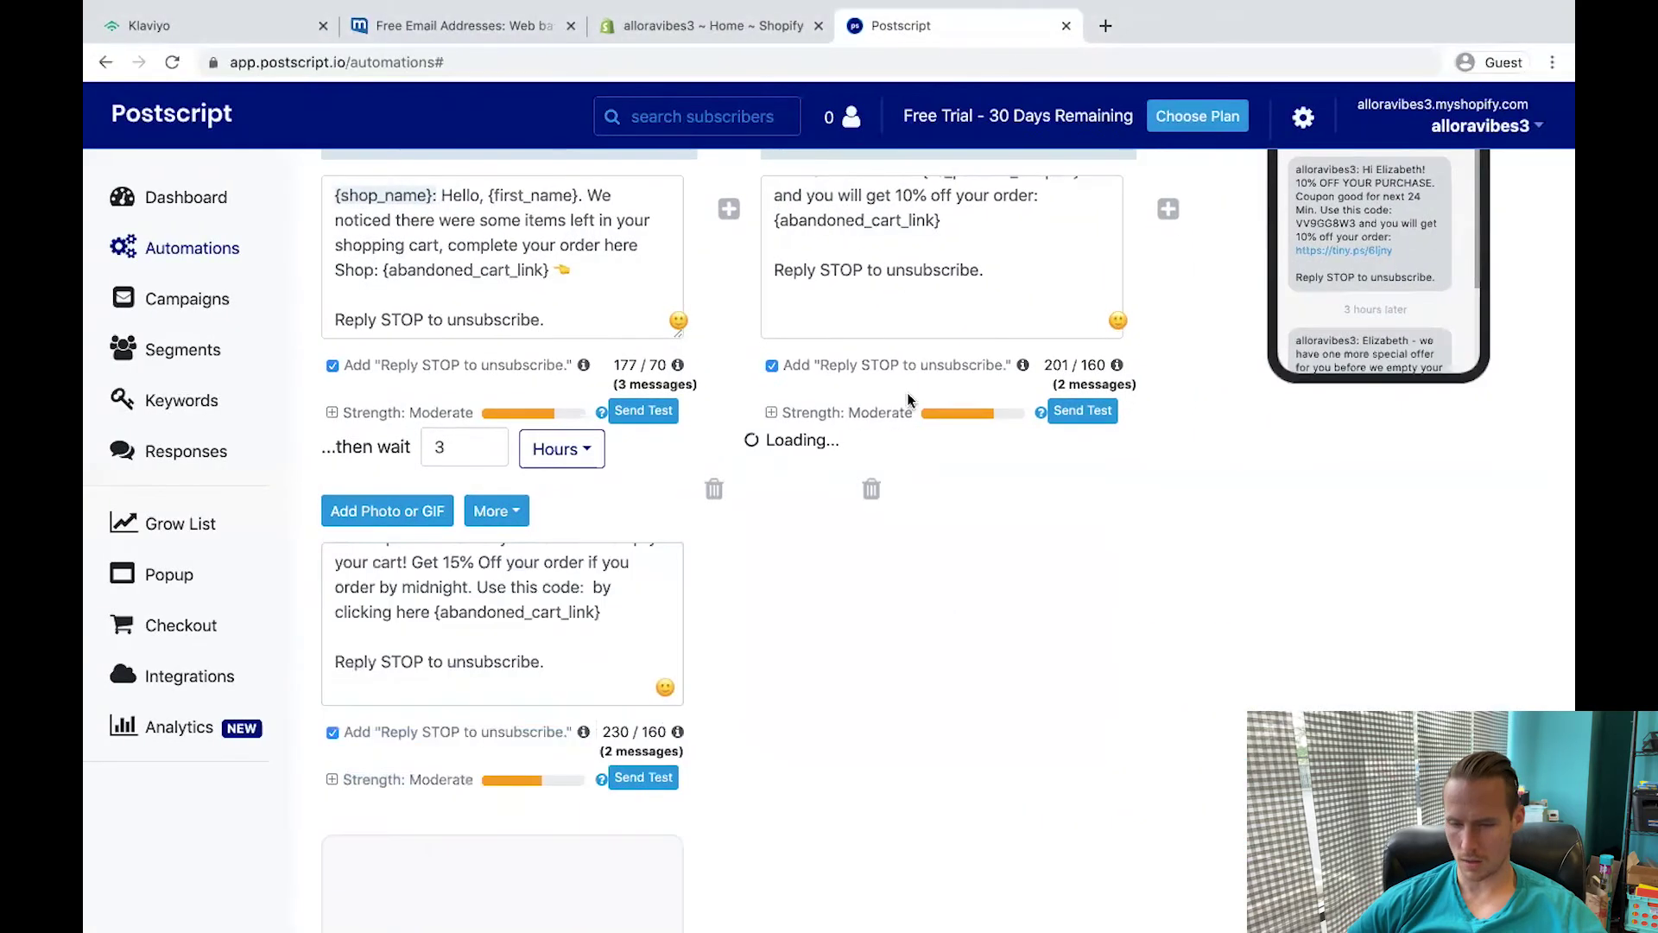
pyautogui.click(889, 443)
pyautogui.write('20')
pyautogui.moveTo(923, 587); pyautogui.dragTo(868, 563)
pyautogui.hotkey('ctrl', 'v')
pyautogui.scroll(1, 869, 563)
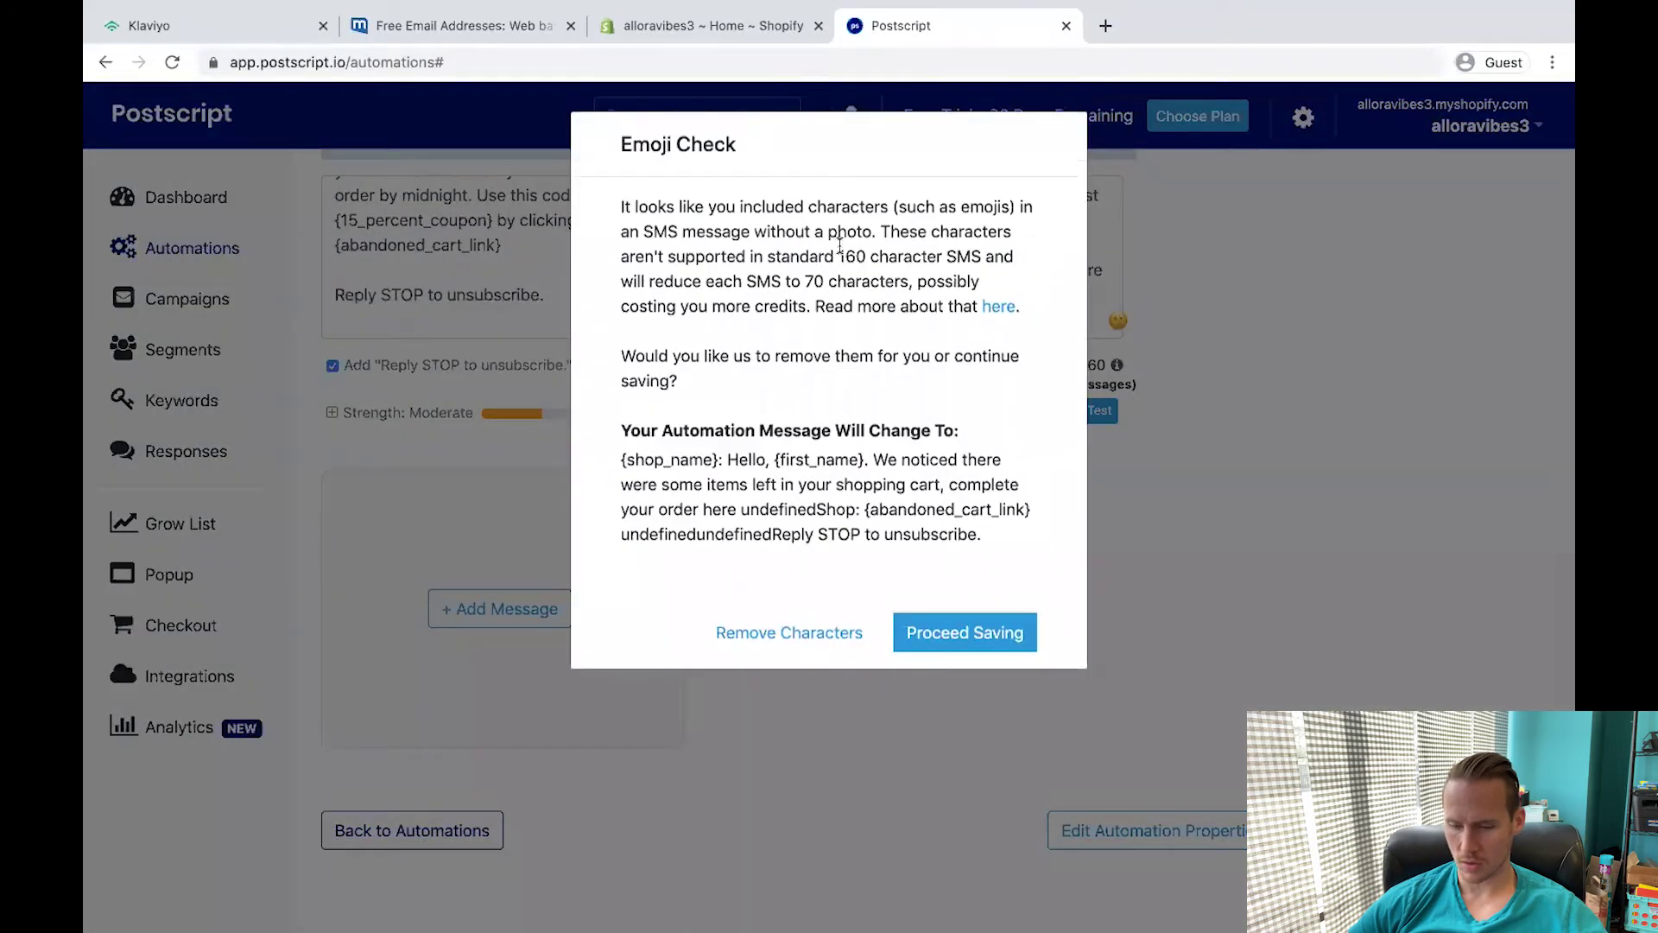
pyautogui.click(965, 632)
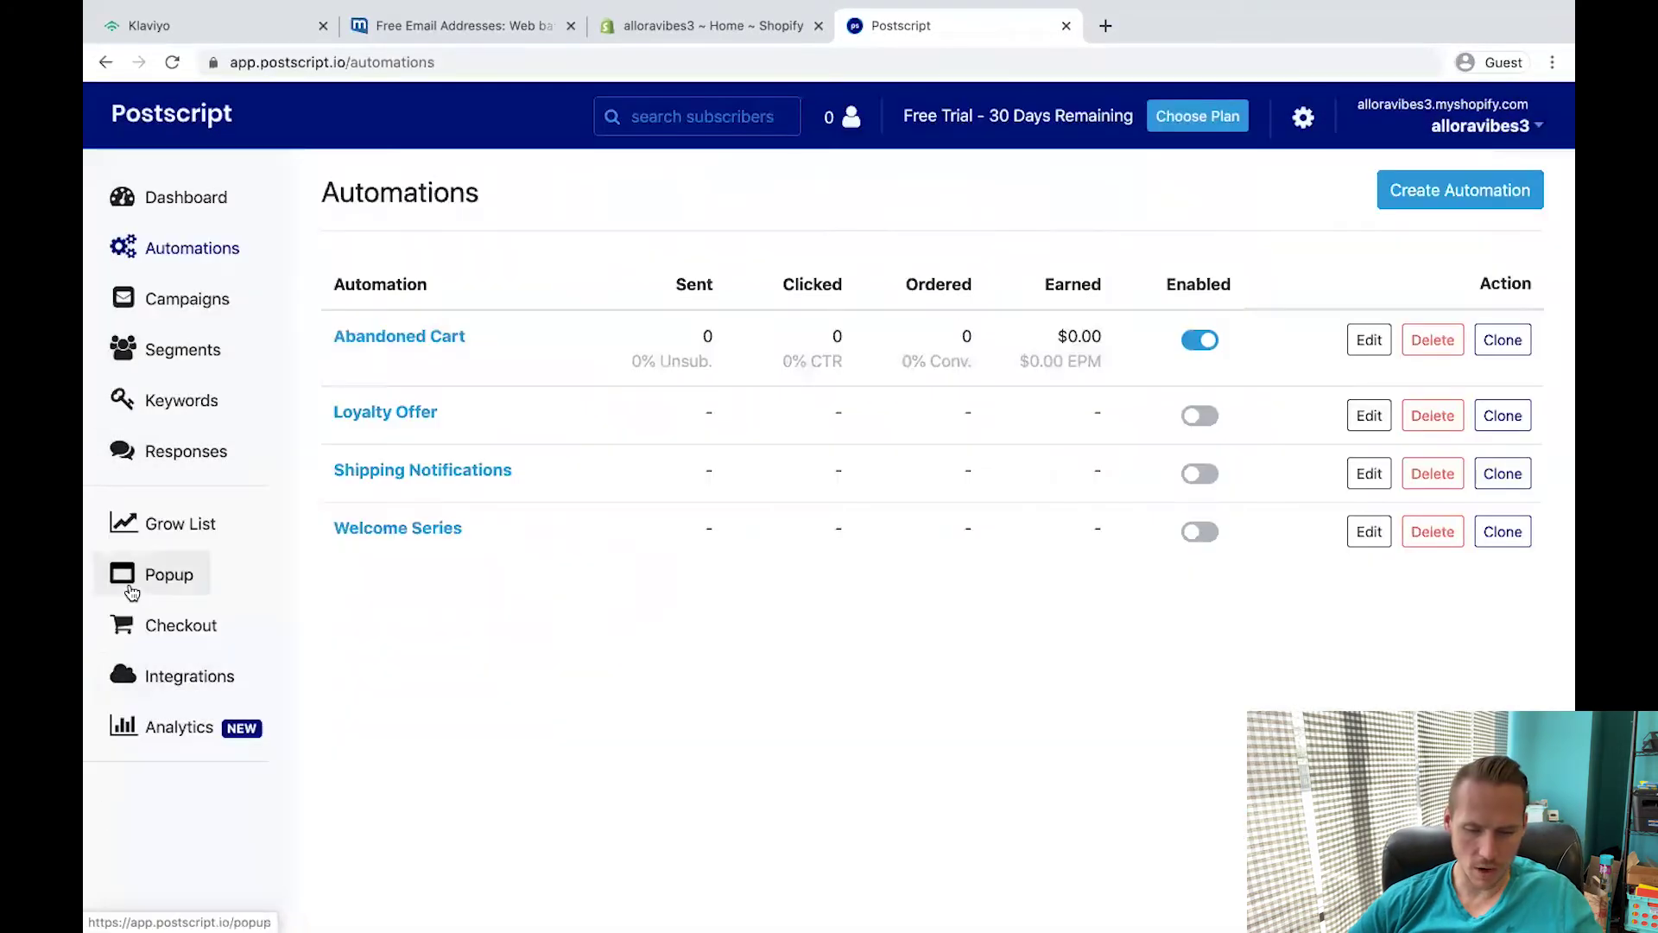
# Change the Postscript shop name to Allora Vibes.
pyautogui.click(167, 681)
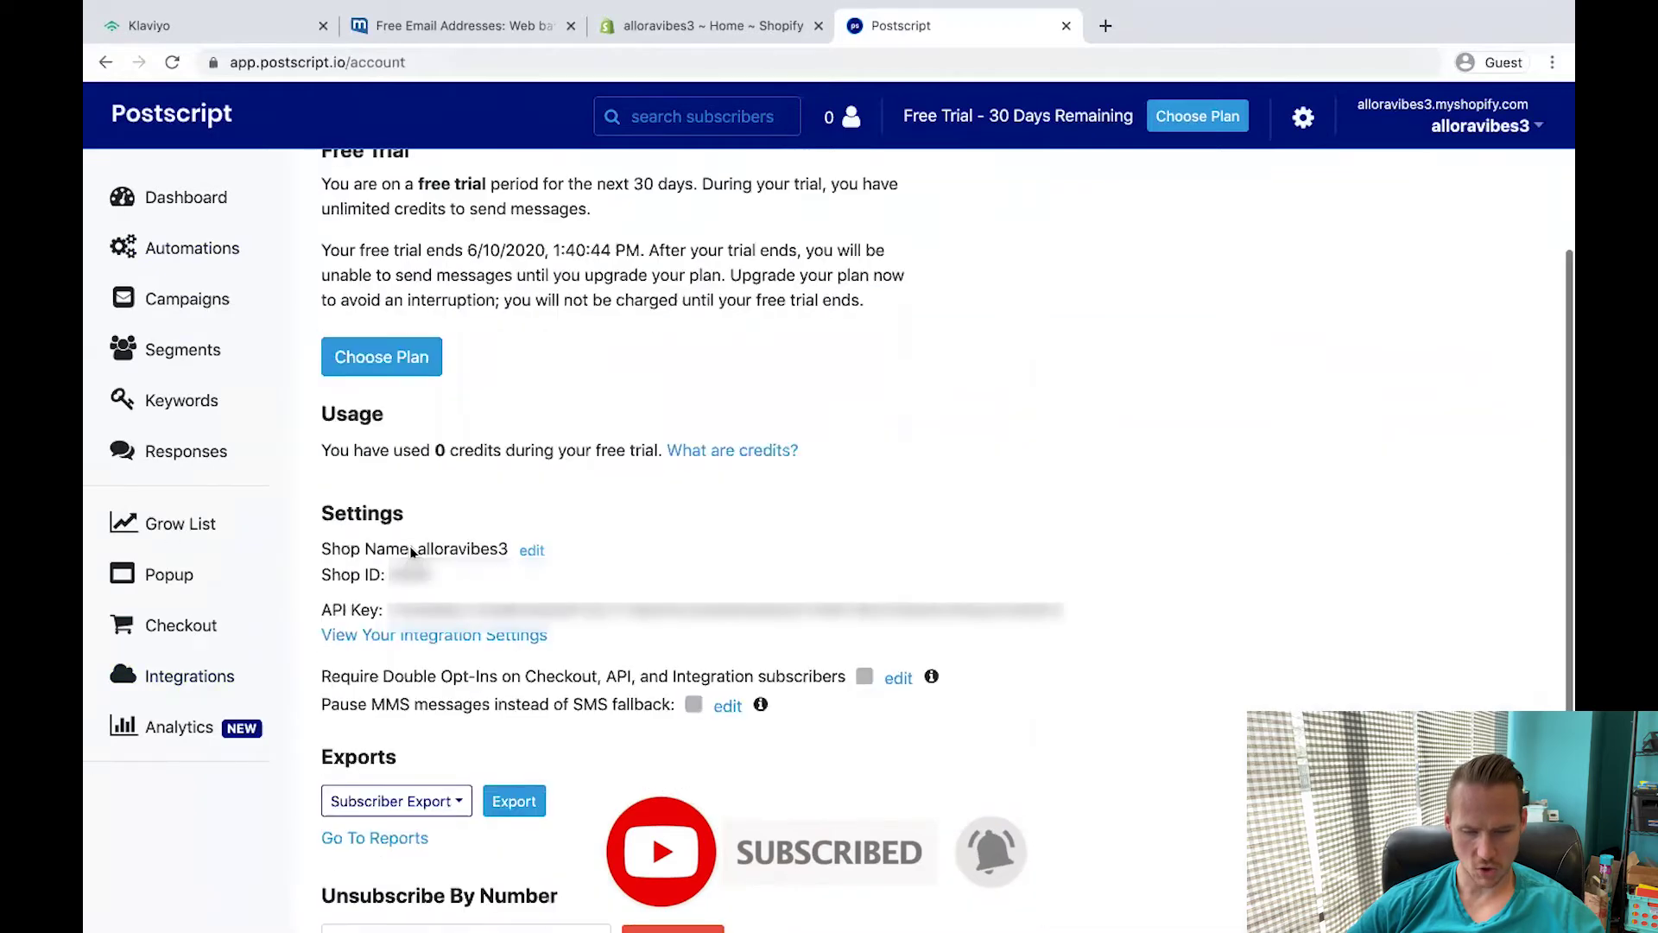
pyautogui.scroll(-2, 918, 396)
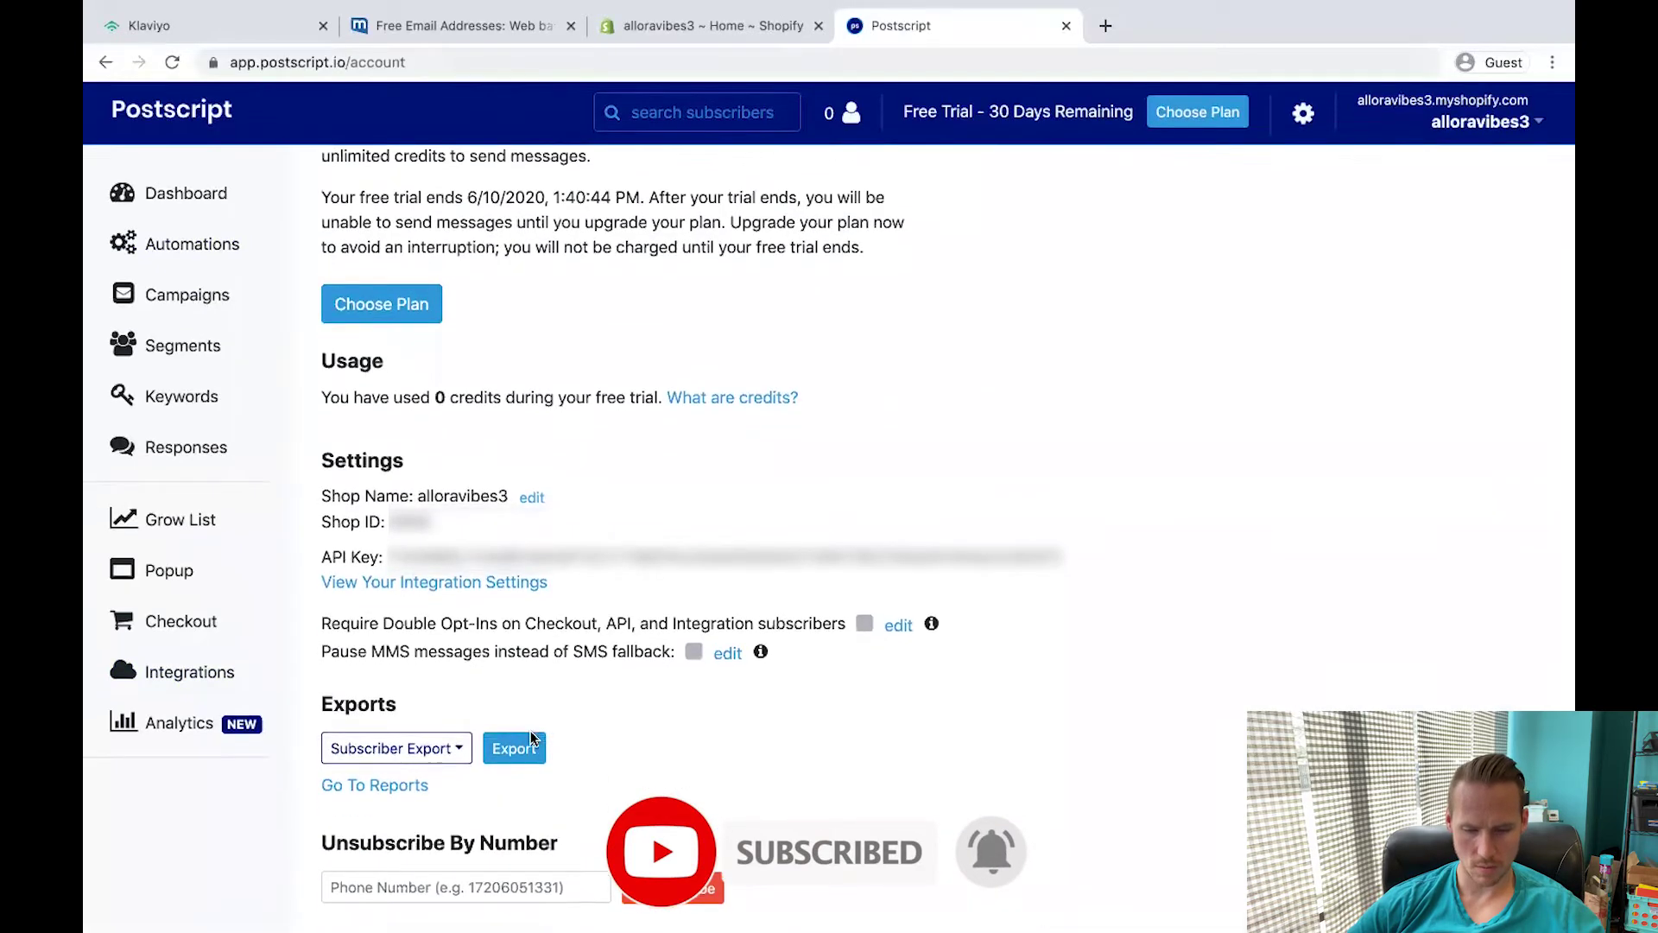
pyautogui.click(532, 501)
pyautogui.write('Al')
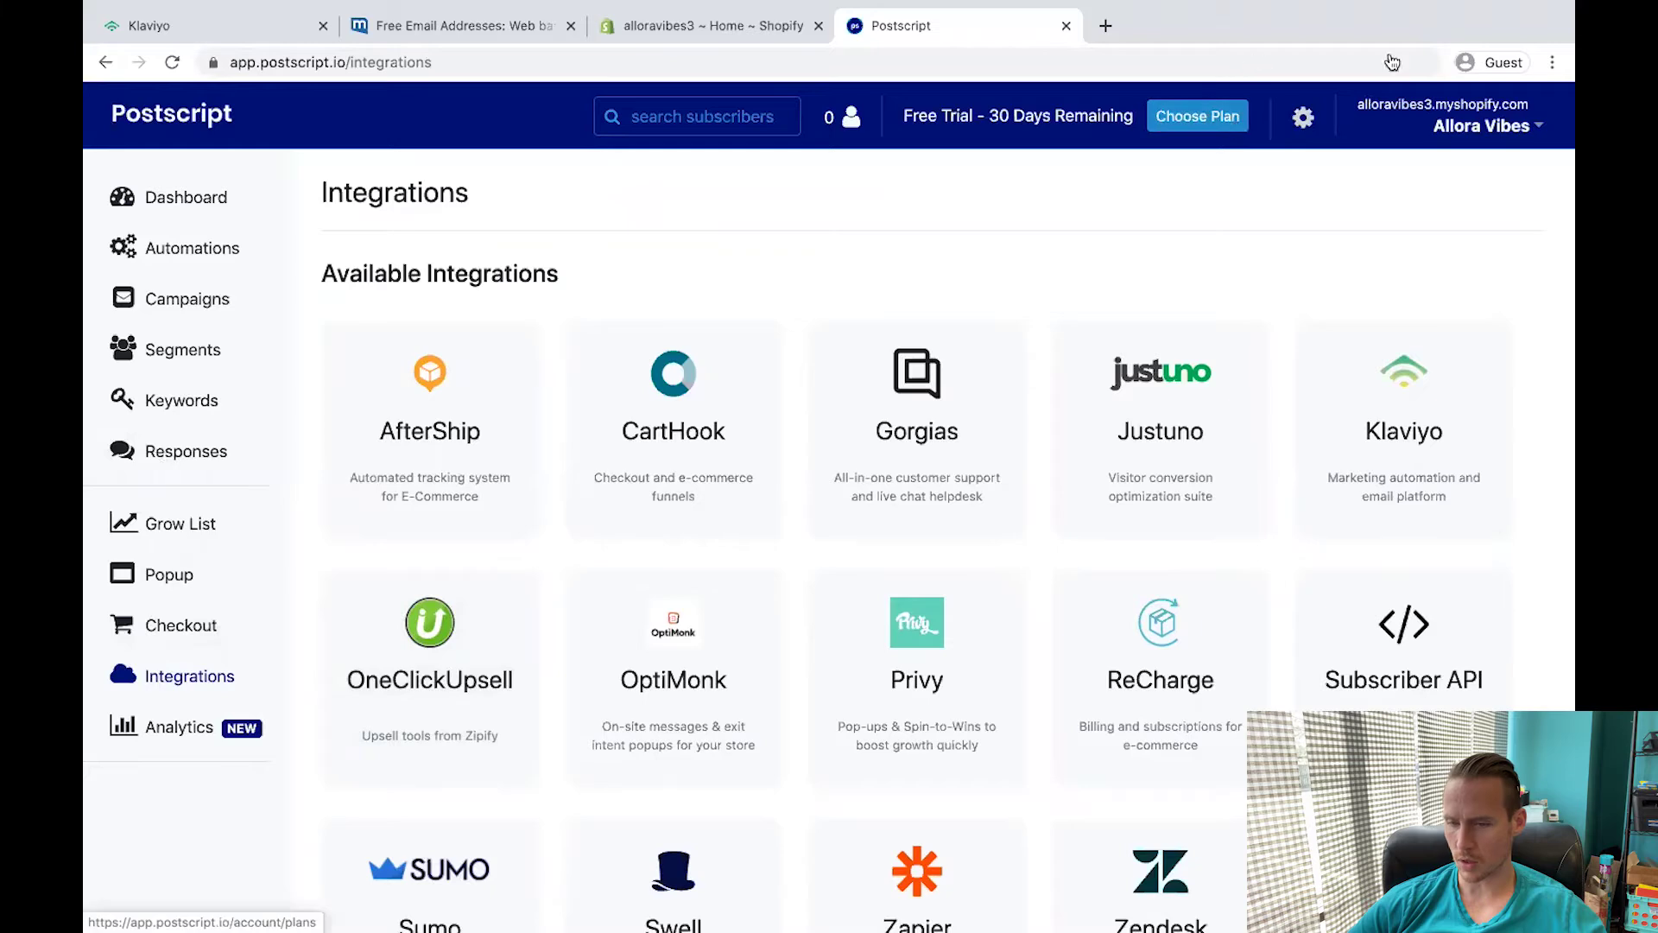
pyautogui.click(1304, 128)
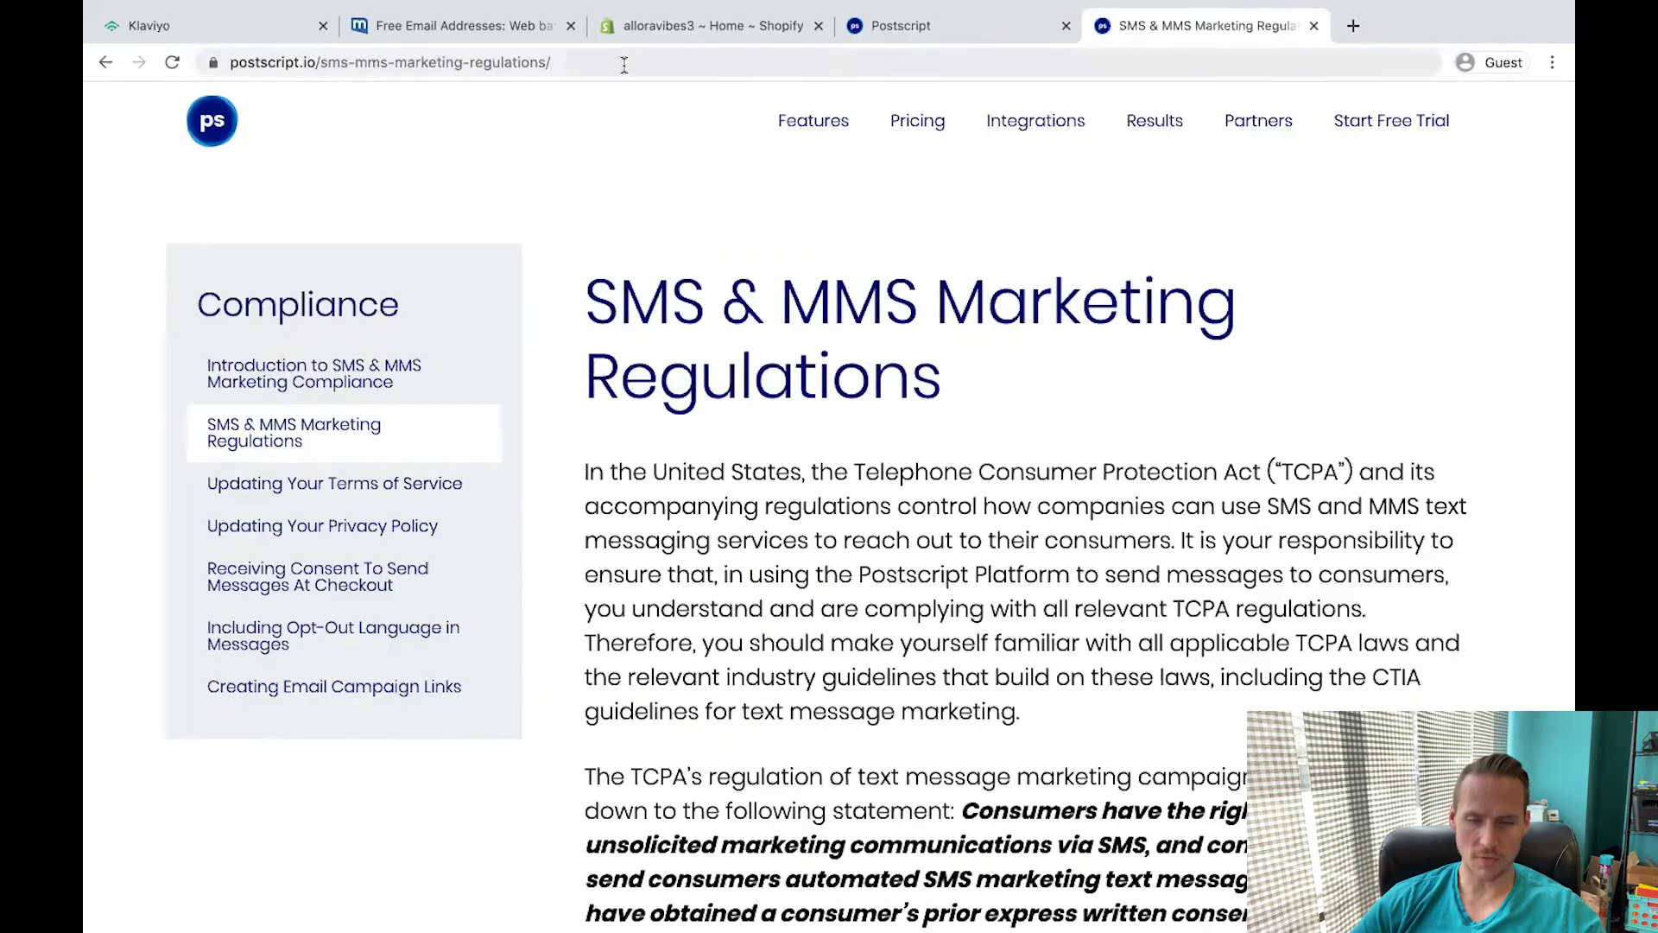
# Open the SMS & MMS Marketing Regulations page and look over its address and content.
pyautogui.click(233, 62)
pyautogui.moveTo(269, 65); pyautogui.dragTo(332, 65)
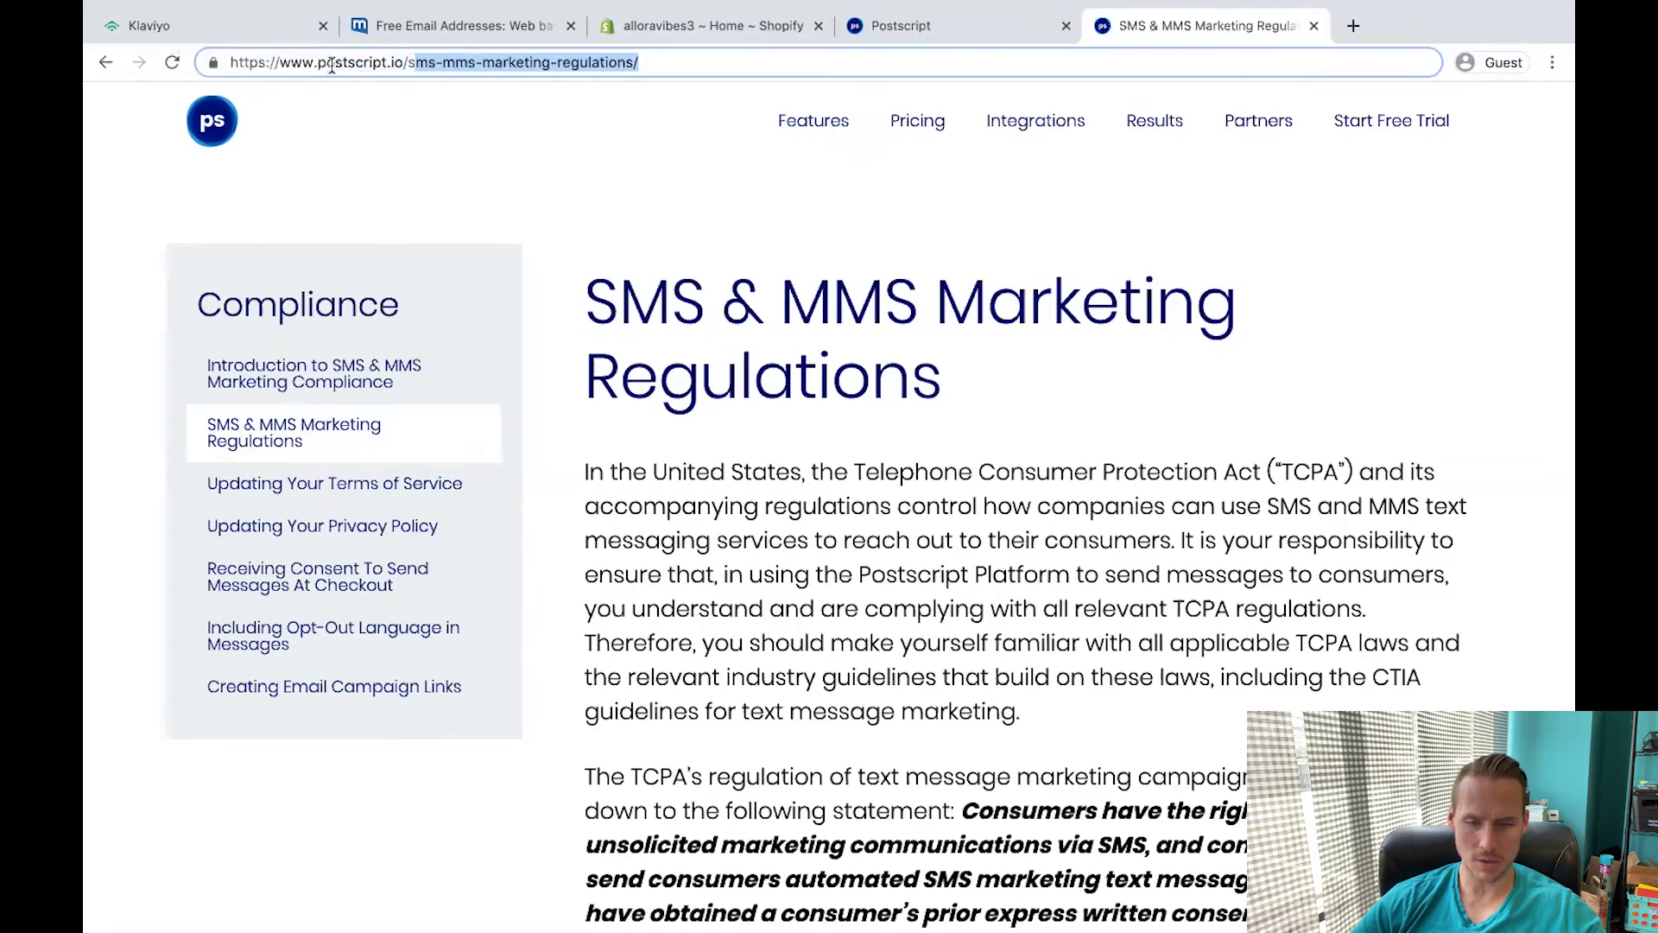
pyautogui.click(451, 89)
pyautogui.click(442, 52)
pyautogui.click(594, 172)
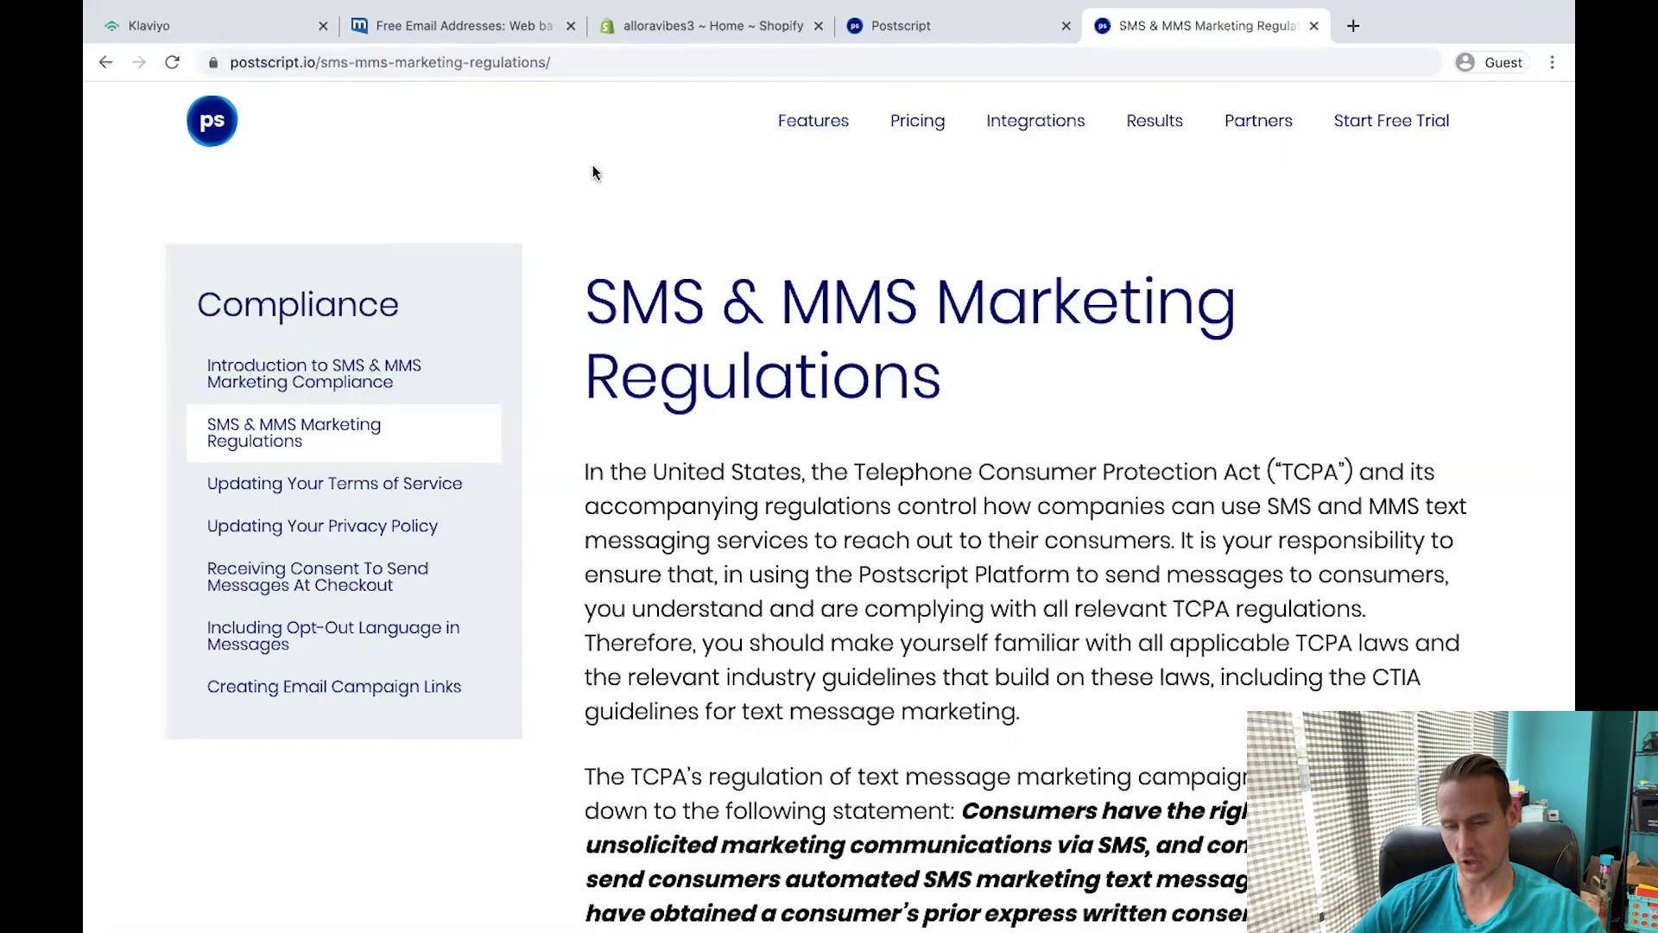
pyautogui.scroll(-5, 488, 553)
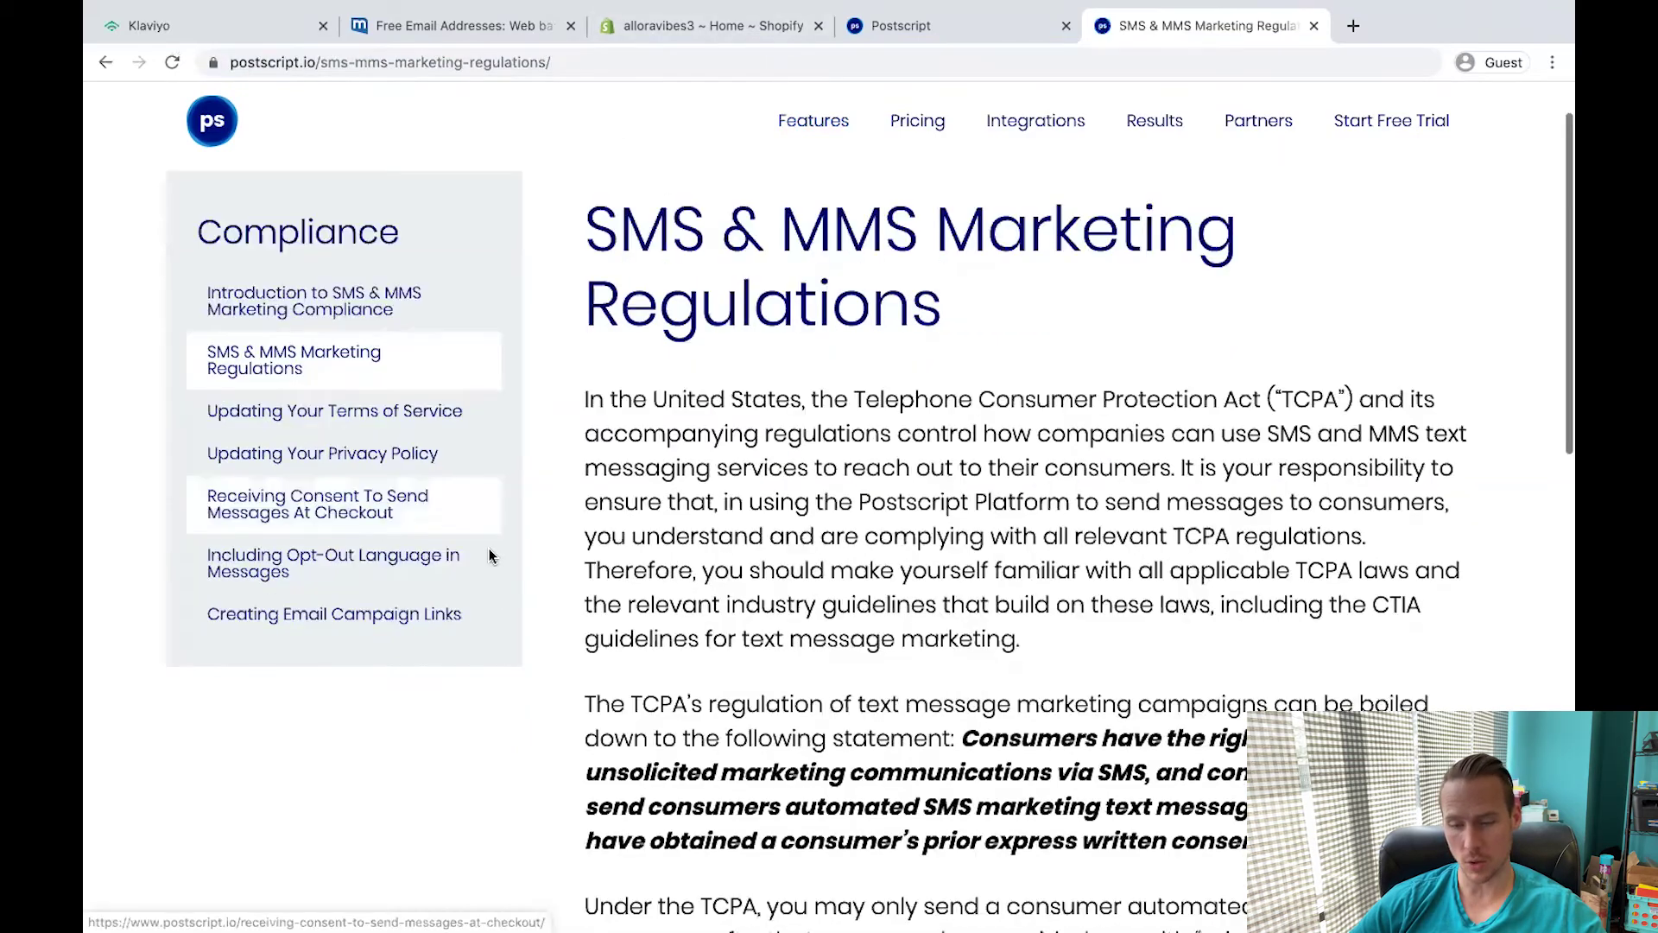
pyautogui.scroll(-7, 488, 556)
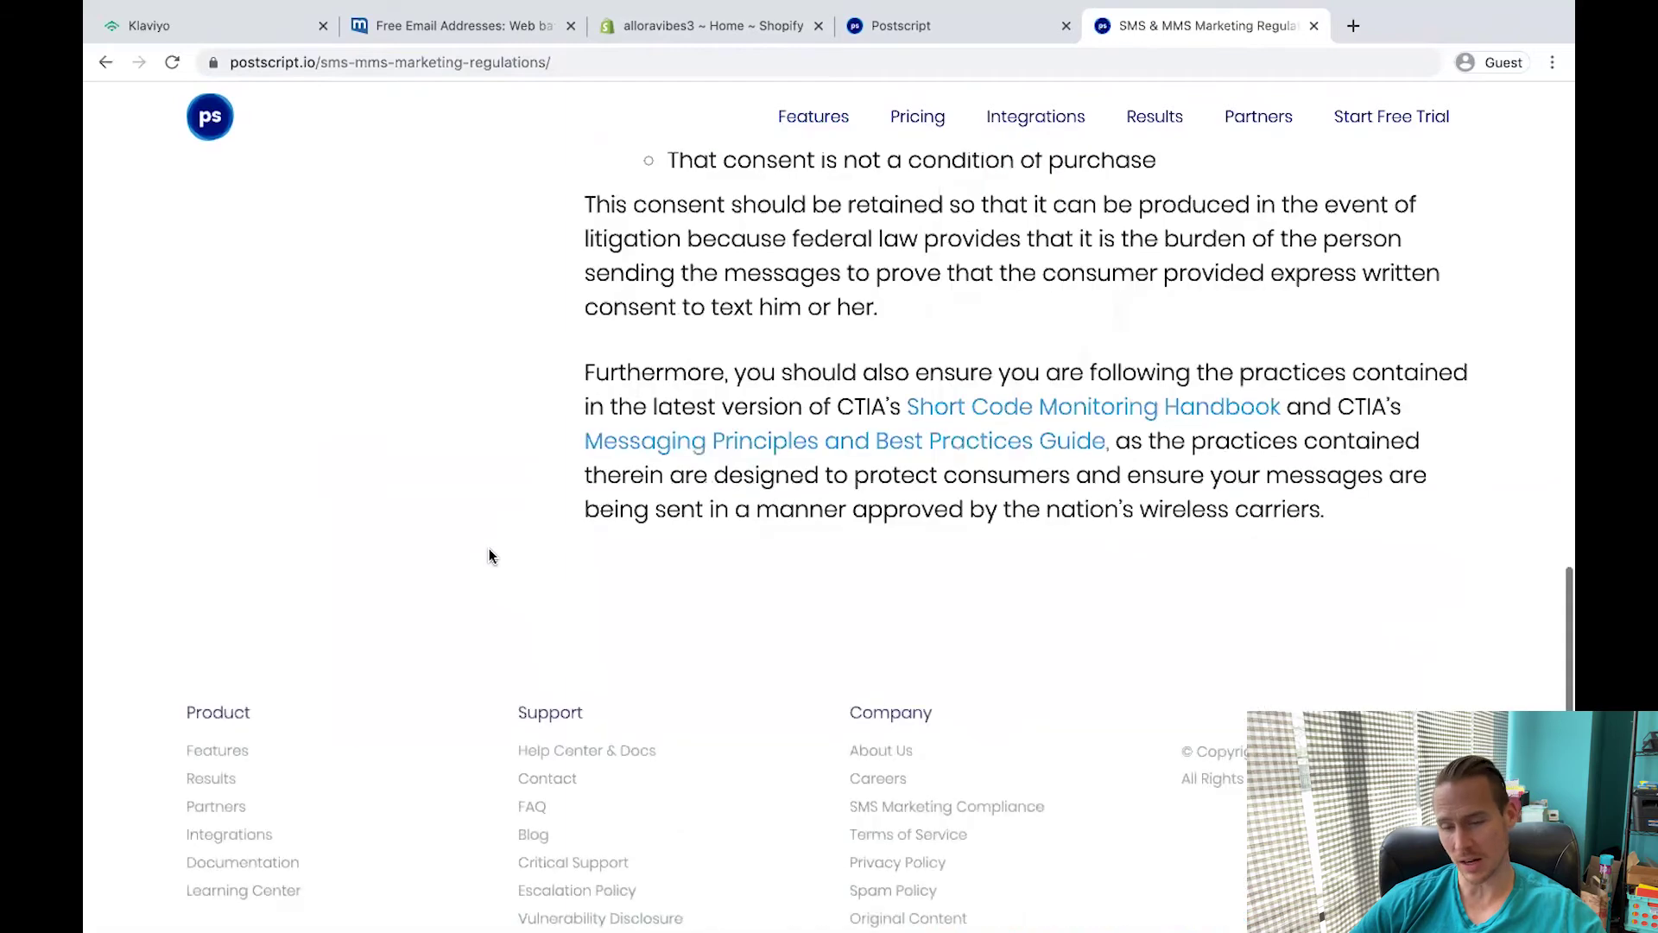
pyautogui.scroll(12, 489, 552)
# Move the regulations tab ahead of the Postscript tab.
pyautogui.press('super+3')
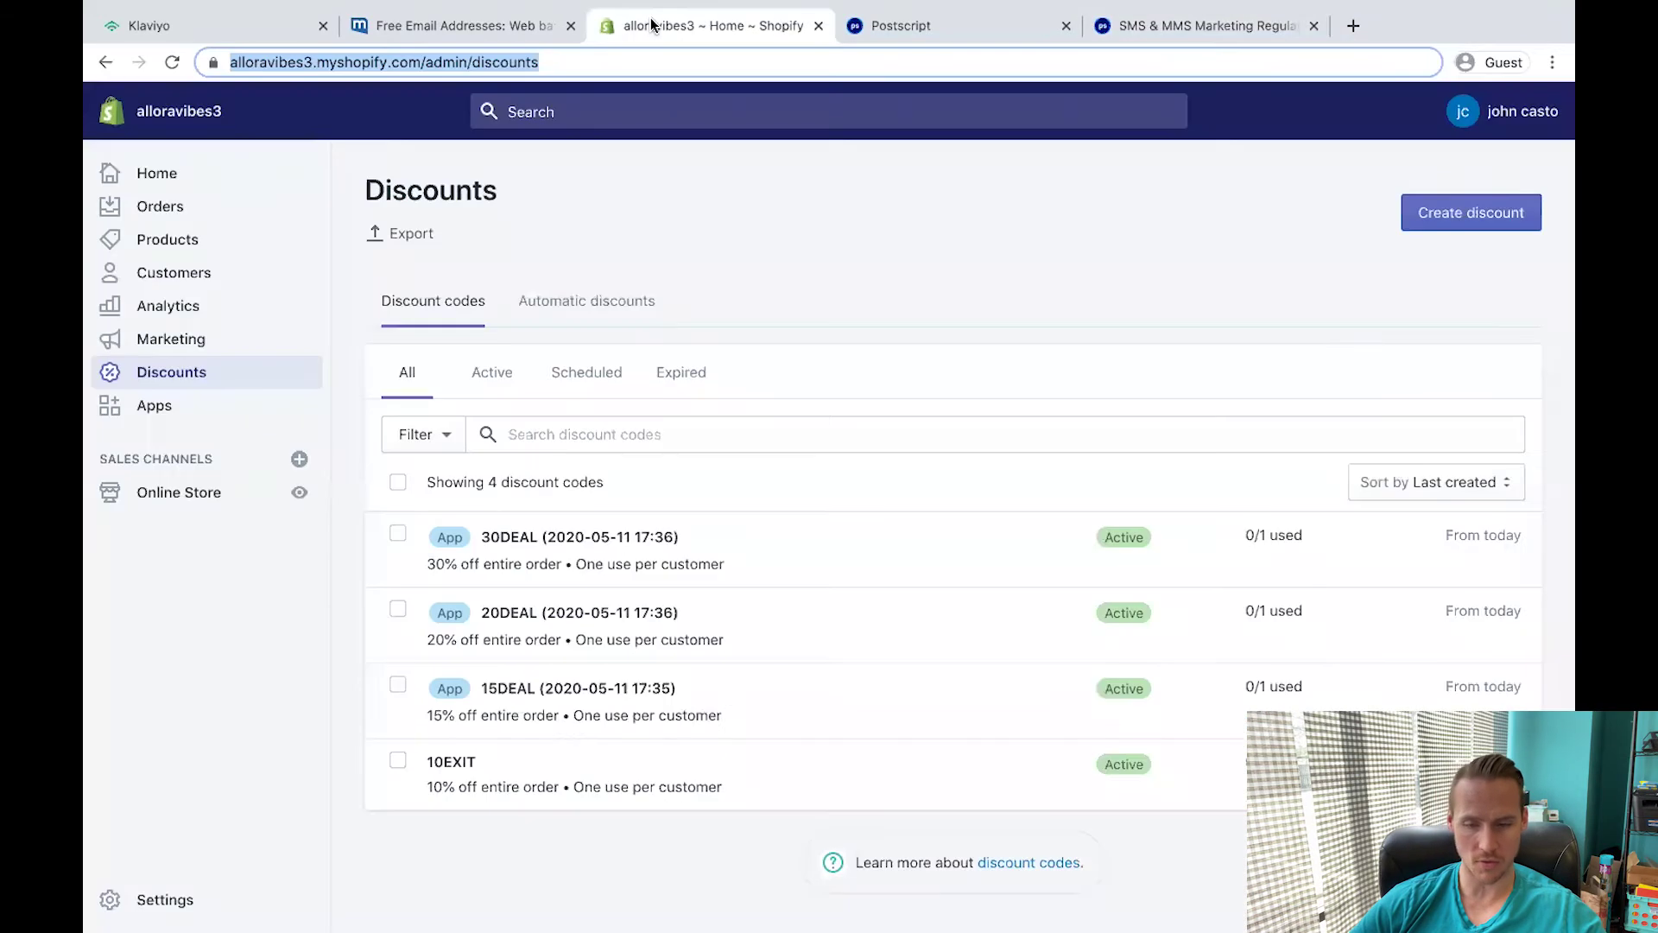
pyautogui.click(338, 304)
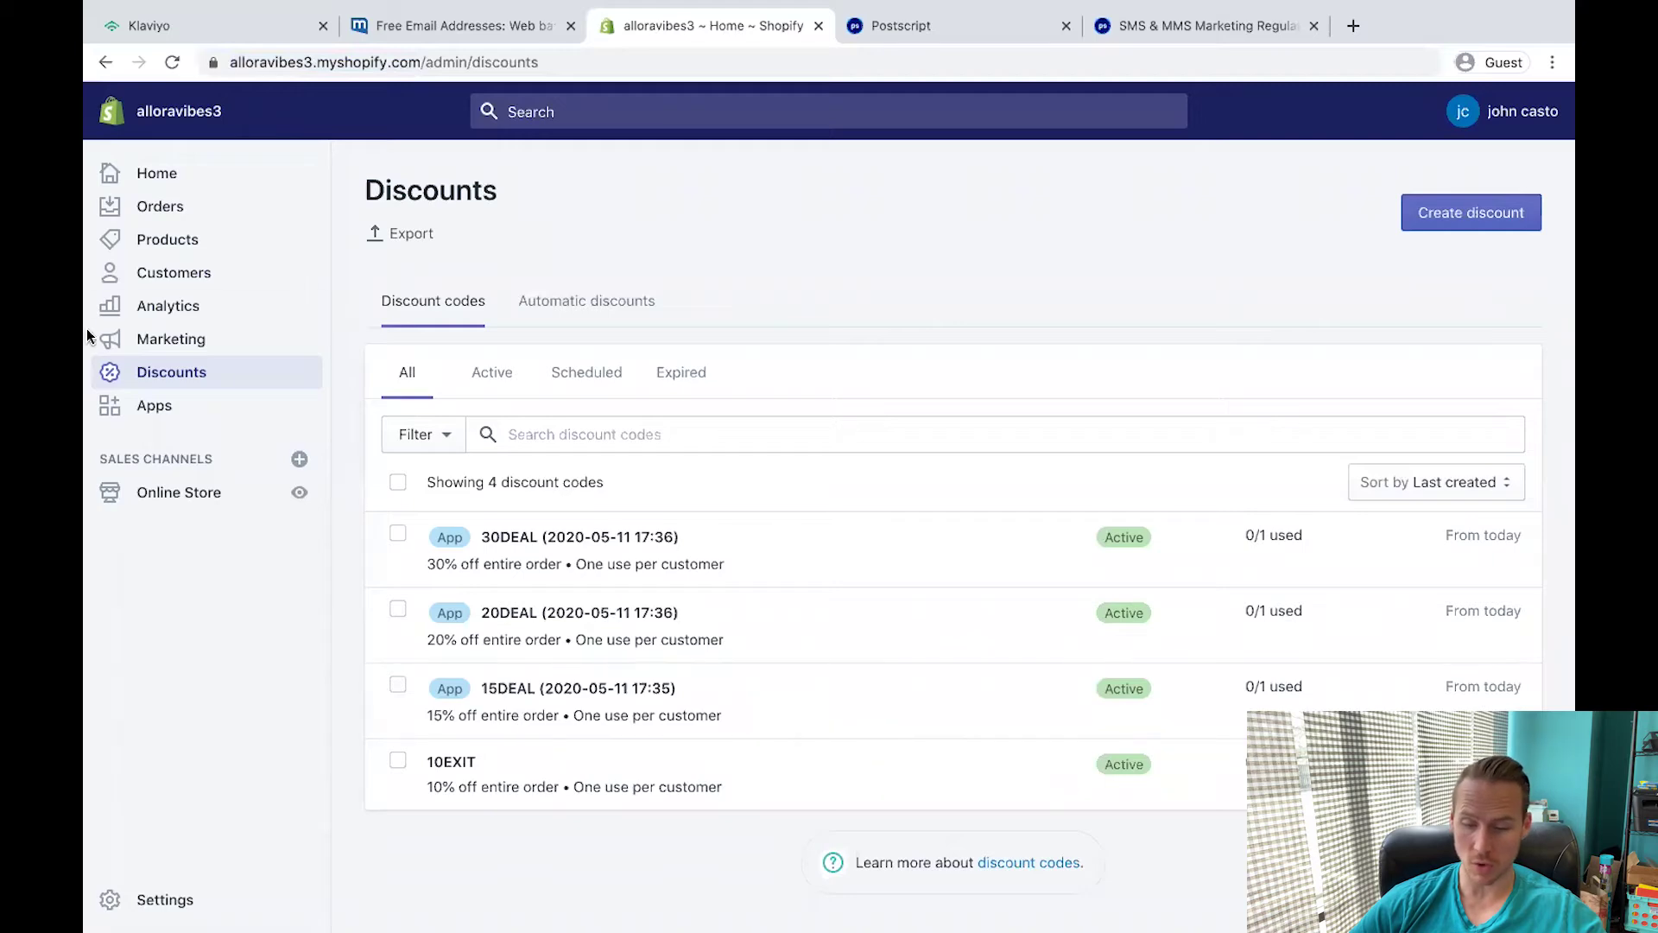
pyautogui.moveTo(1156, 24); pyautogui.dragTo(1021, 23)
pyautogui.scroll(-5, 599, 264)
pyautogui.scroll(5, 598, 264)
# Open the Updating Your Terms of Service article and copy its SMS terms text.
pyautogui.click(313, 485)
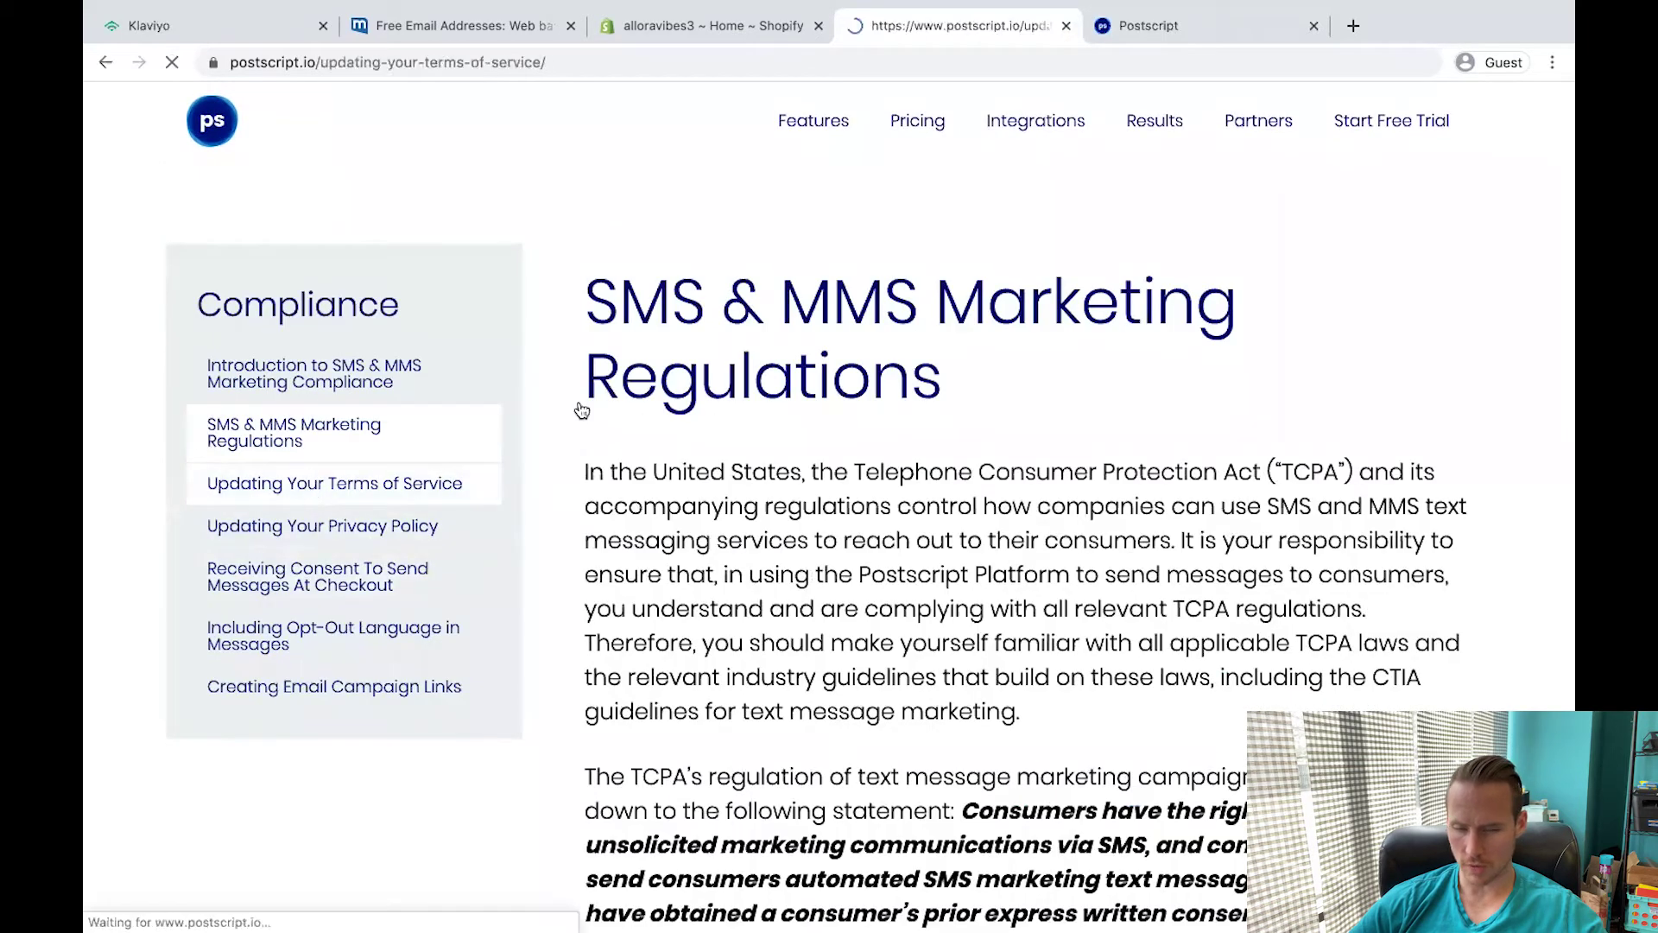
pyautogui.scroll(-7, 578, 401)
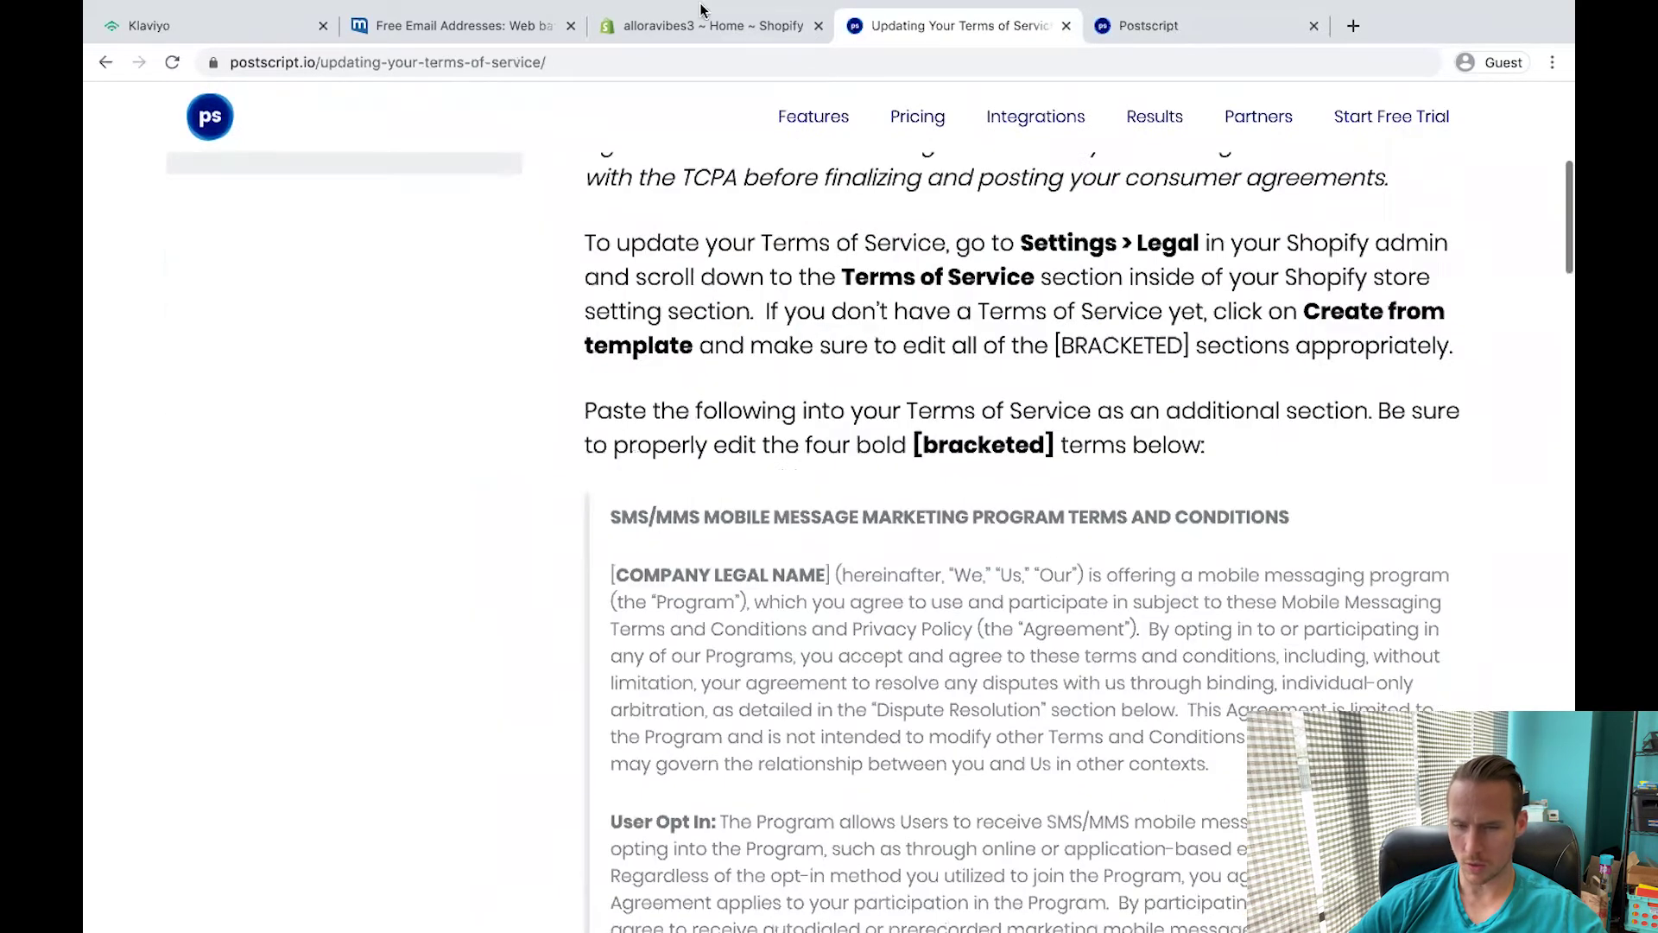
pyautogui.click(675, 26)
pyautogui.click(147, 899)
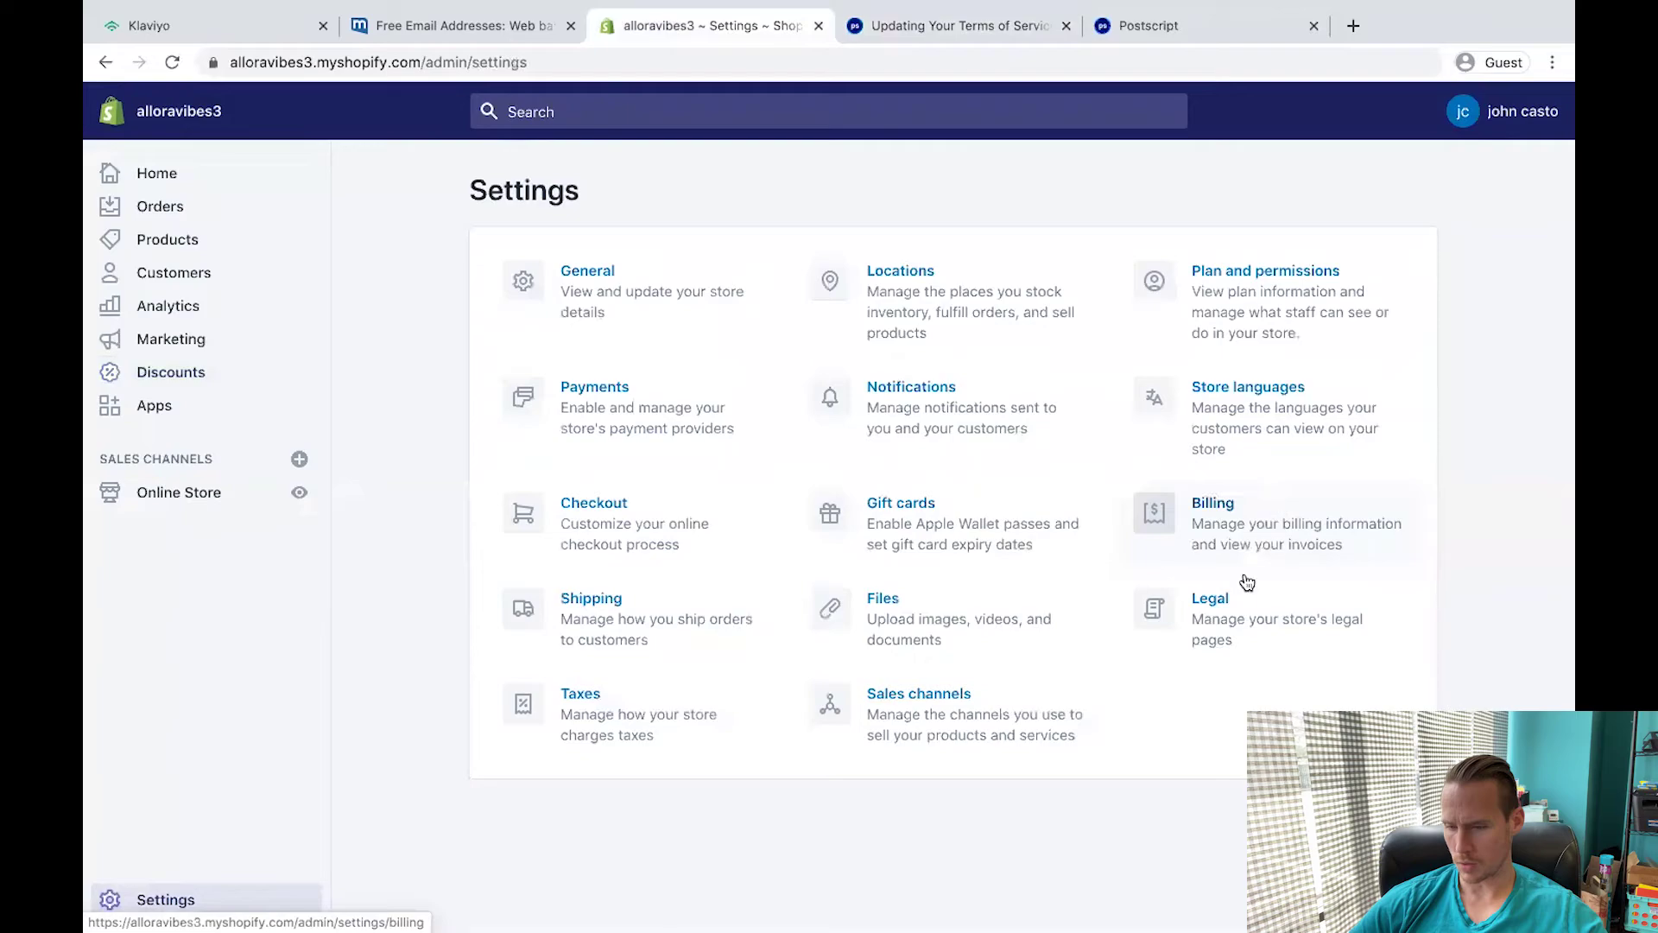
pyautogui.click(959, 26)
pyautogui.scroll(-5, 708, 557)
pyautogui.hotkey('ctrl', 'shift', 'Tab')
# Fill in Allora as the company name in the store's Terms of Service.
pyautogui.scroll(-2, 708, 556)
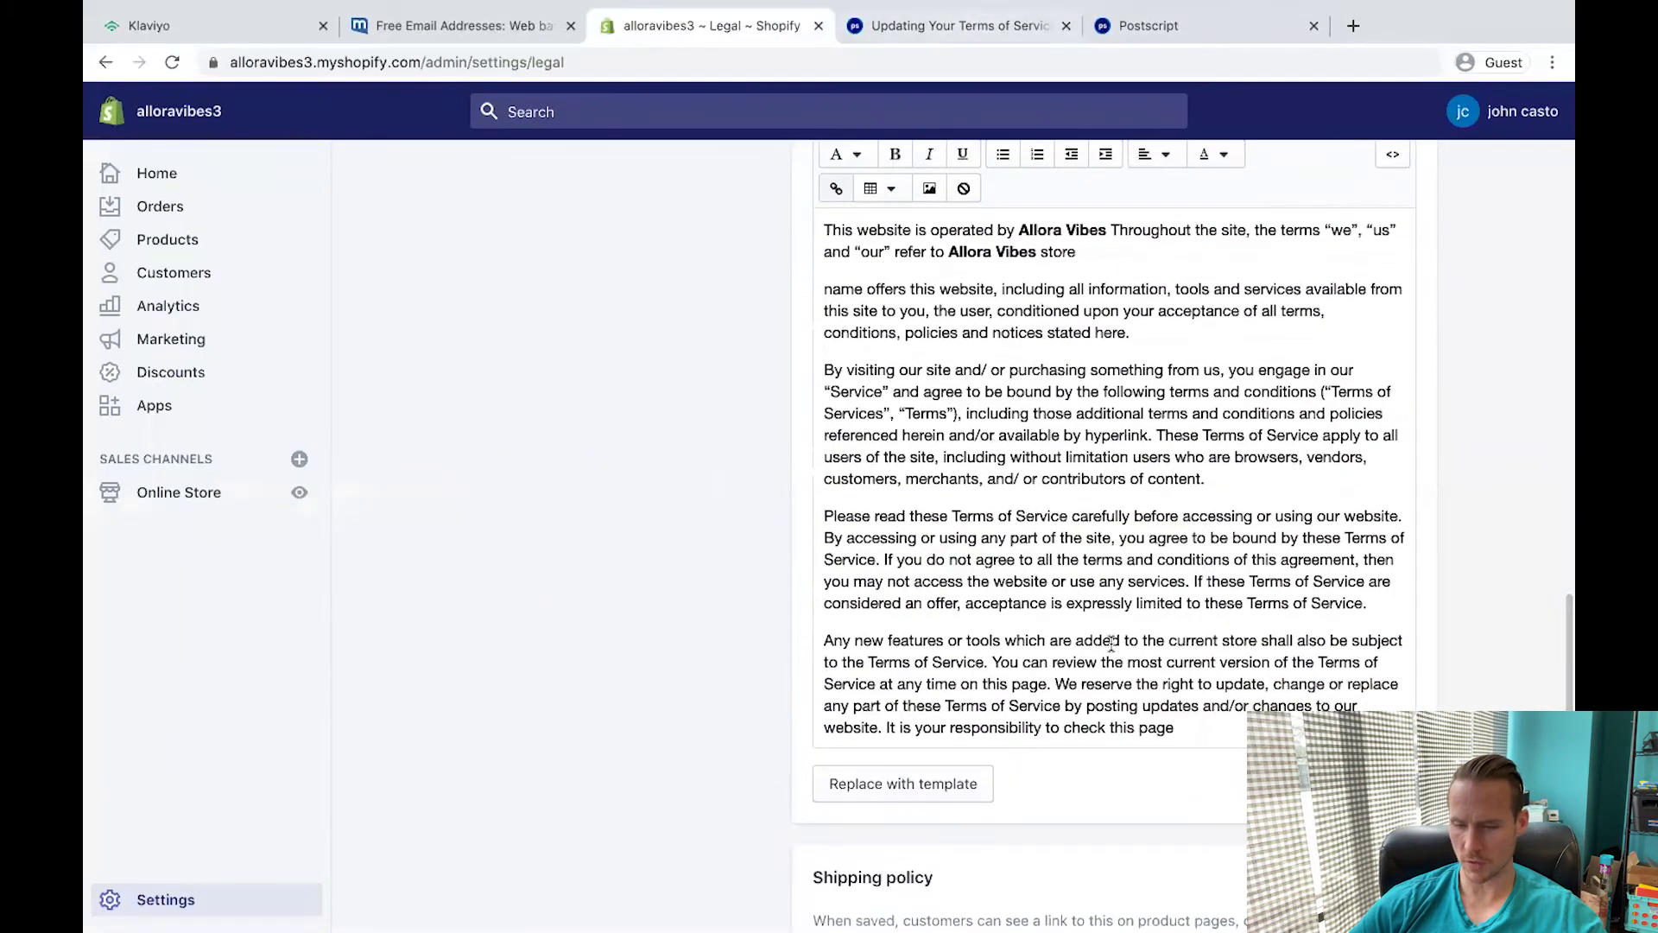
pyautogui.scroll(-7, 1112, 644)
pyautogui.write('Allor')
pyautogui.write('a')
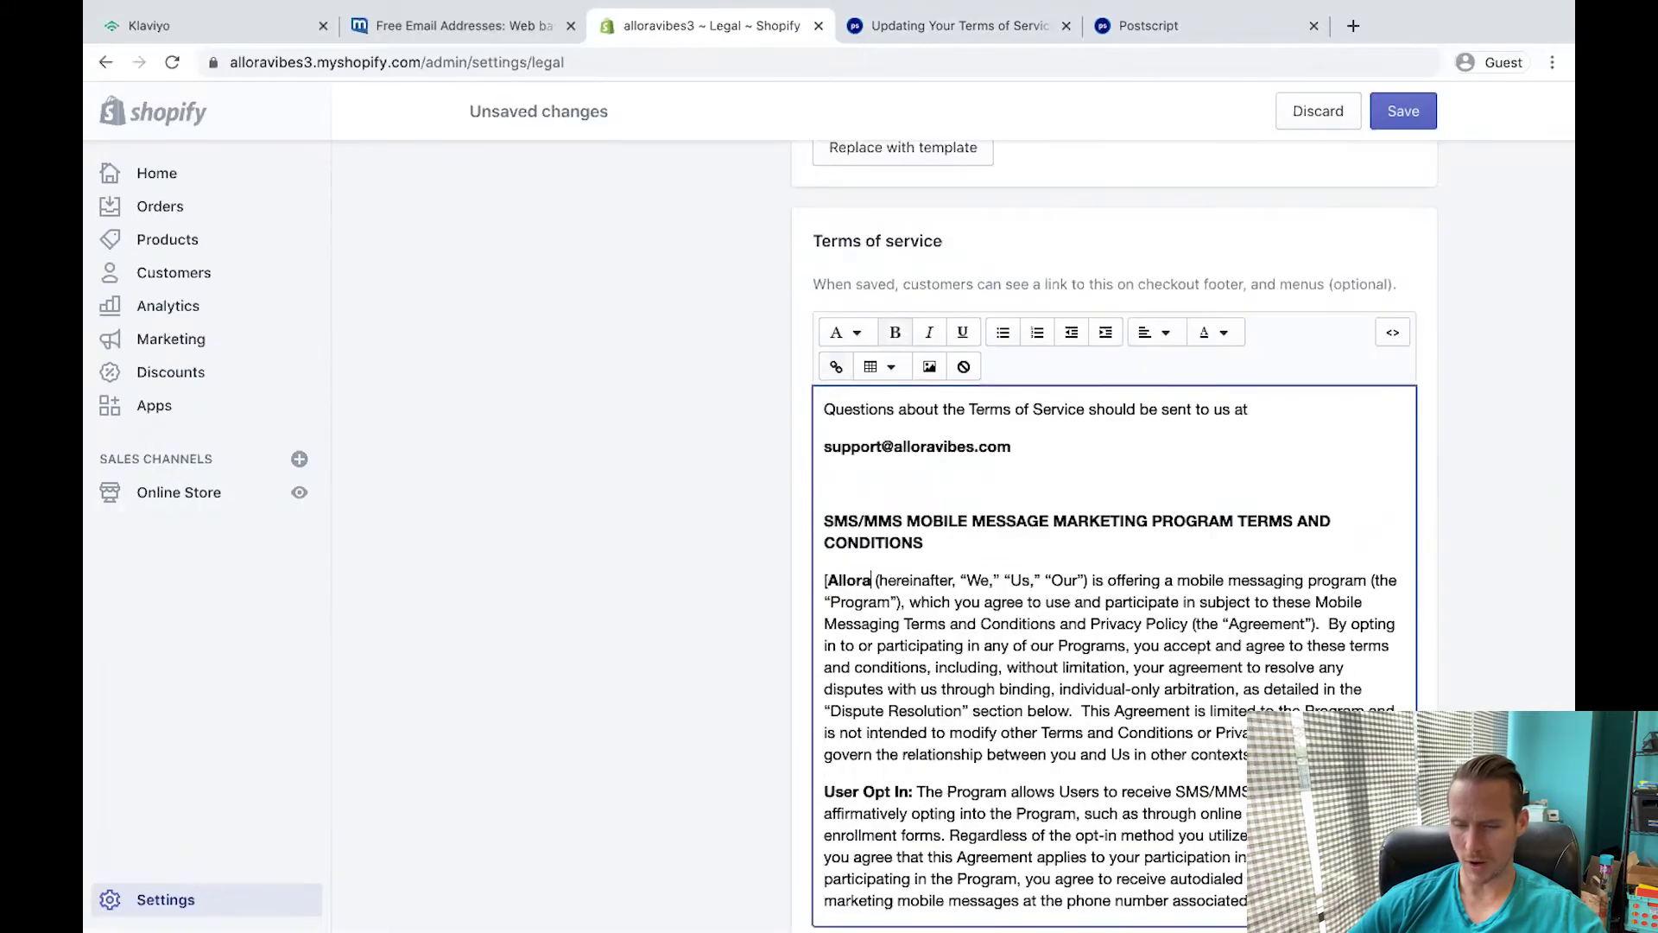
pyautogui.press('Delete')
pyautogui.hotkey('ctrl', 'Tab')
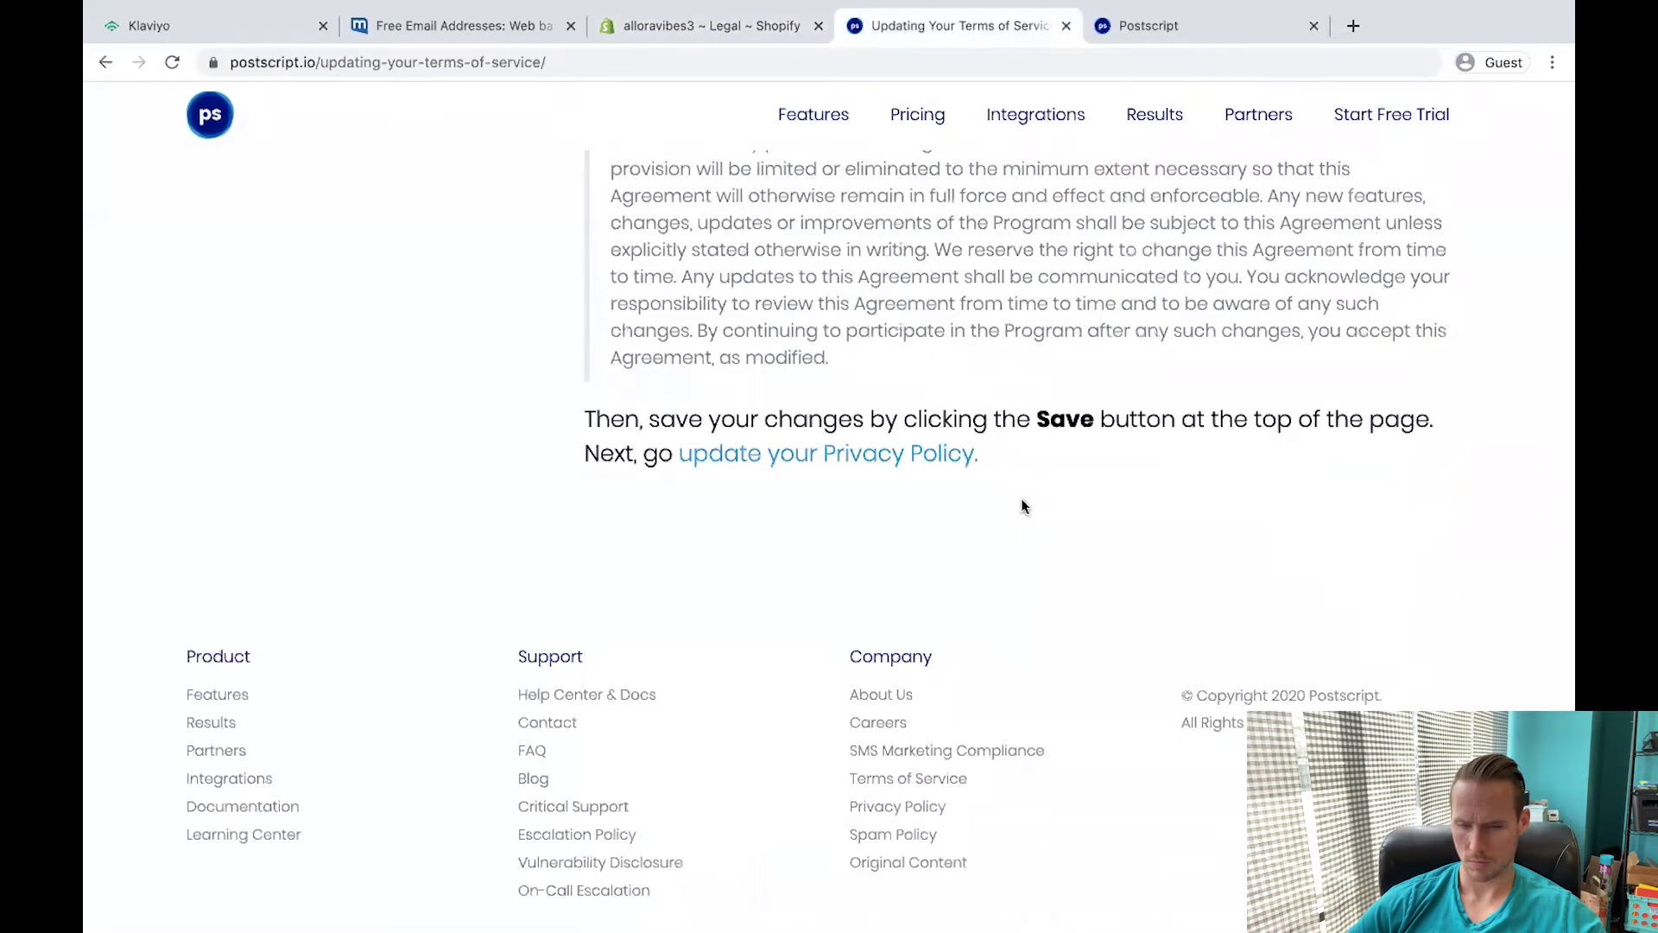
pyautogui.scroll(7, 1022, 507)
pyautogui.scroll(10, 978, 446)
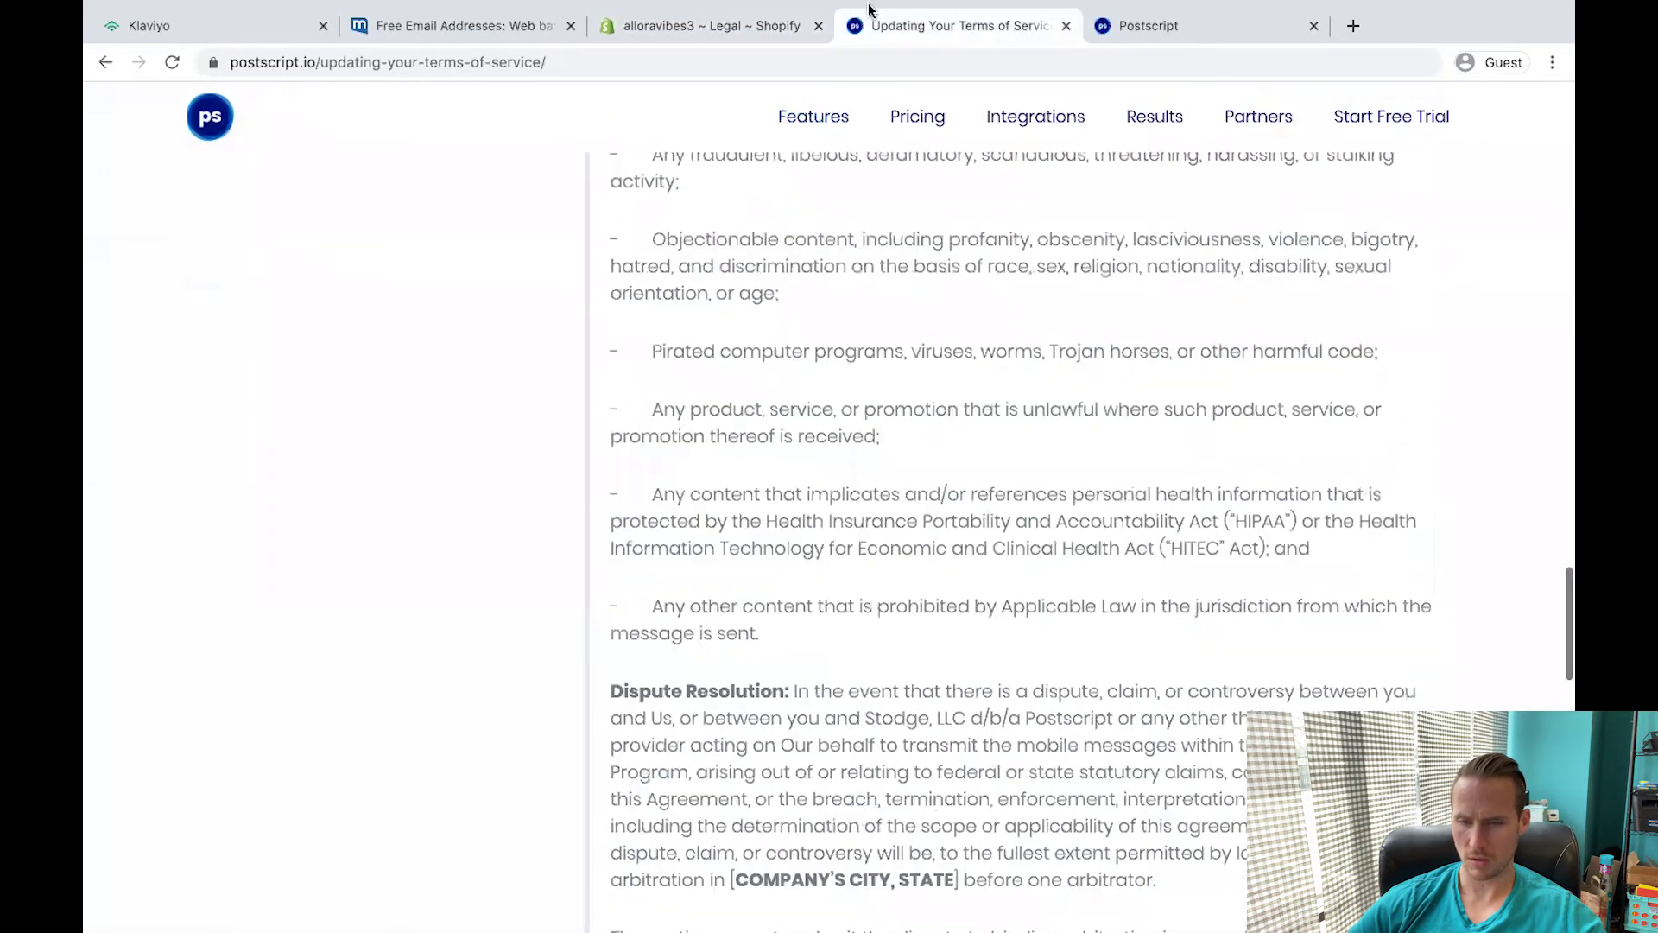
pyautogui.hotkey('ctrl', 'shift', 'Tab')
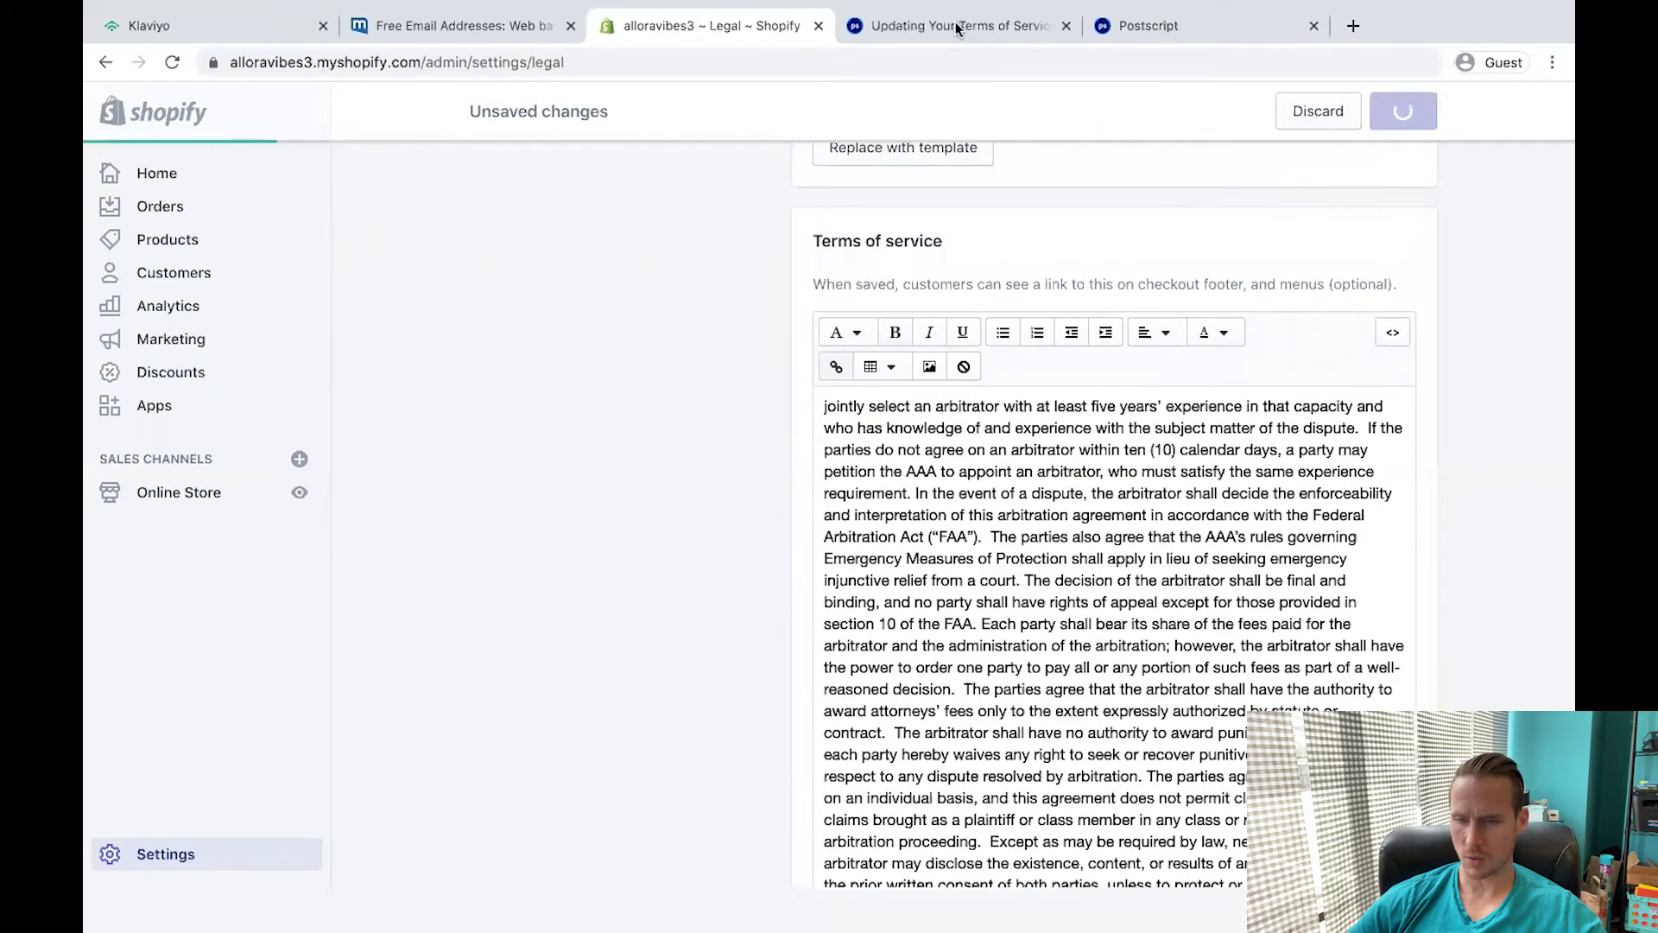
# Open the guide's privacy policy article and select its sample text.
pyautogui.click(956, 26)
pyautogui.scroll(3, 145, 373)
pyautogui.scroll(15, 143, 369)
pyautogui.click(341, 518)
pyautogui.scroll(-20, 1232, 230)
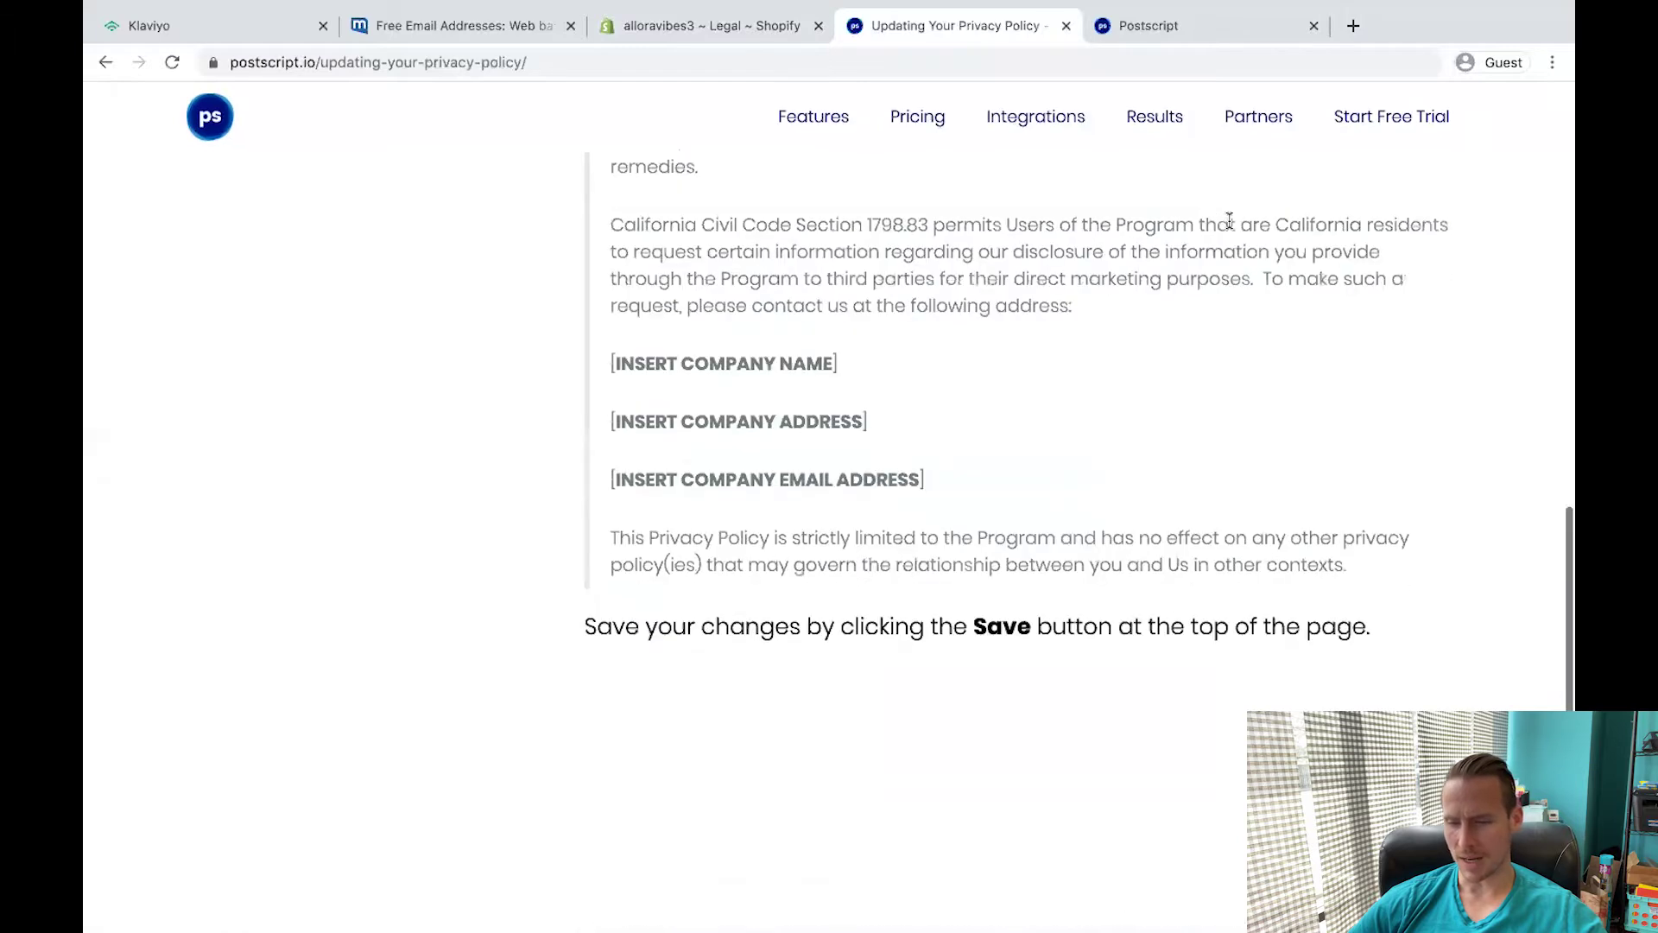
pyautogui.moveTo(1374, 566); pyautogui.dragTo(598, 393)
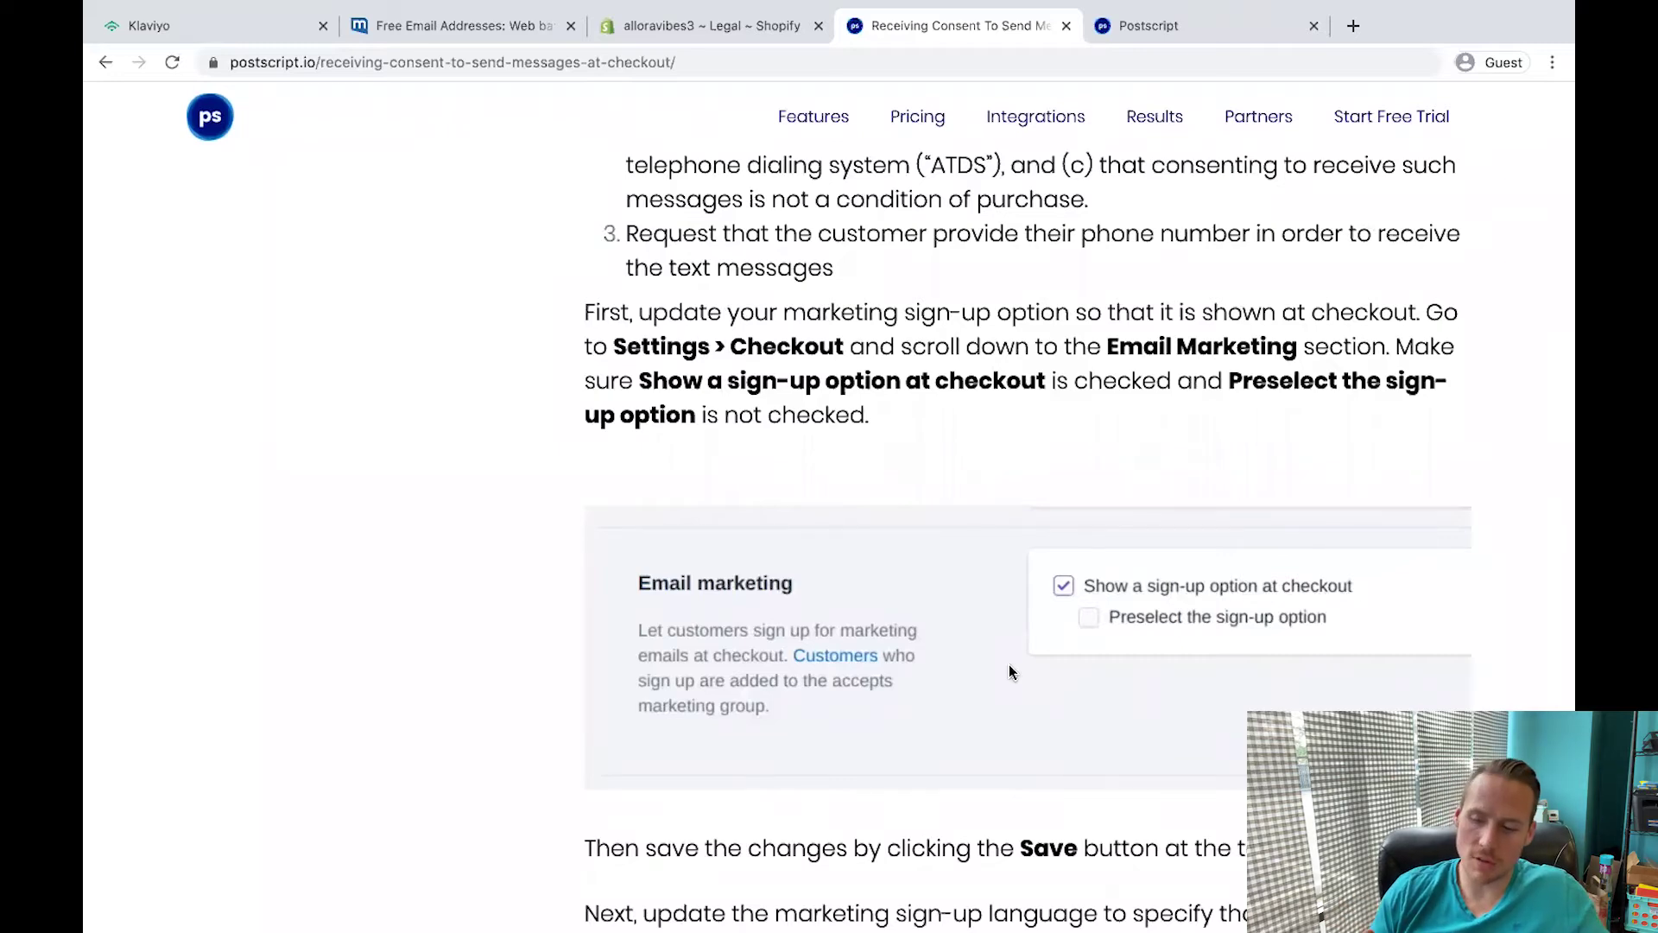
pyautogui.scroll(-5, 1008, 672)
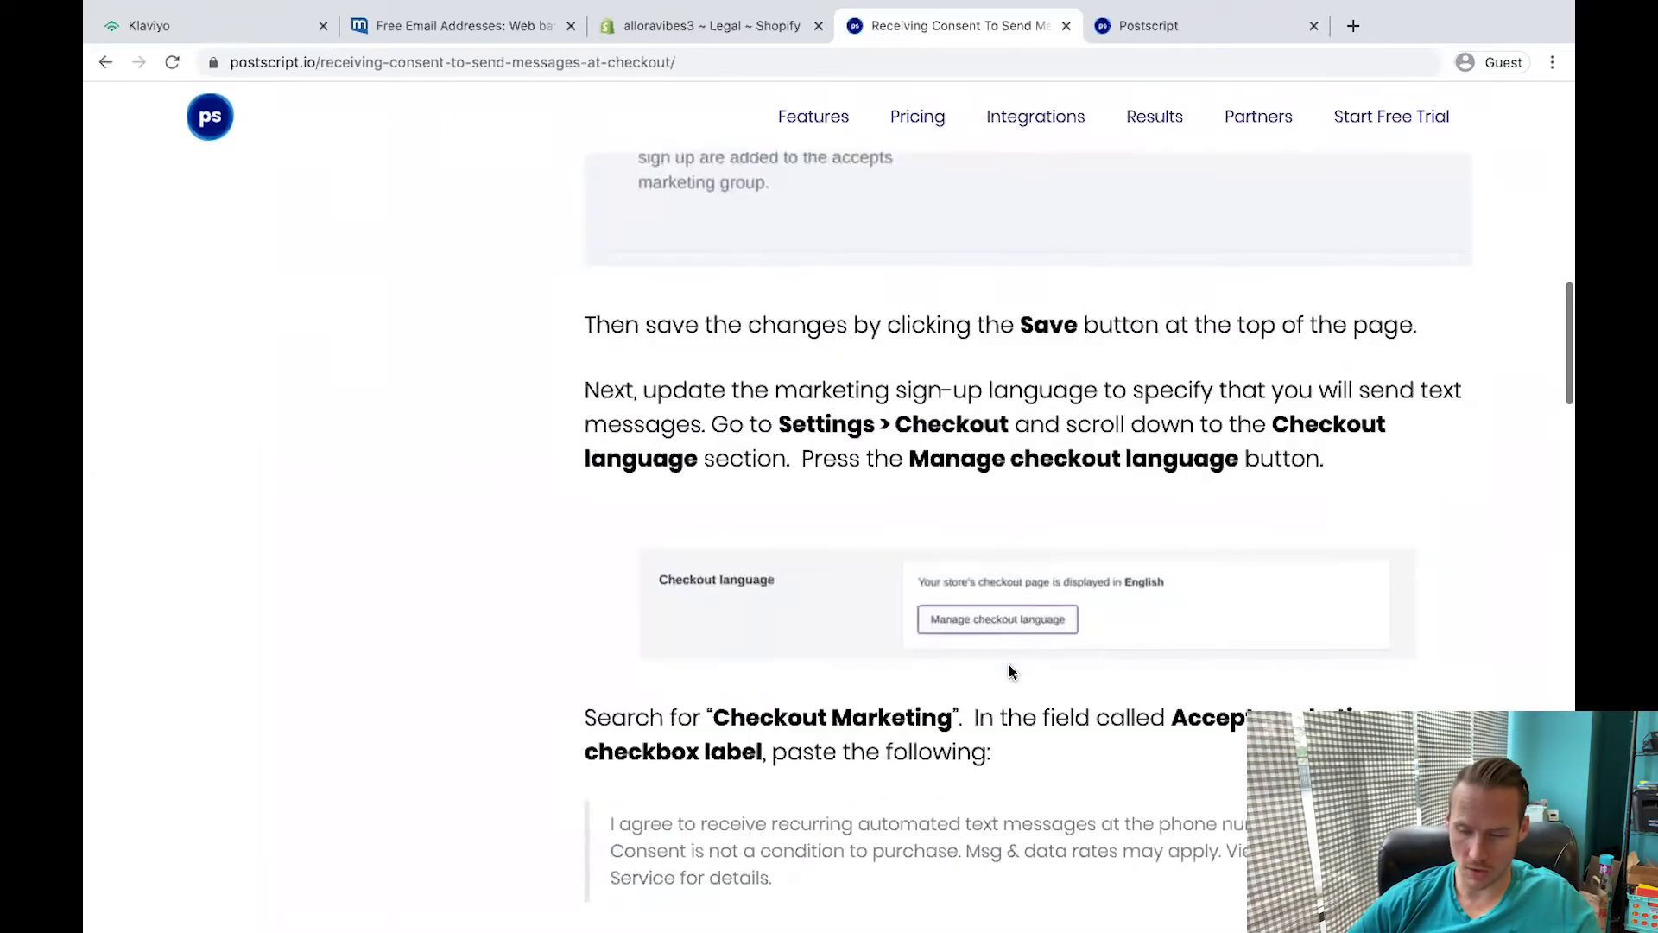
pyautogui.scroll(-8, 392, 570)
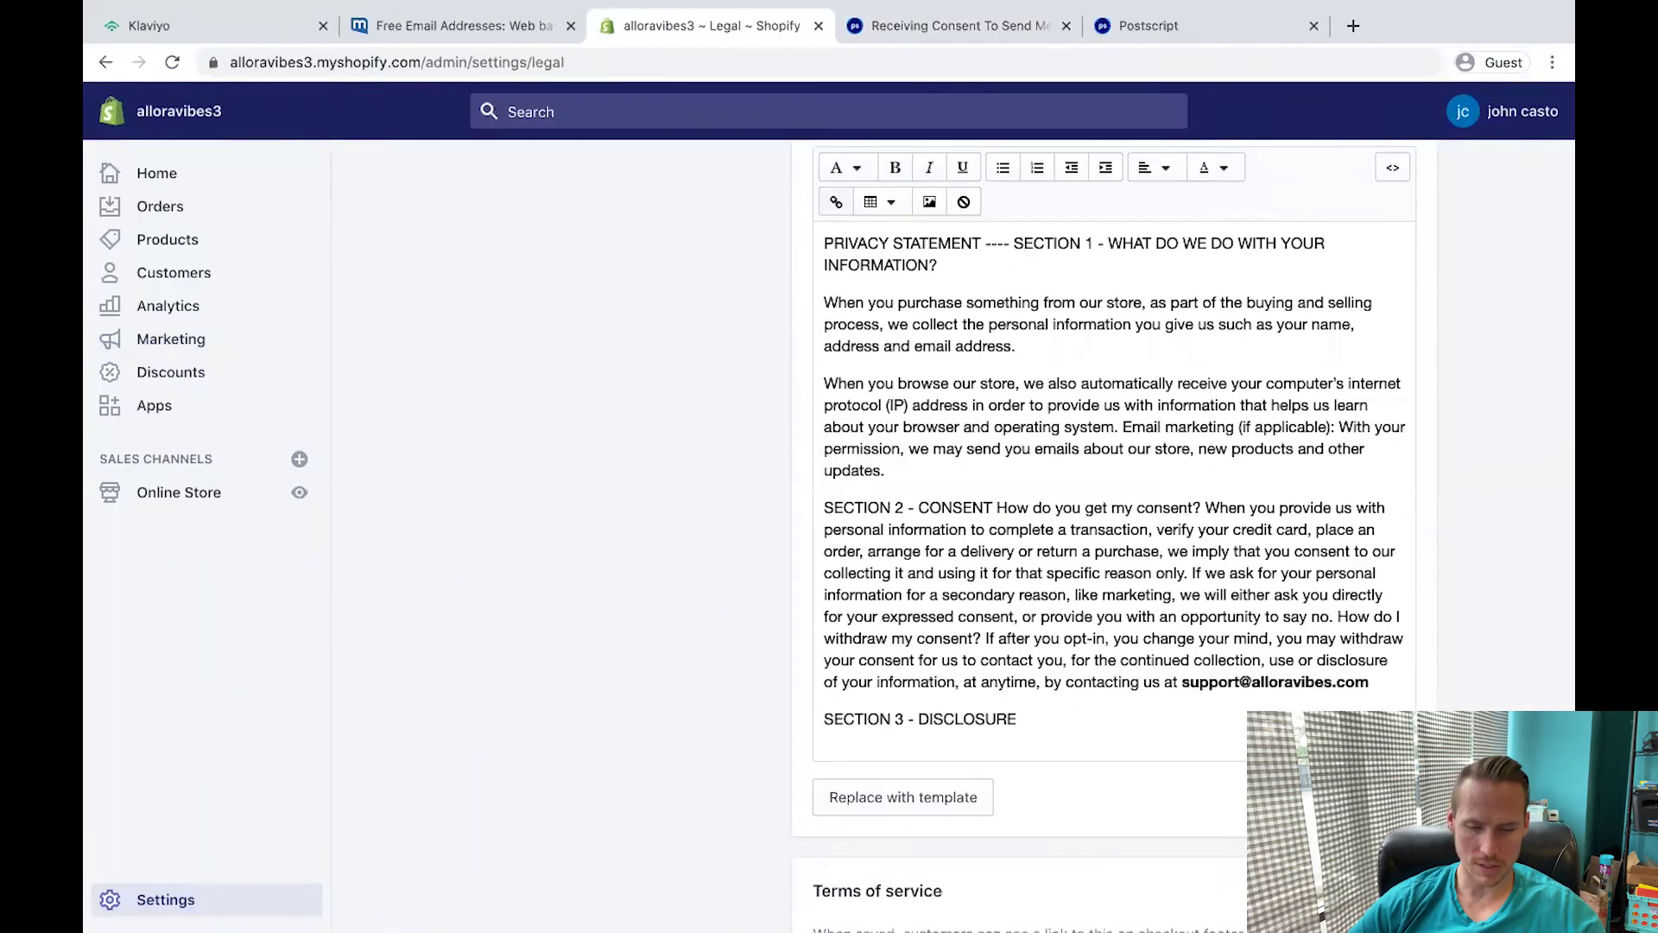
pyautogui.click(165, 899)
# Open Shopify's checkout language editor from the Checkout settings.
pyautogui.click(889, 270)
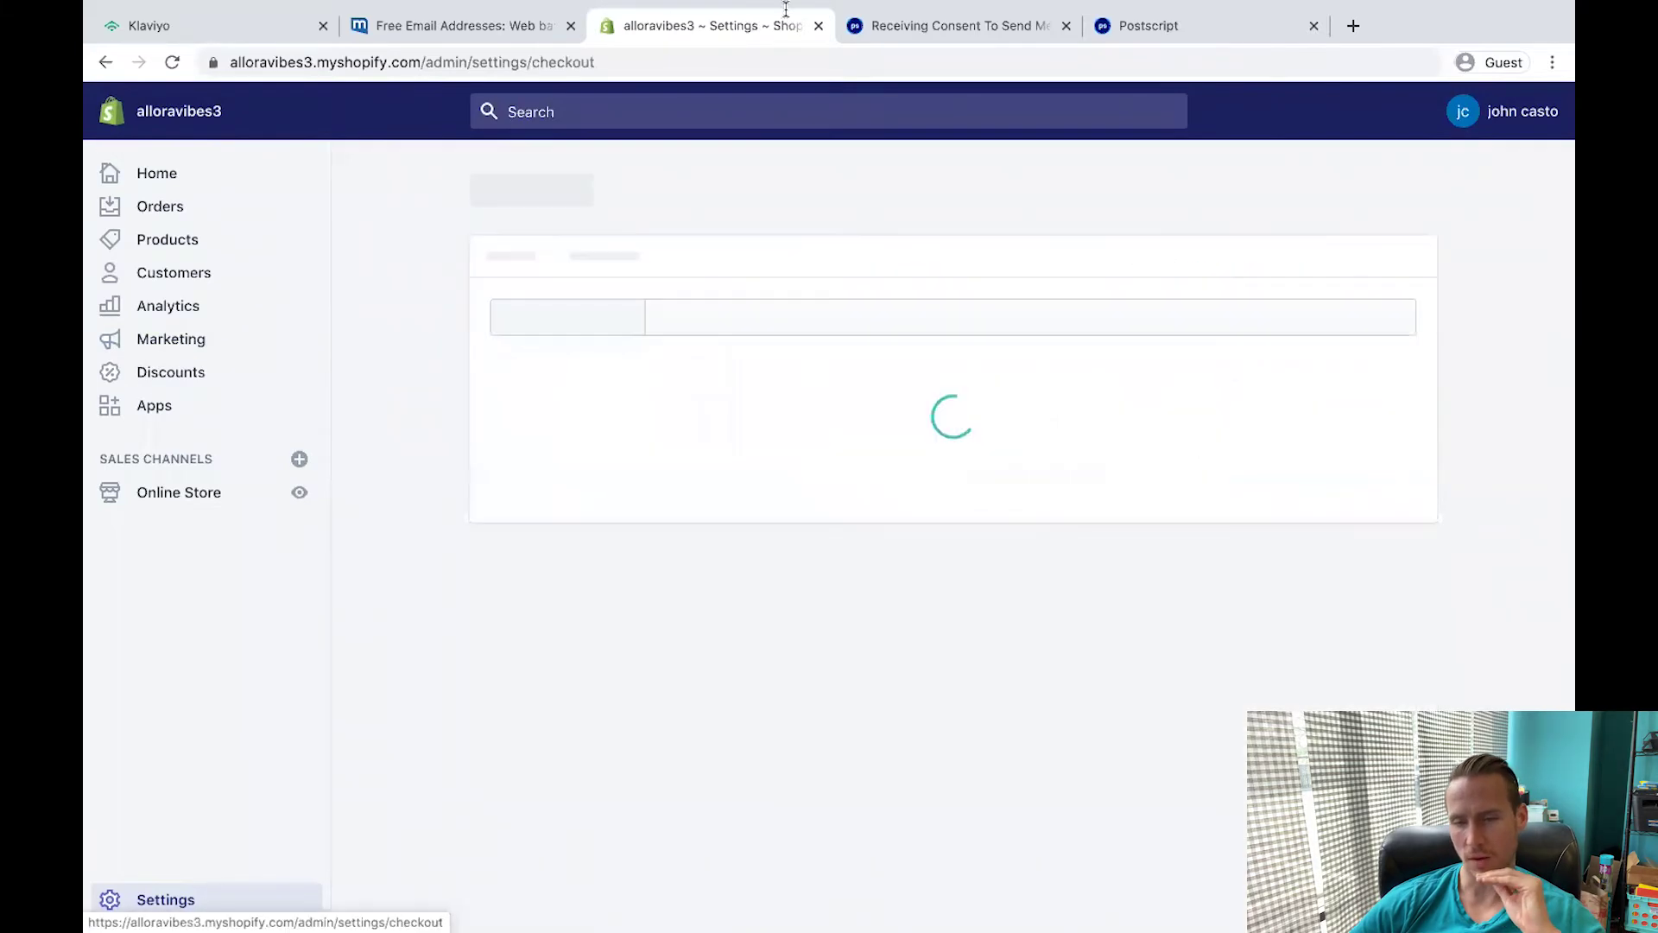
pyautogui.click(933, 26)
pyautogui.click(718, 31)
pyautogui.scroll(-15, 451, 507)
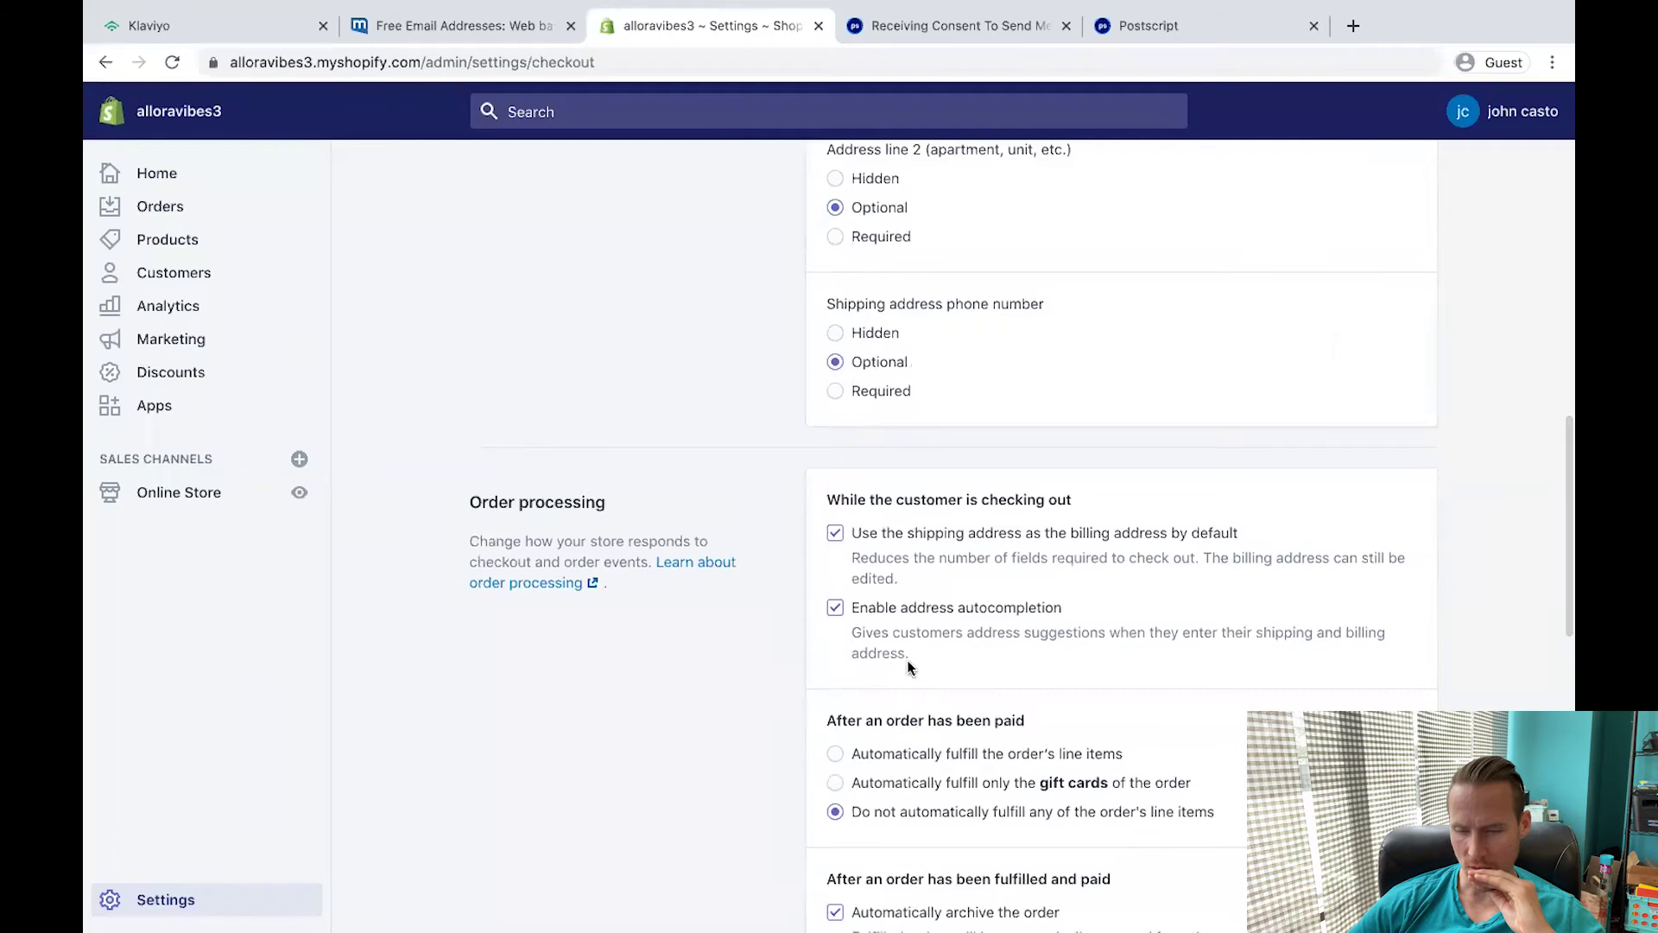
pyautogui.scroll(-8, 907, 660)
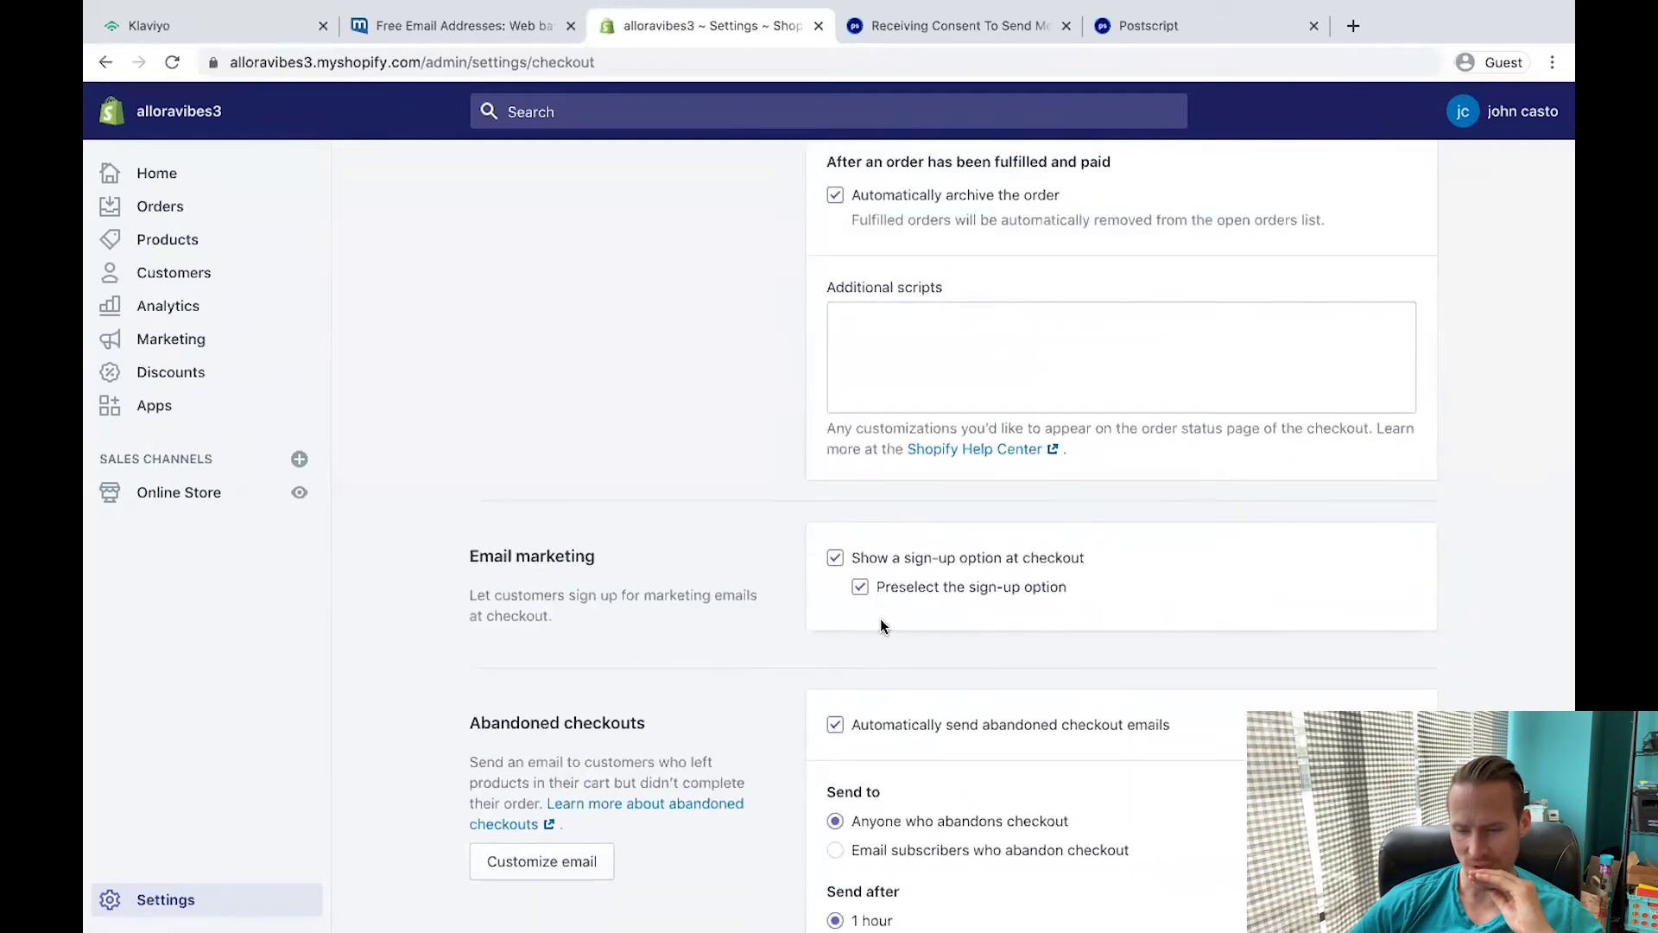
pyautogui.scroll(-5, 879, 618)
pyautogui.click(941, 770)
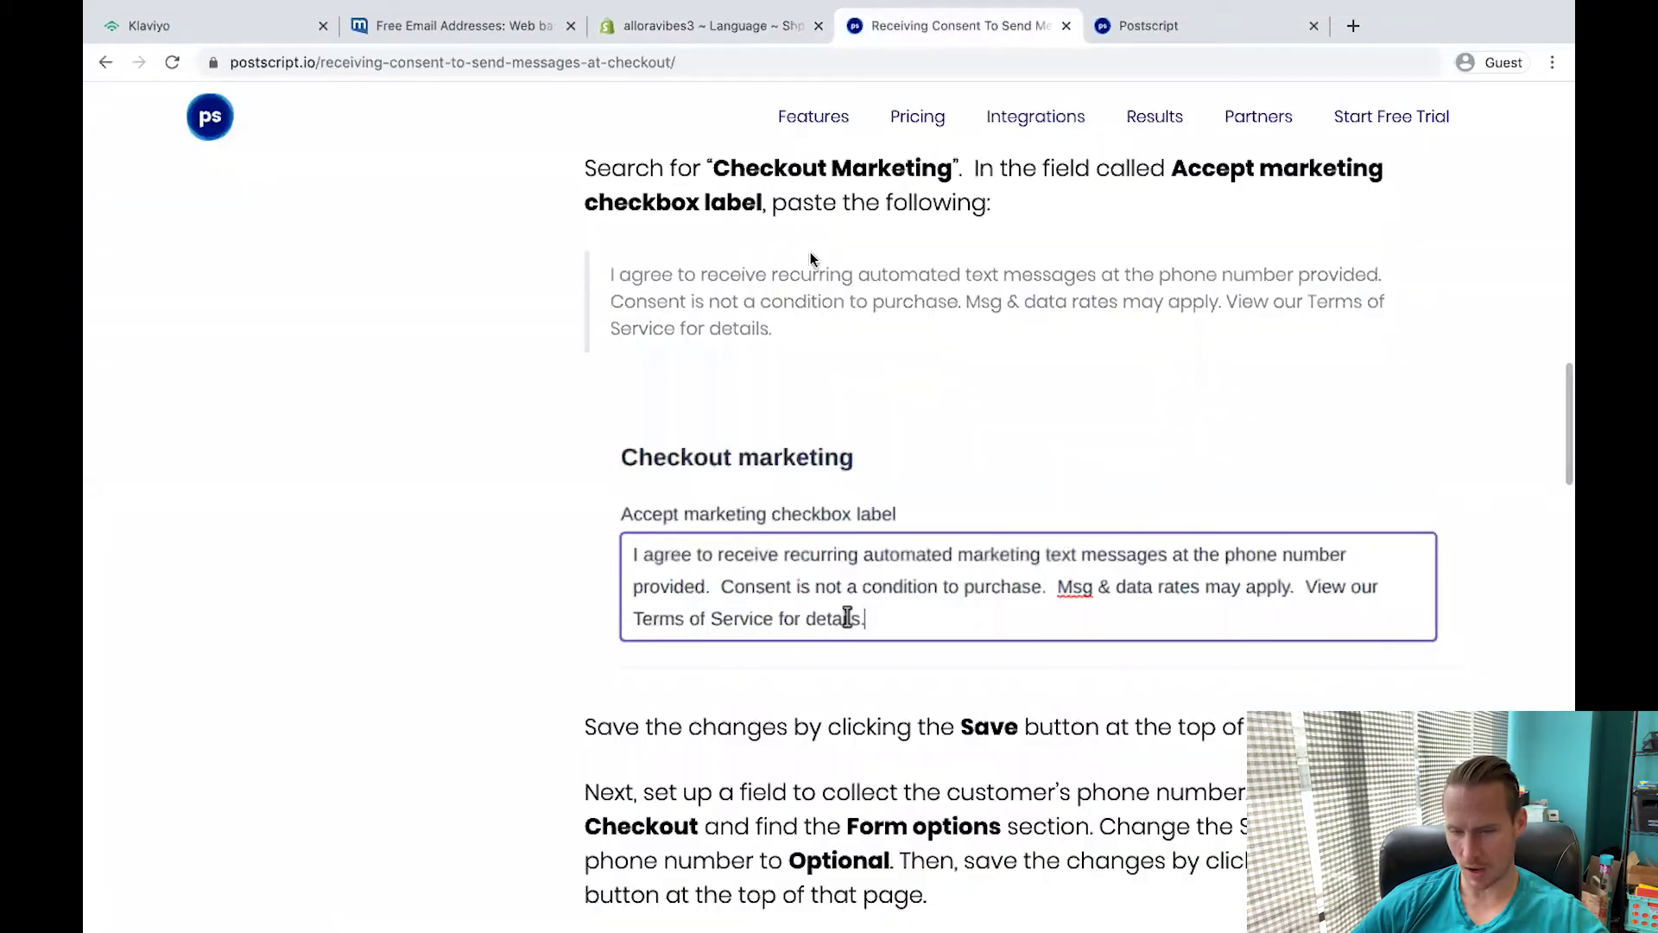
# Copy the guide's recurring automated text-message consent sentence into the Accept marketing checkbox label.
pyautogui.click(954, 71)
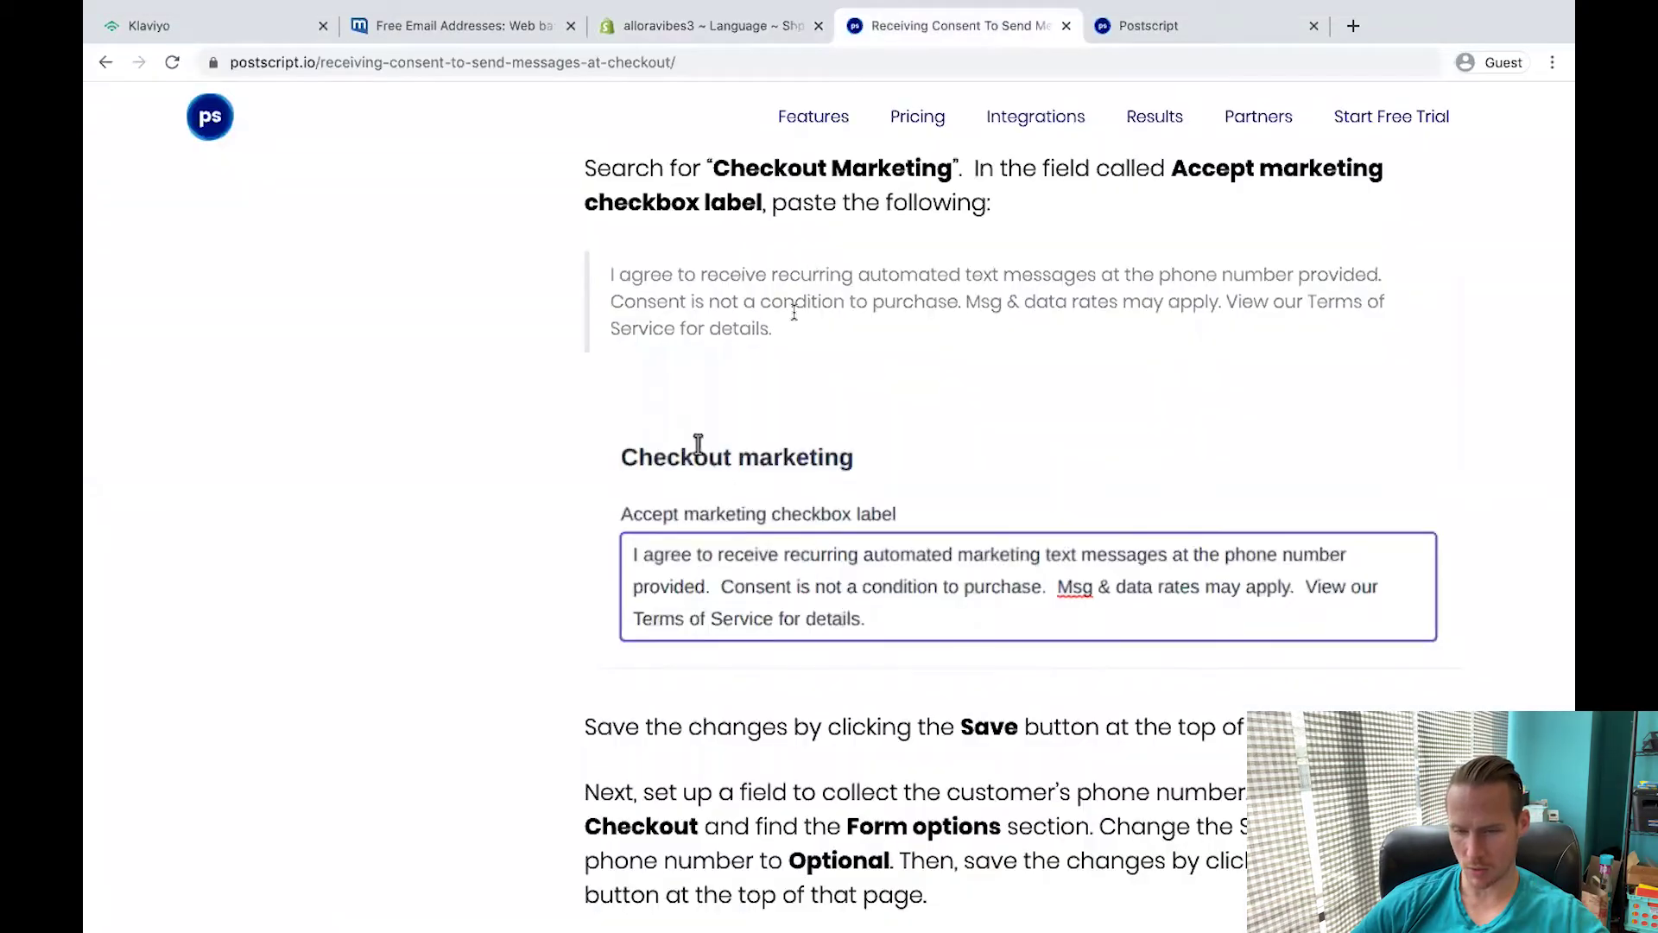
pyautogui.tripleClick(607, 283)
pyautogui.hotkey('ctrl', 'c')
pyautogui.click(795, 24)
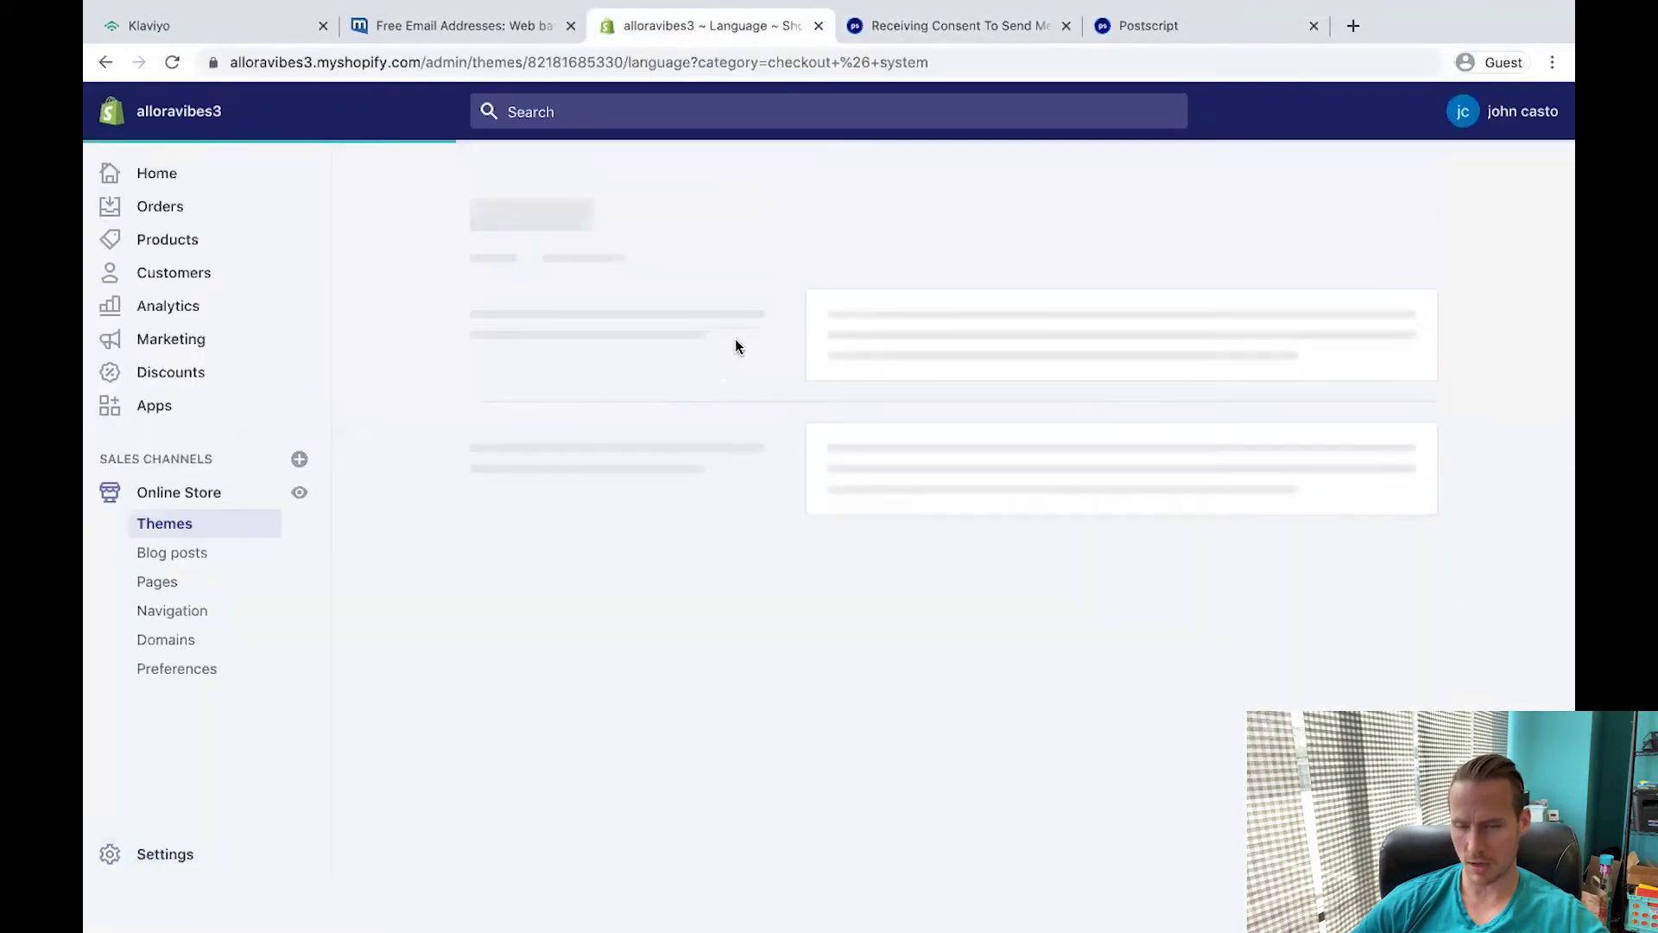
pyautogui.hotkey('ctrl', 'Tab')
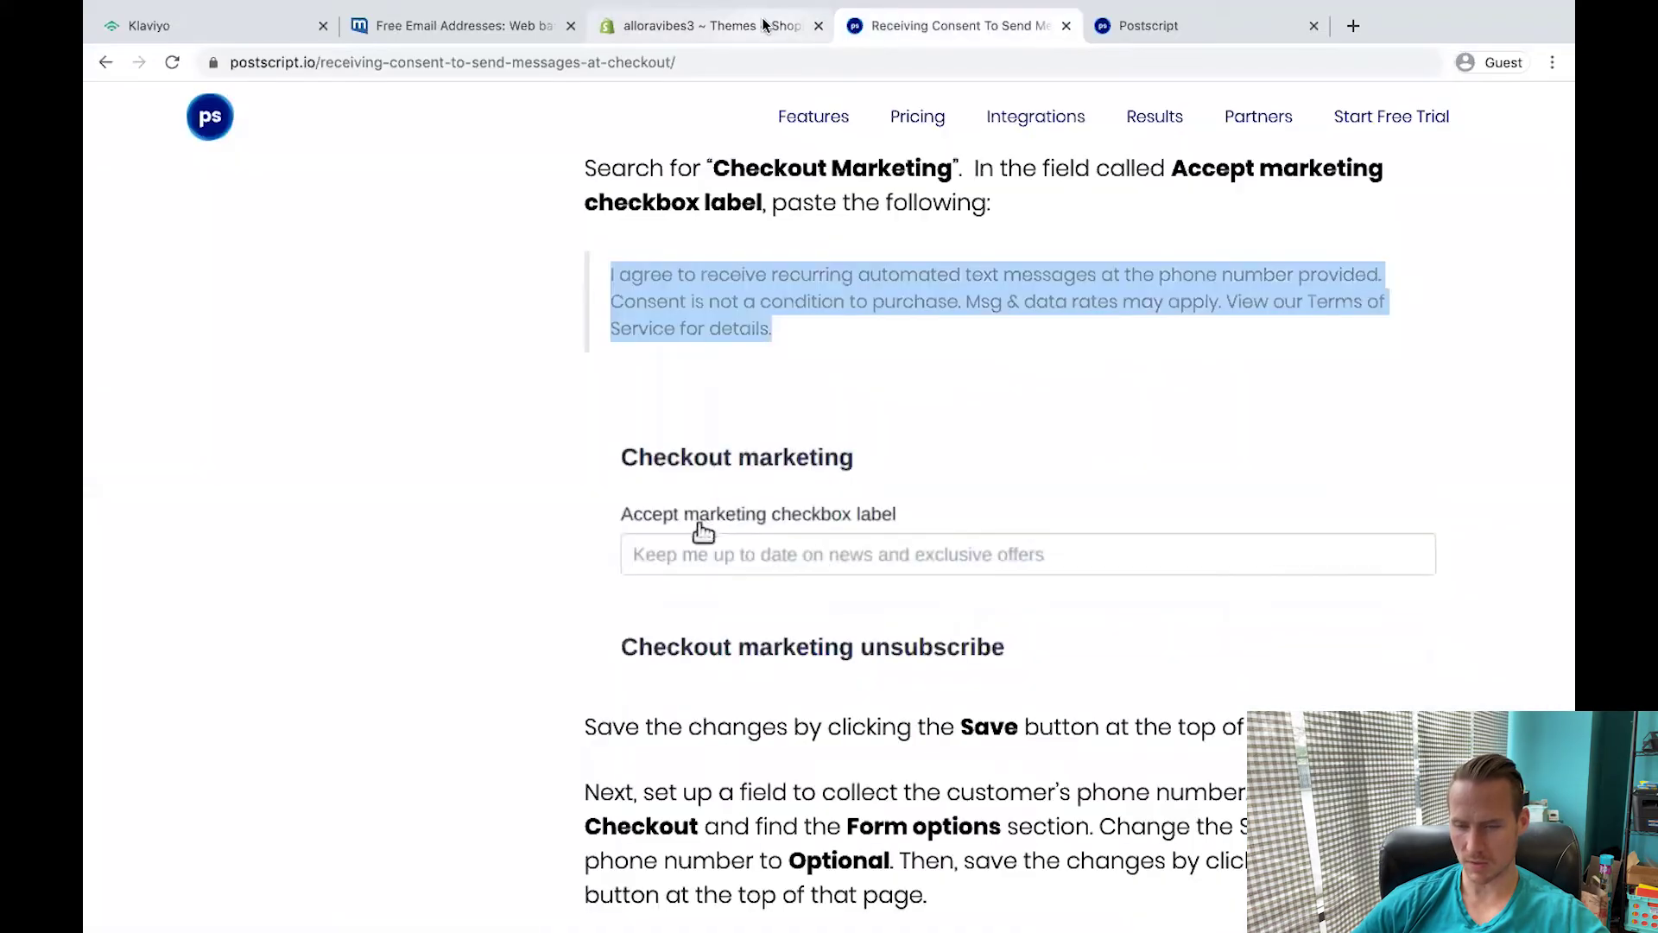
pyautogui.click(763, 25)
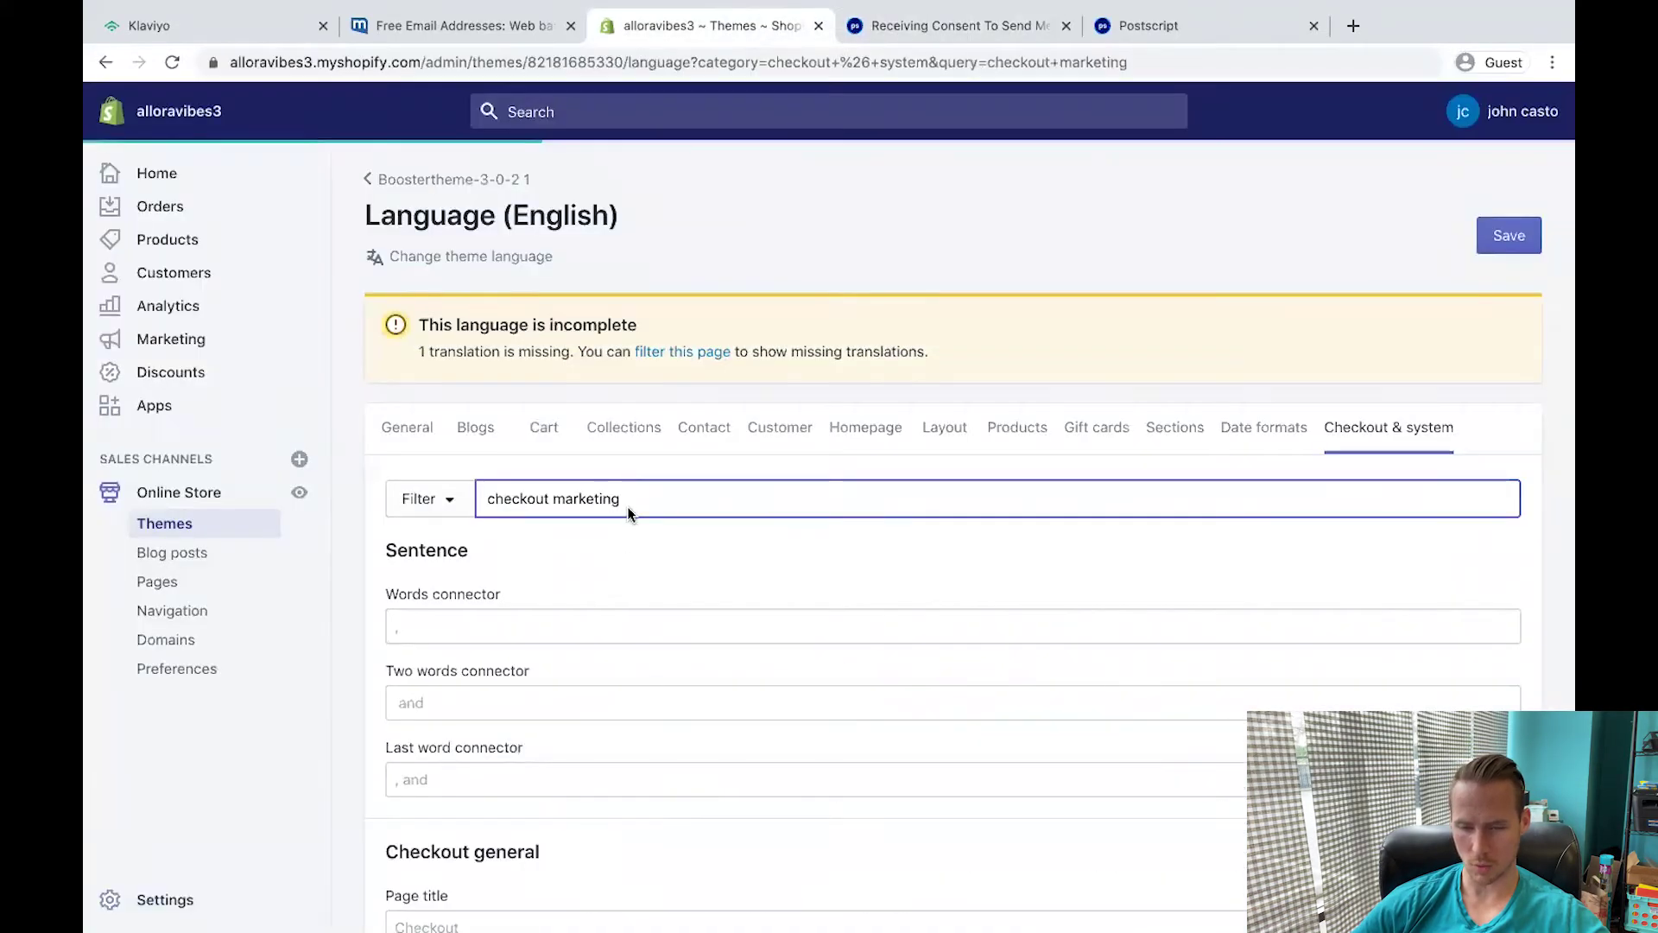
pyautogui.click(555, 629)
pyautogui.hotkey('ctrl', 'v')
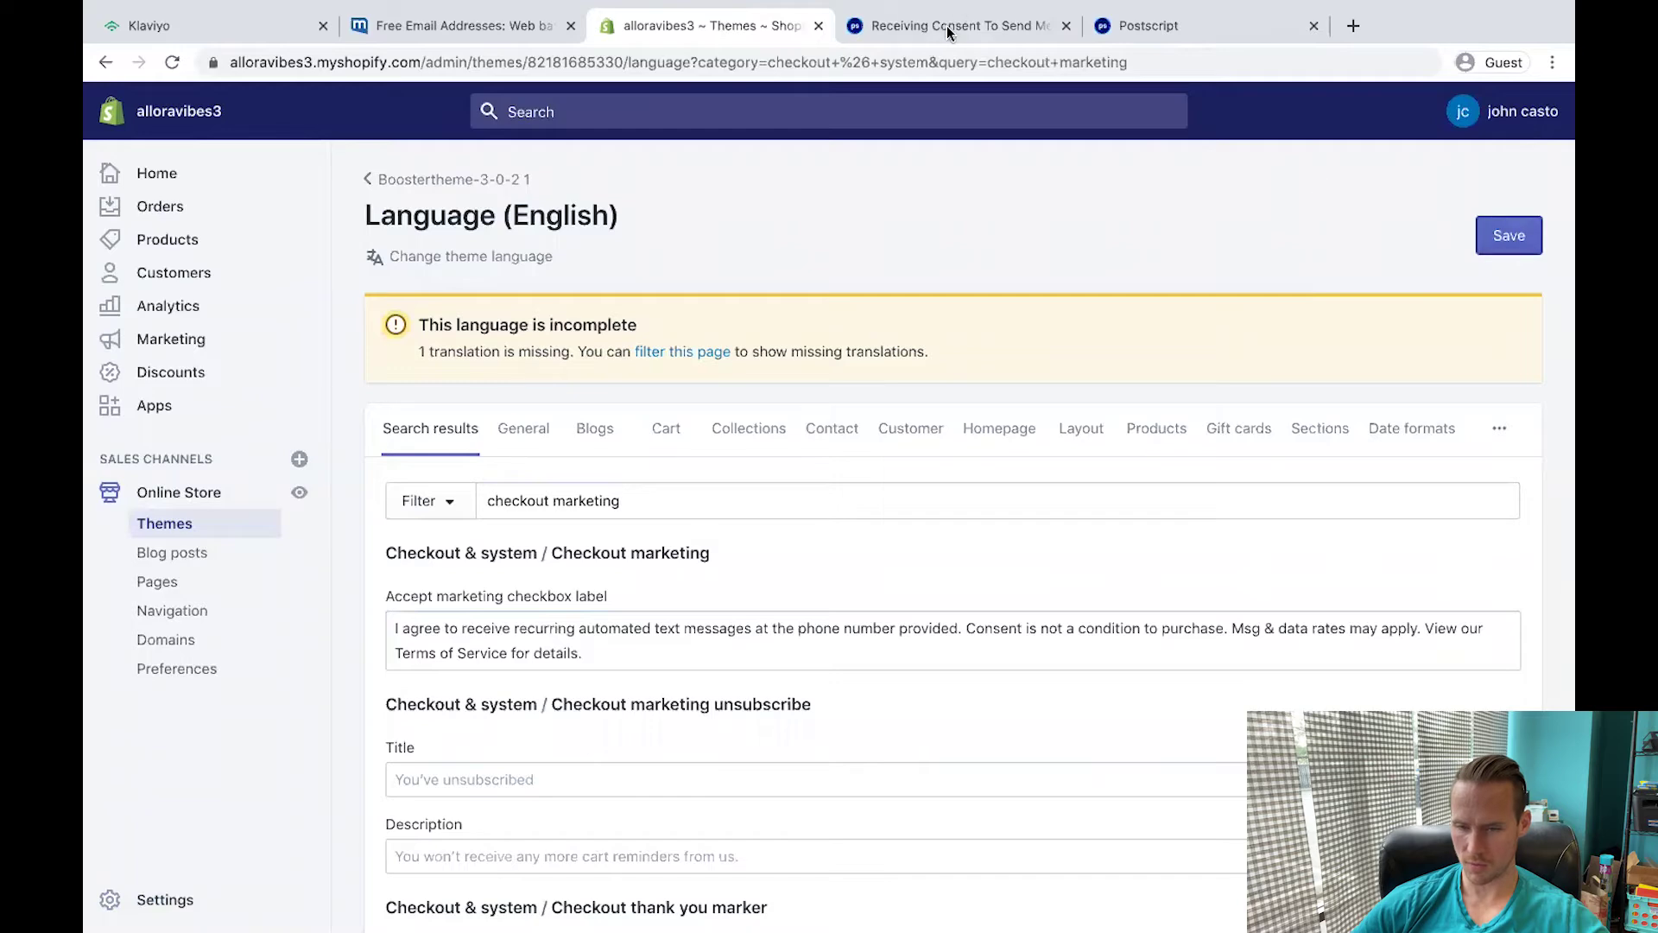
# Check the guide's next step about checkout Form options, then close the SMS consent guide.
pyautogui.click(948, 26)
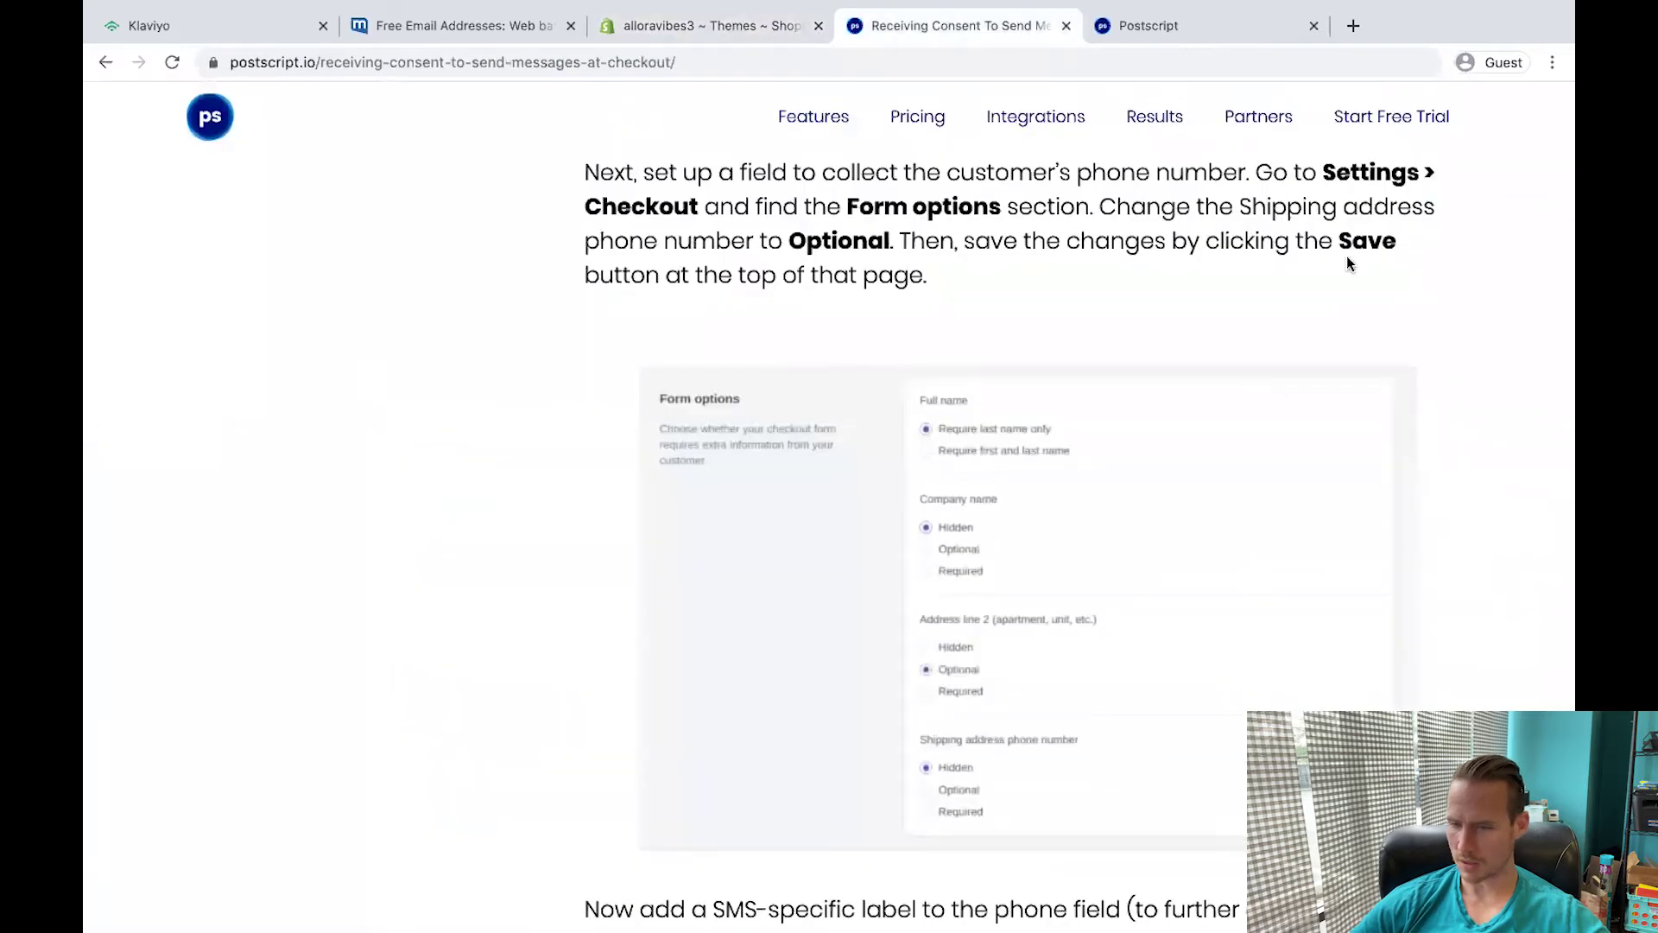
pyautogui.scroll(1, 751, 184)
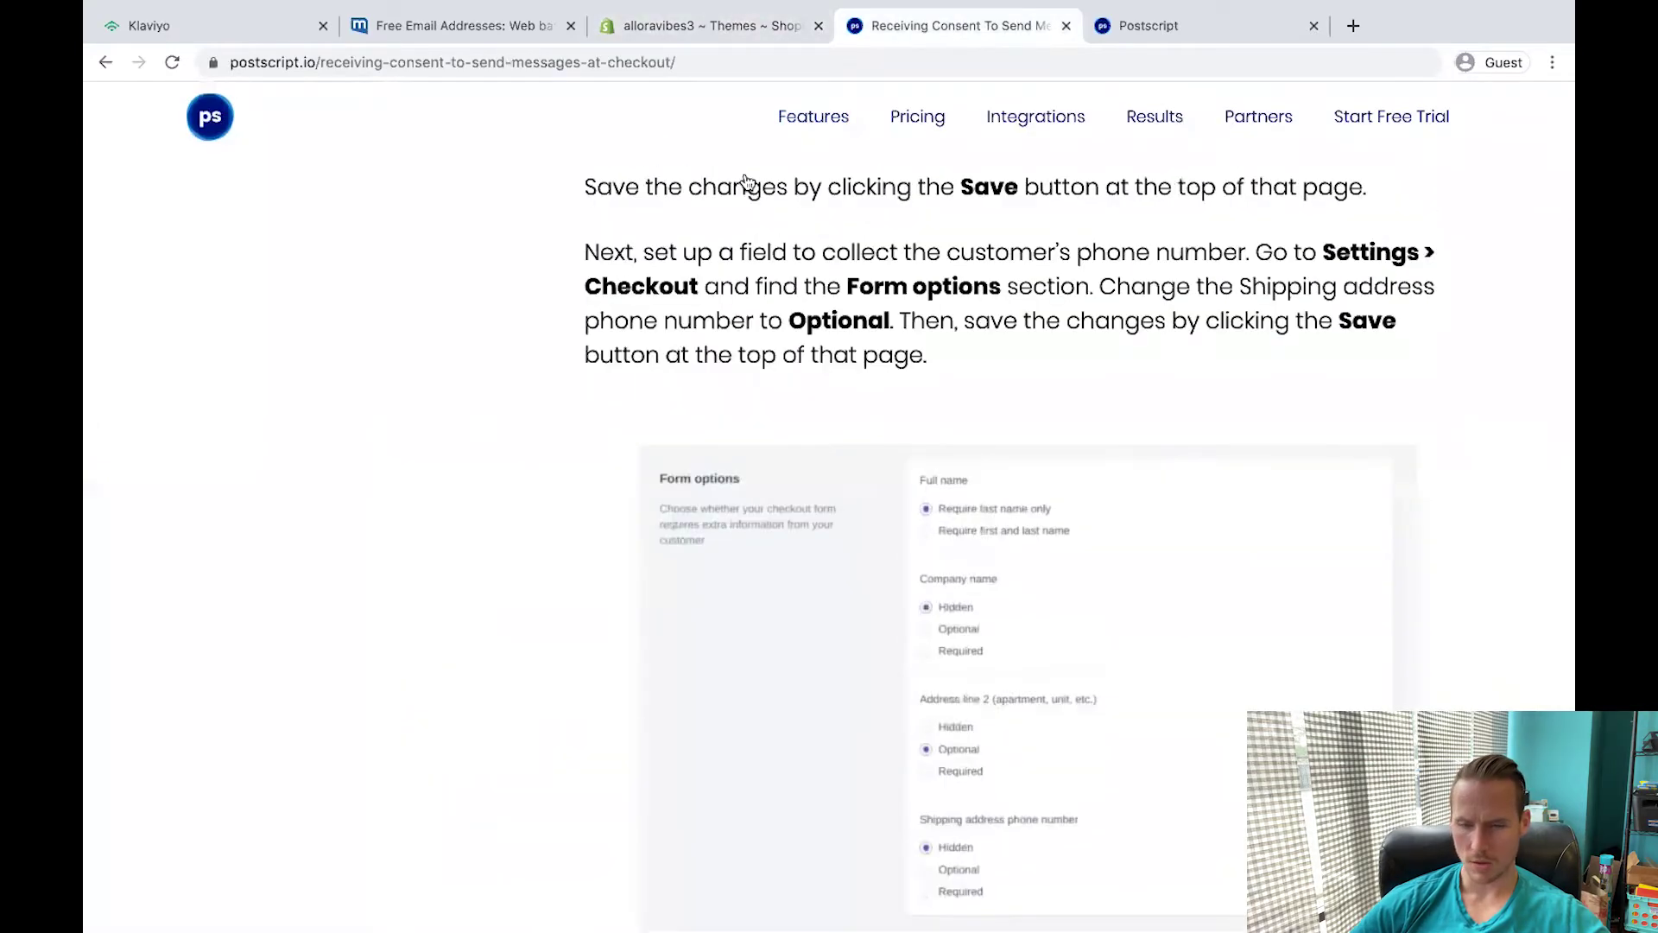
pyautogui.scroll(-1, 496, 349)
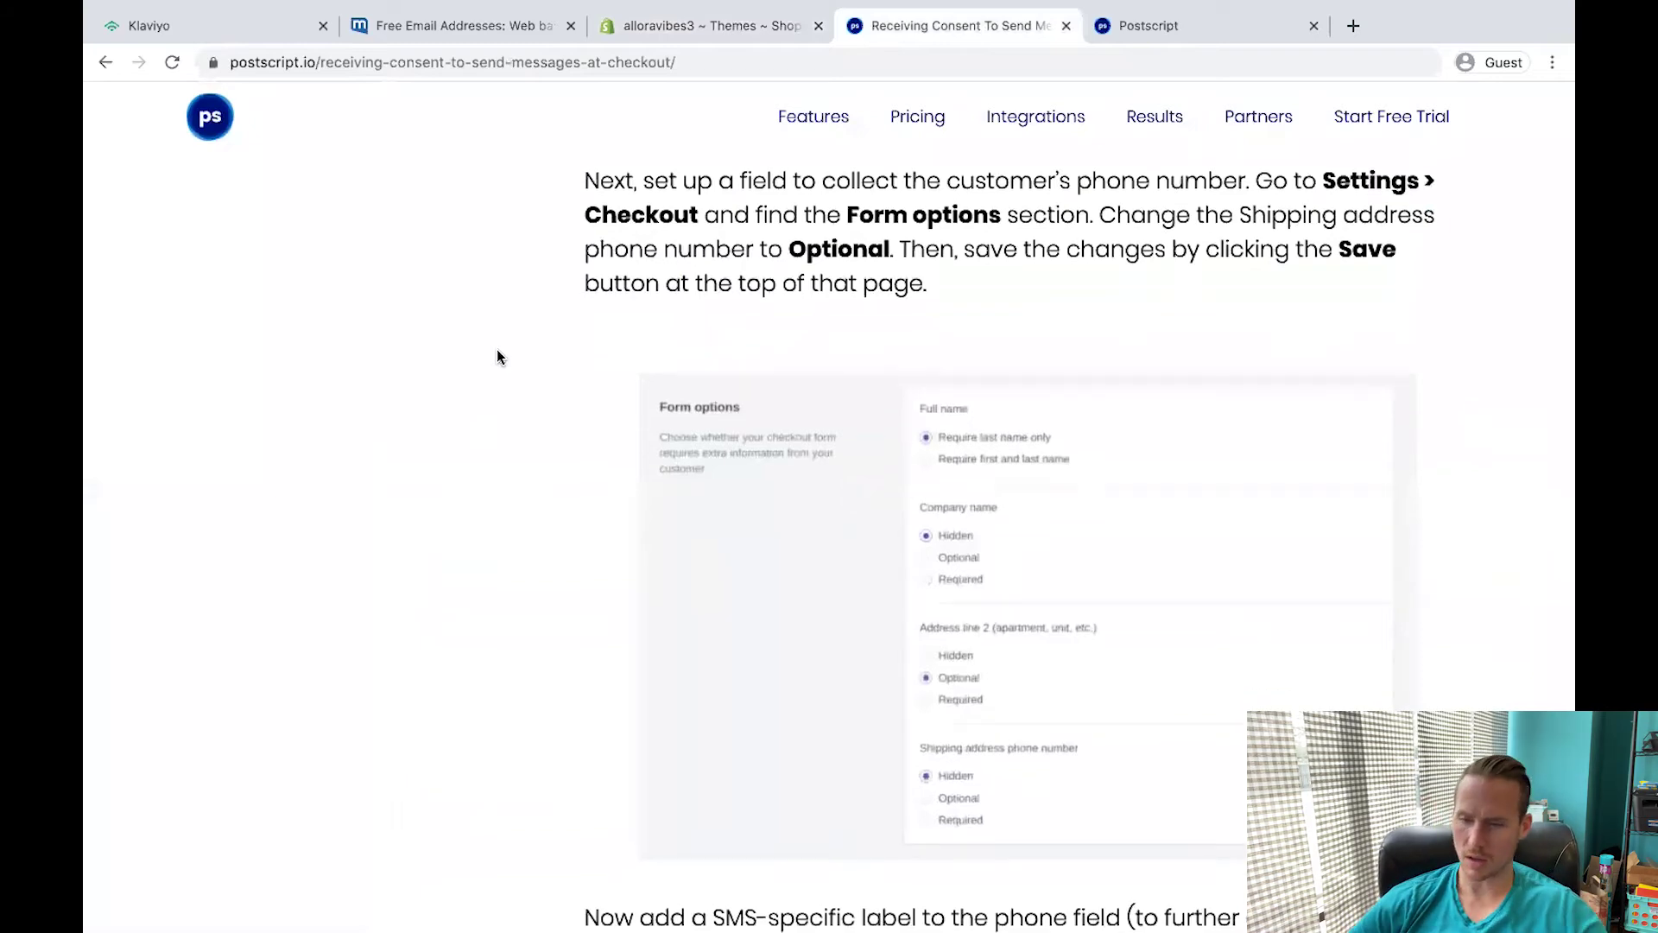
pyautogui.click(696, 26)
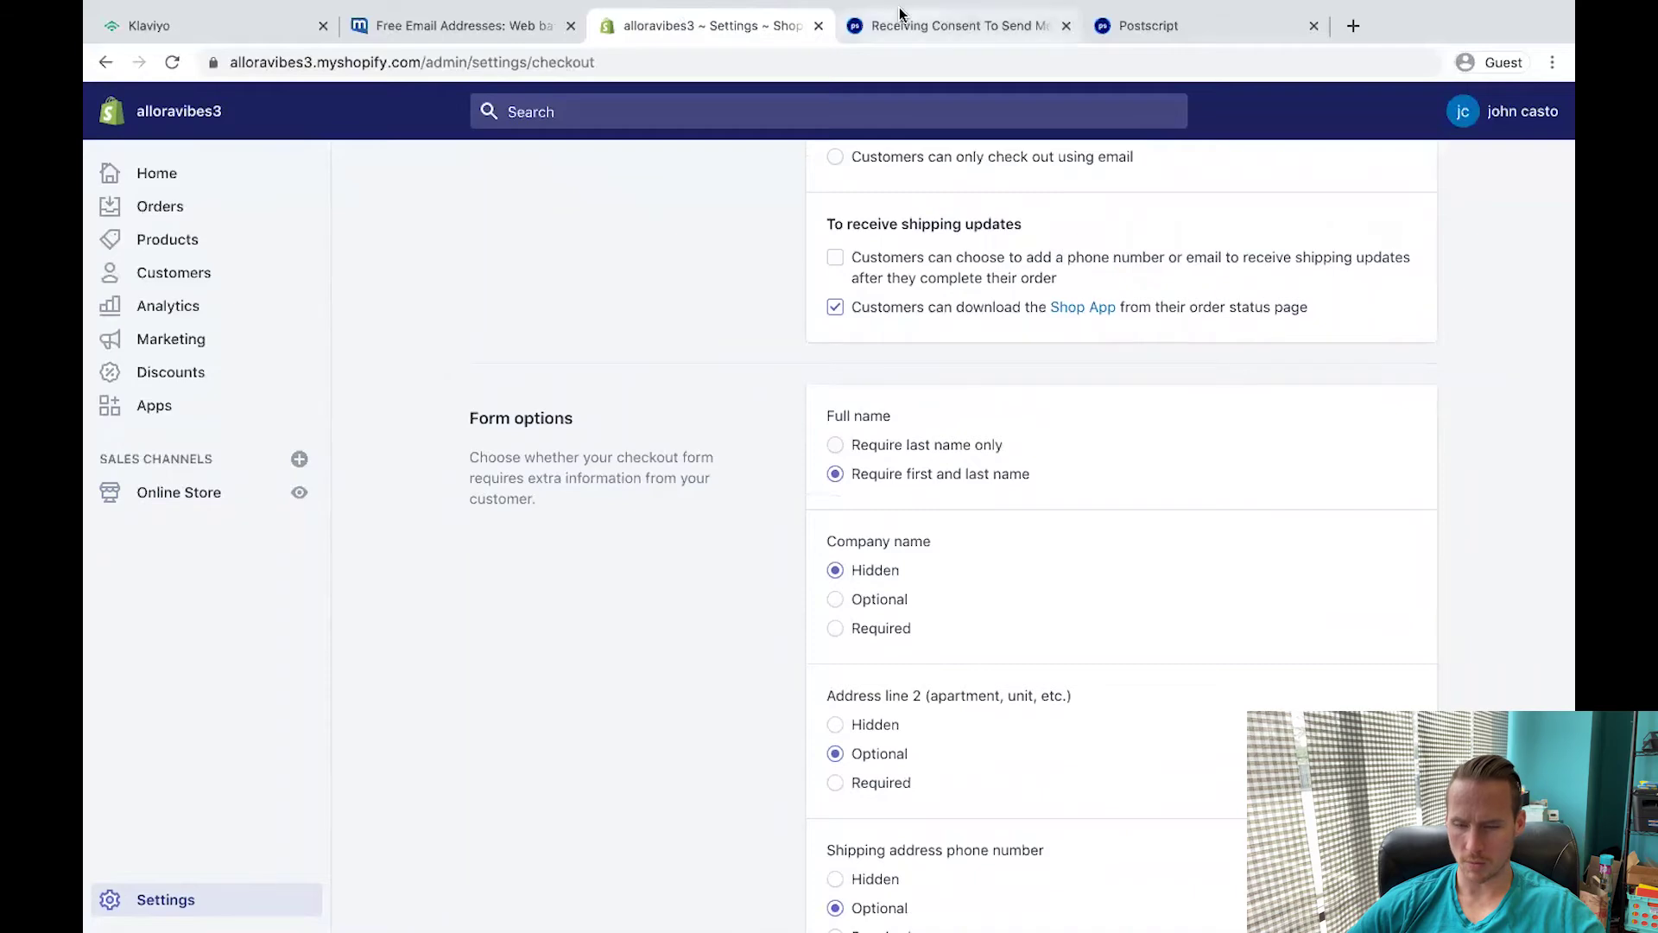
pyautogui.click(959, 26)
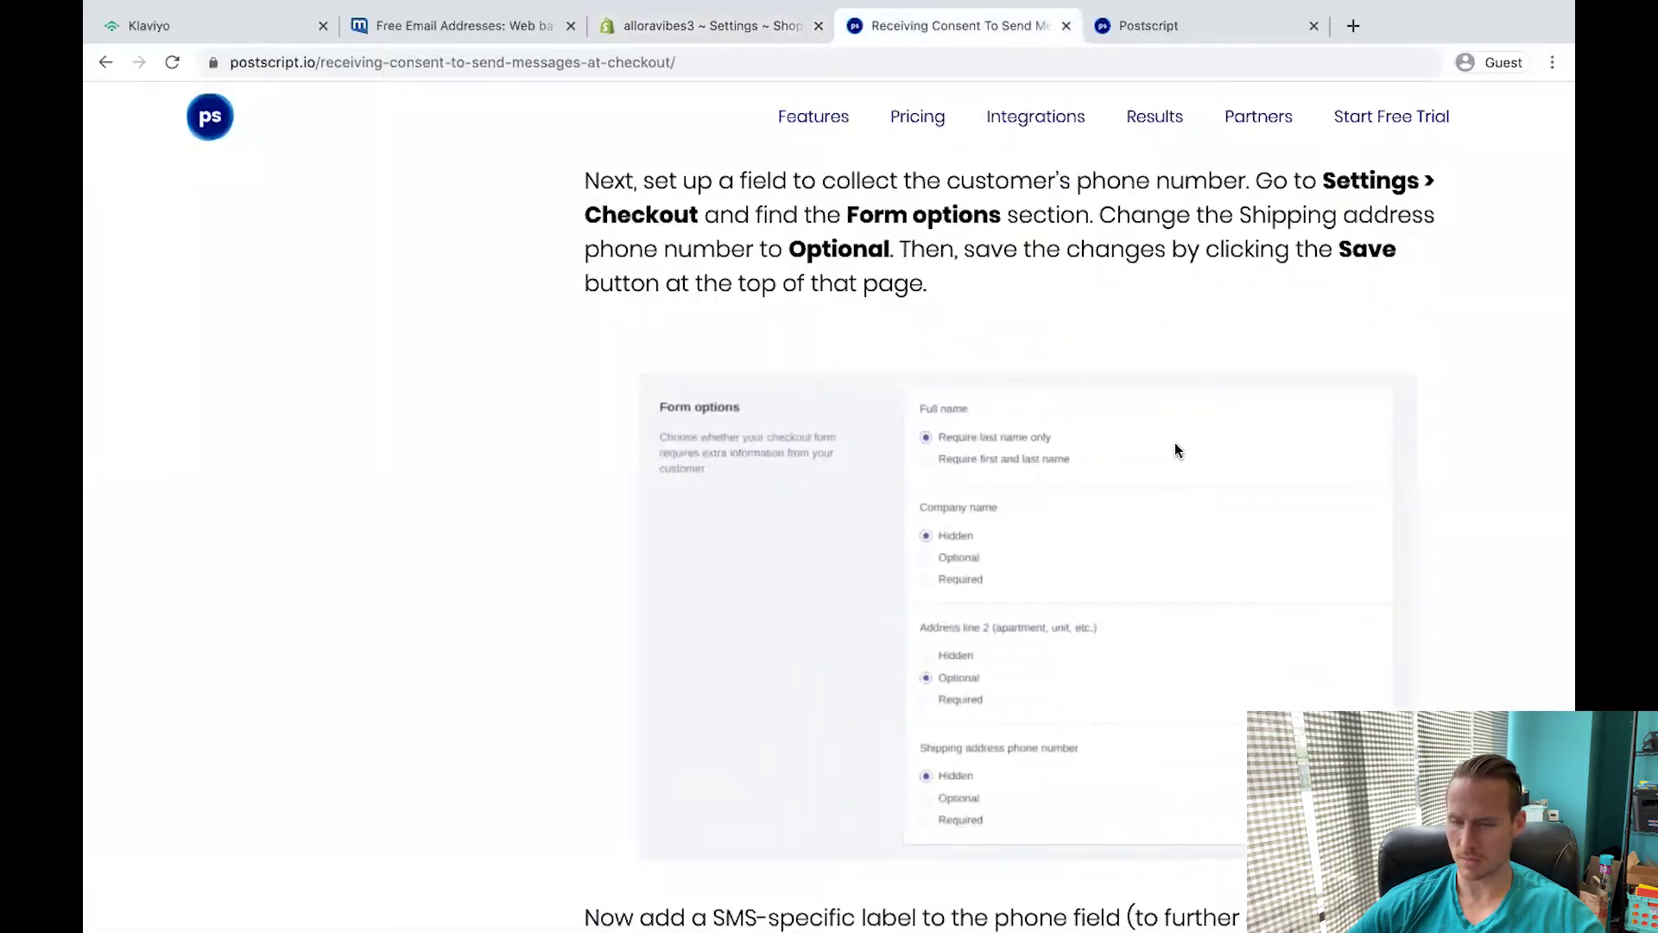
pyautogui.scroll(-10, 1174, 445)
pyautogui.click(646, 26)
pyautogui.scroll(-5, 599, 324)
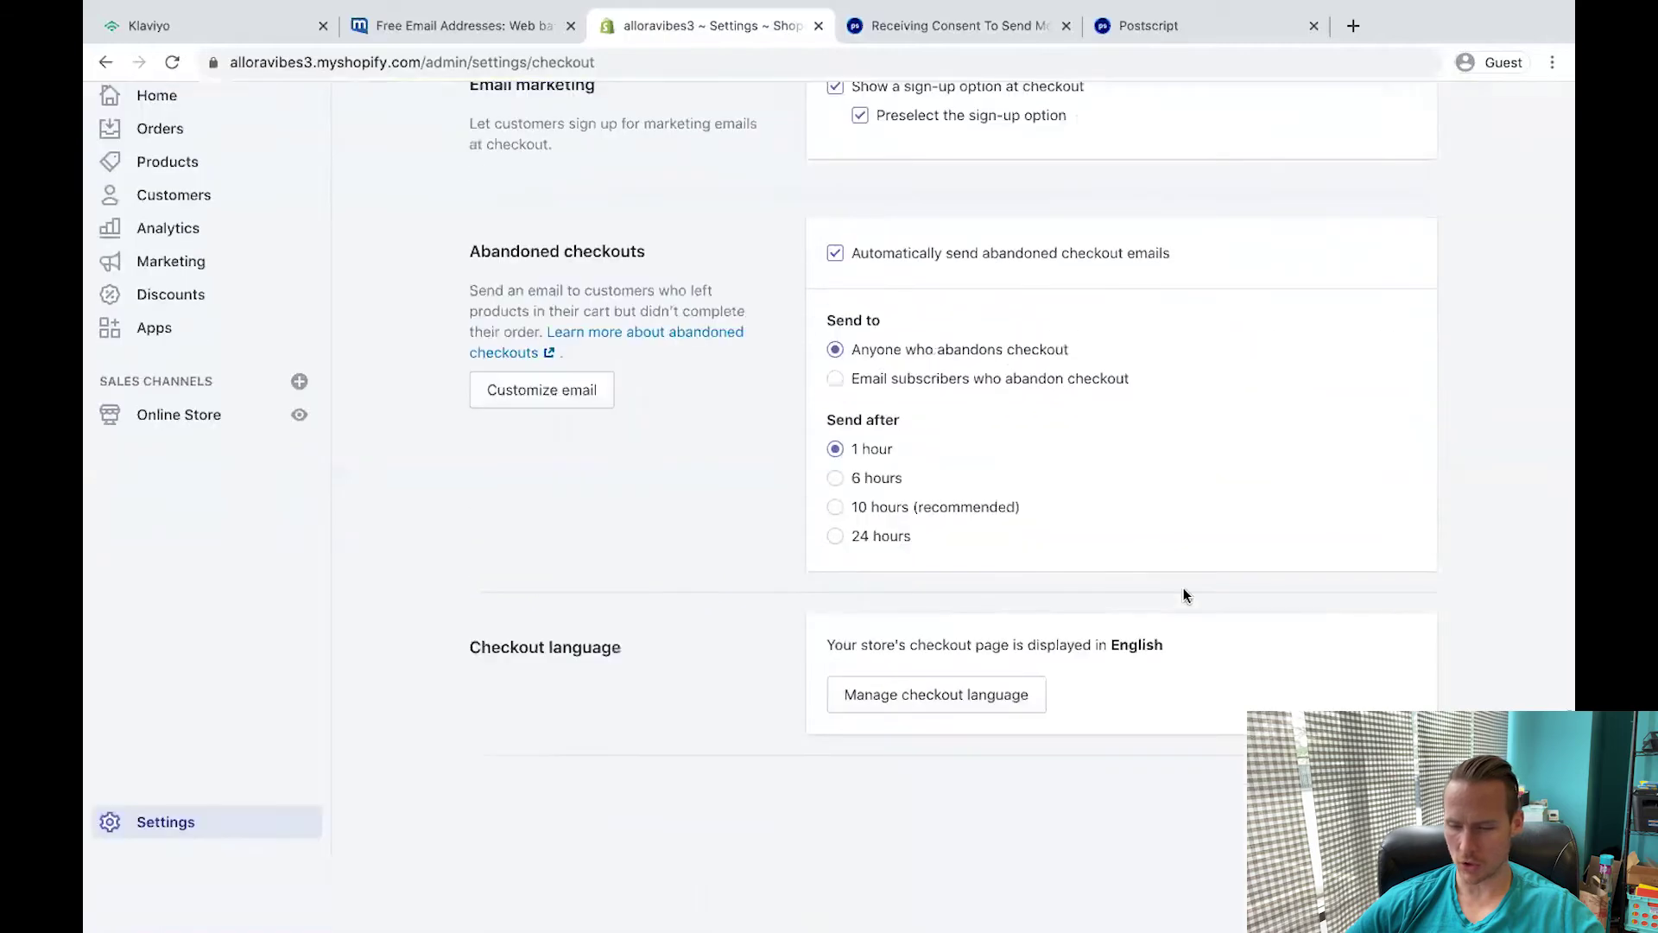
pyautogui.click(931, 748)
pyautogui.click(959, 25)
pyautogui.click(1065, 26)
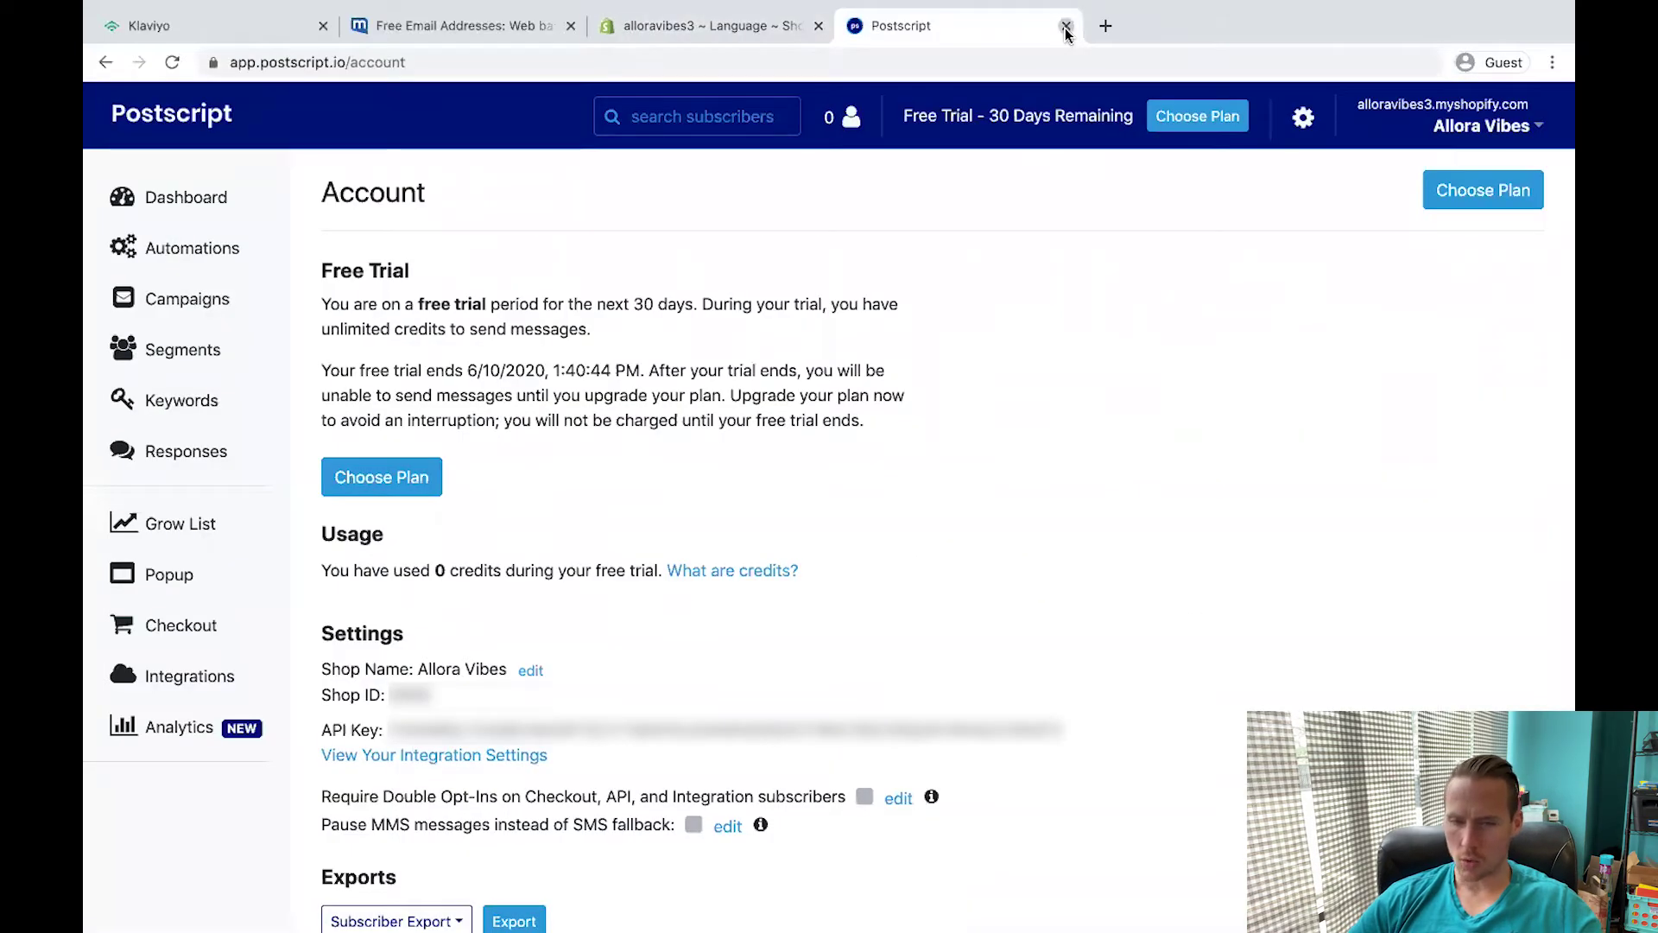
# Install the Privy - Pop Ups, Email, & SMS app from the Shopify App Store.
pyautogui.click(1066, 27)
pyautogui.press('Escape')
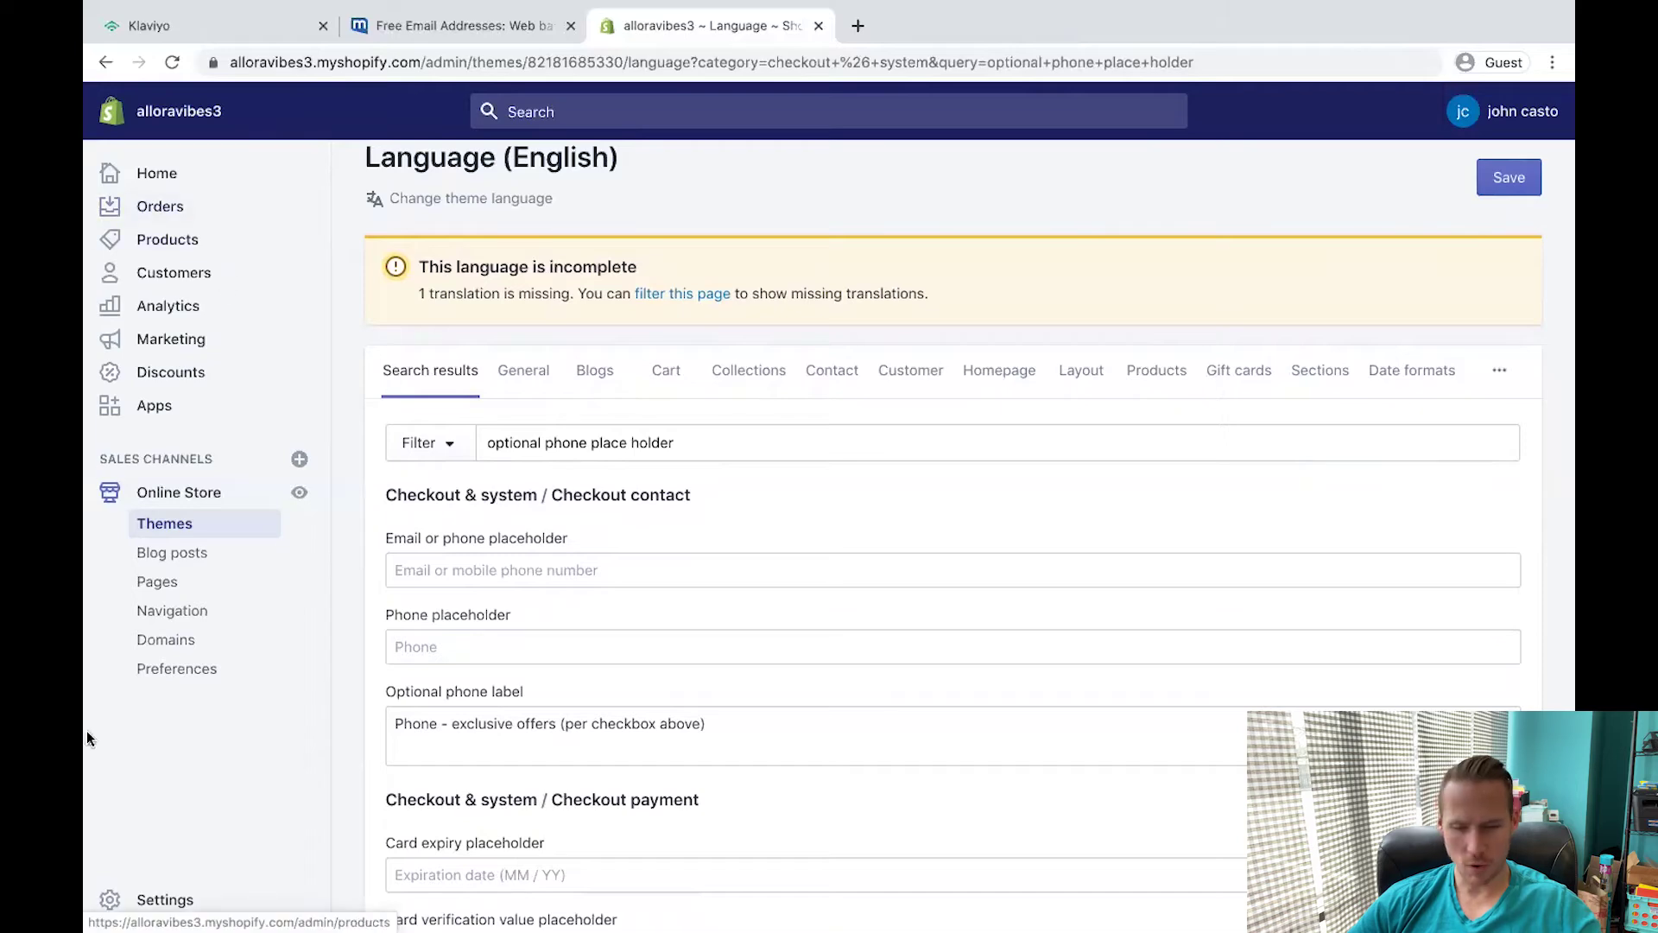
pyautogui.click(232, 399)
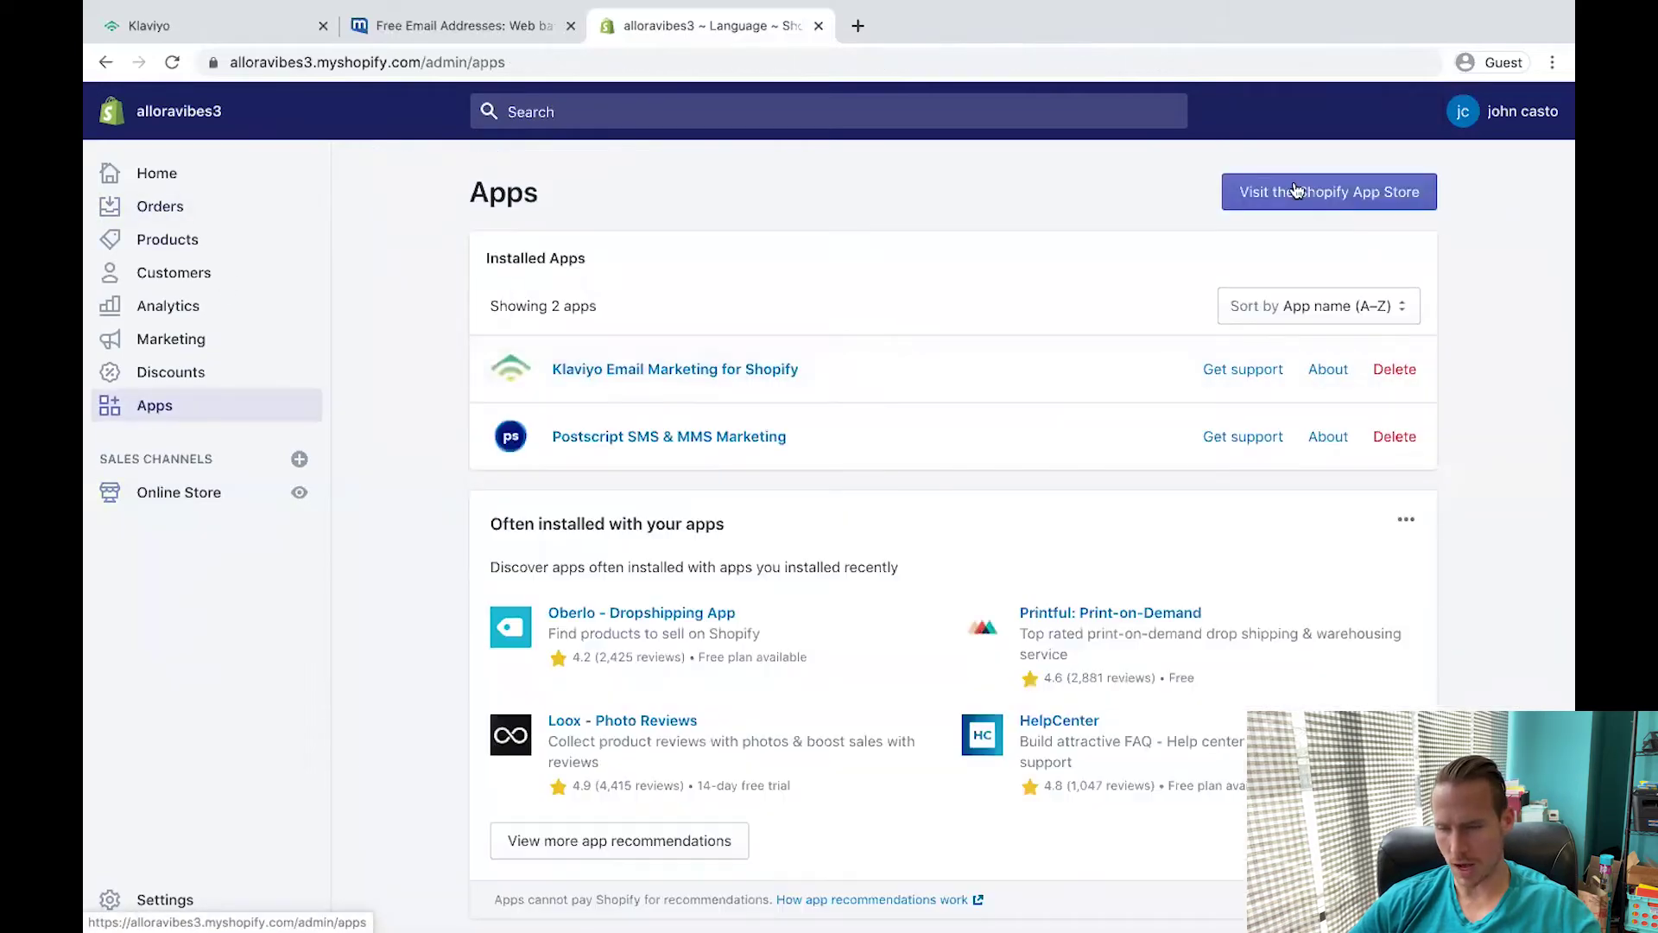
pyautogui.click(1299, 193)
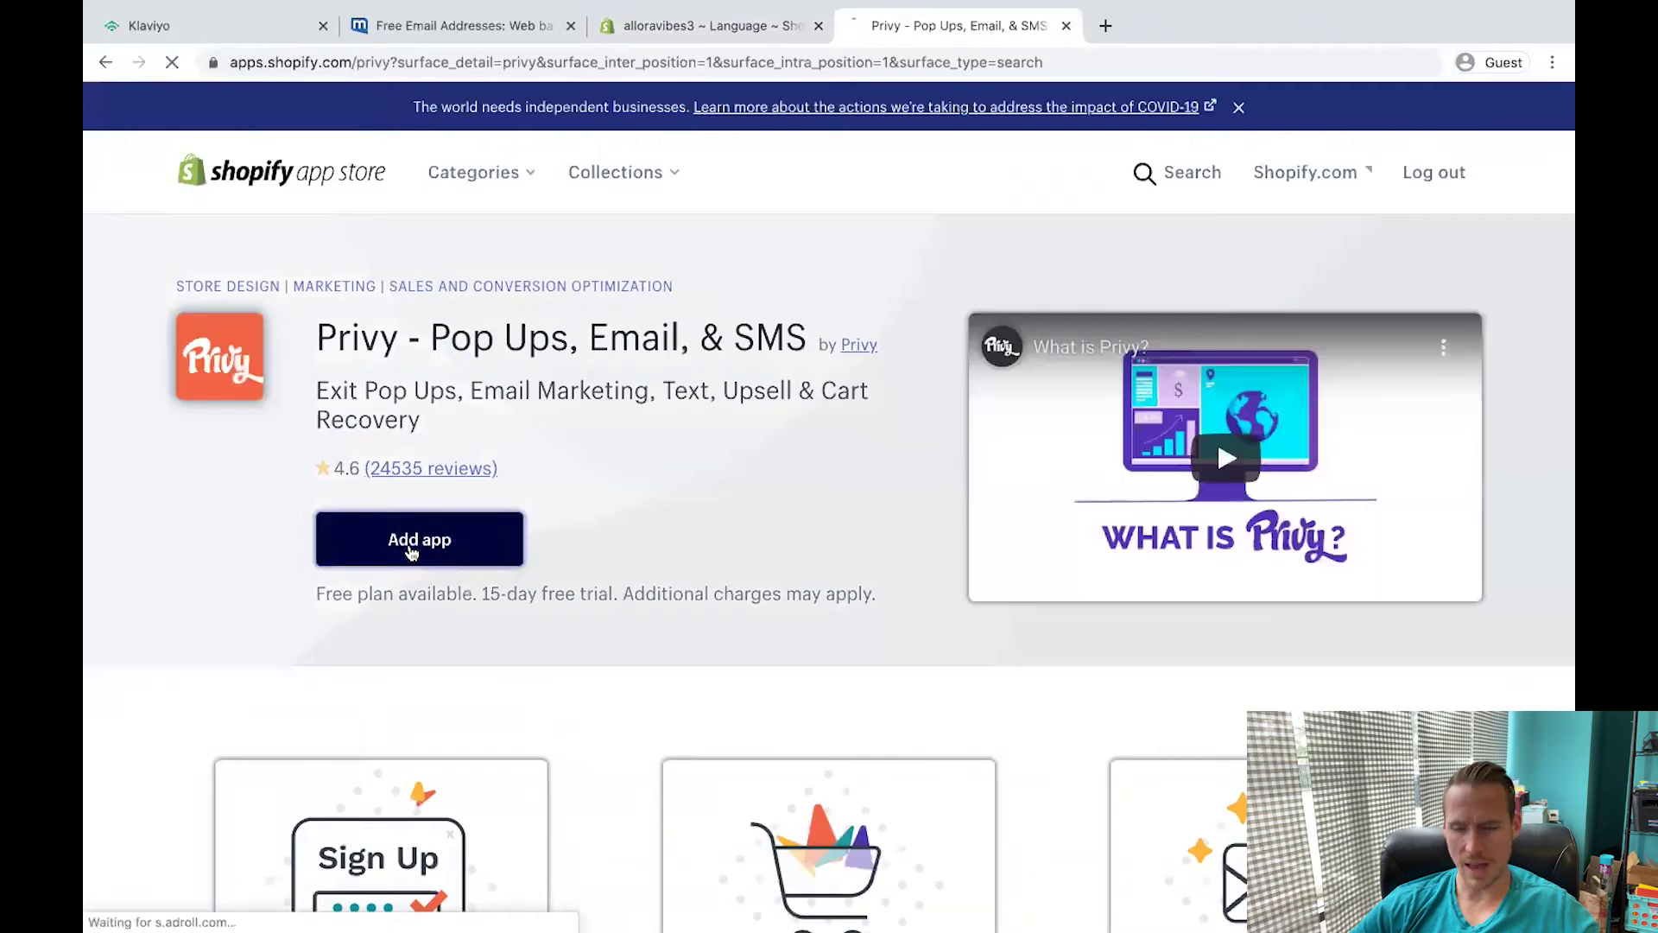
pyautogui.click(411, 551)
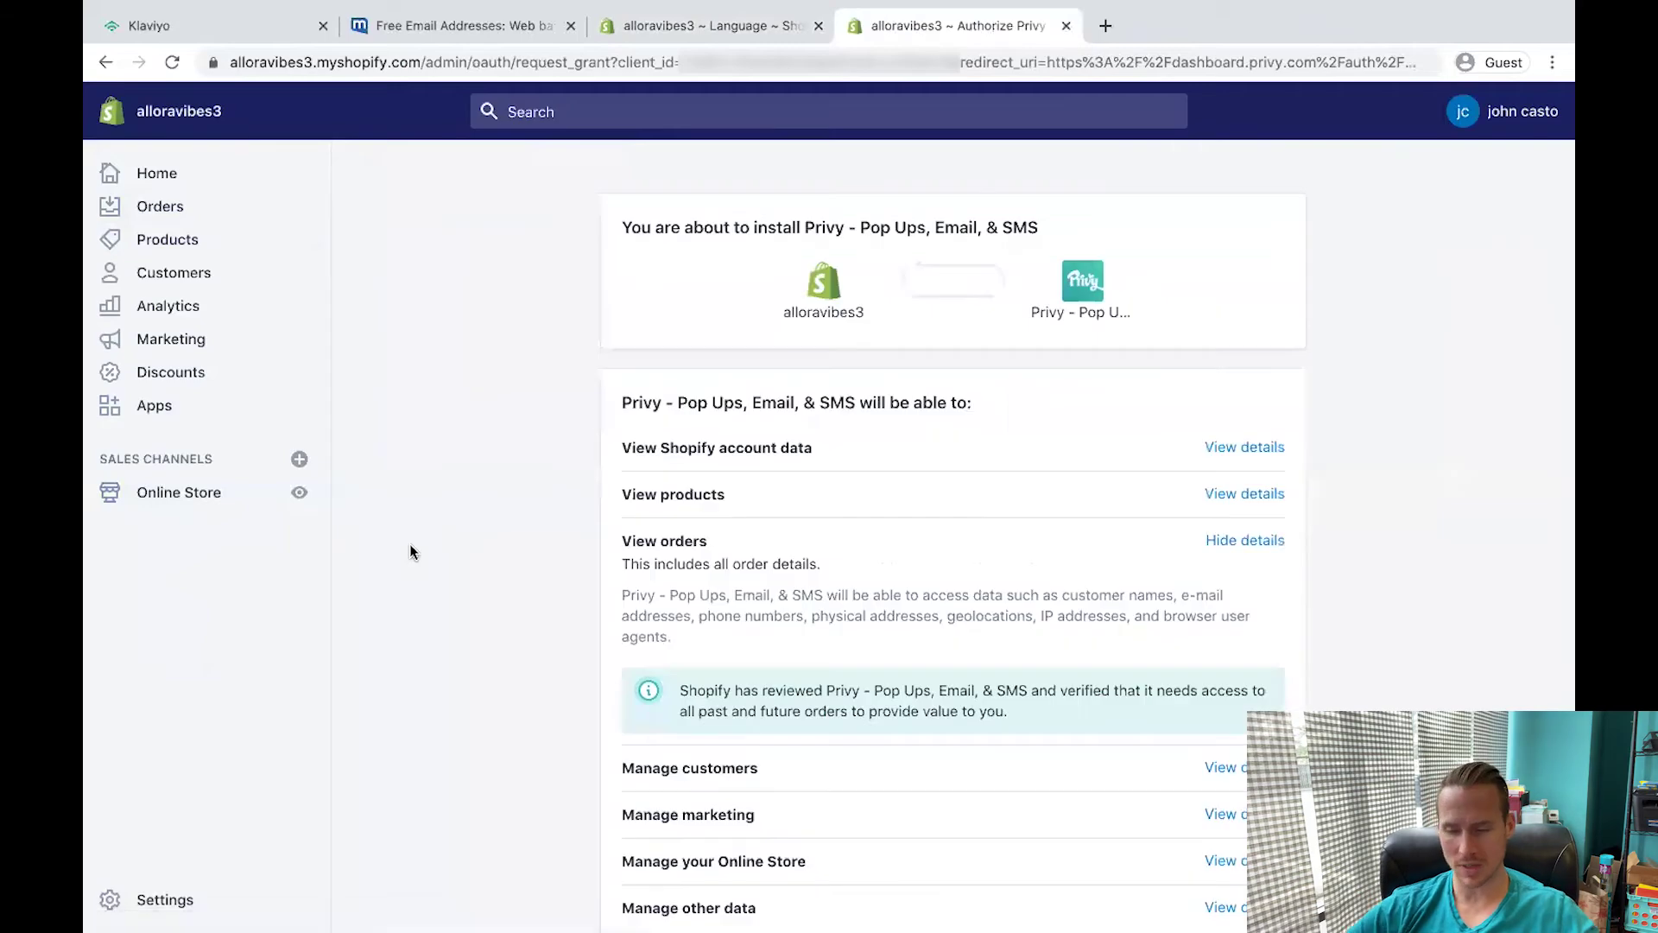
pyautogui.scroll(-4, 881, 585)
pyautogui.click(1227, 770)
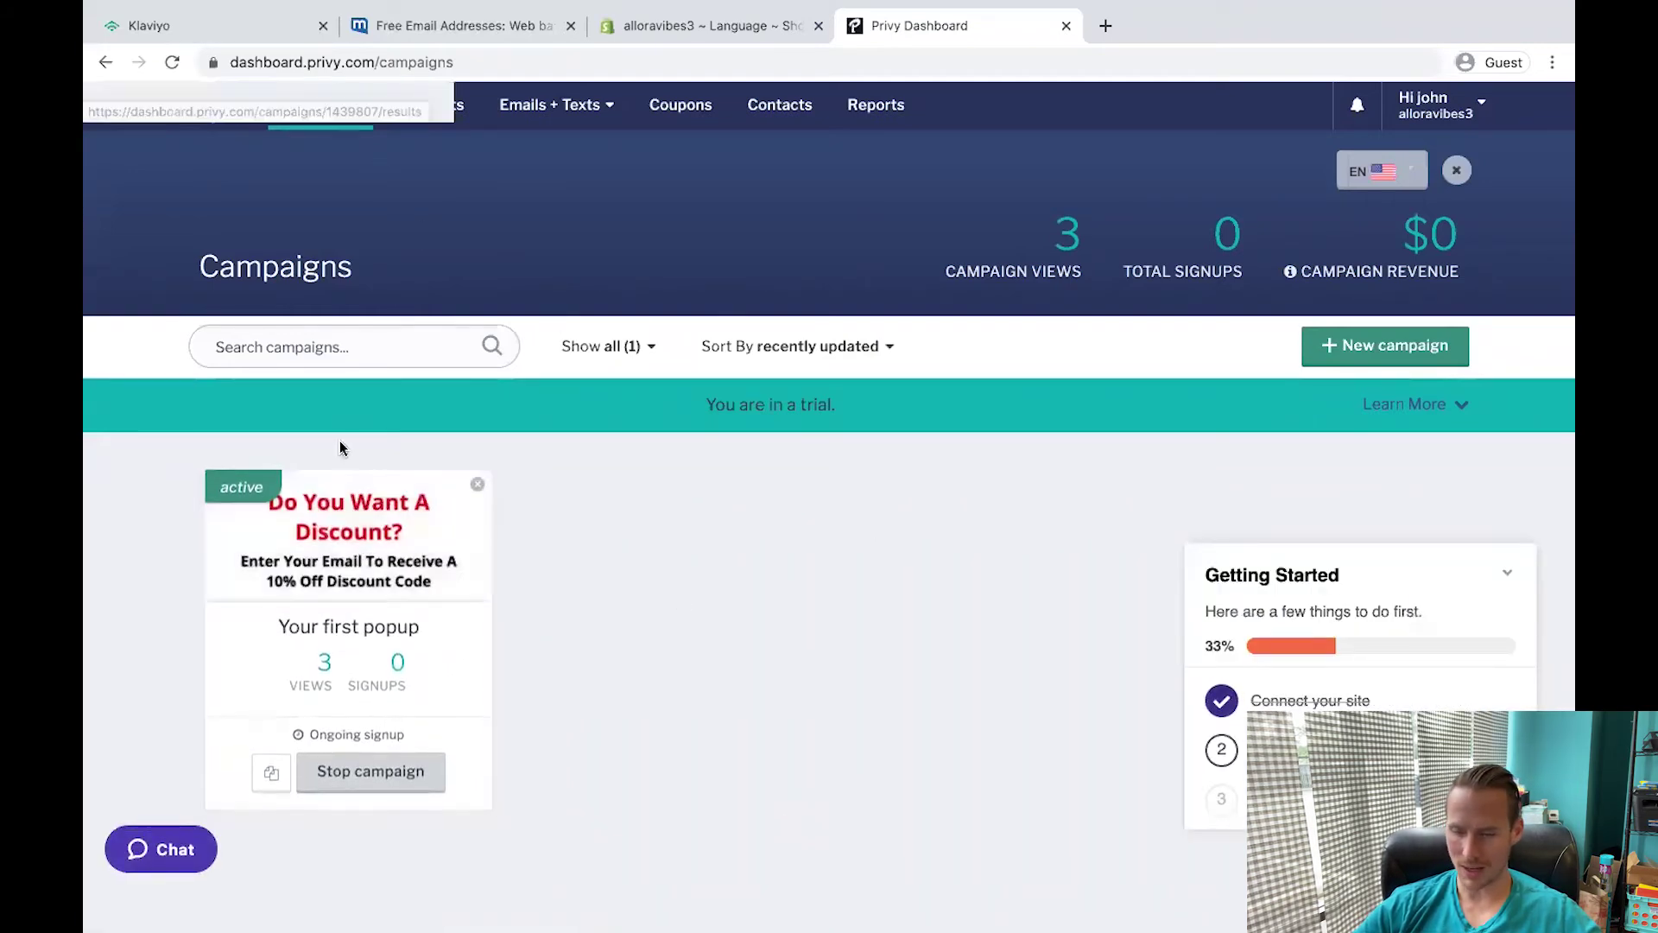
# Try a new Exit Email Capture campaign, then discard its unsaved popup design.
pyautogui.click(294, 656)
pyautogui.click(106, 62)
pyautogui.click(1406, 345)
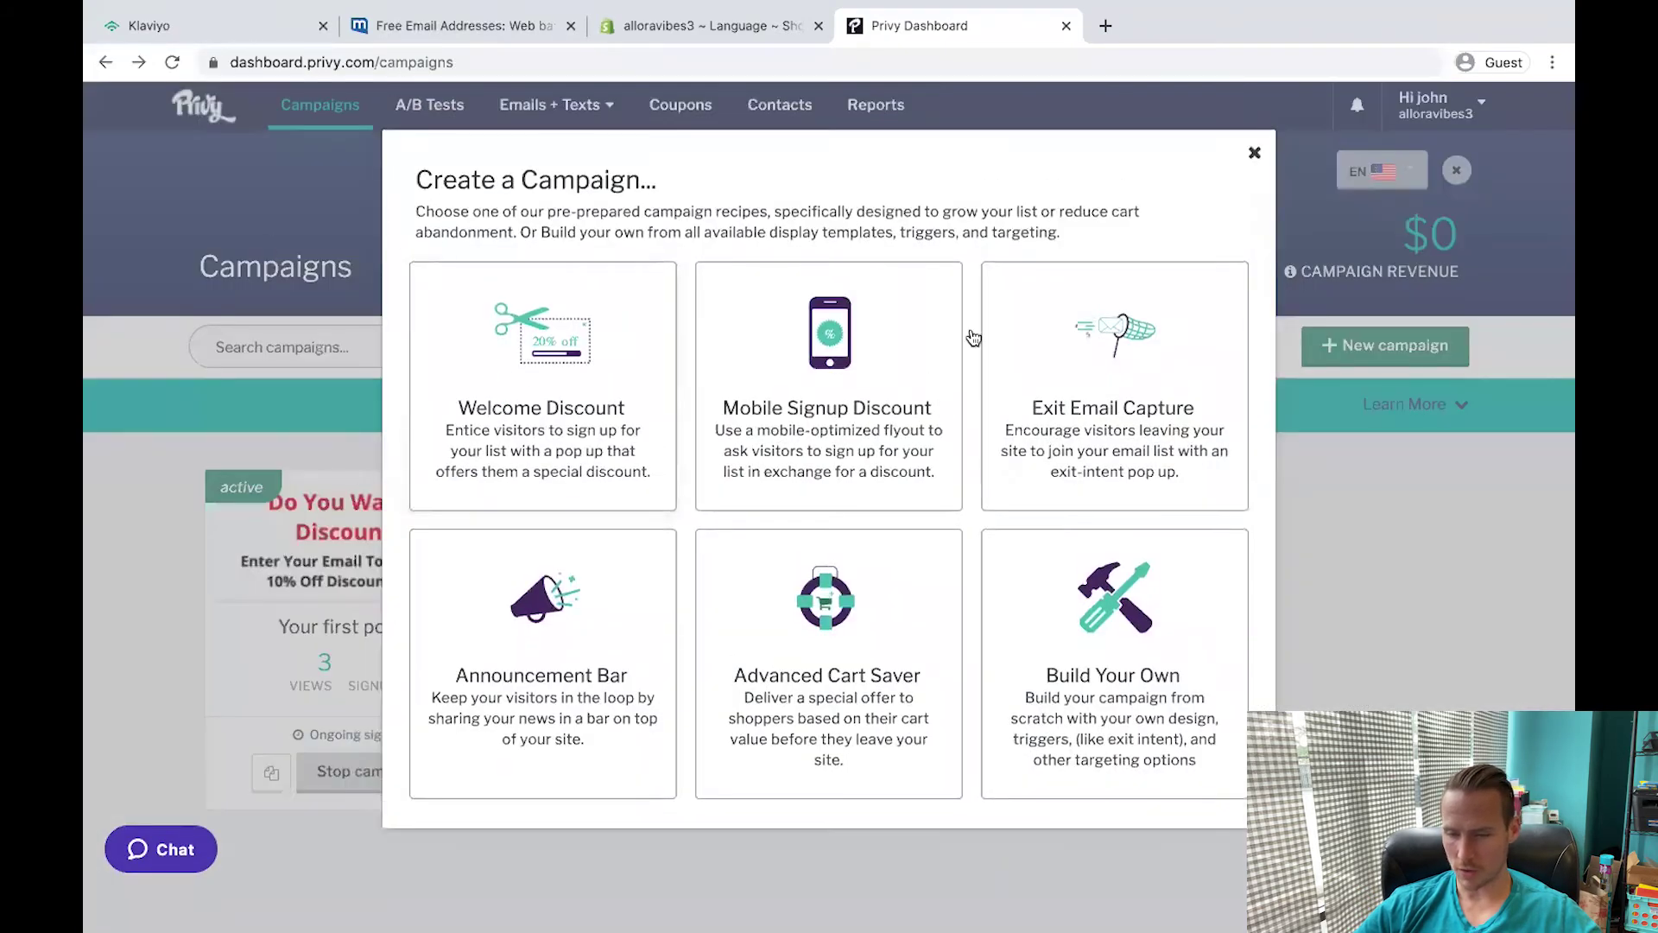
pyautogui.click(1142, 375)
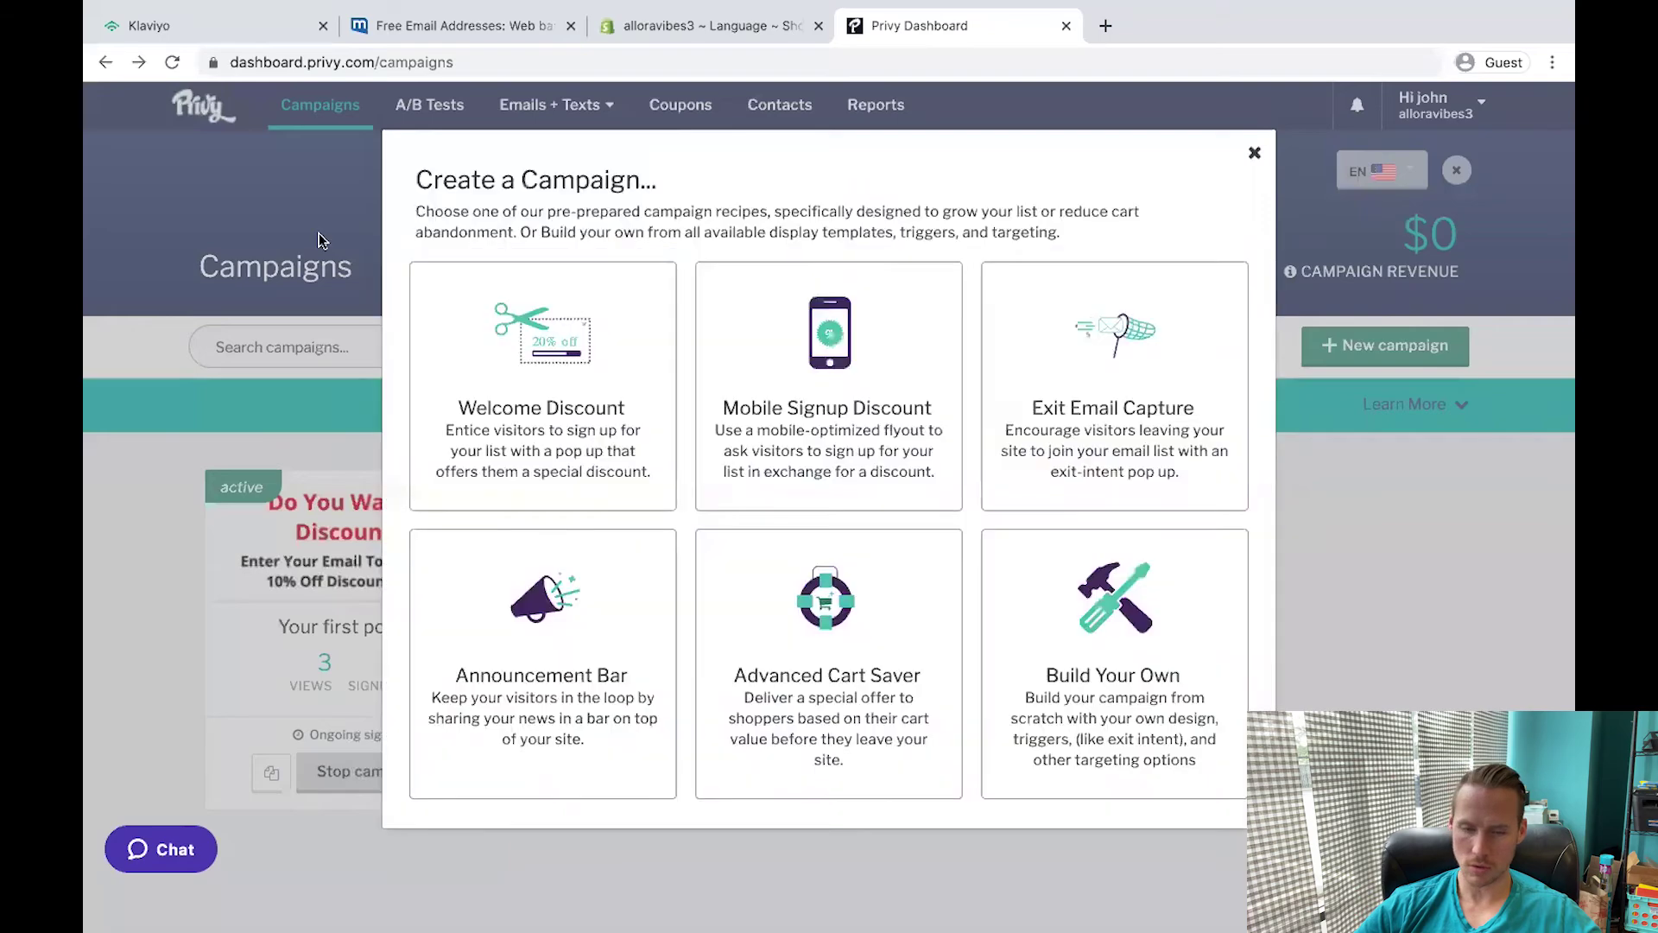
pyautogui.click(435, 513)
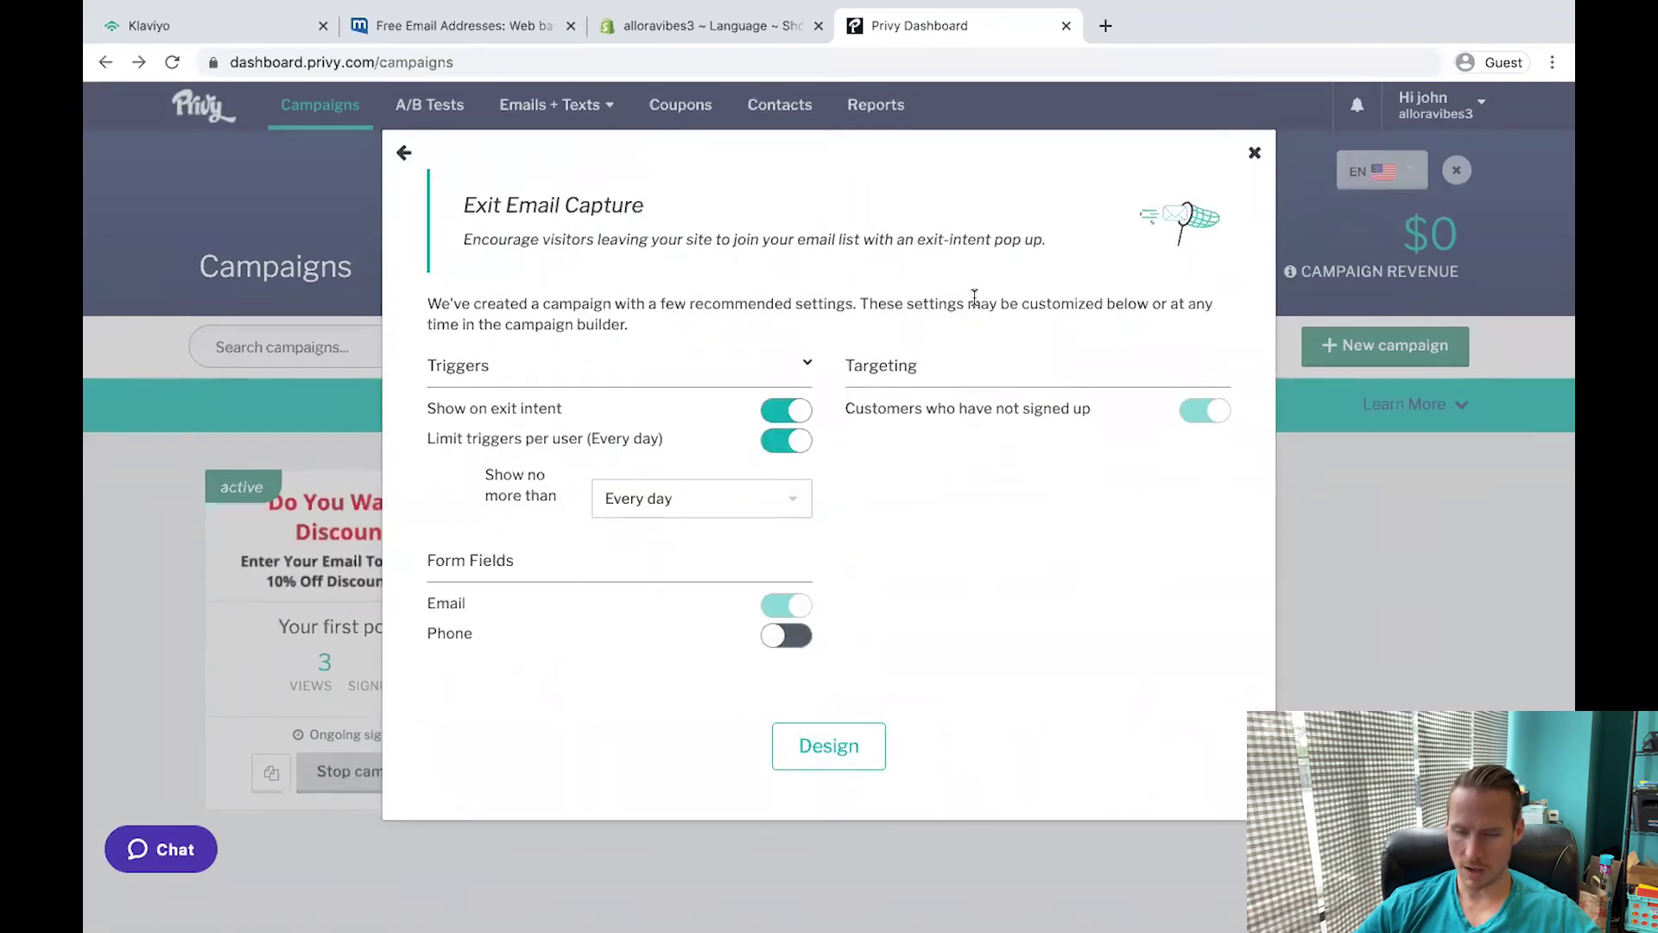
pyautogui.click(819, 769)
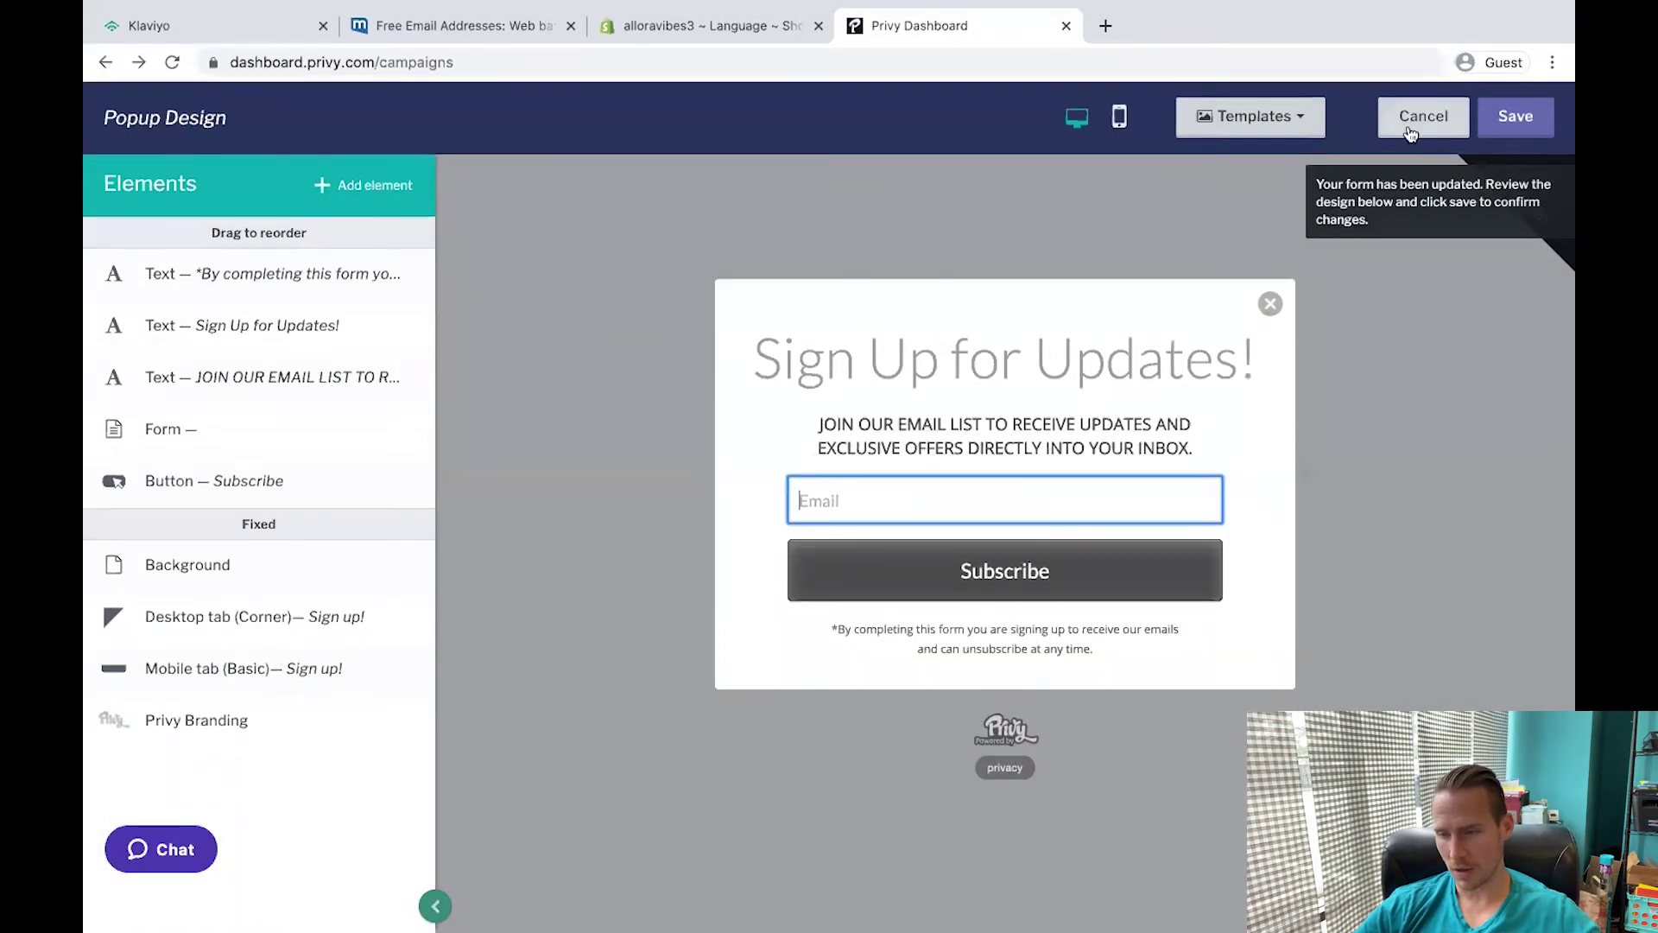
pyautogui.click(1407, 126)
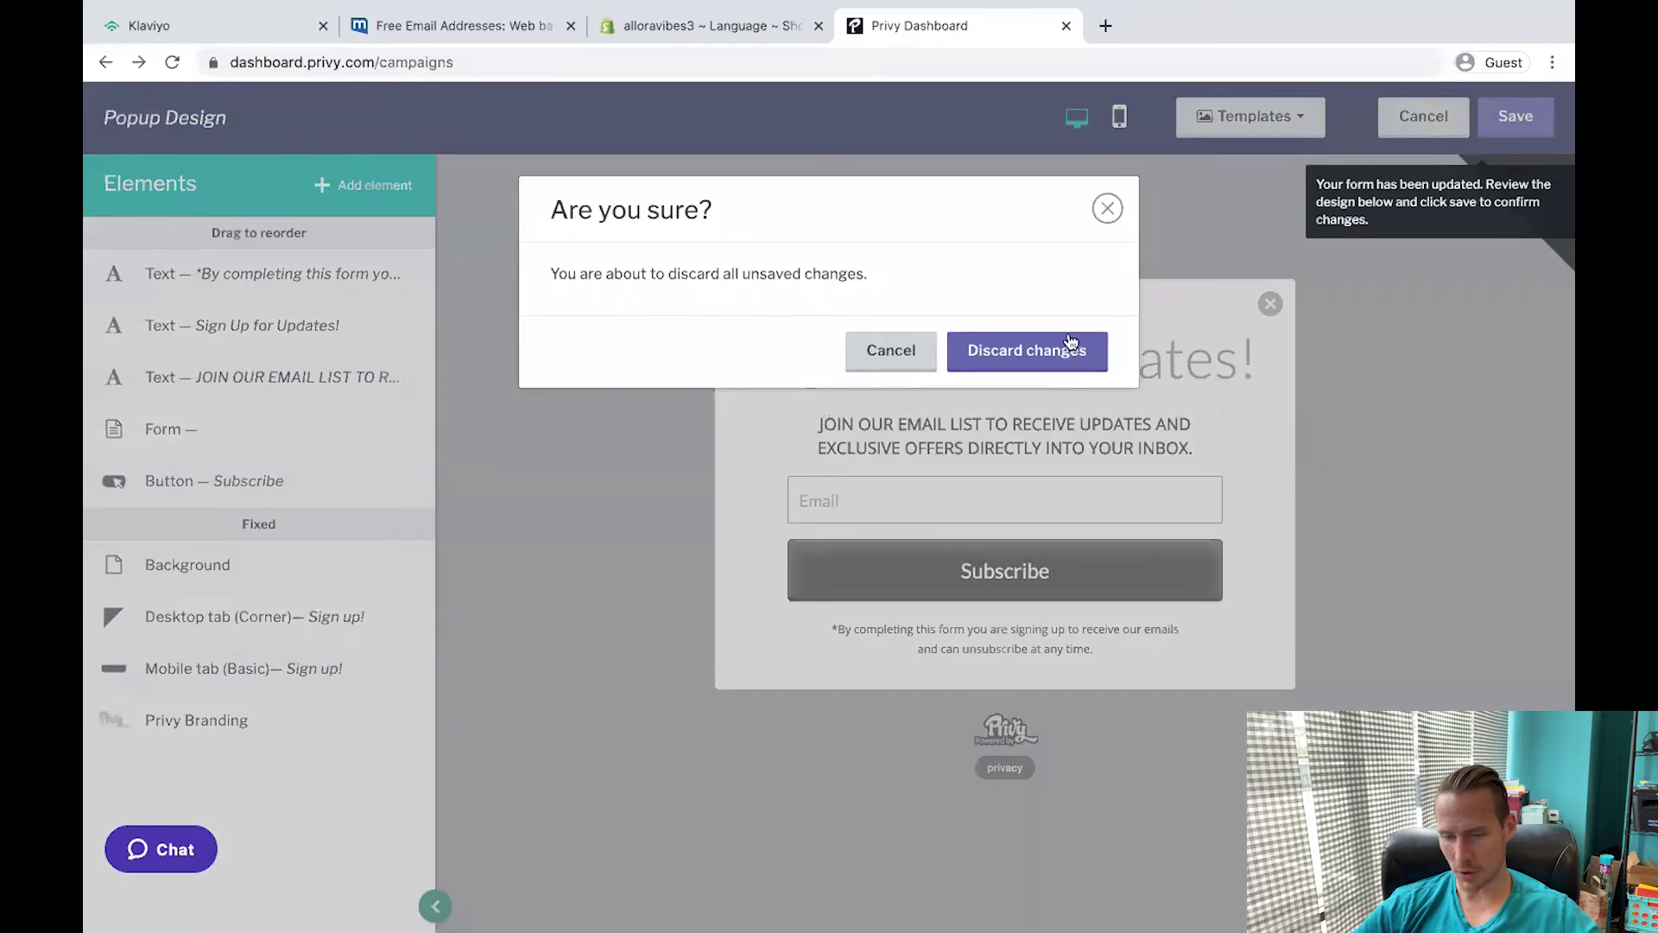
pyautogui.click(1071, 345)
# Inspect the popup's after-signup discount heading and email instruction text, then leave the editor.
pyautogui.scroll(-2, 254, 216)
pyautogui.click(253, 206)
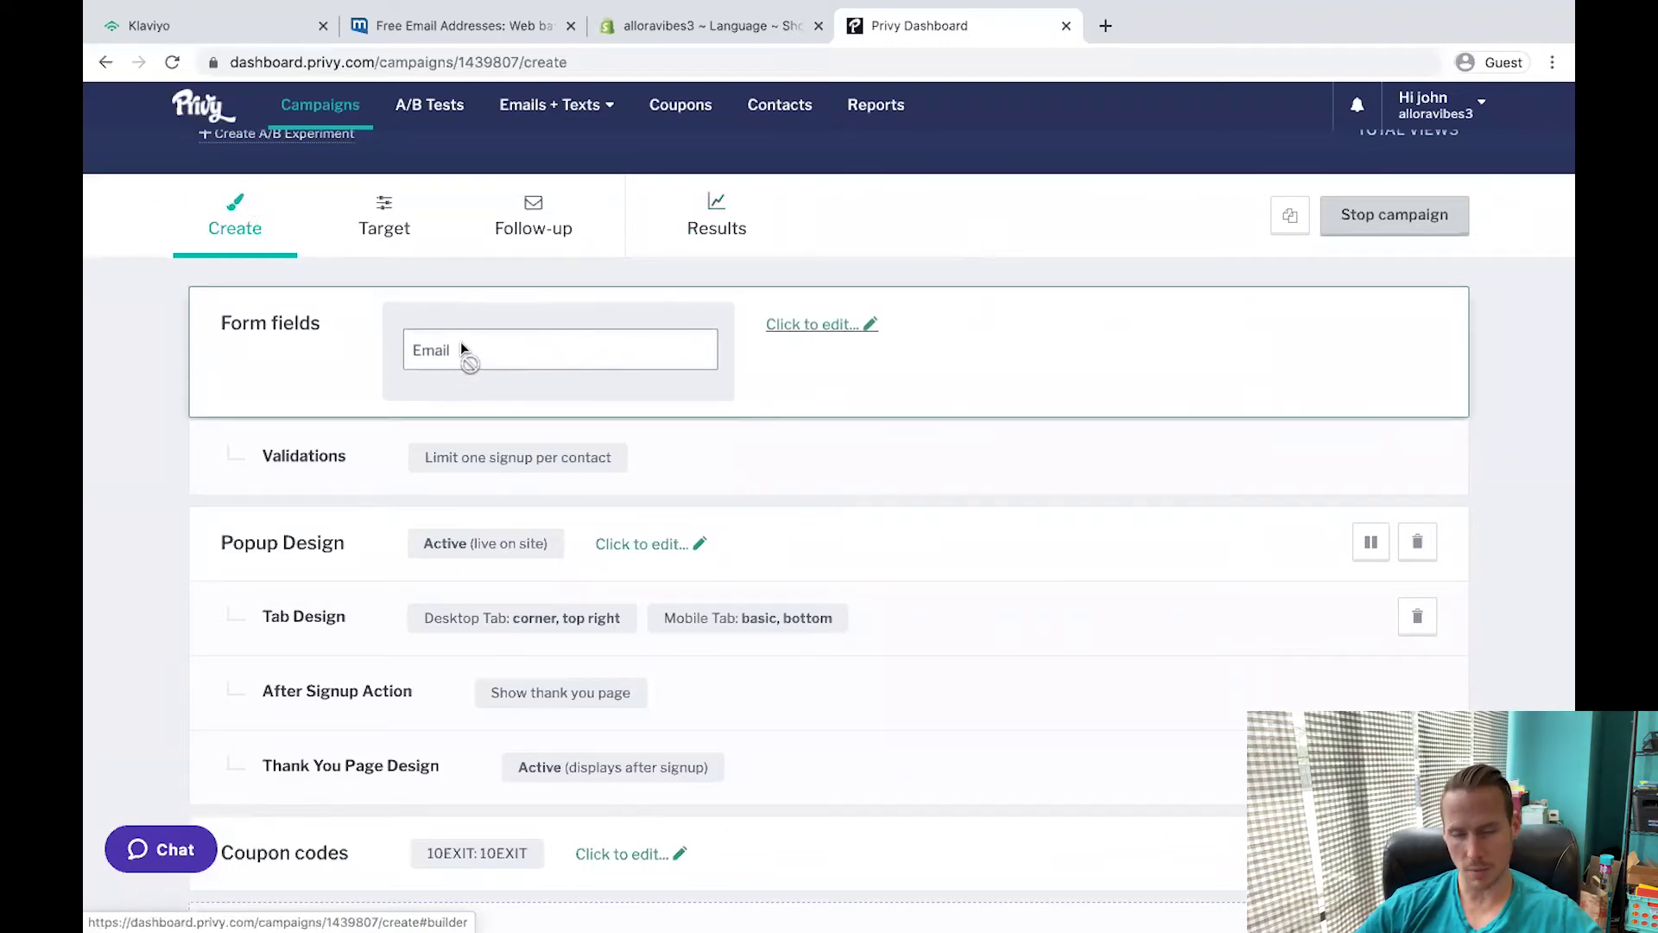
pyautogui.scroll(-3, 518, 431)
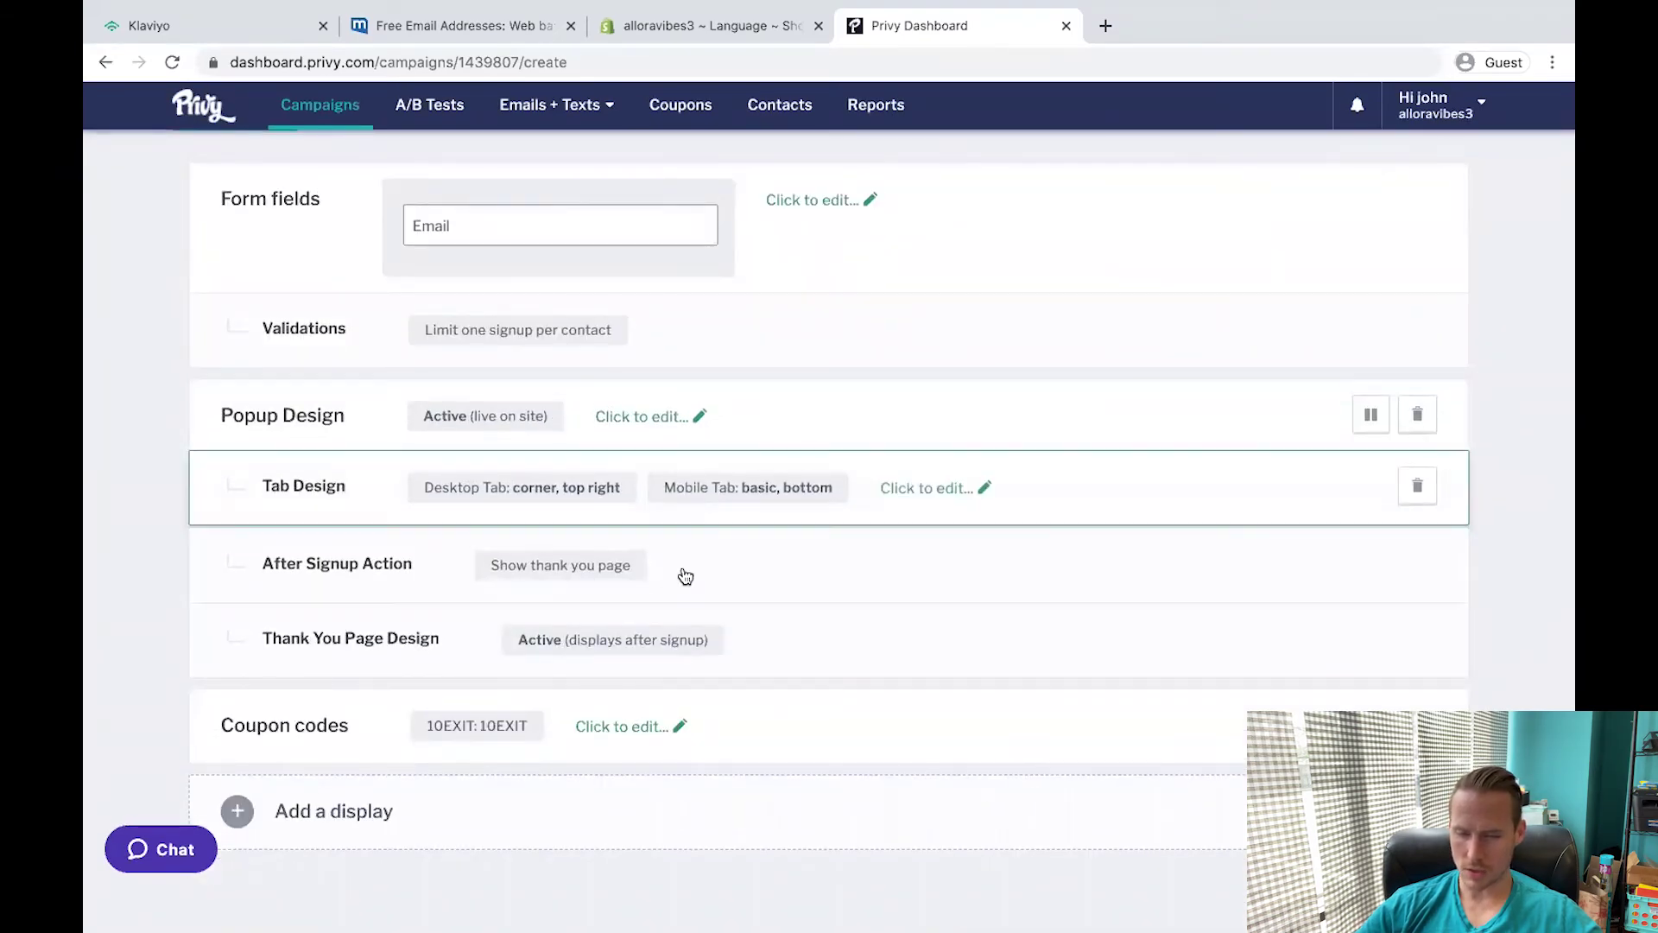
pyautogui.click(652, 572)
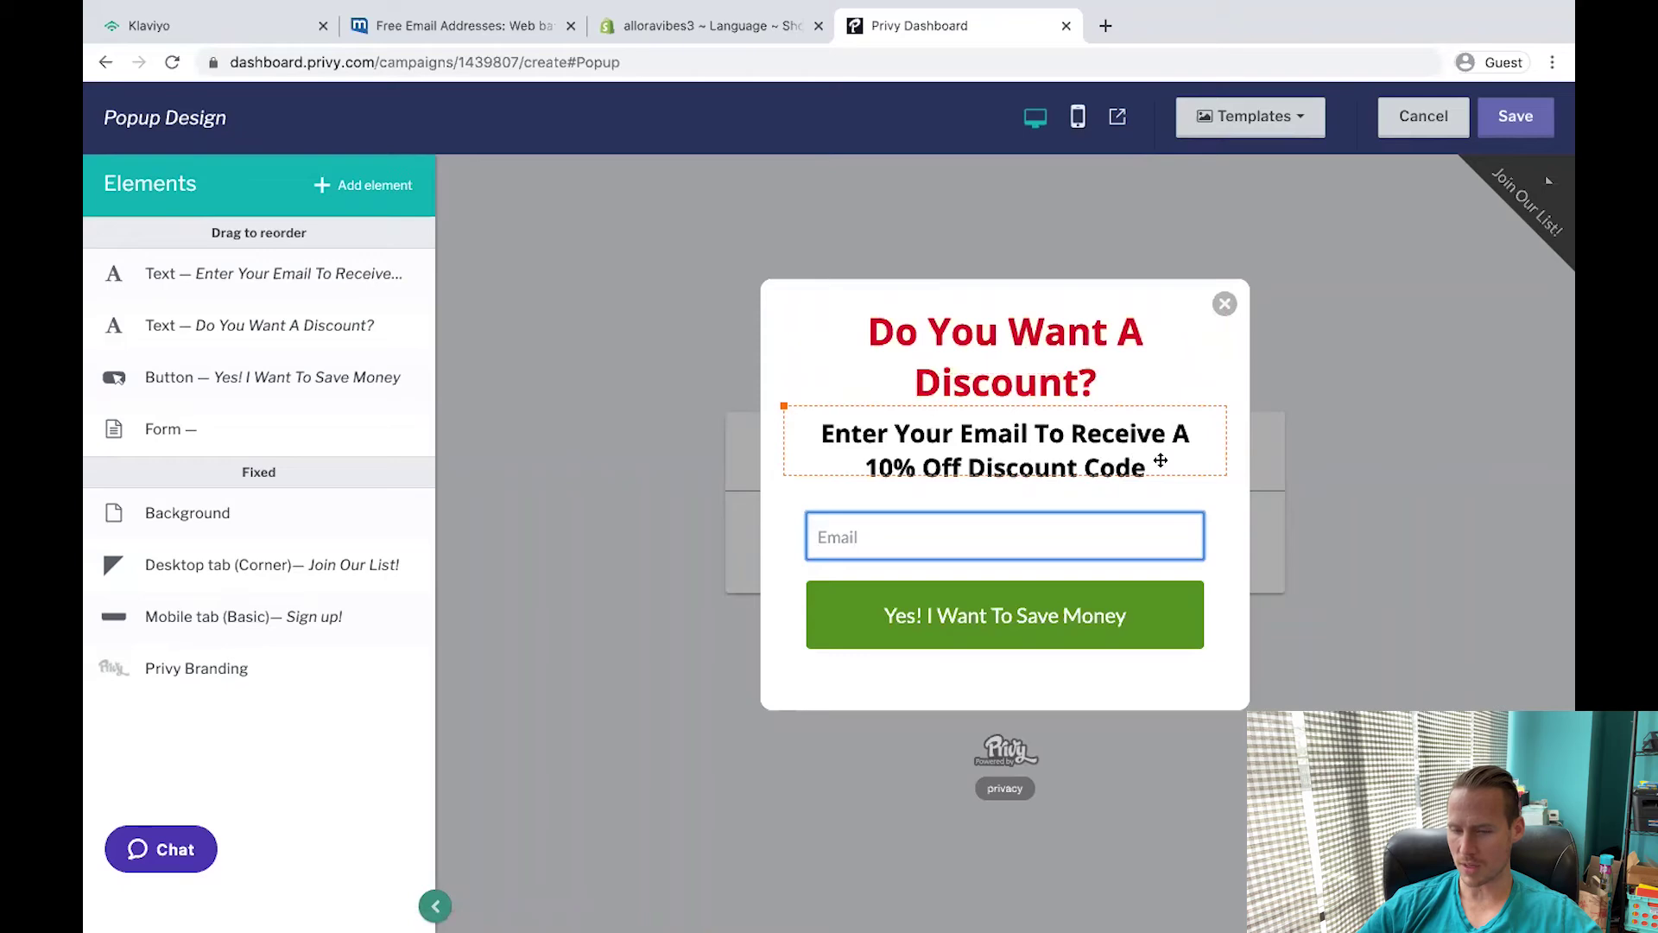
pyautogui.click(1021, 367)
pyautogui.click(933, 436)
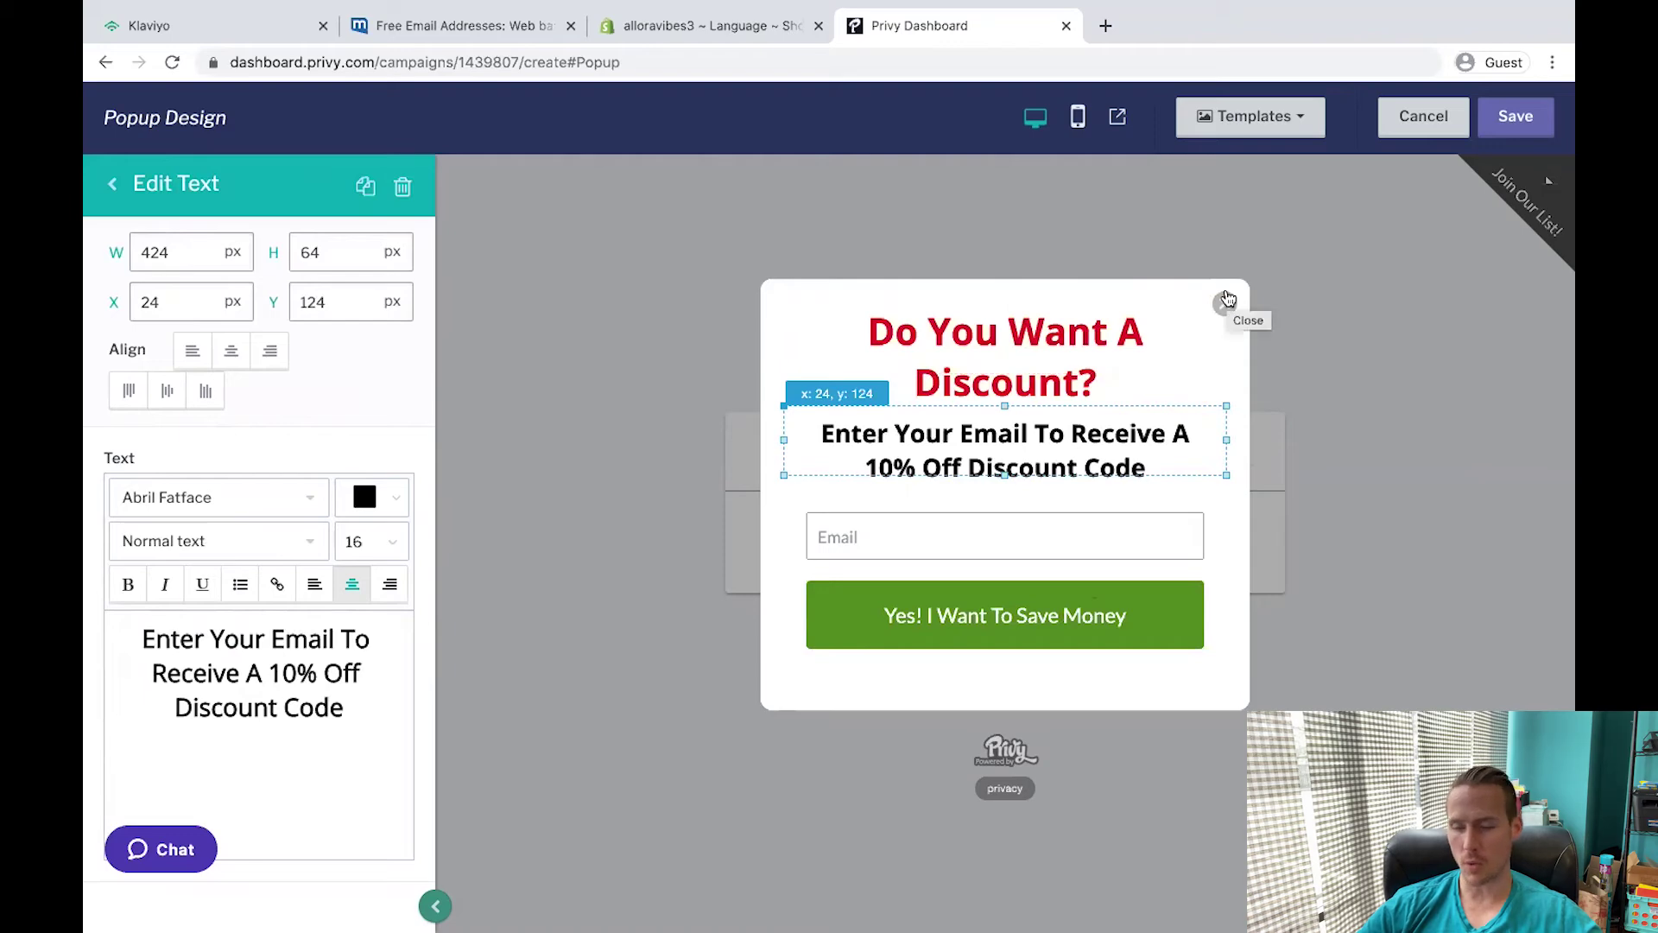
pyautogui.click(1226, 302)
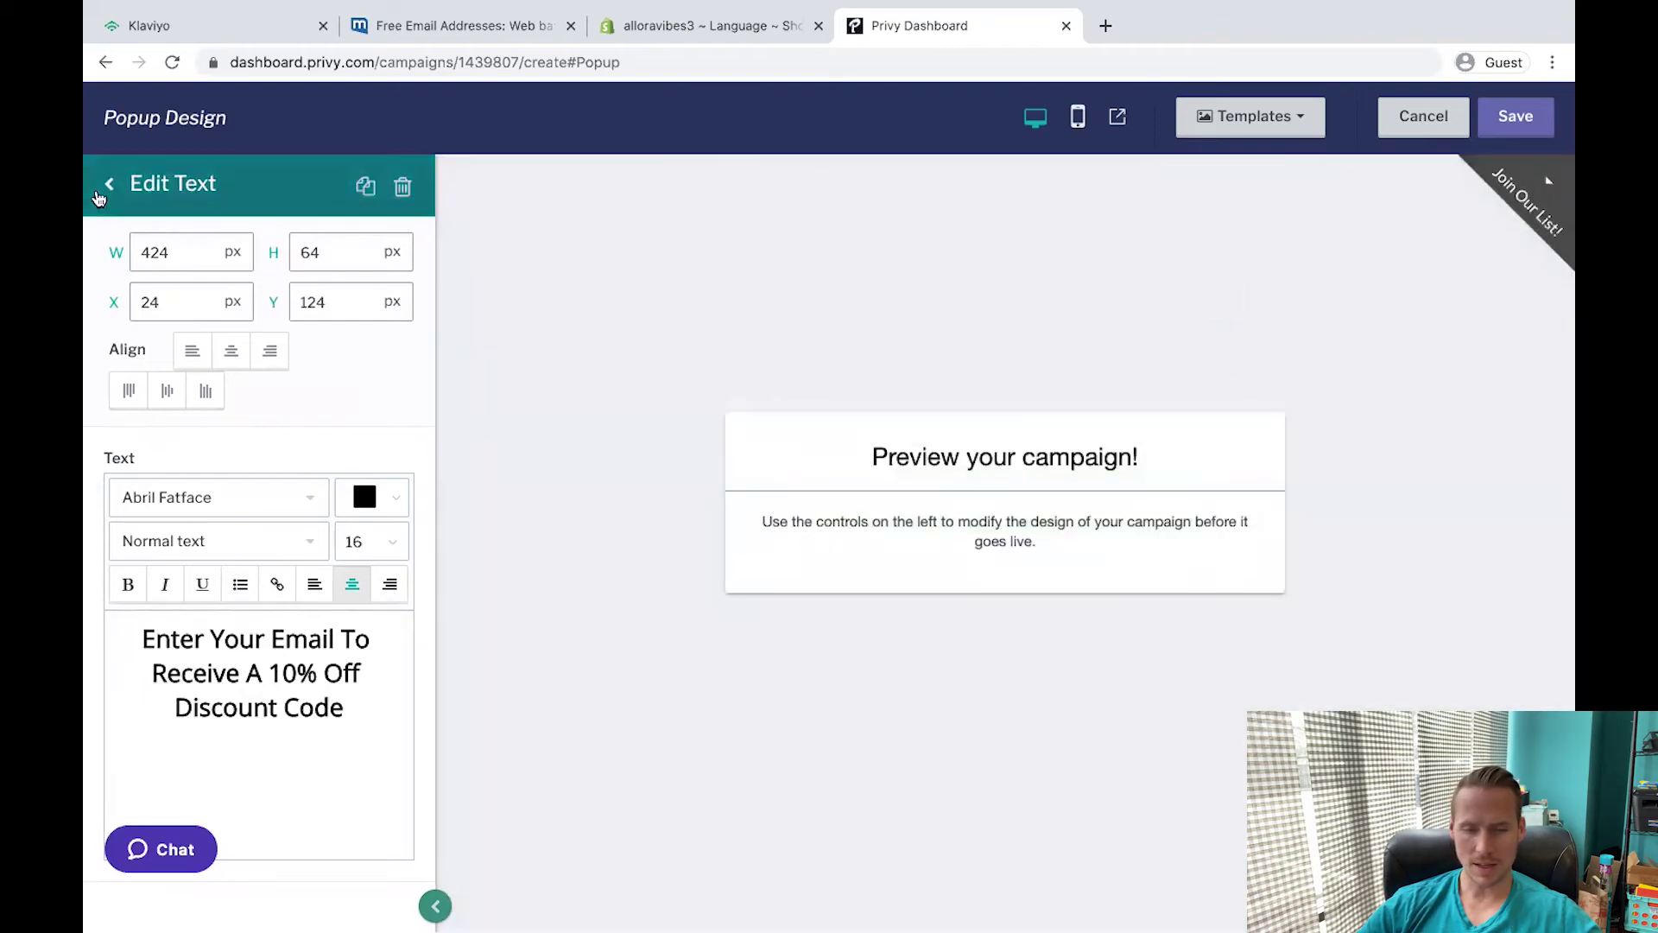
pyautogui.click(107, 189)
pyautogui.click(109, 183)
# View the thank-you page design, discard changes, and bring up the Coupons list.
pyautogui.scroll(-3, 685, 630)
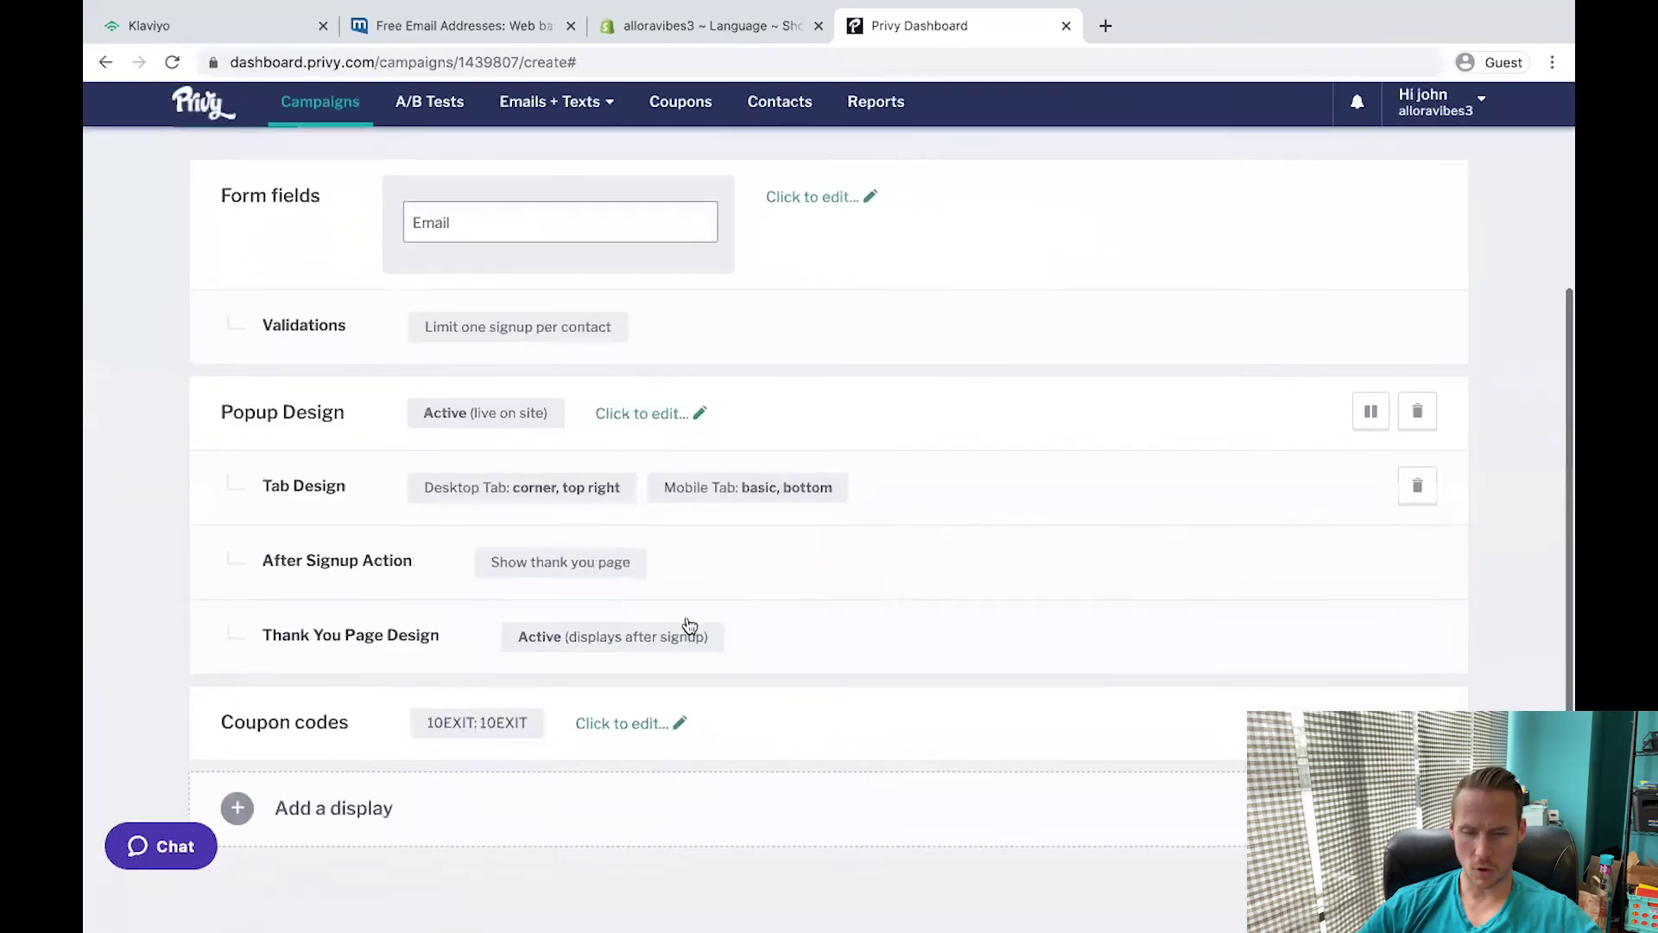
pyautogui.click(468, 646)
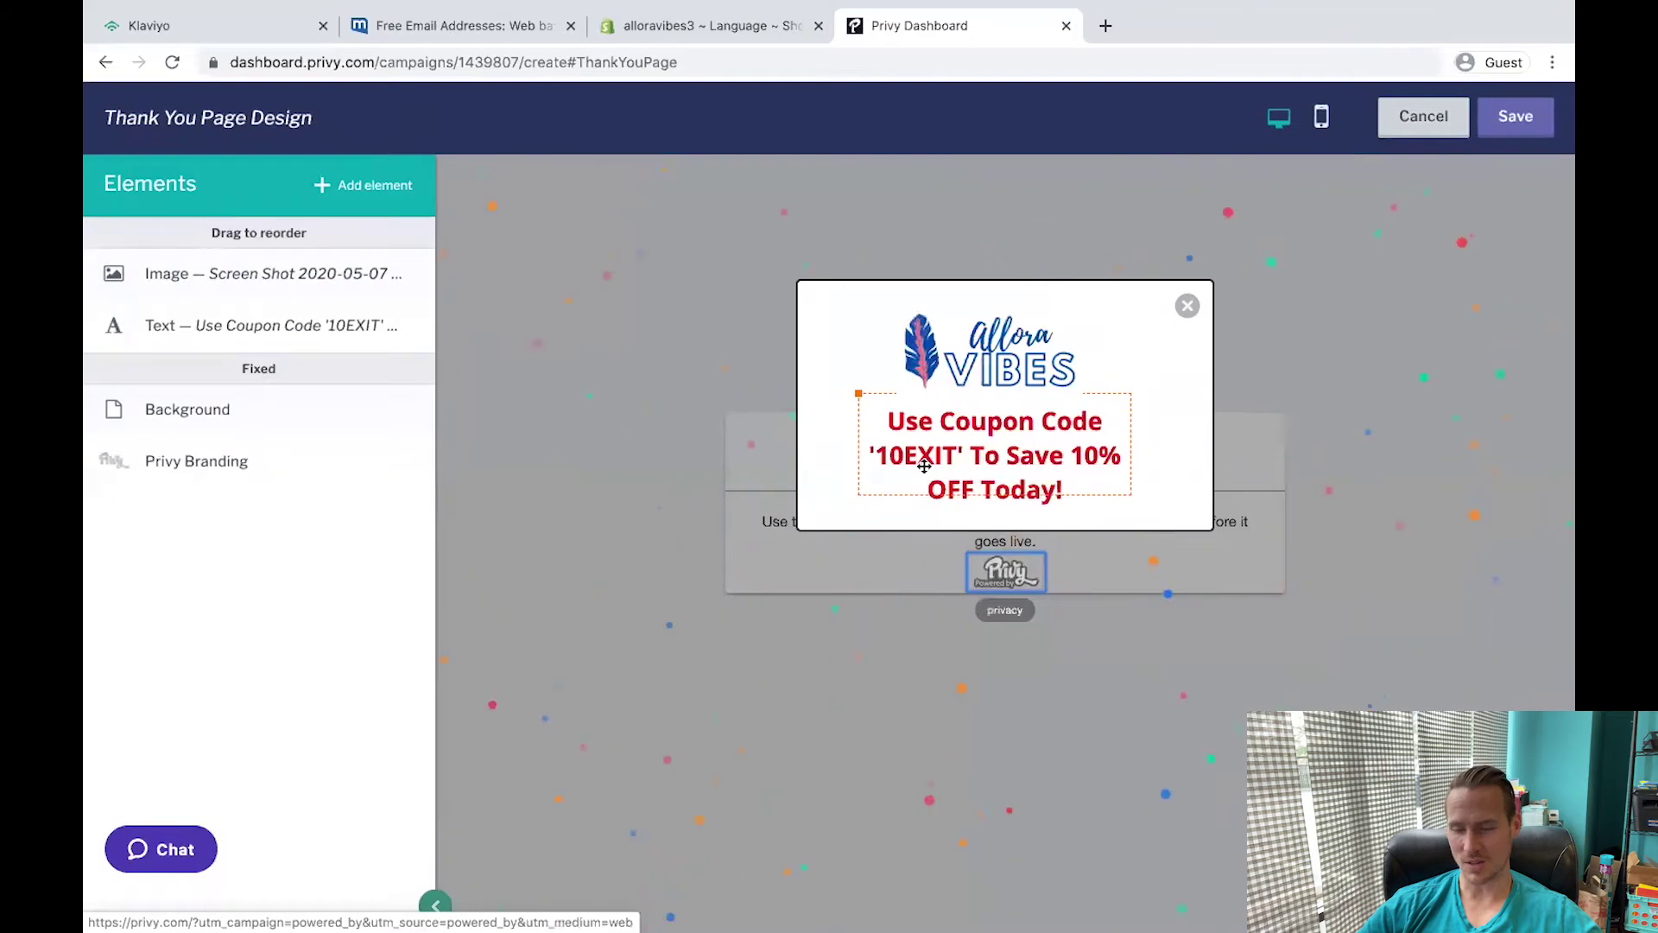
pyautogui.click(1424, 116)
pyautogui.click(959, 363)
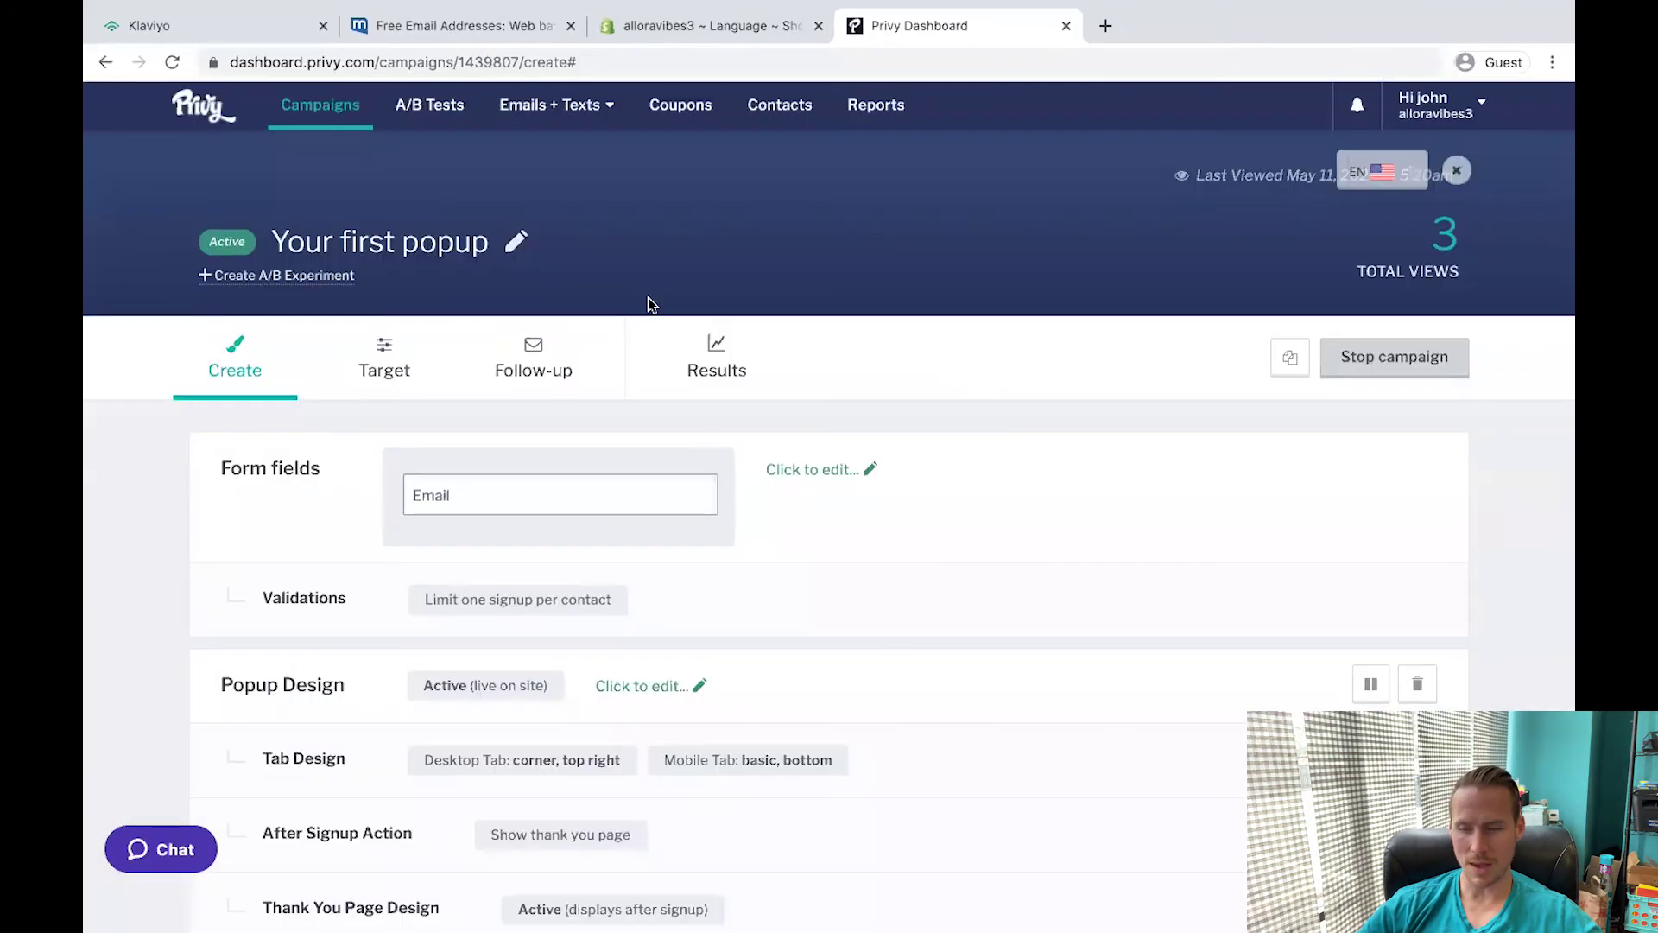
pyautogui.click(677, 124)
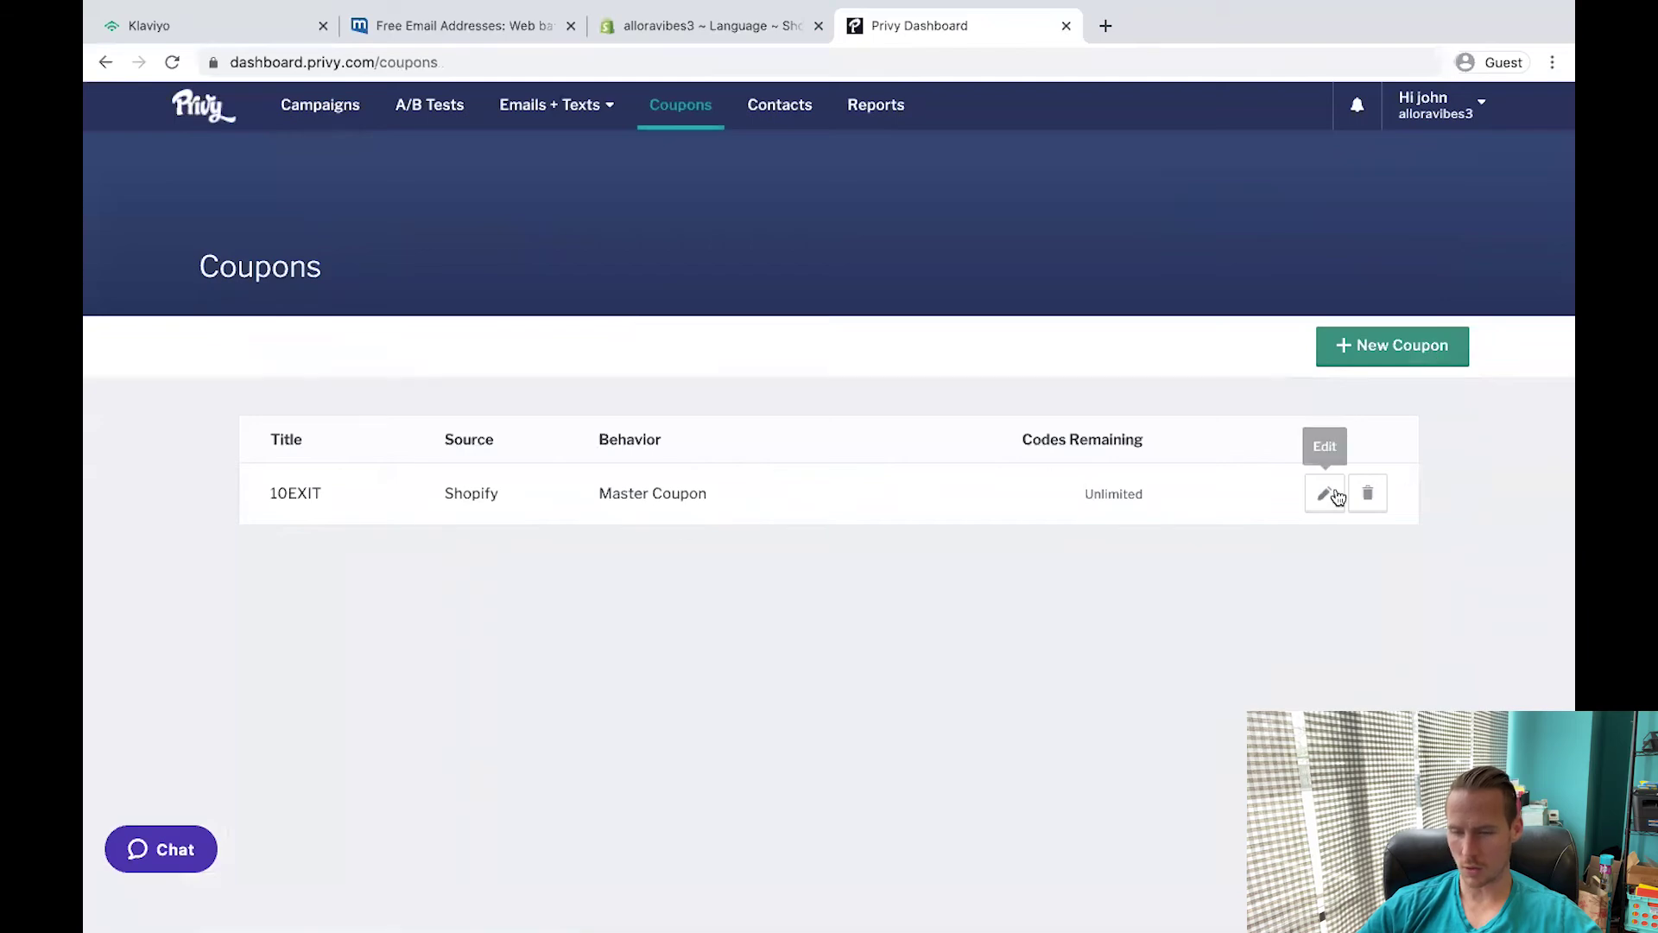
# Review the 10EXIT coupon and keep it as the campaign's coupon code.
pyautogui.click(1335, 496)
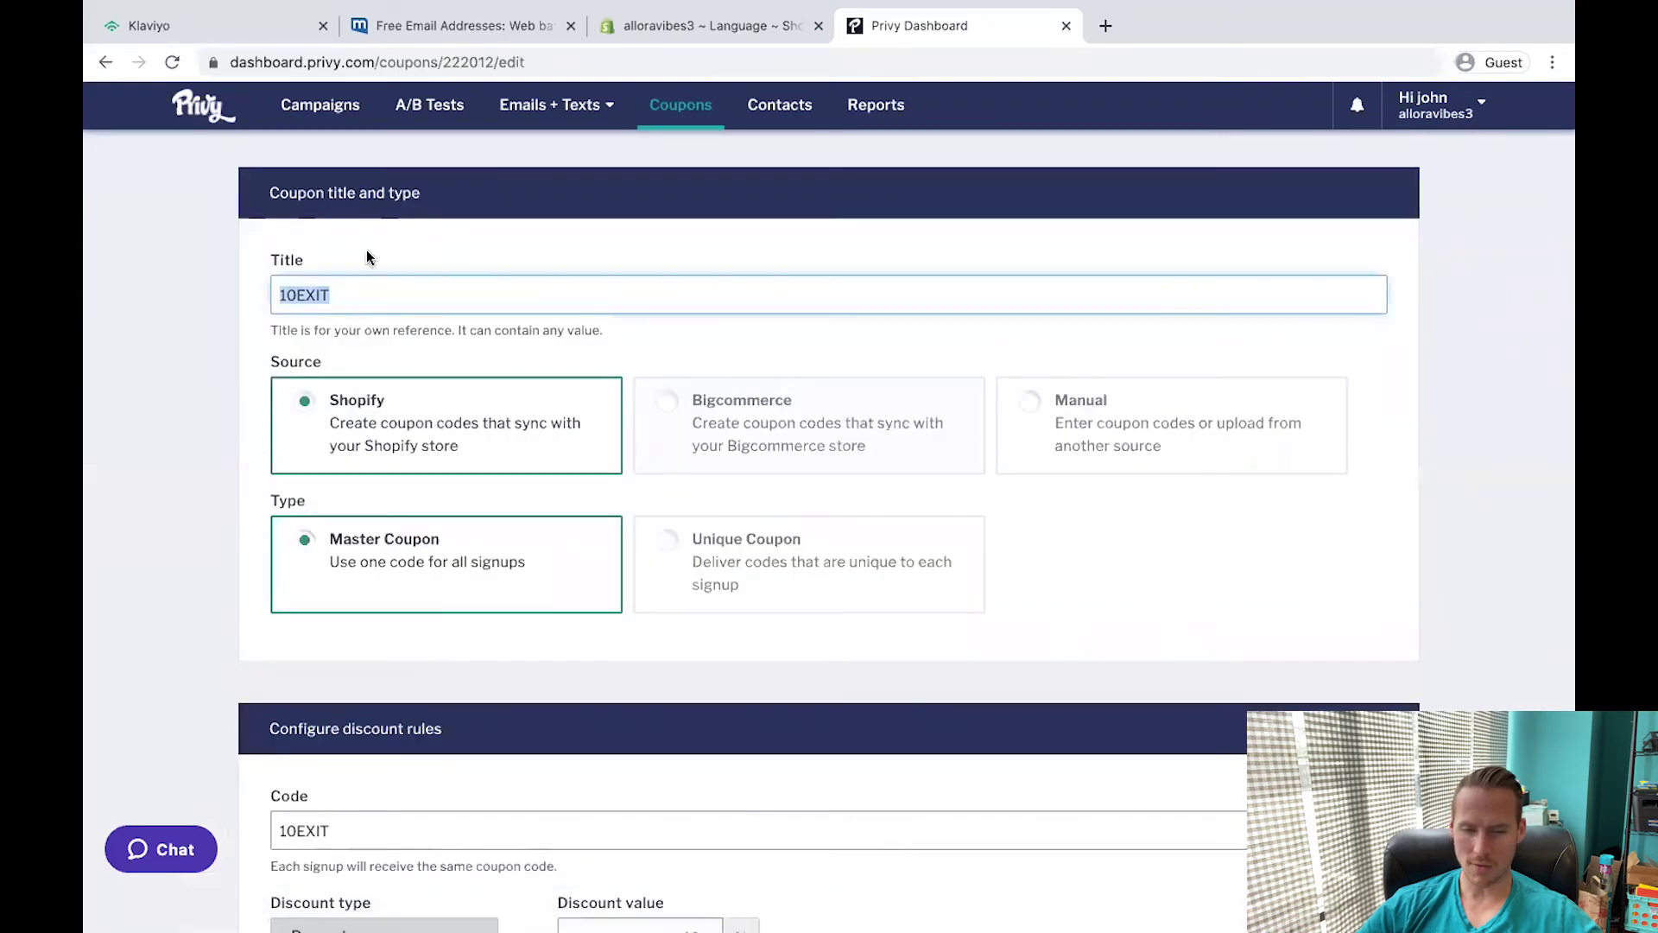
pyautogui.scroll(-5, 122, 561)
pyautogui.press('Tab')
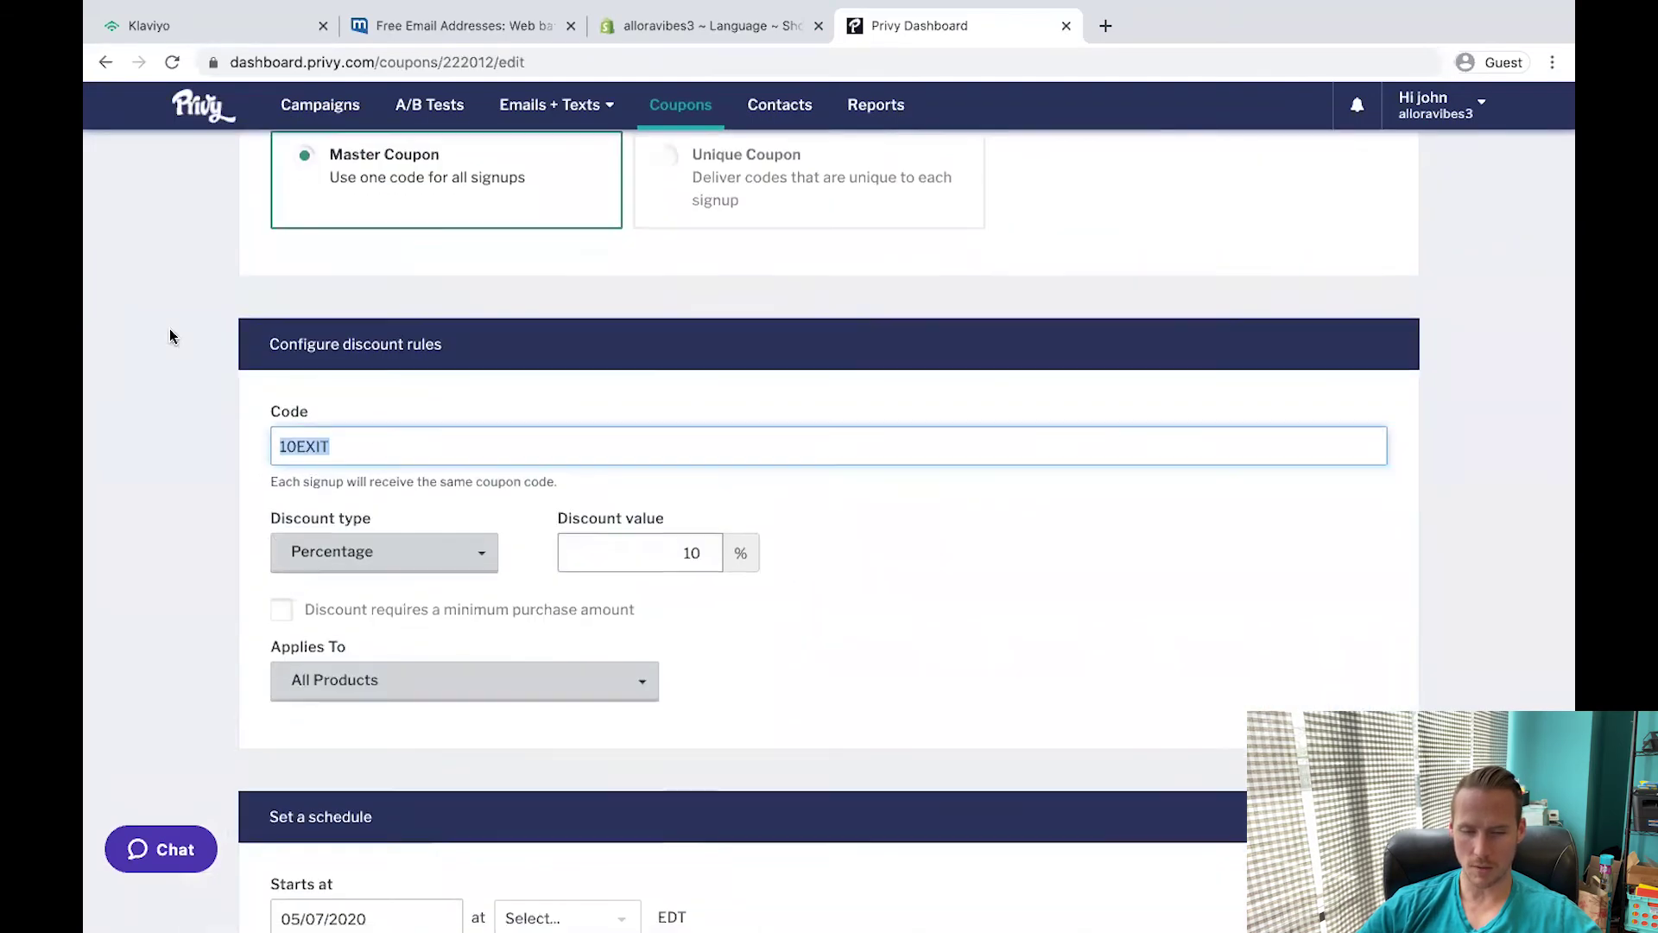
pyautogui.scroll(-4, 169, 336)
pyautogui.scroll(-2, 86, 345)
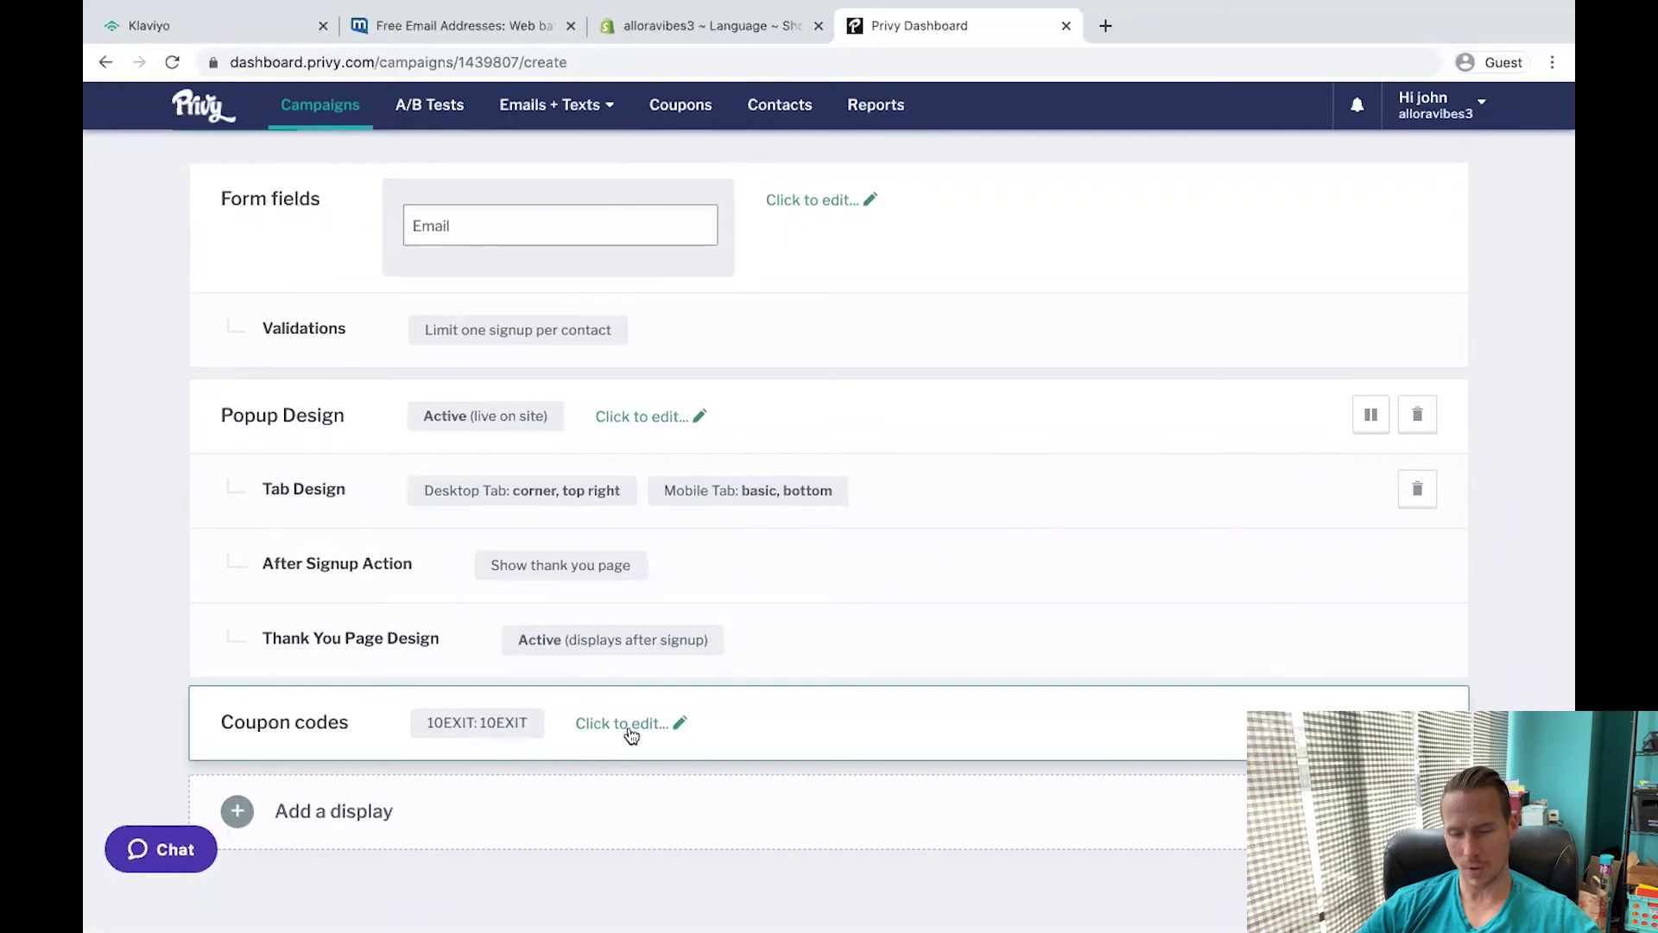
pyautogui.click(629, 726)
pyautogui.click(415, 682)
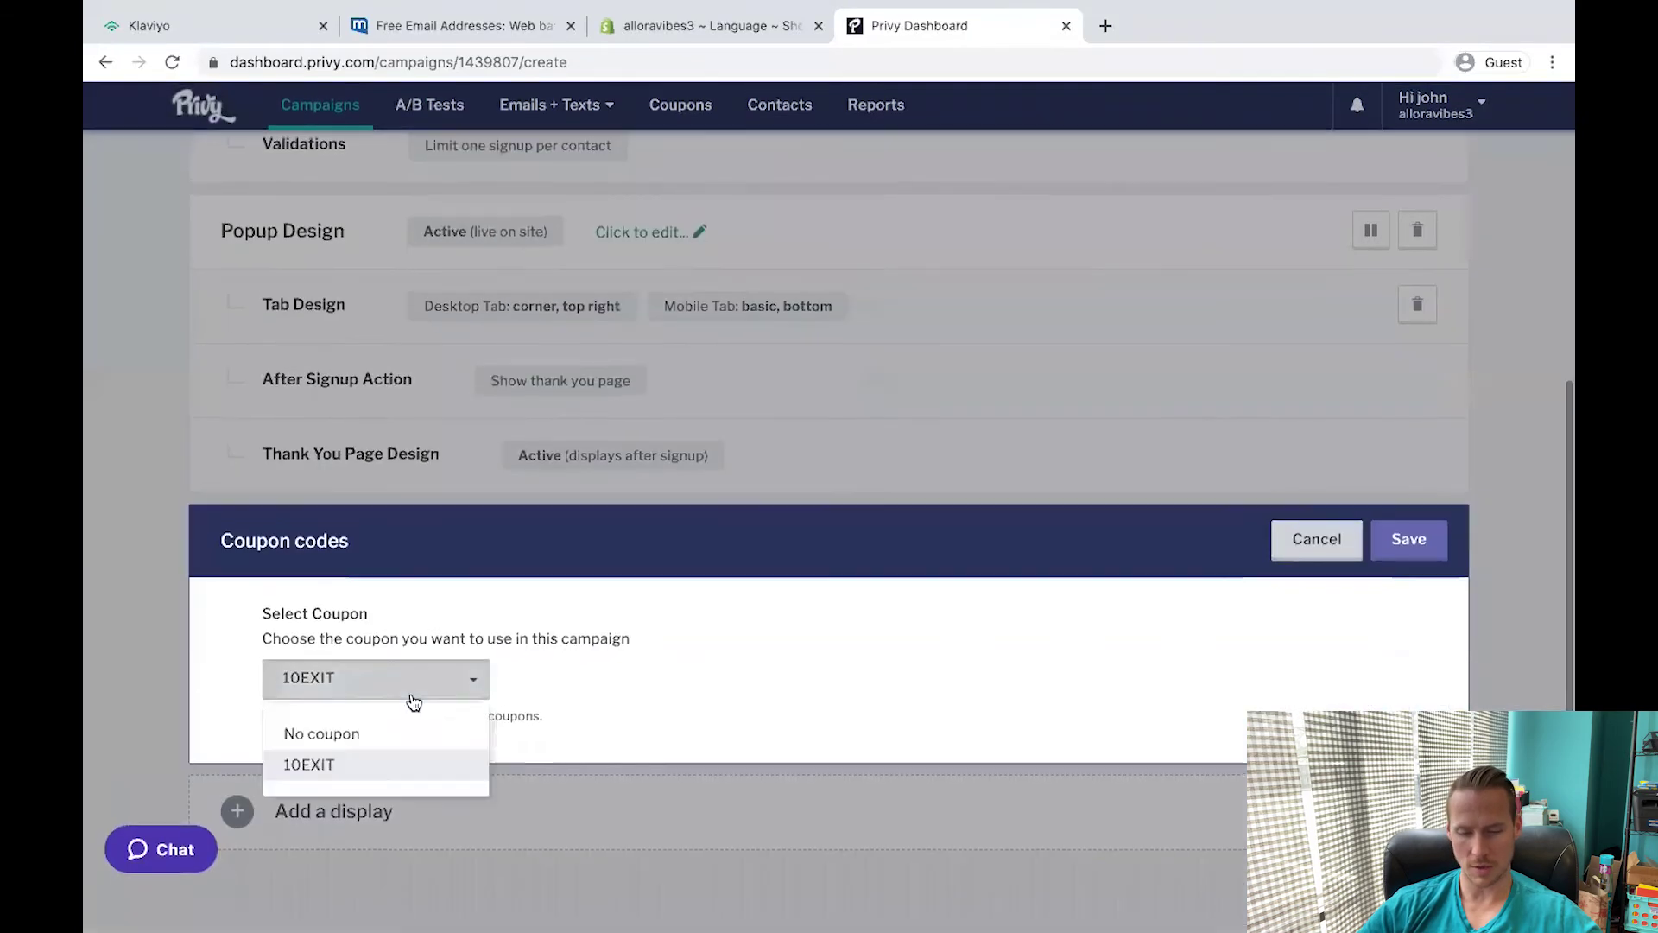
pyautogui.click(147, 452)
pyautogui.click(1328, 552)
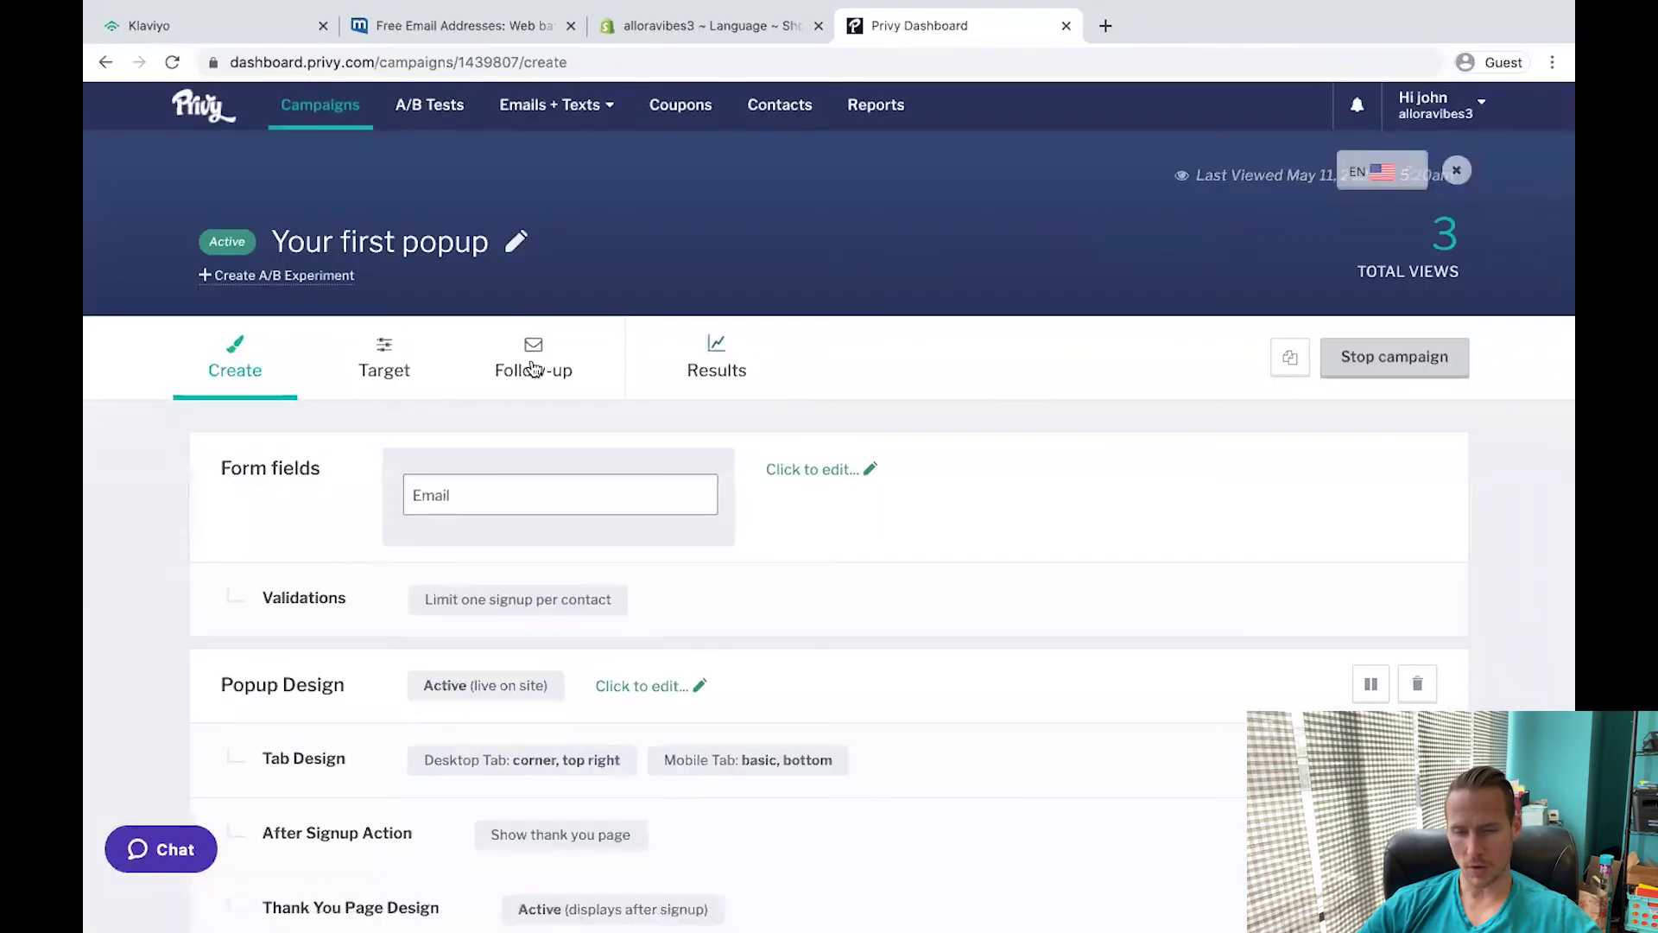
# Look at the follow-up autoresponder email, discard changes, and return to Shopify's Apps page.
pyautogui.click(535, 369)
pyautogui.click(297, 696)
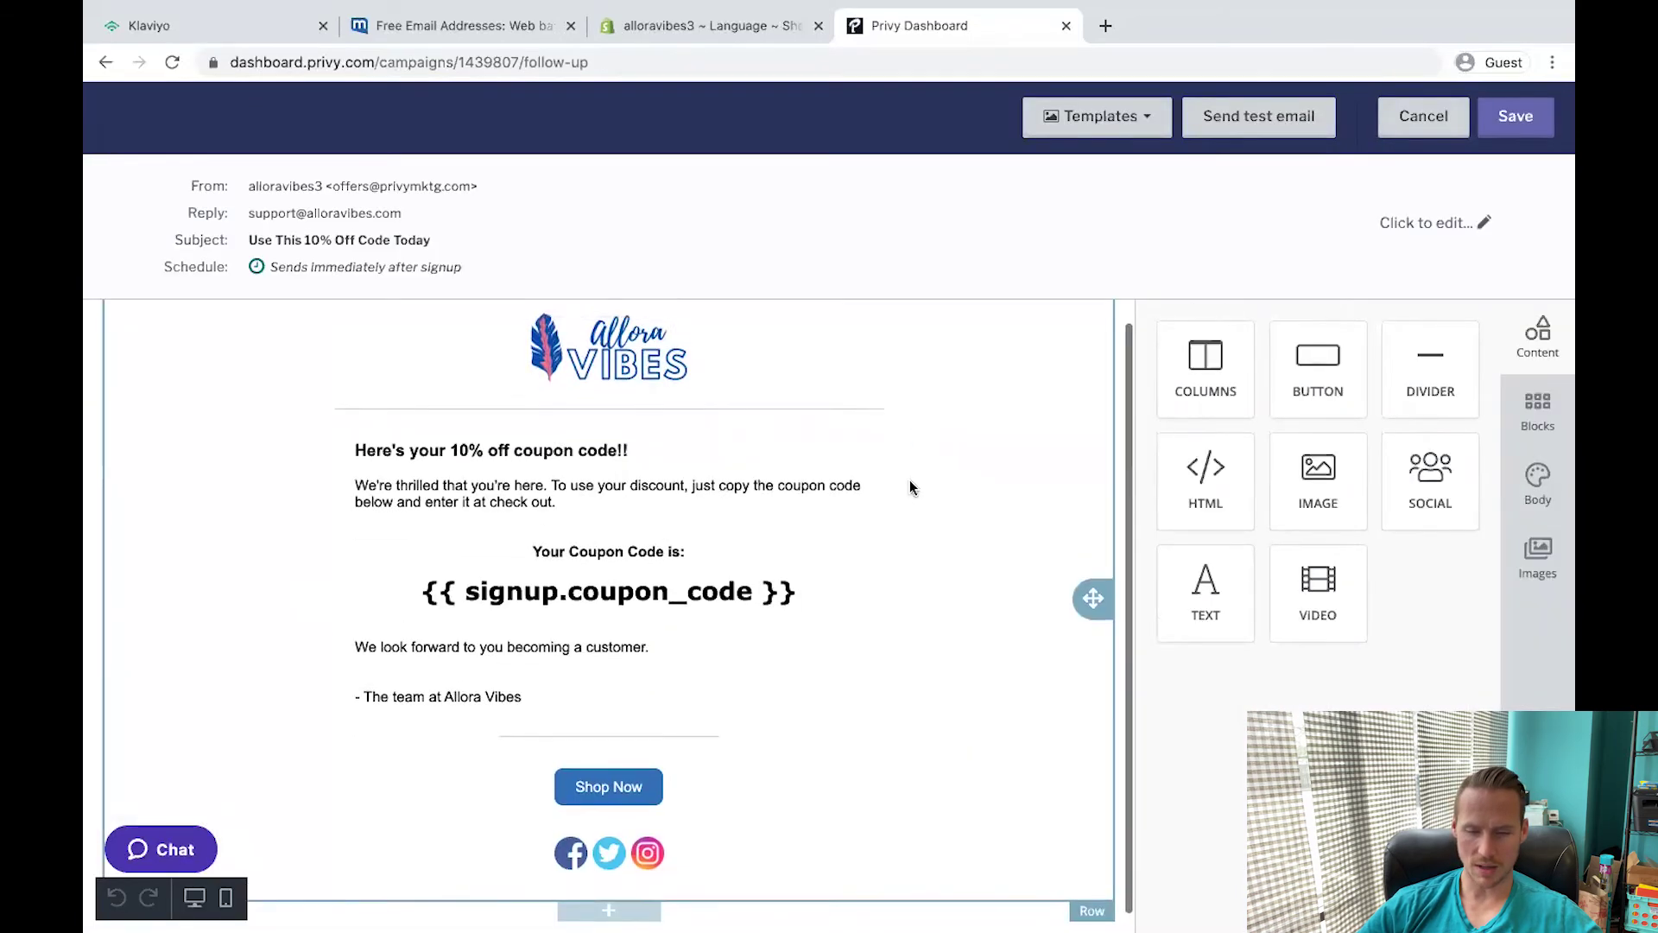
pyautogui.click(1423, 116)
pyautogui.click(1065, 351)
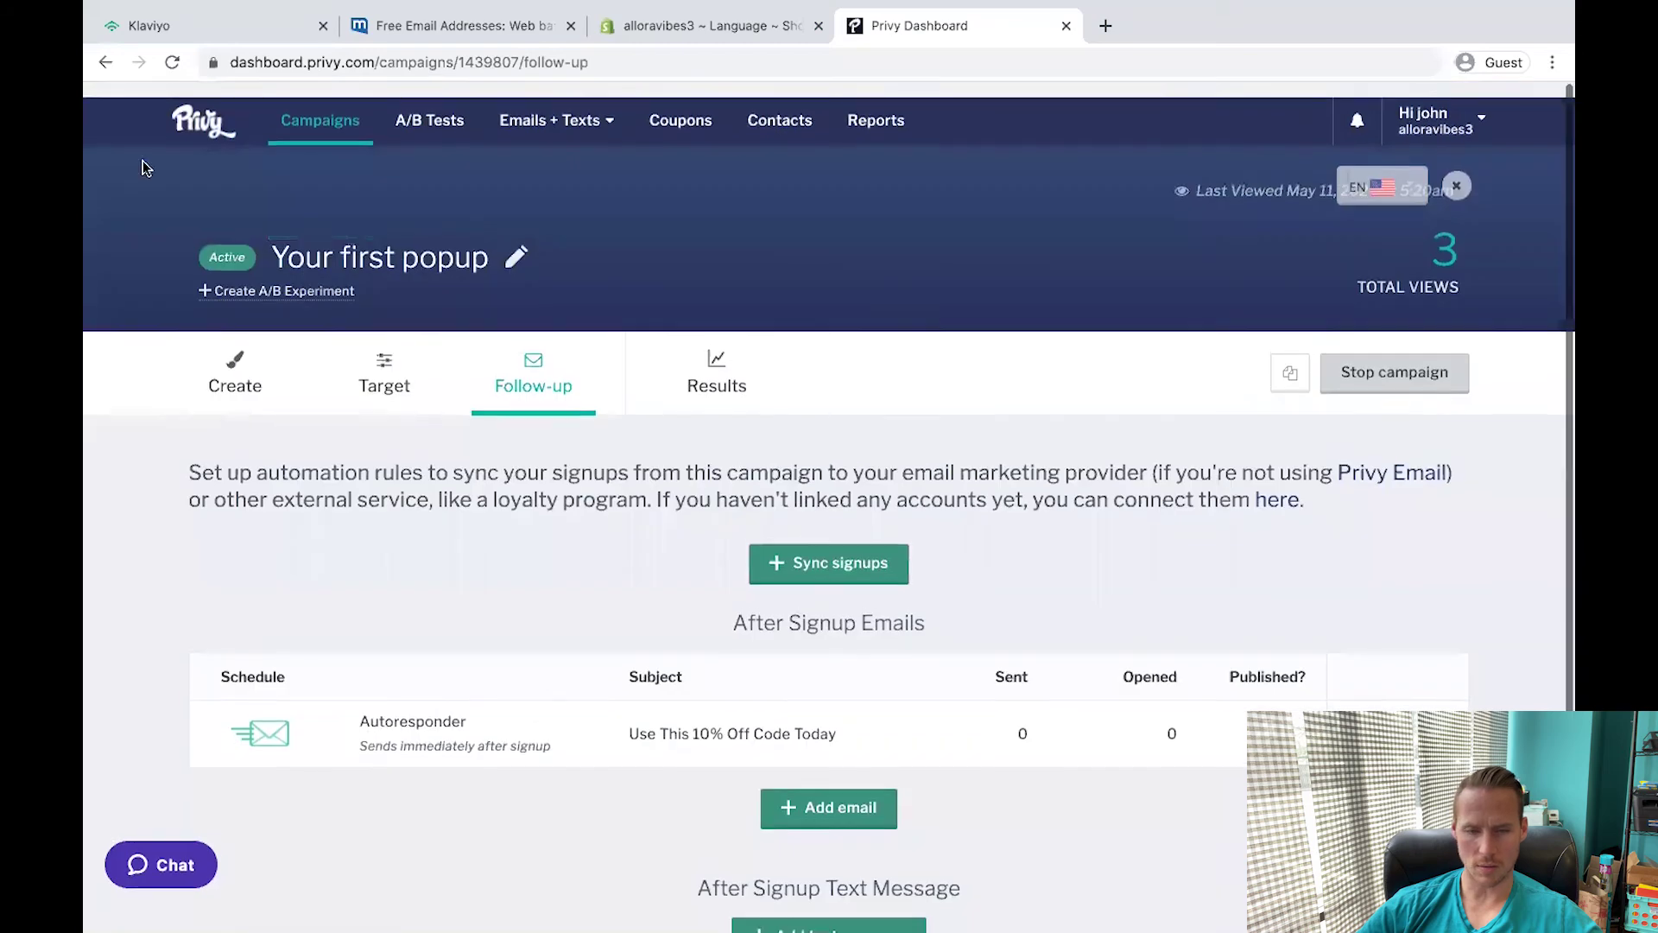
pyautogui.click(319, 105)
pyautogui.click(709, 25)
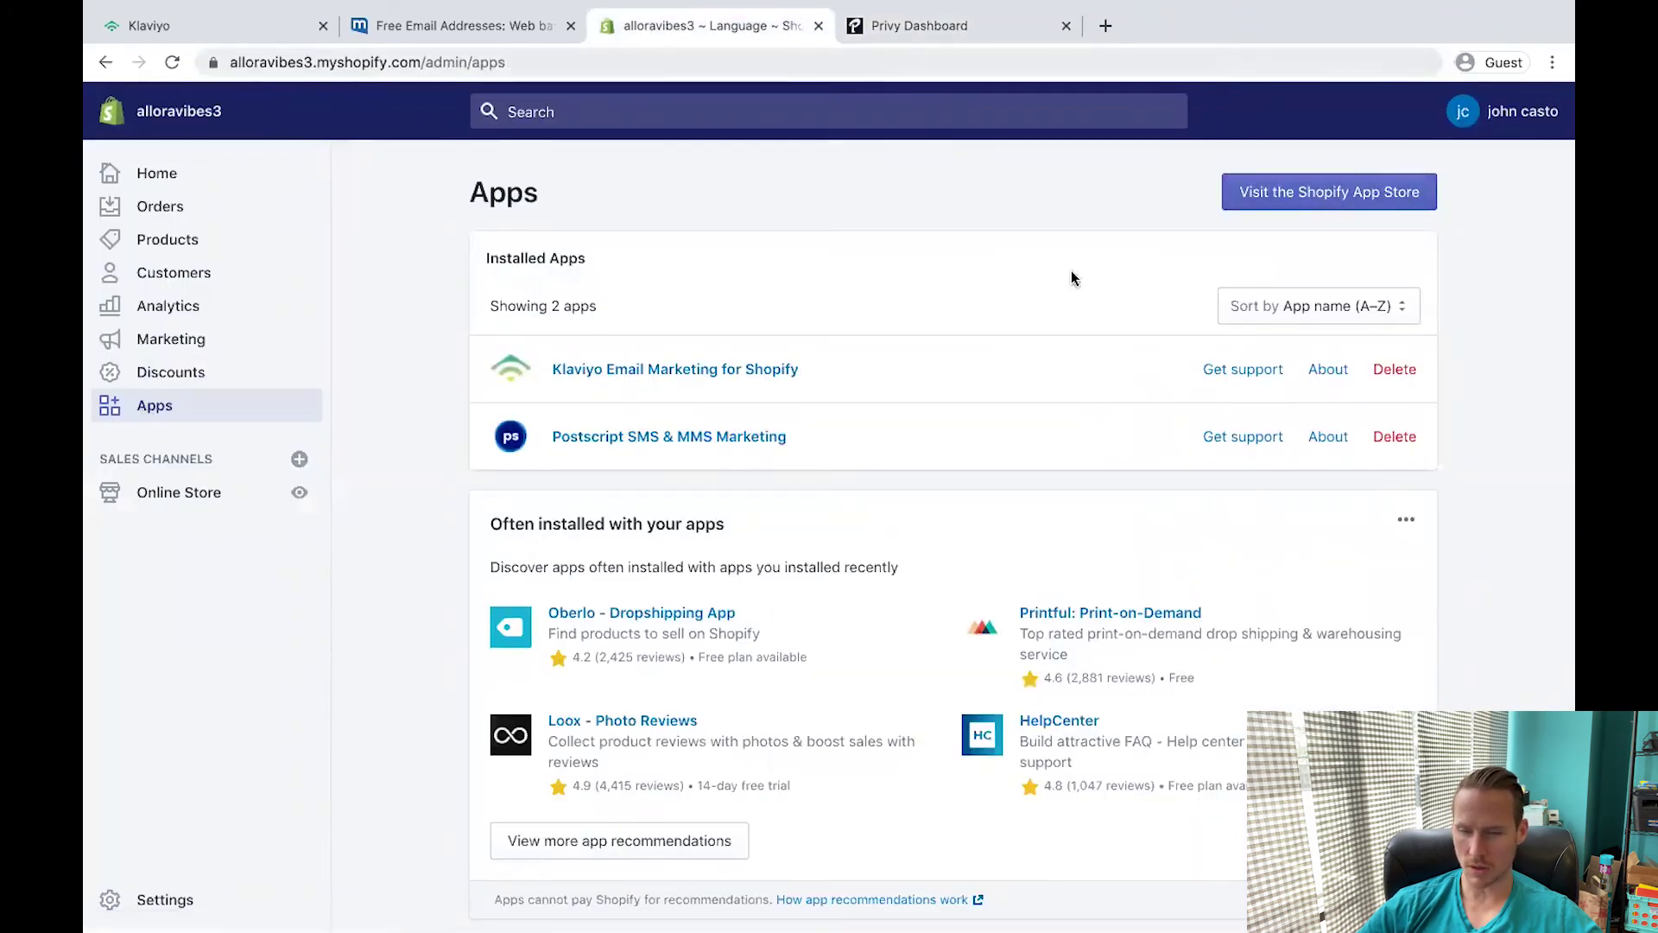
# Install Loox on the Advanced plan's 14-day trial and set review request emails to Never.
pyautogui.click(1359, 190)
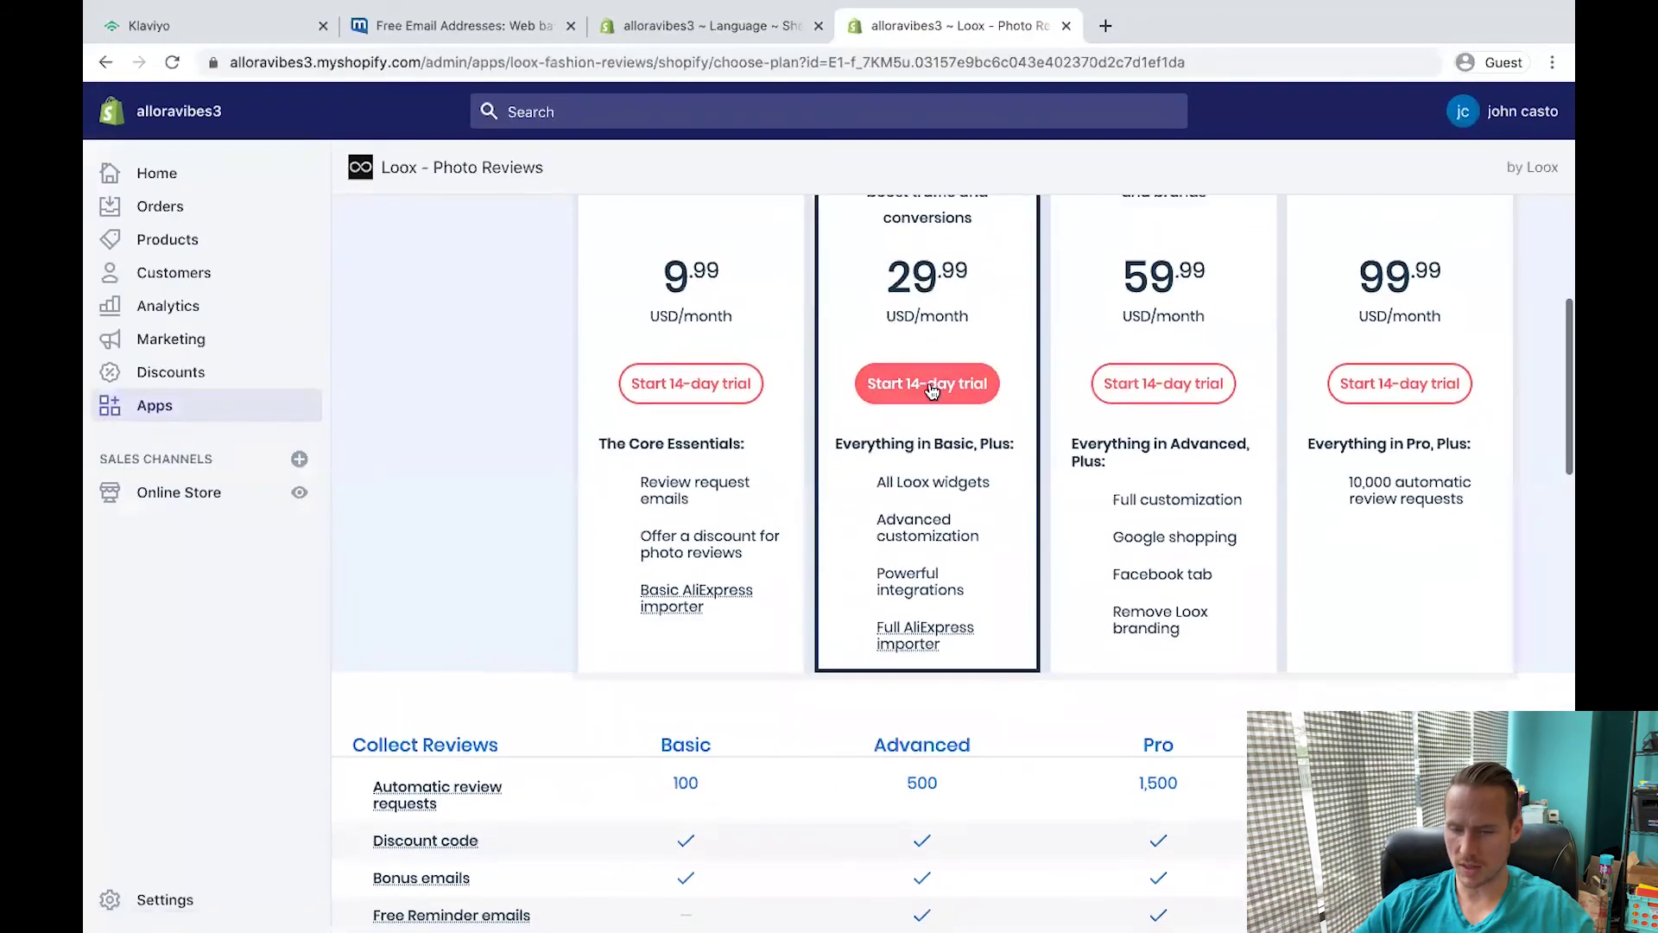
pyautogui.click(932, 386)
pyautogui.click(1281, 479)
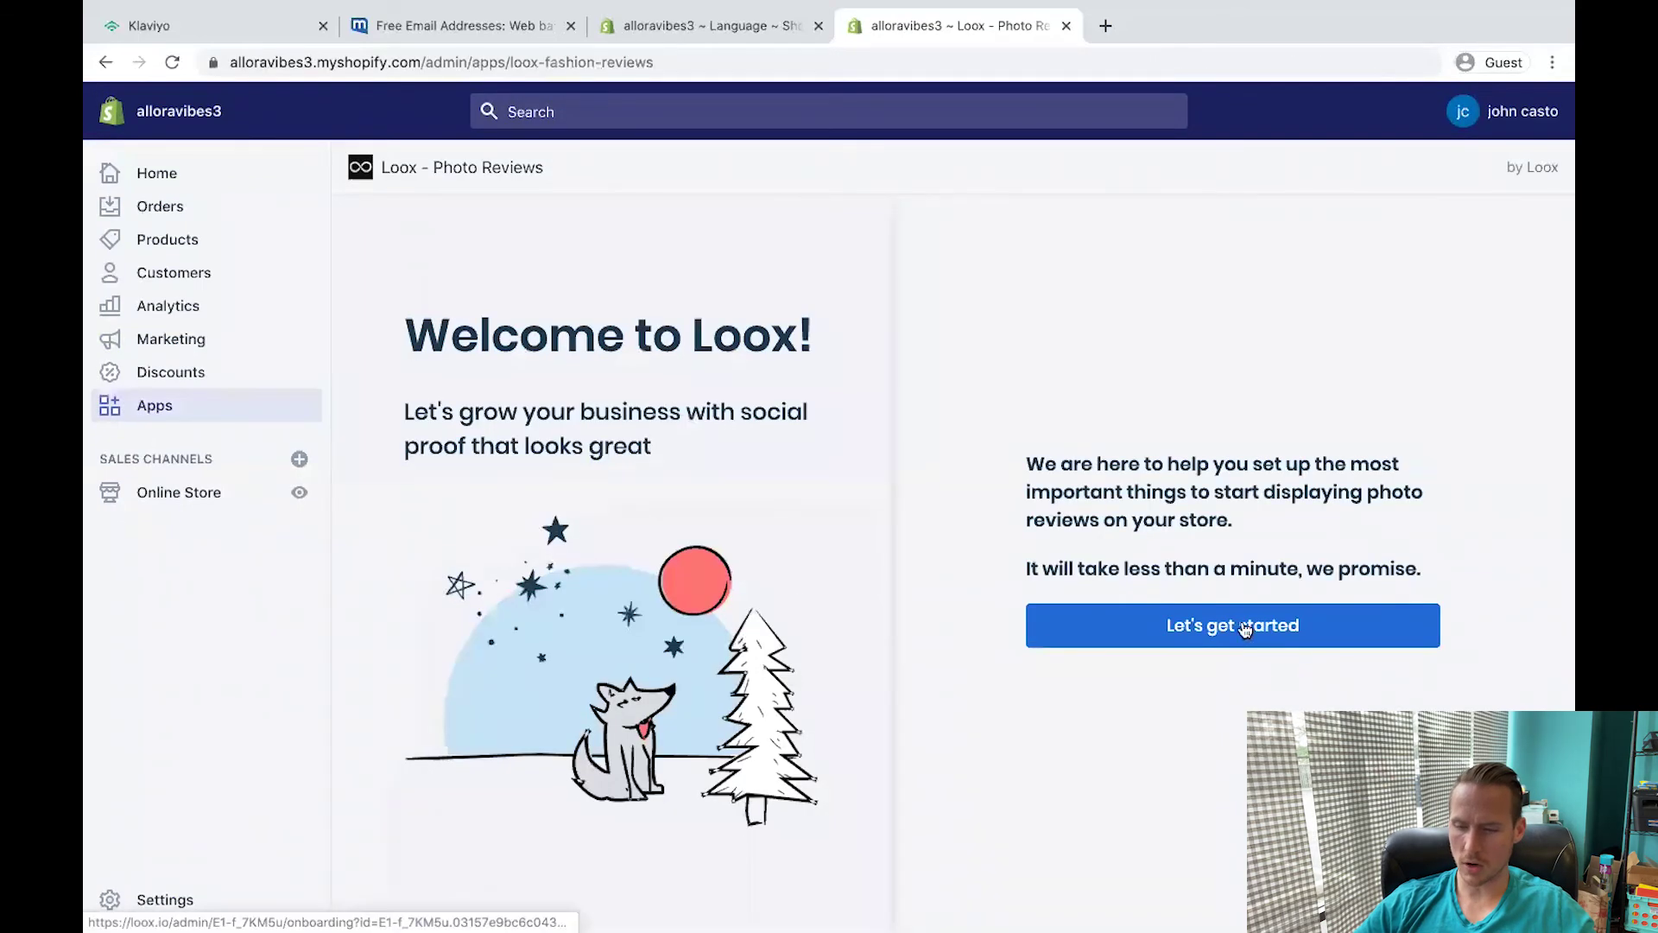
pyautogui.click(1272, 639)
pyautogui.click(1534, 230)
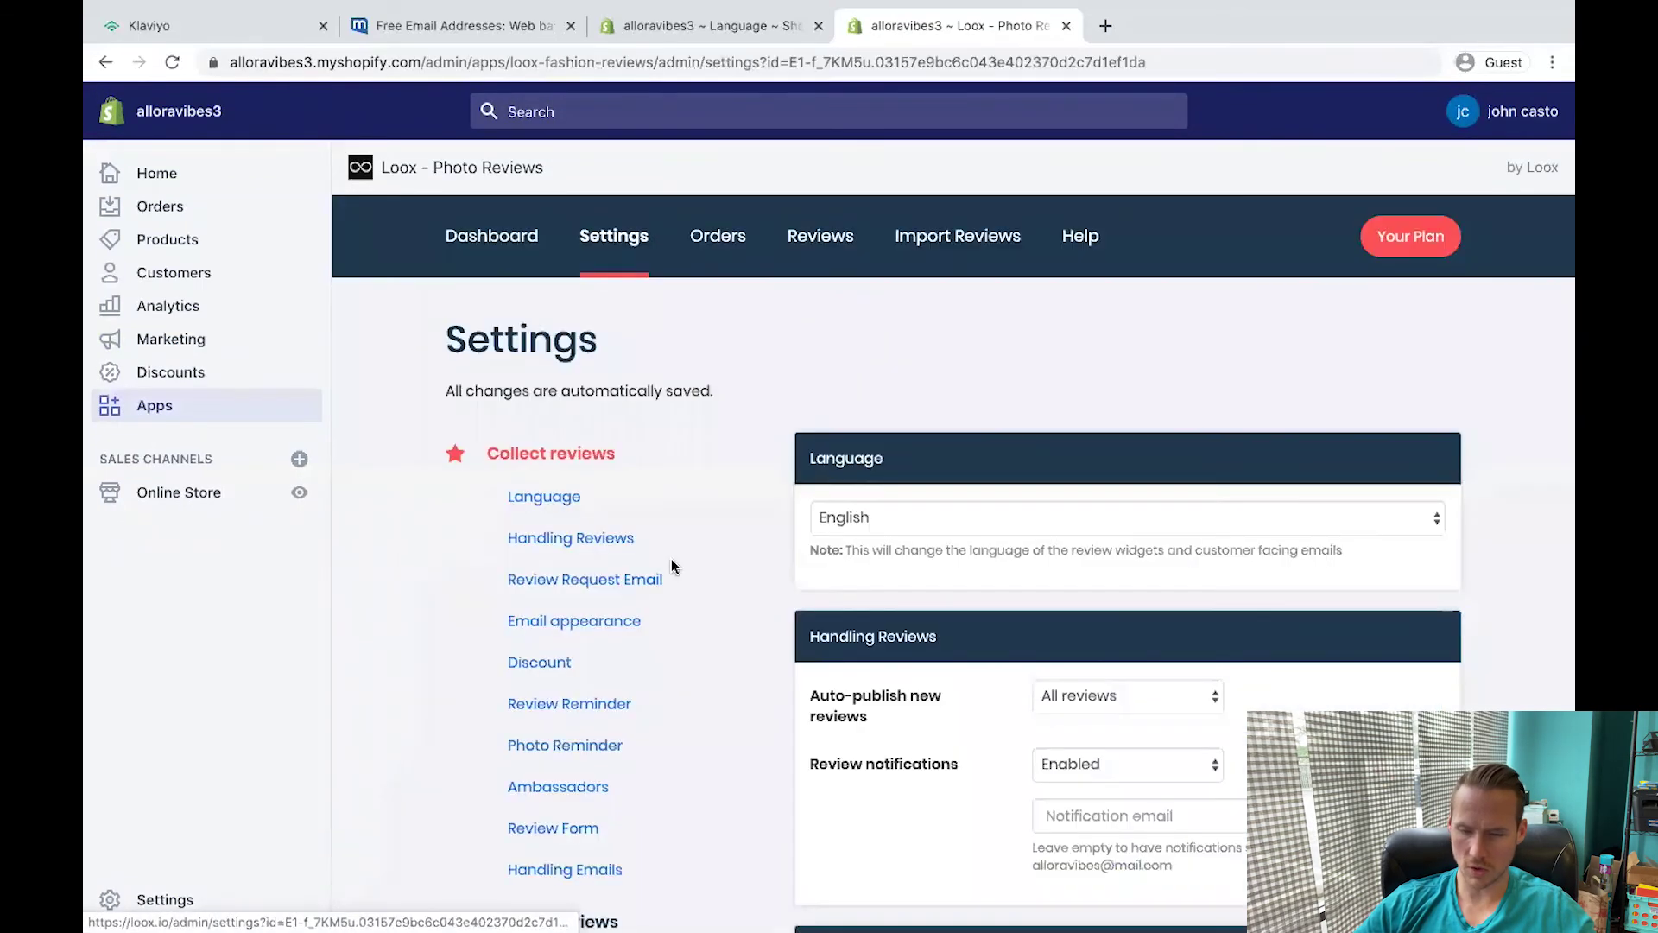
pyautogui.click(577, 587)
pyautogui.click(1175, 333)
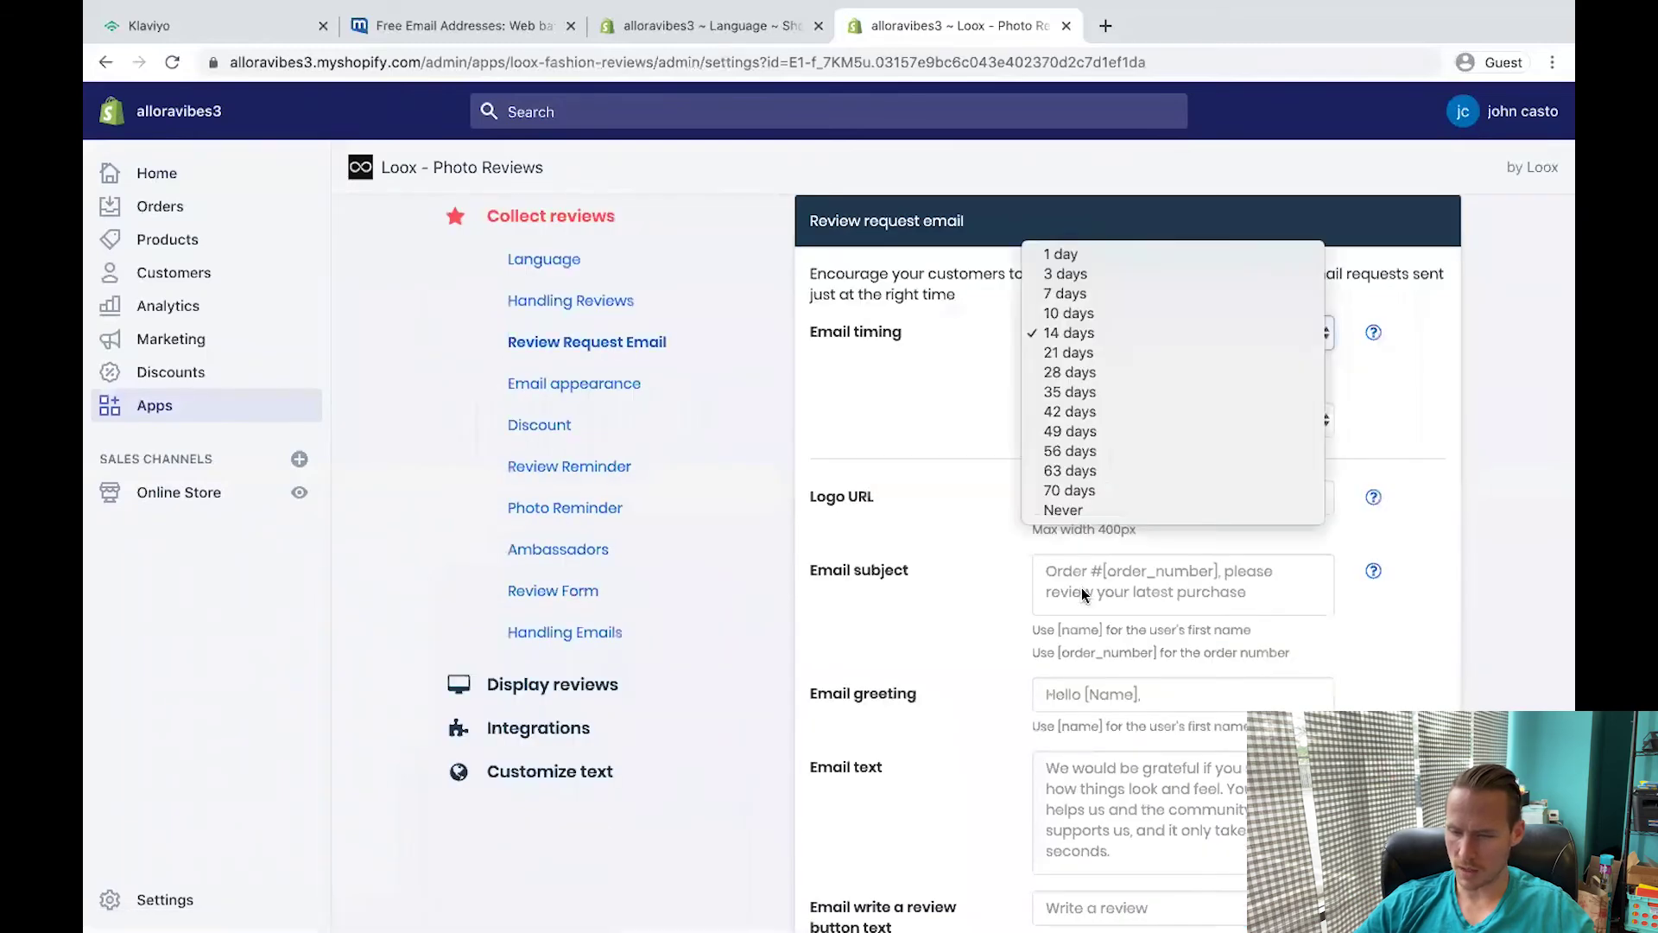
pyautogui.click(1064, 511)
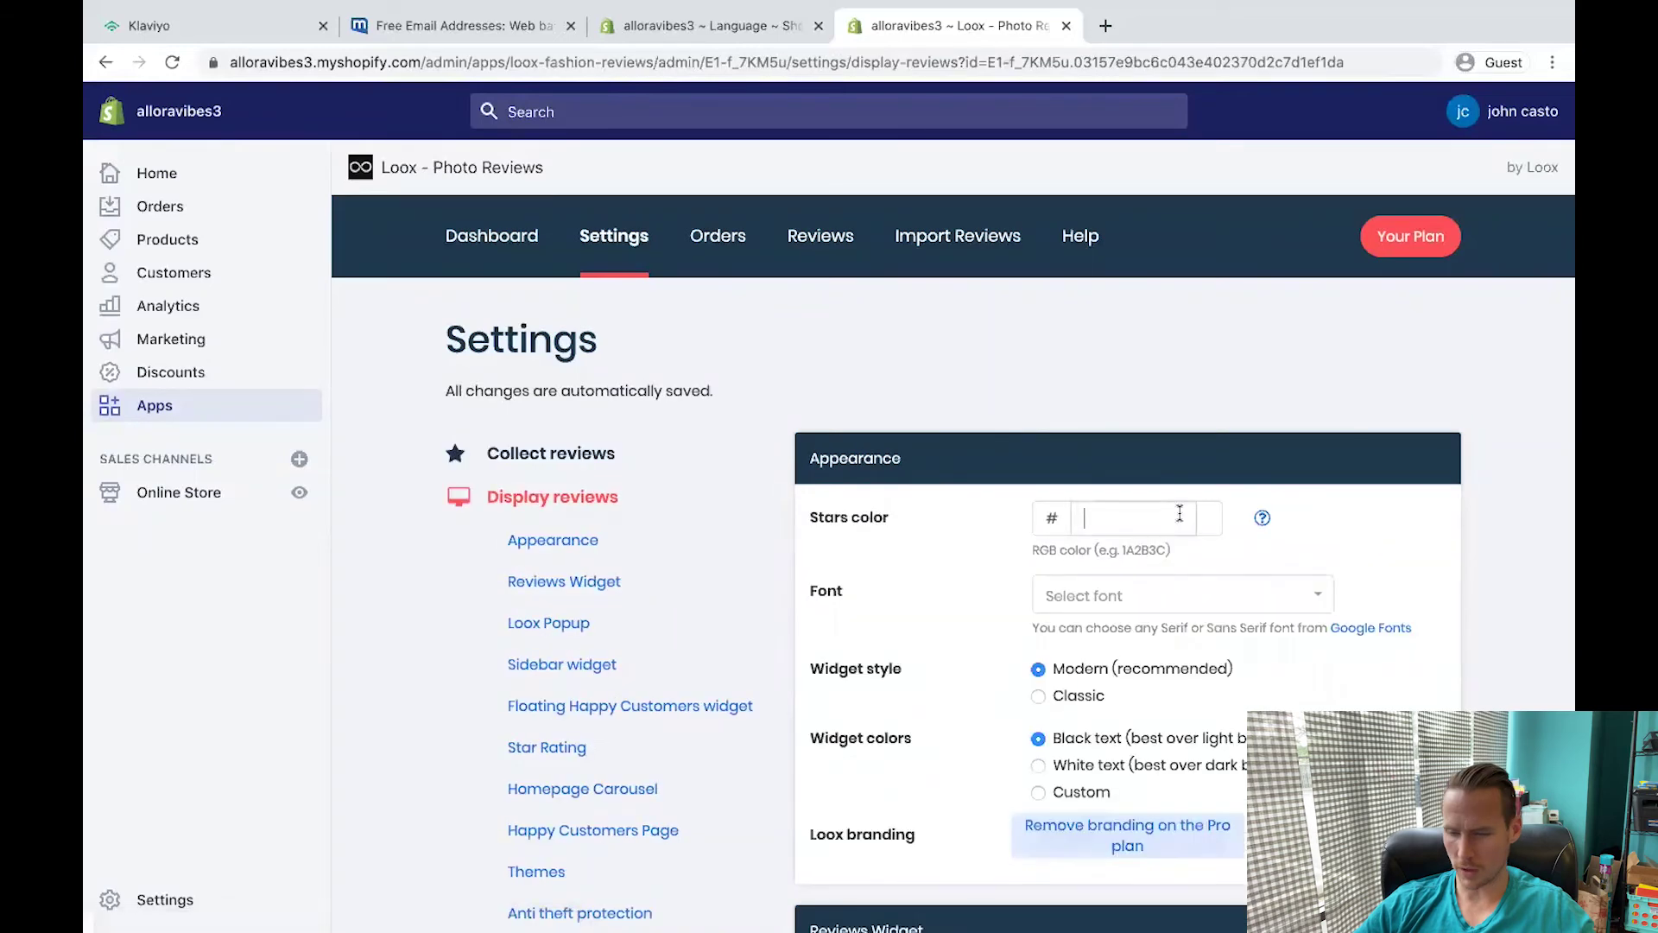
# Set the Loox review stars colour to the brighter yellow ffe41a.
pyautogui.click(1177, 516)
pyautogui.click(1259, 684)
pyautogui.moveTo(1258, 683); pyautogui.dragTo(1258, 683)
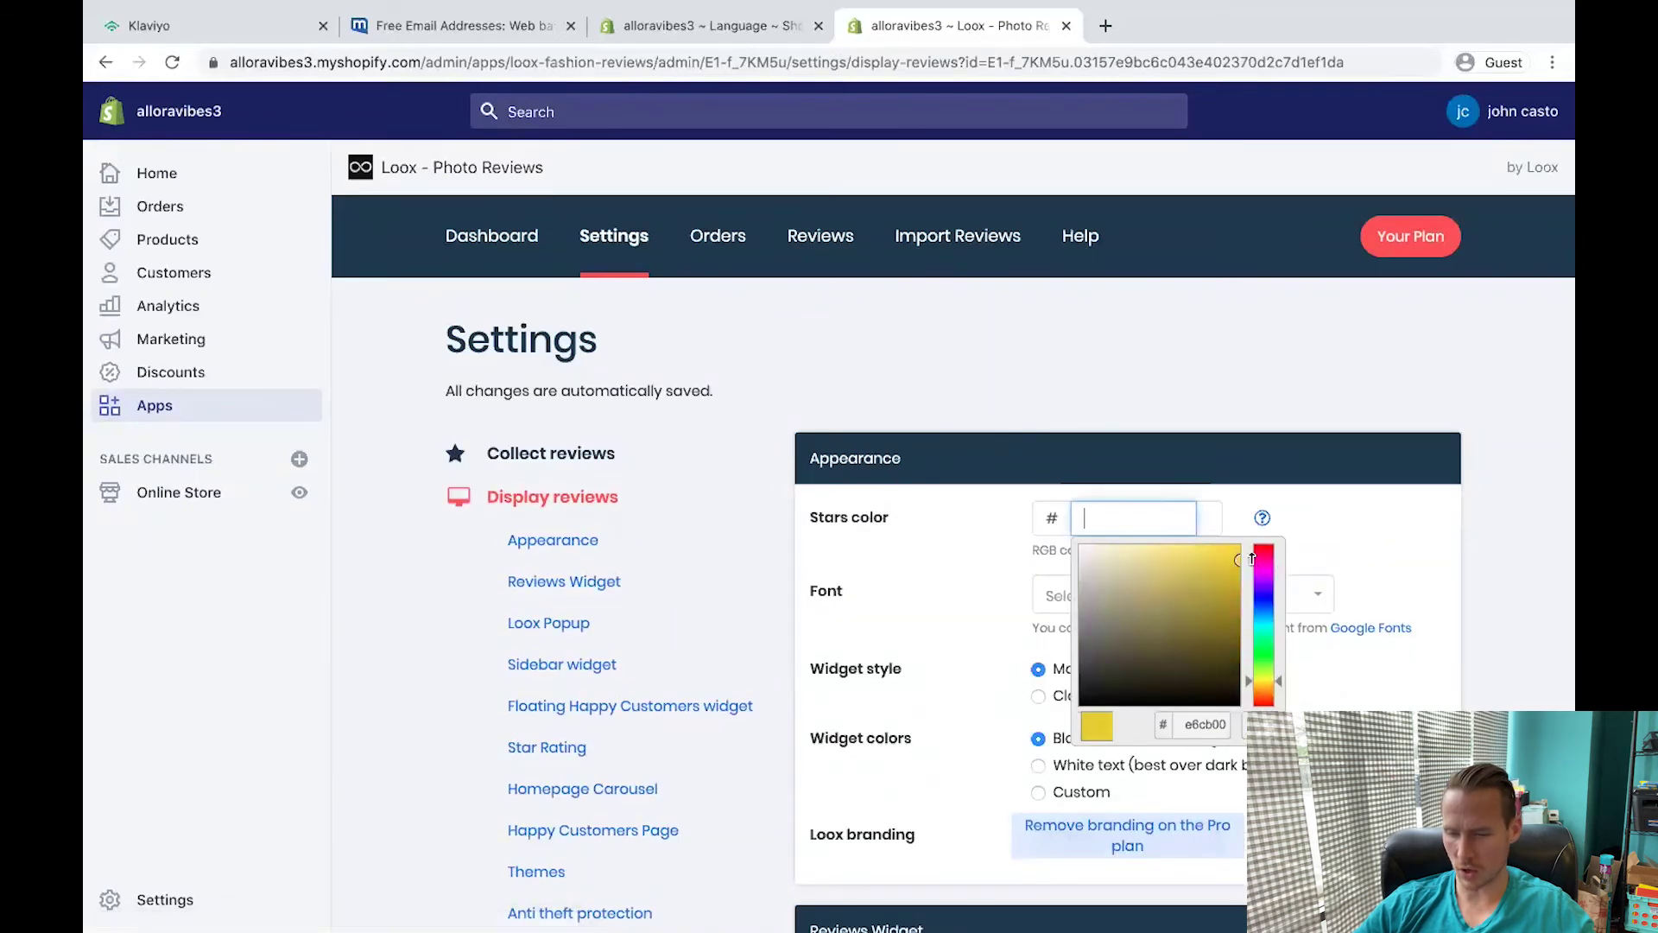
pyautogui.click(1225, 546)
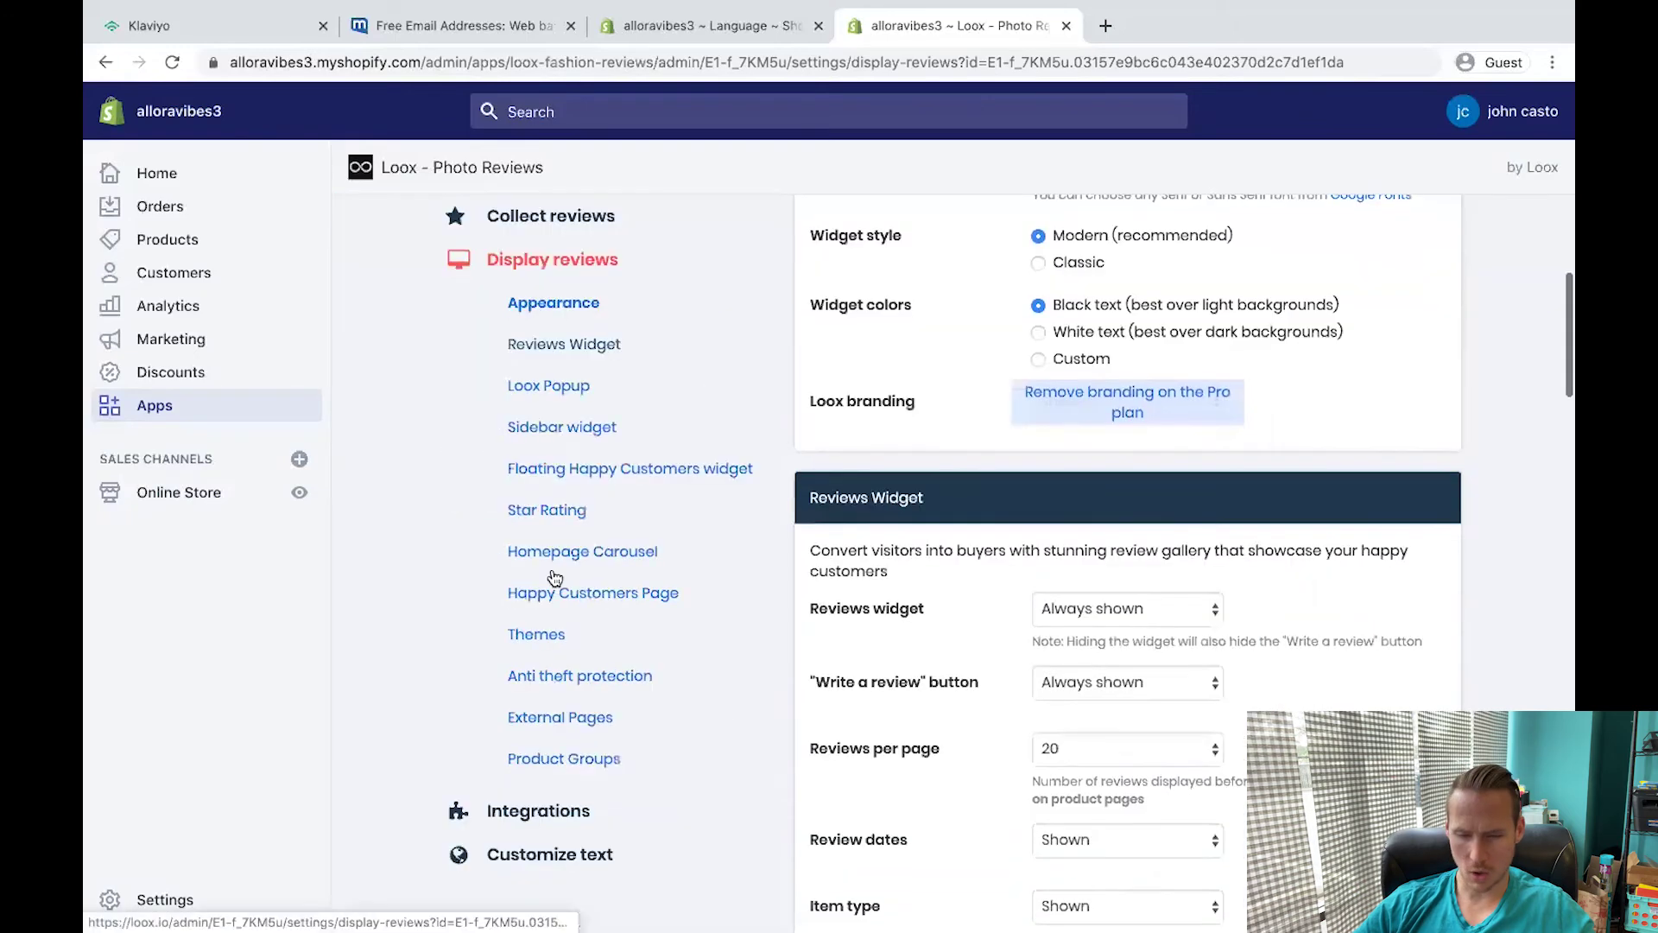
pyautogui.scroll(5, 556, 575)
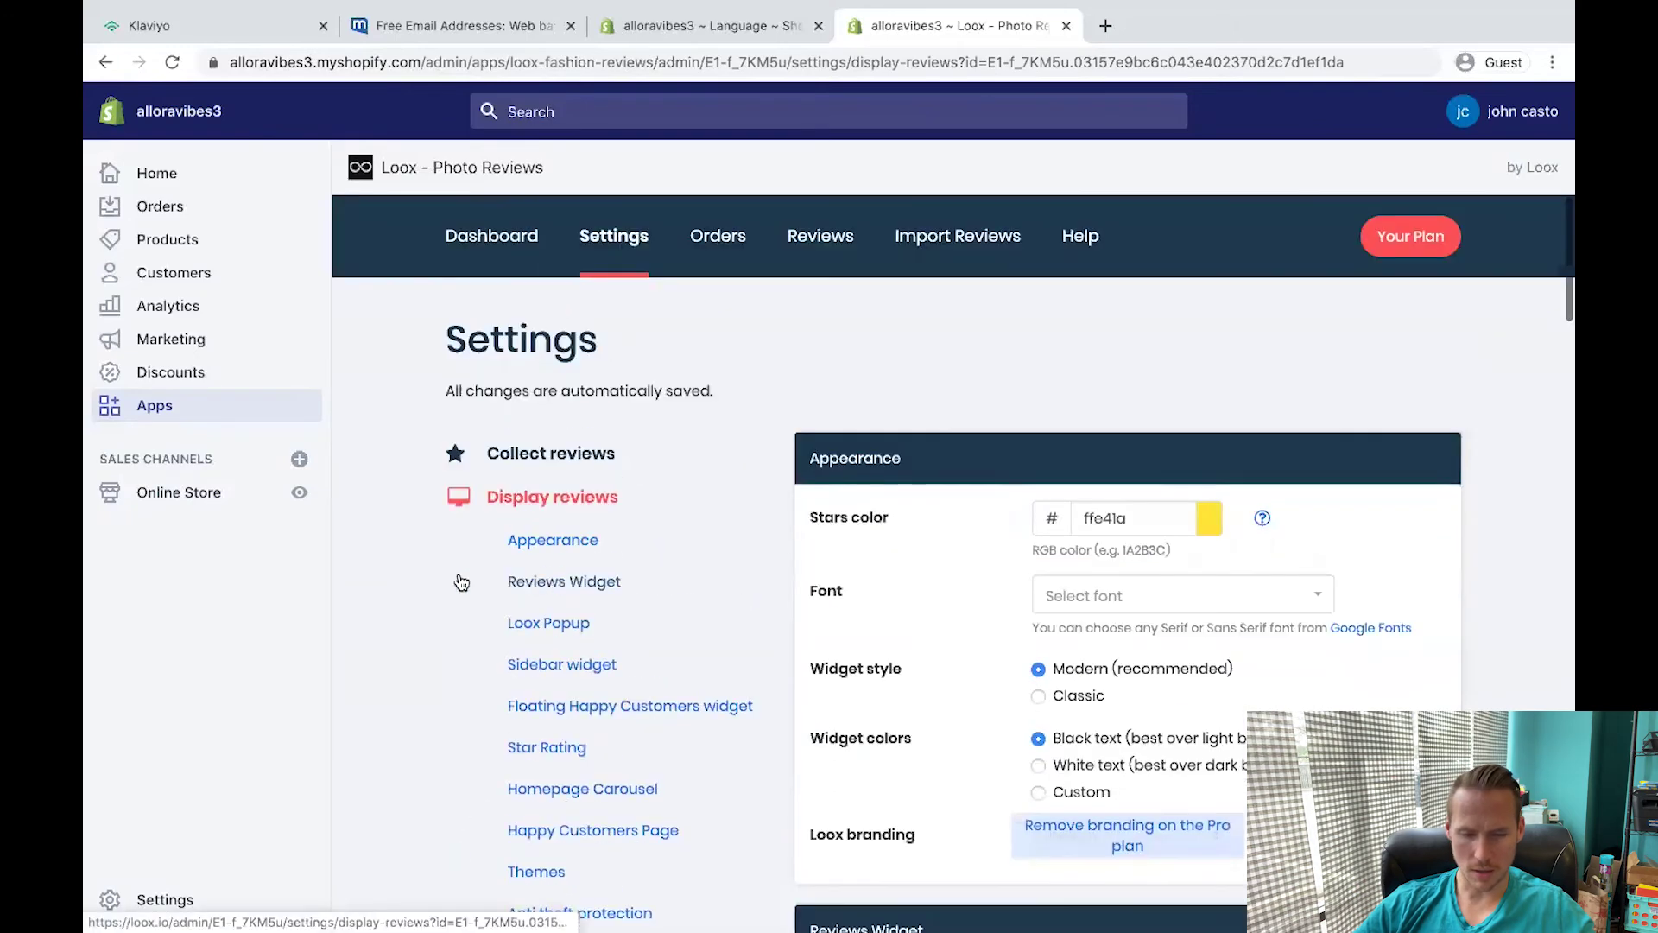
# Check the live theme's product page settings for Loox - Photo Review, then exit to Themes.
pyautogui.click(179, 494)
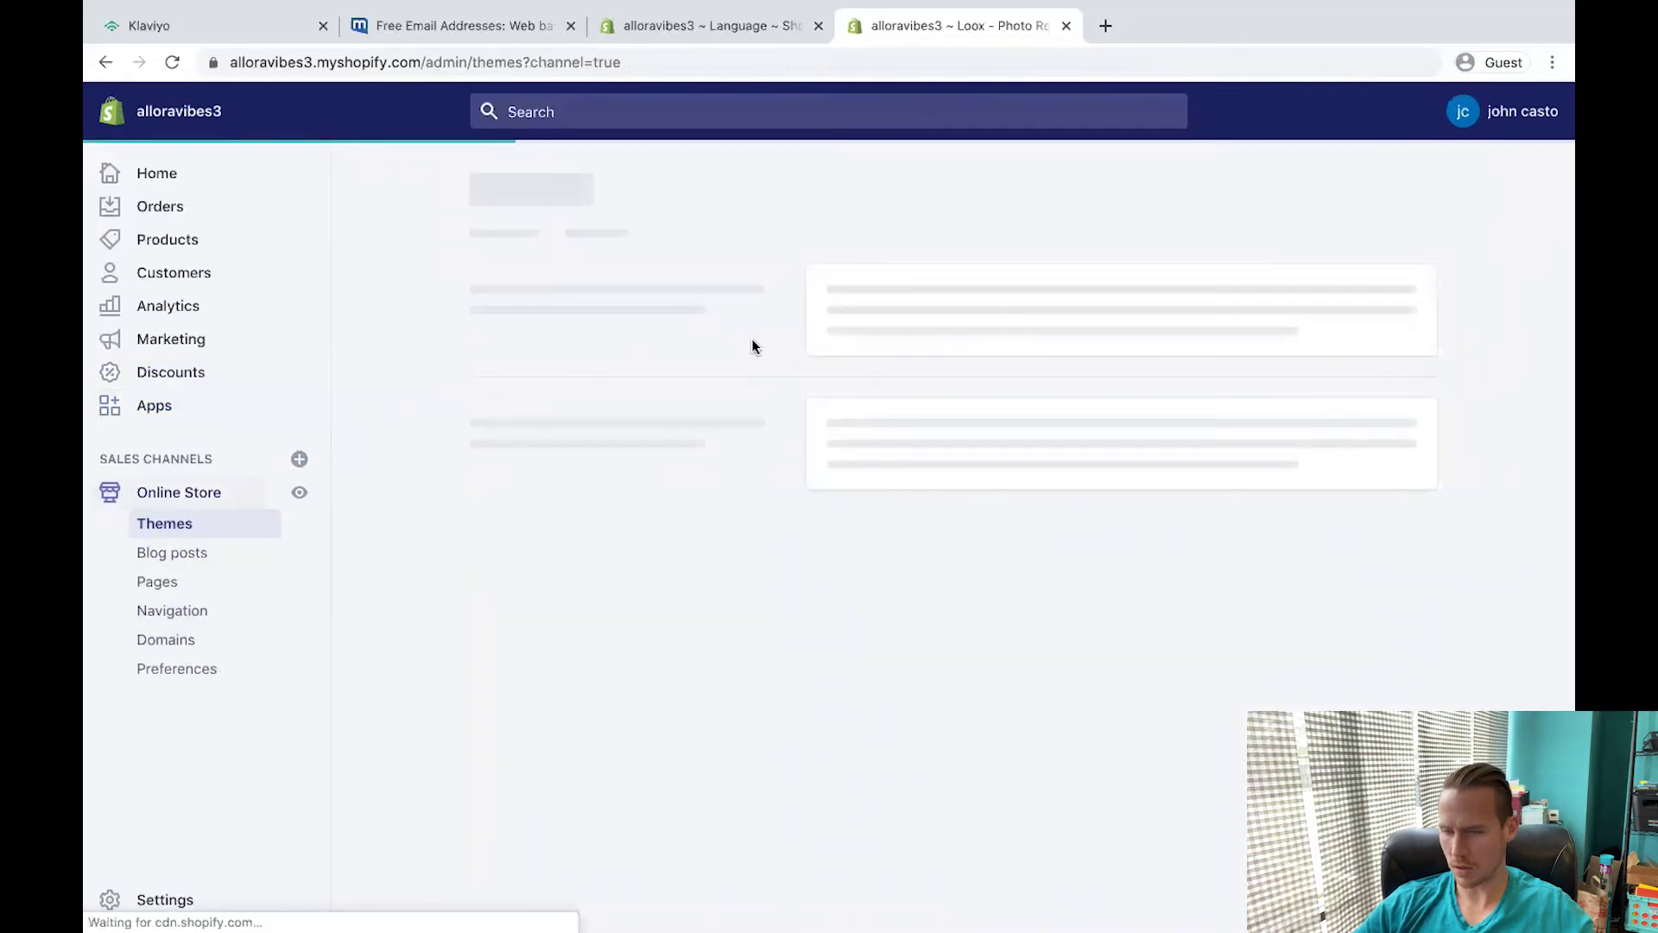
pyautogui.click(1390, 354)
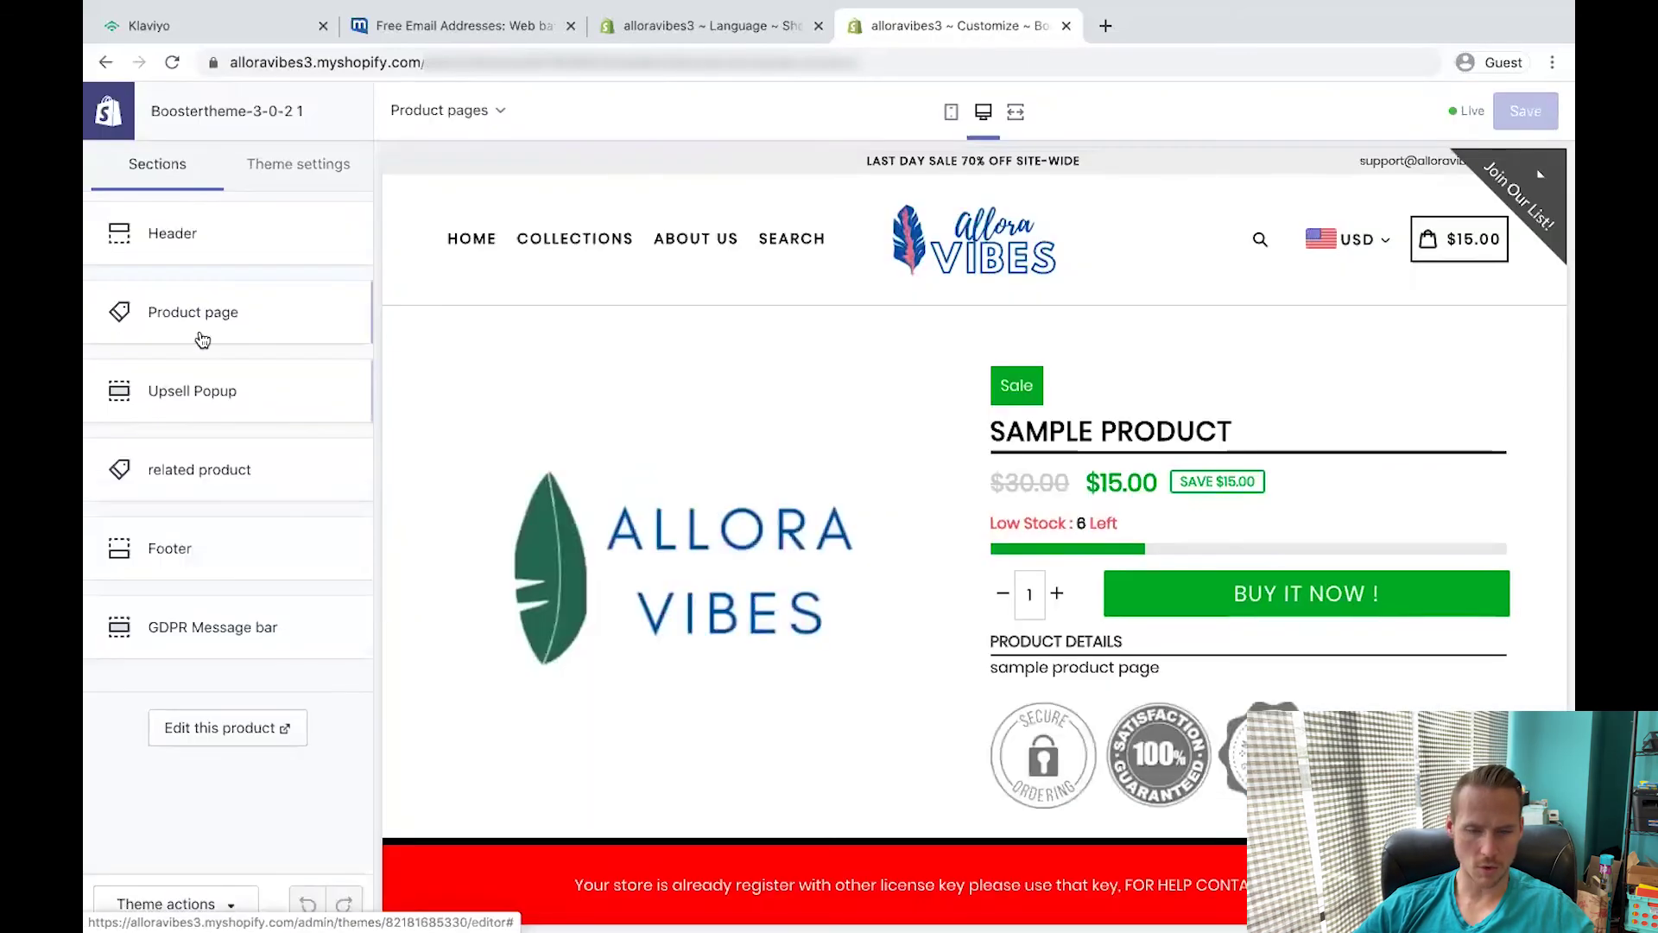
pyautogui.click(202, 338)
pyautogui.scroll(-10, 248, 321)
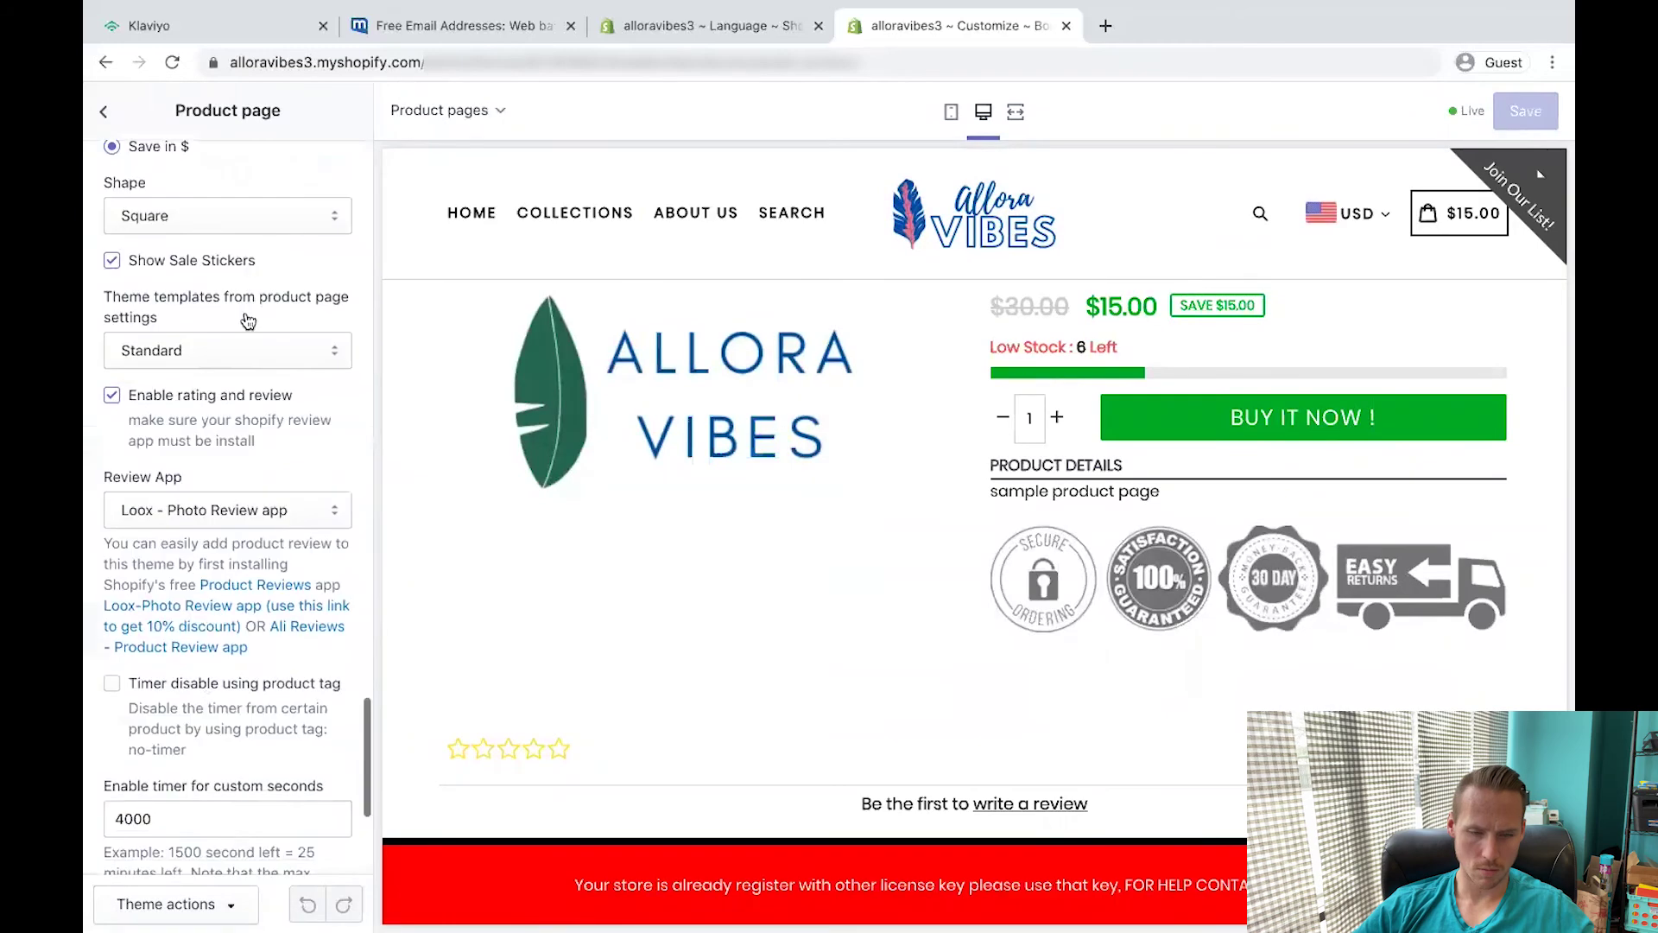
pyautogui.scroll(-10, 341, 324)
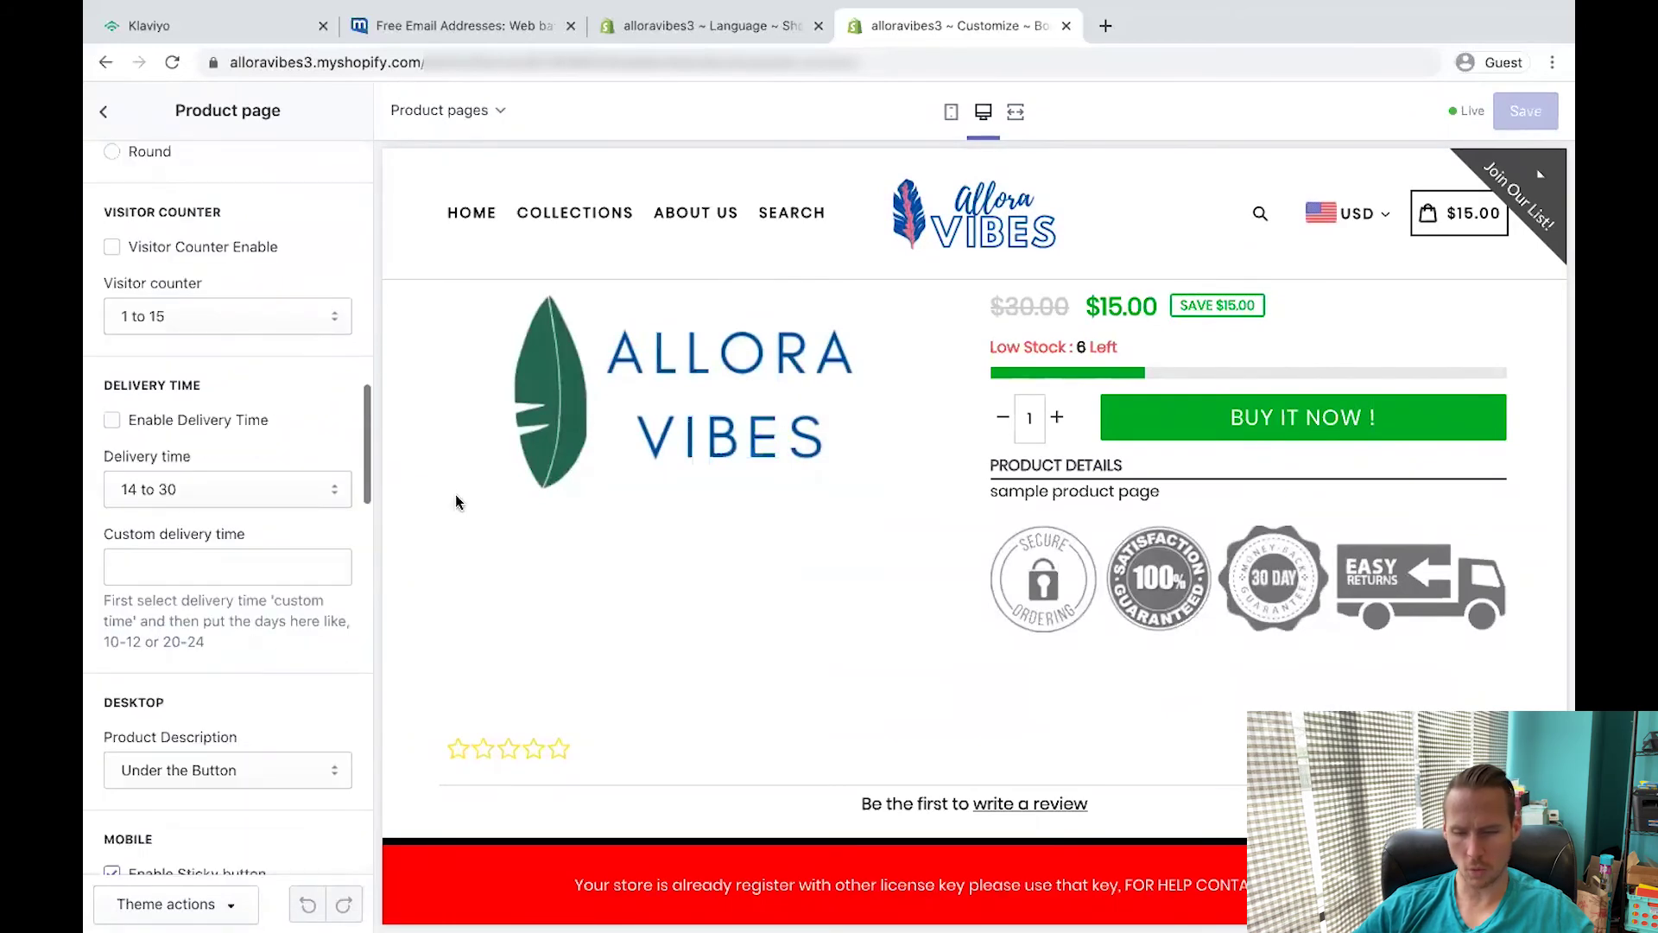
pyautogui.scroll(-3, 950, 691)
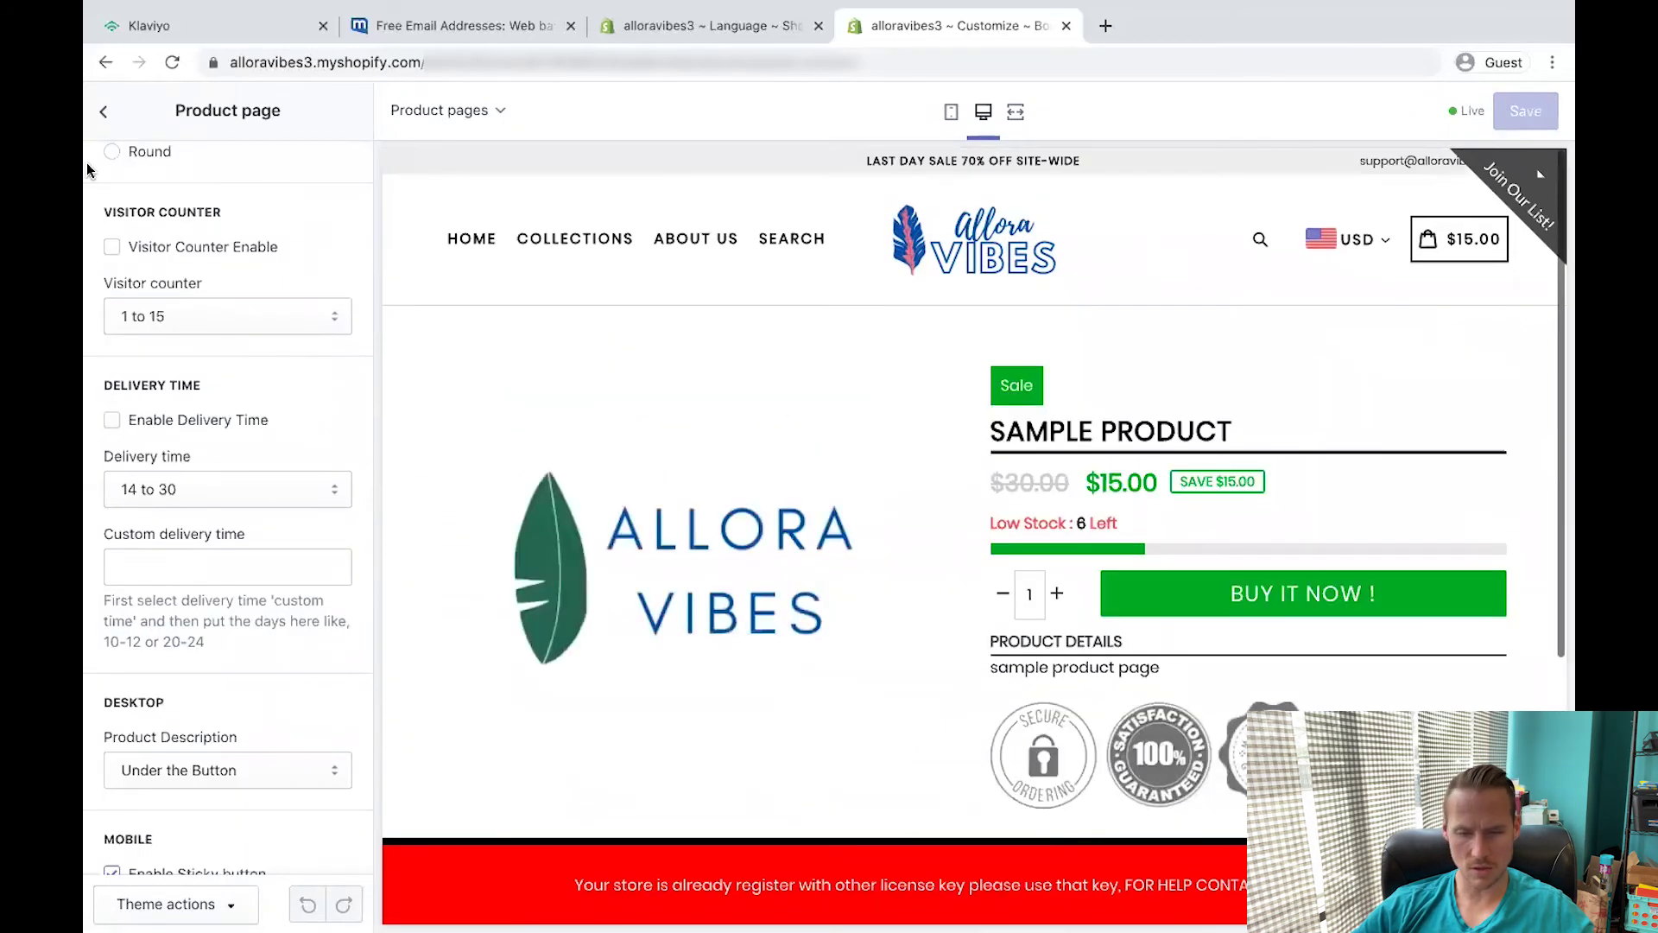
pyautogui.click(105, 62)
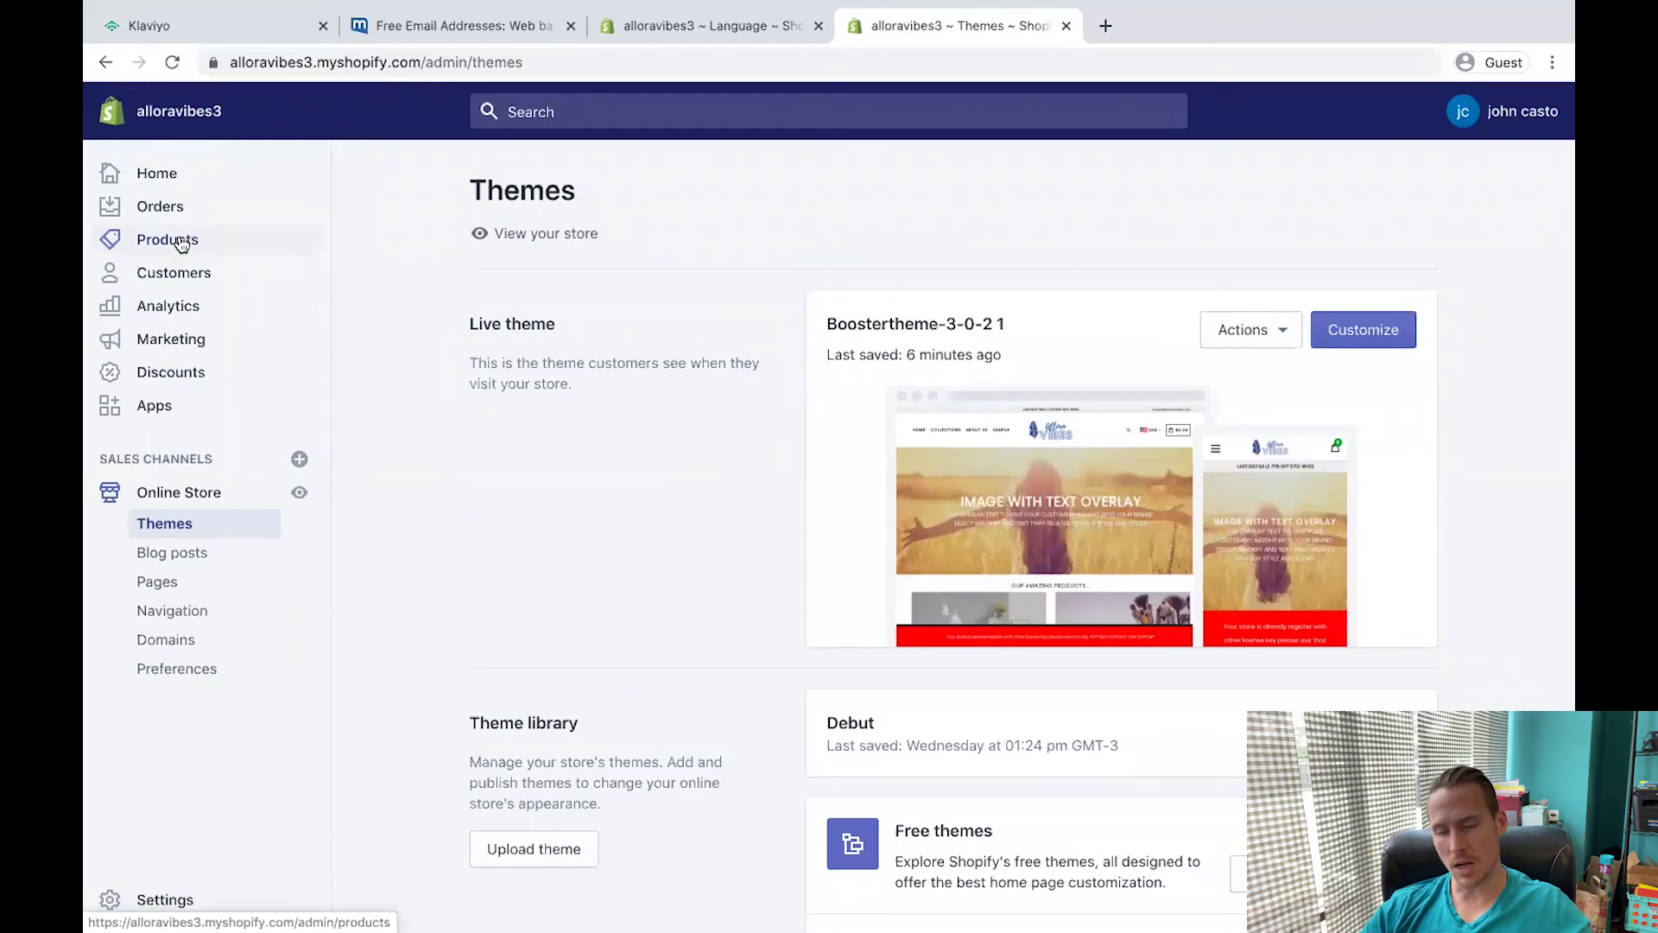
pyautogui.click(1105, 26)
# Load alloravibes.com, scroll through the homepage, and close the 20% OFF newsletter popup.
pyautogui.write('alloravibes.com')
pyautogui.press('Return')
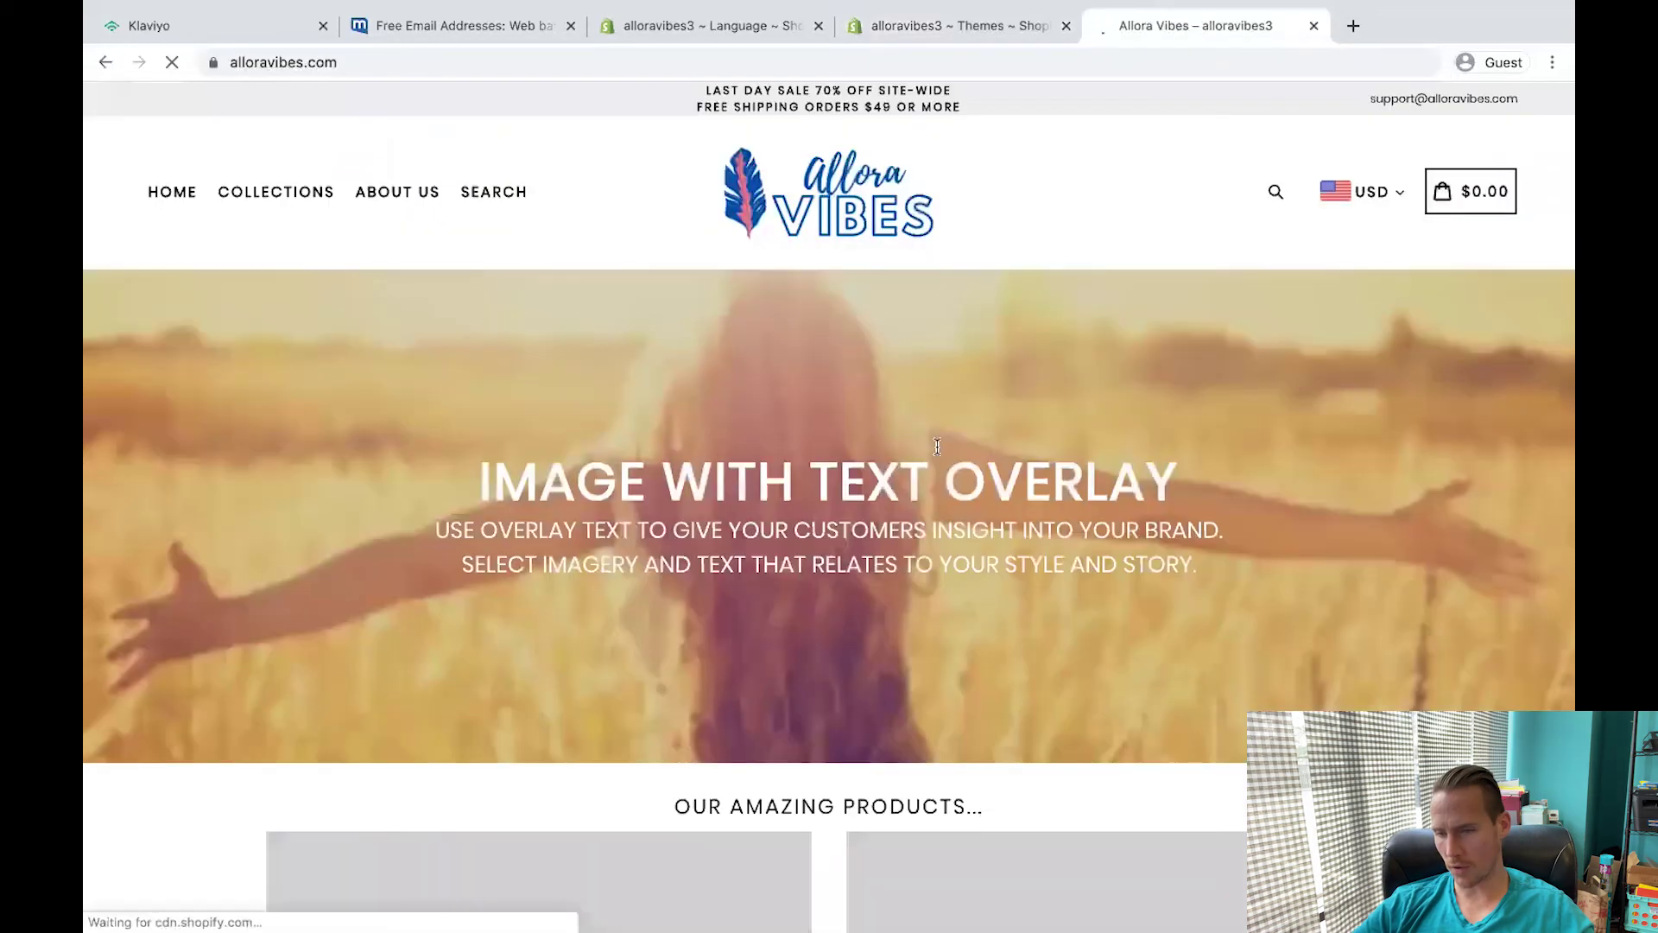
pyautogui.scroll(-7, 130, 565)
pyautogui.scroll(-11, 129, 570)
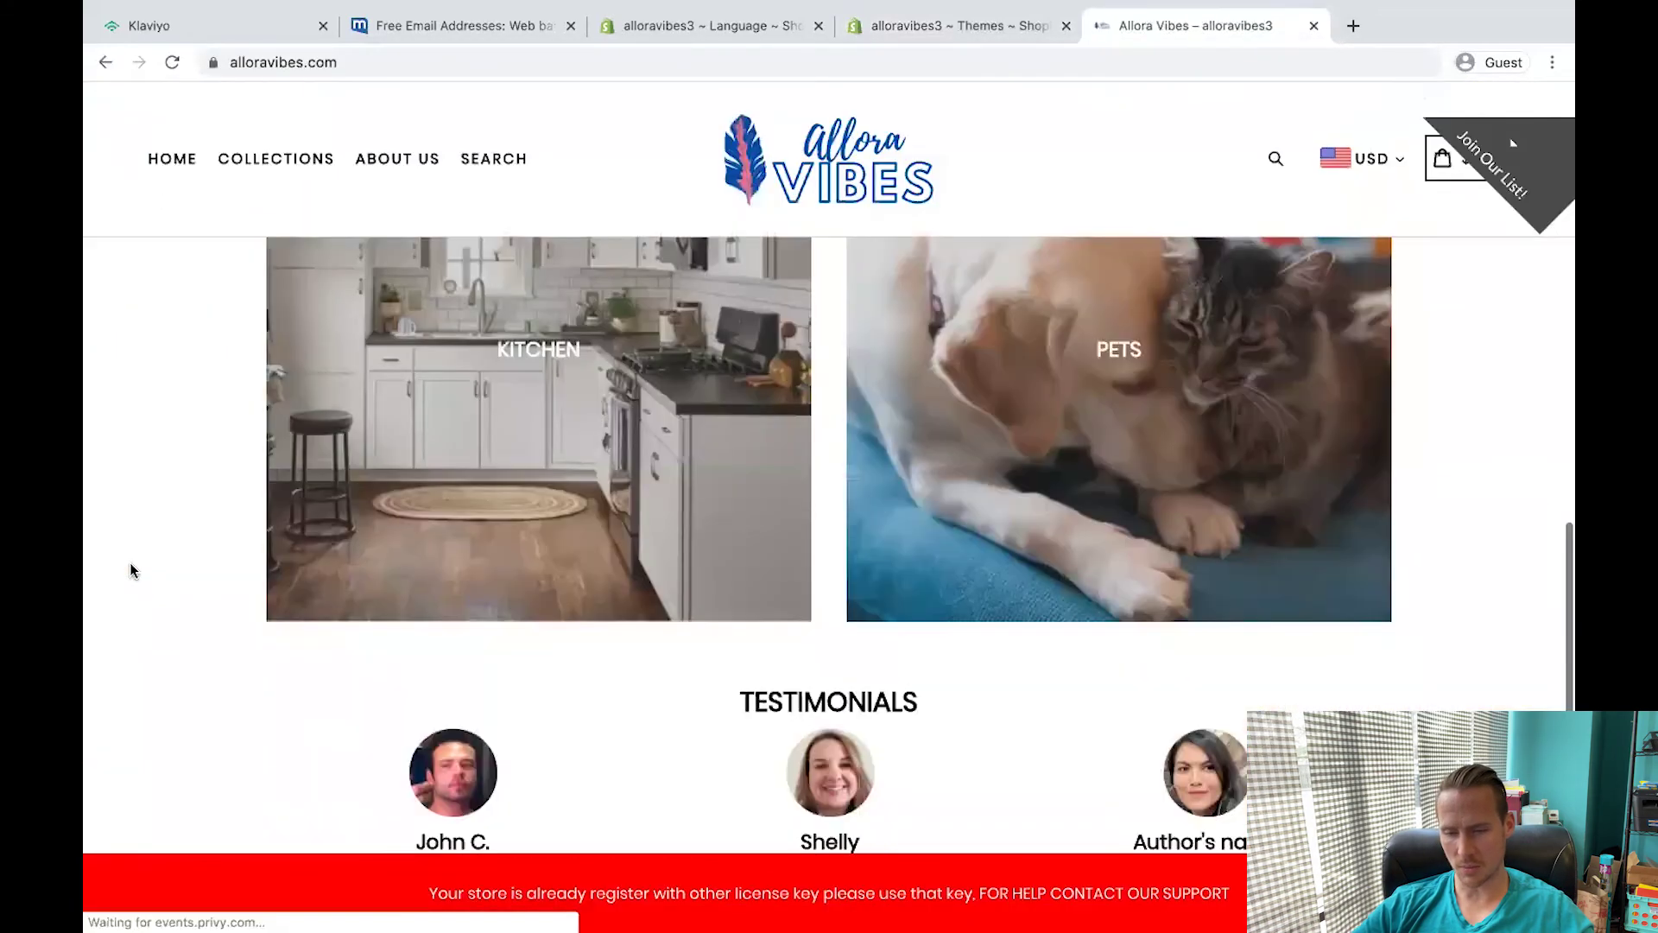
pyautogui.scroll(10, 130, 570)
pyautogui.scroll(-8, 130, 563)
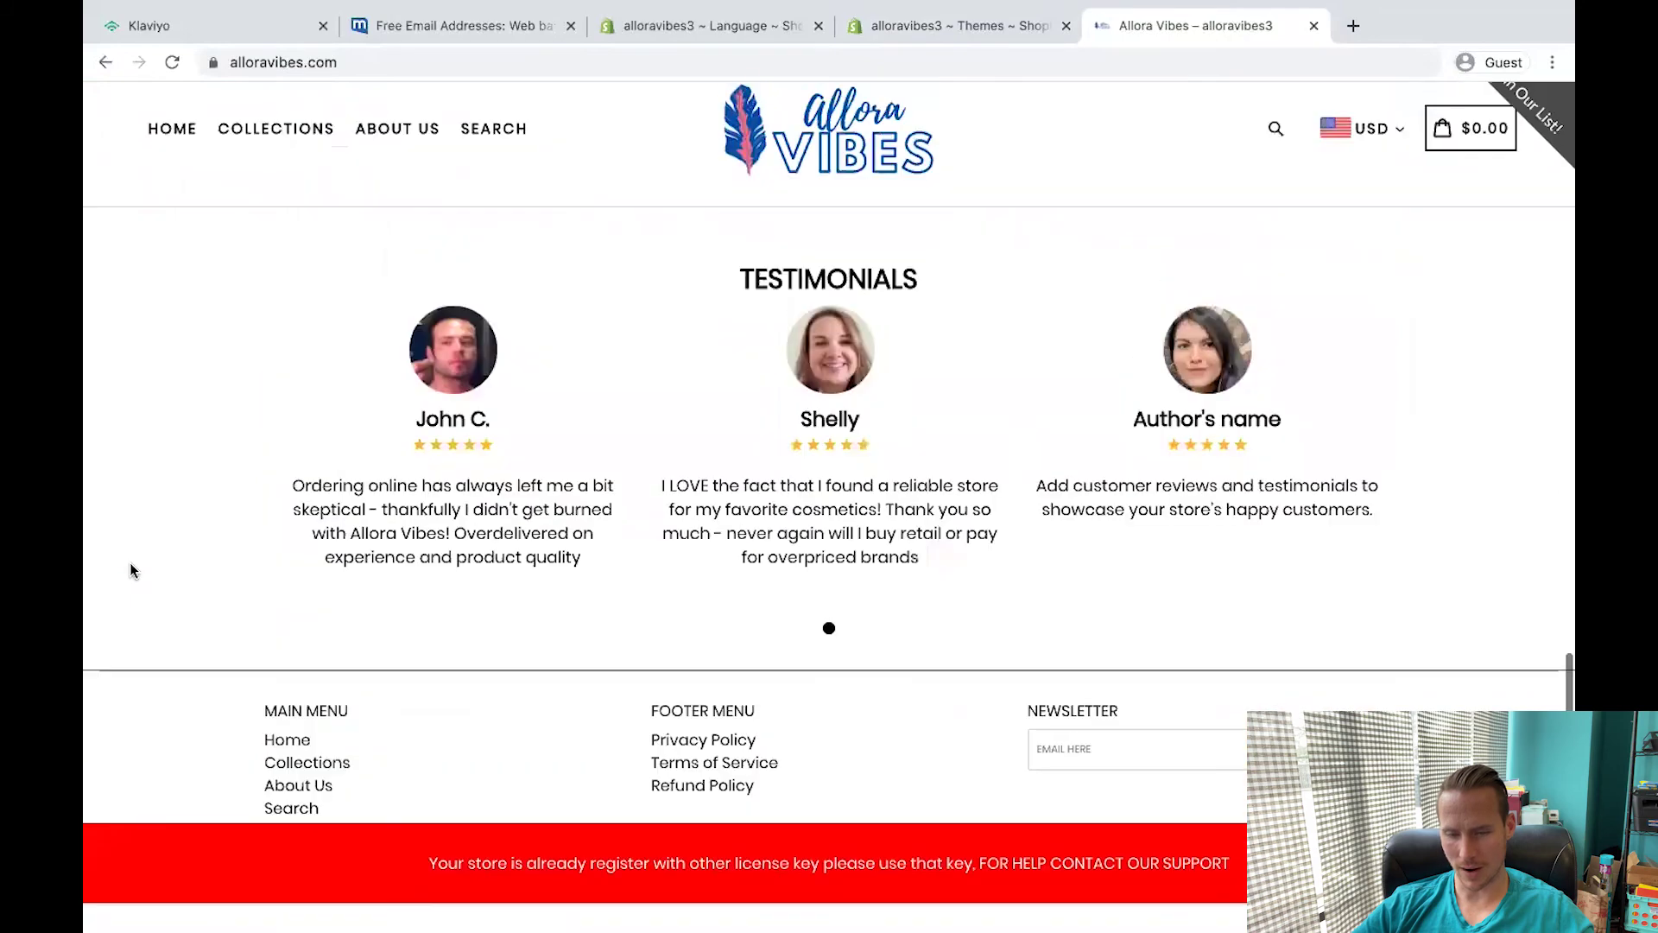
pyautogui.scroll(12, 130, 562)
pyautogui.scroll(-10, 803, 820)
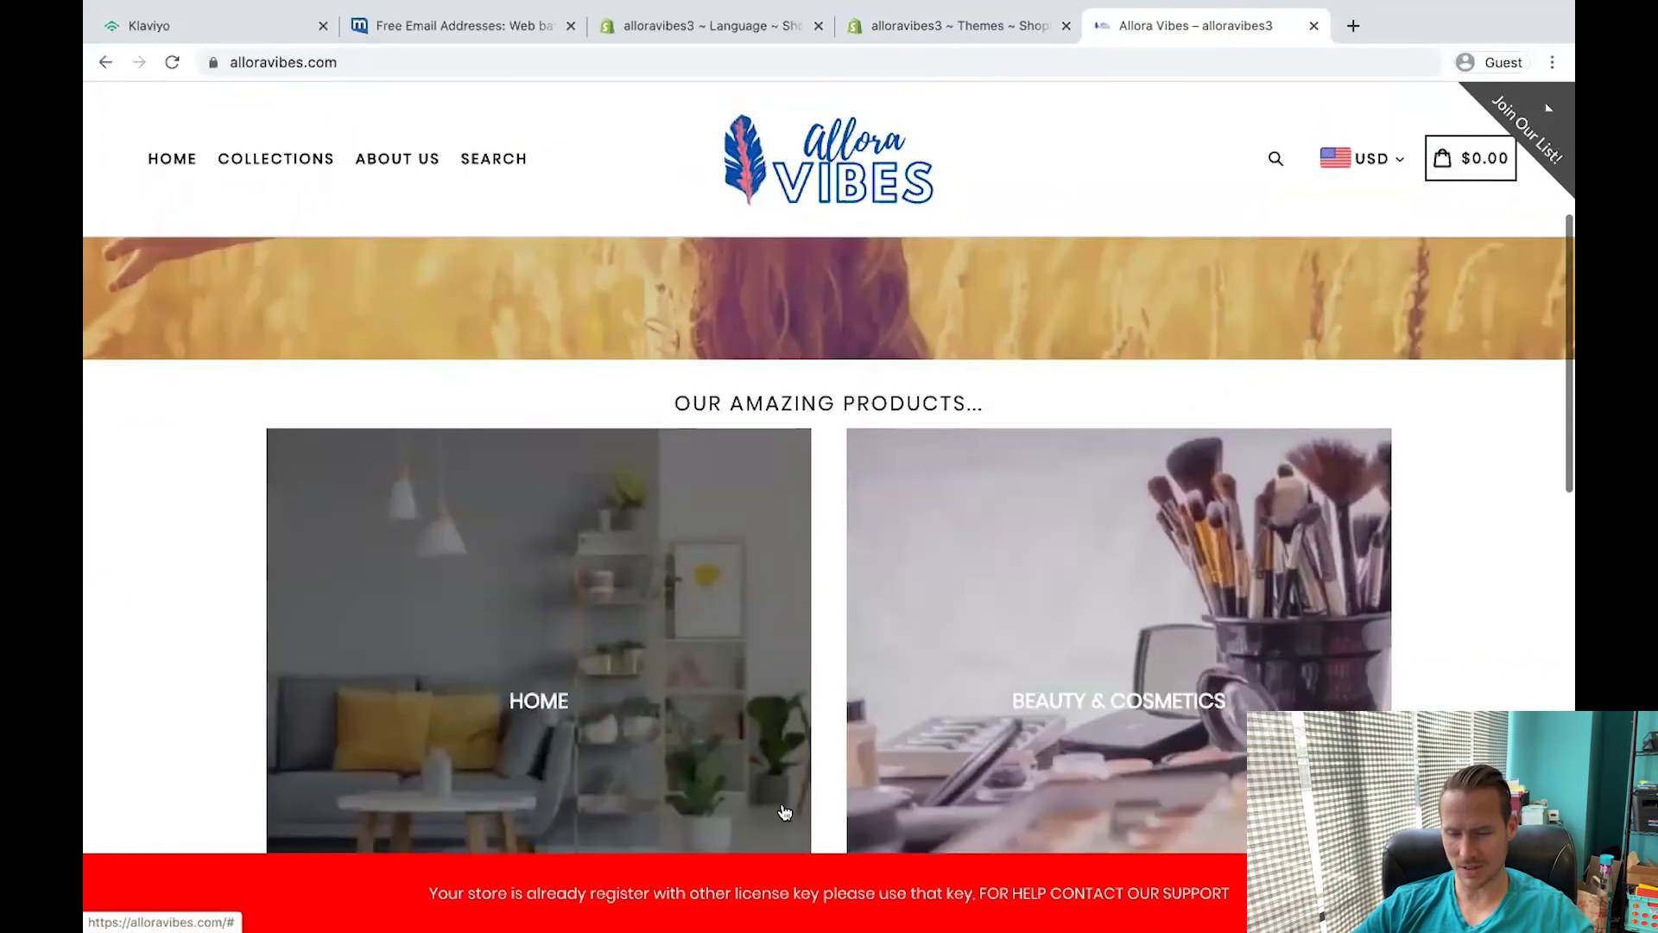
pyautogui.scroll(-5, 715, 681)
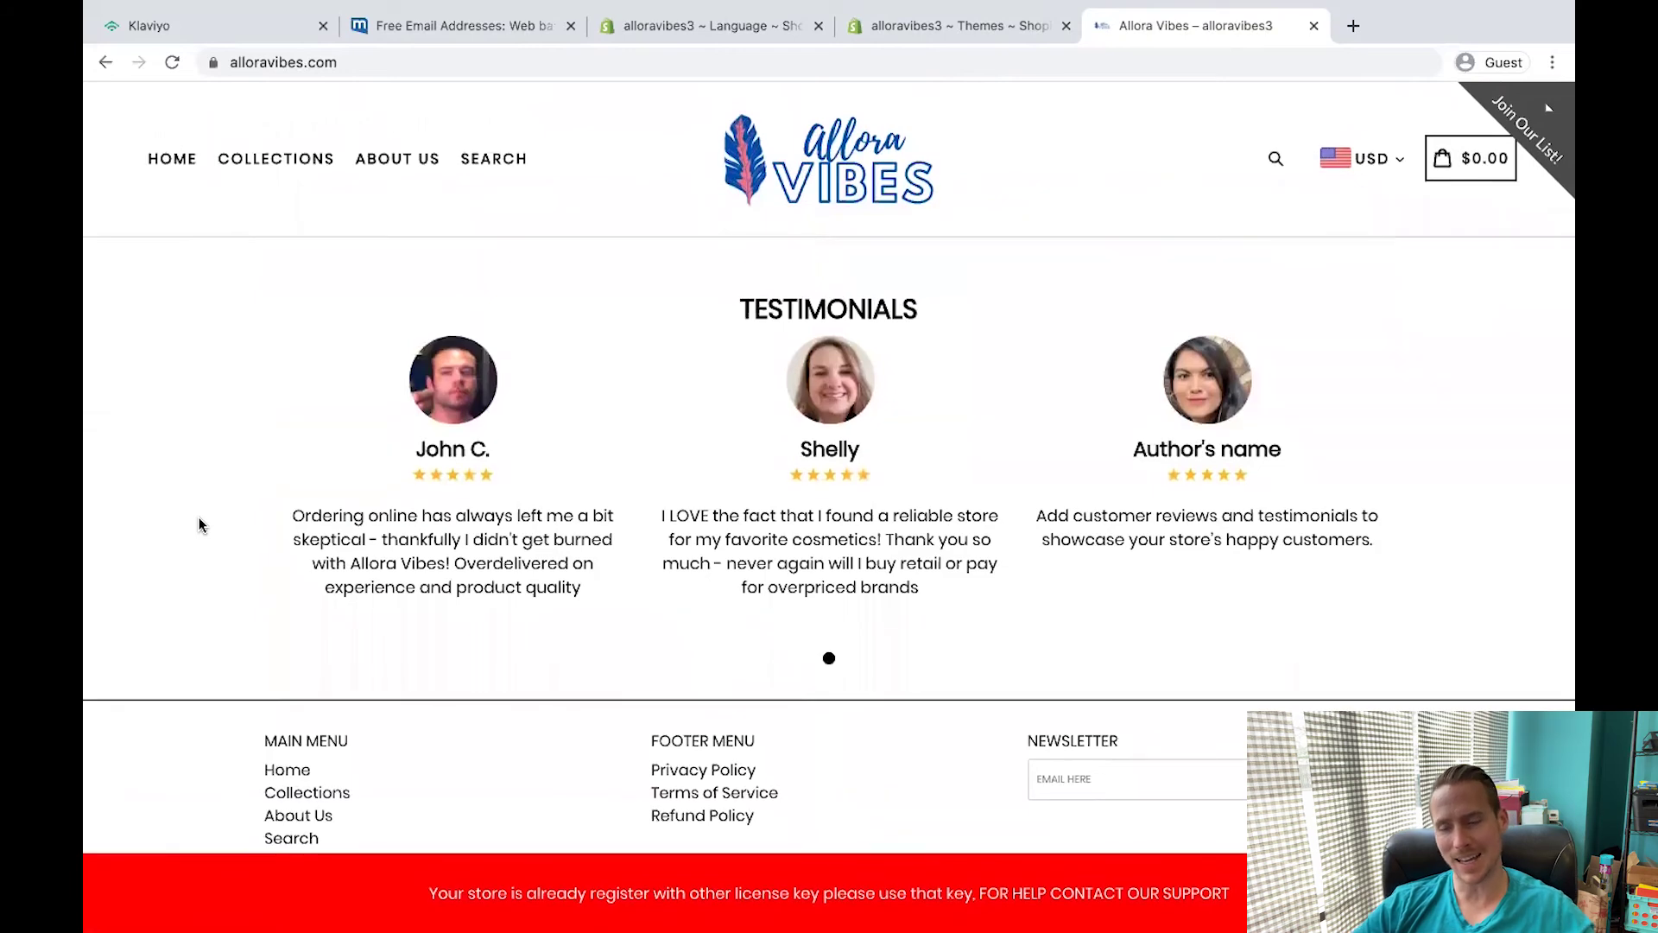
pyautogui.scroll(15, 199, 524)
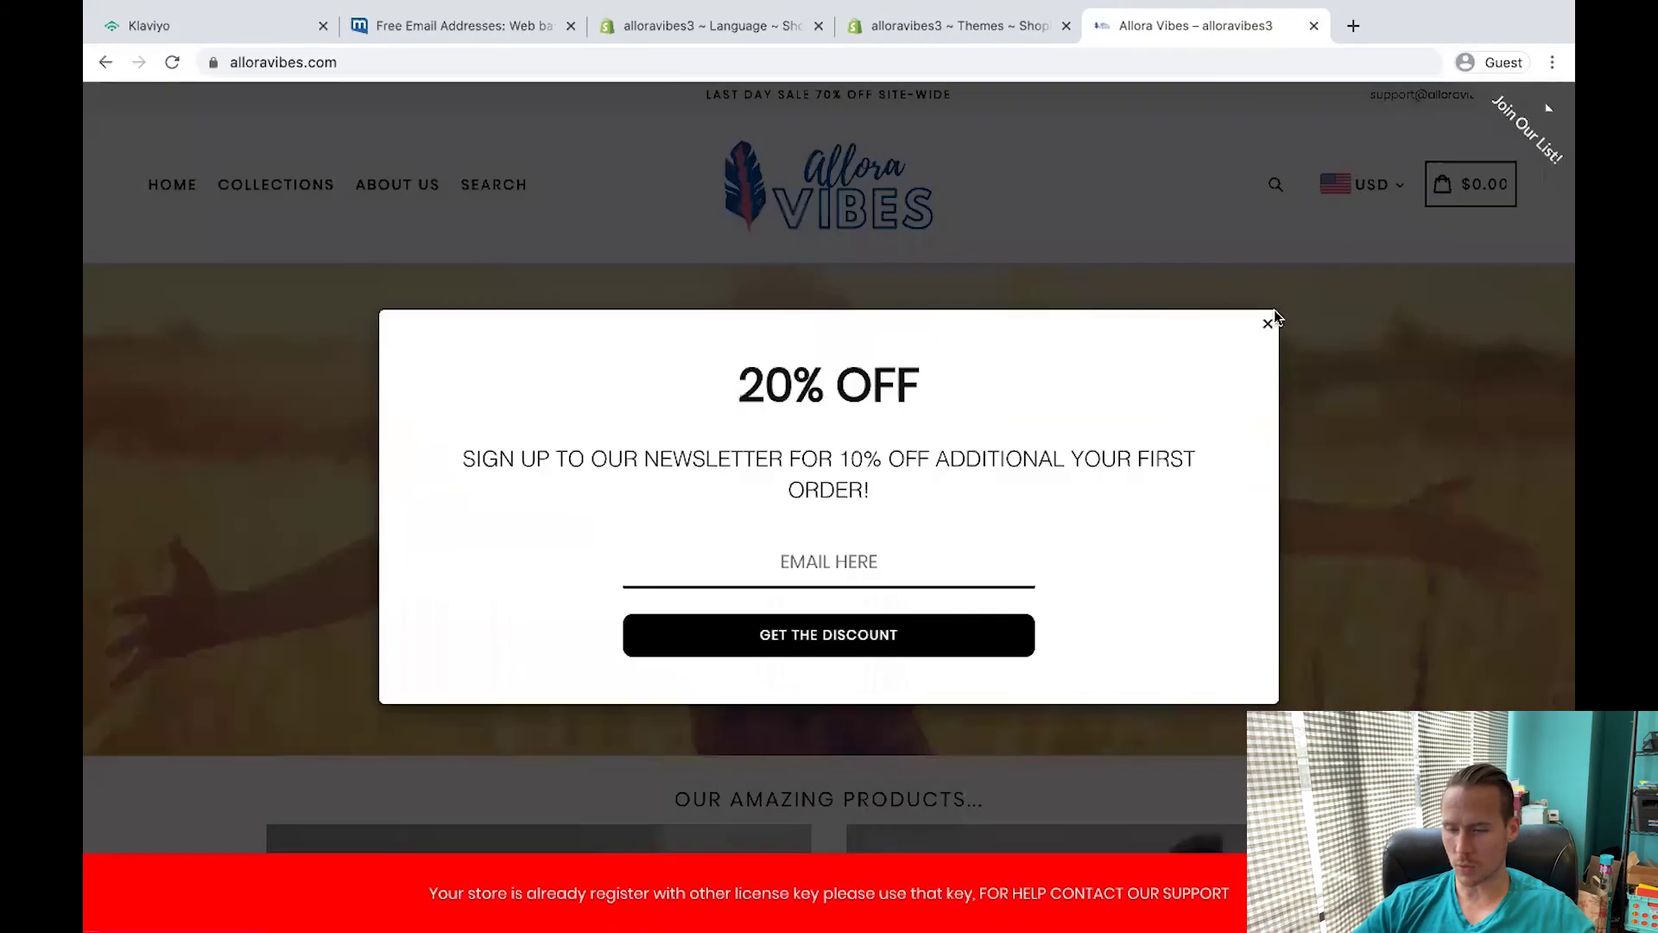
pyautogui.click(1271, 321)
# Close the extra Apps tab, uncheck Enable Discount Popup on the live theme, and save.
pyautogui.click(896, 31)
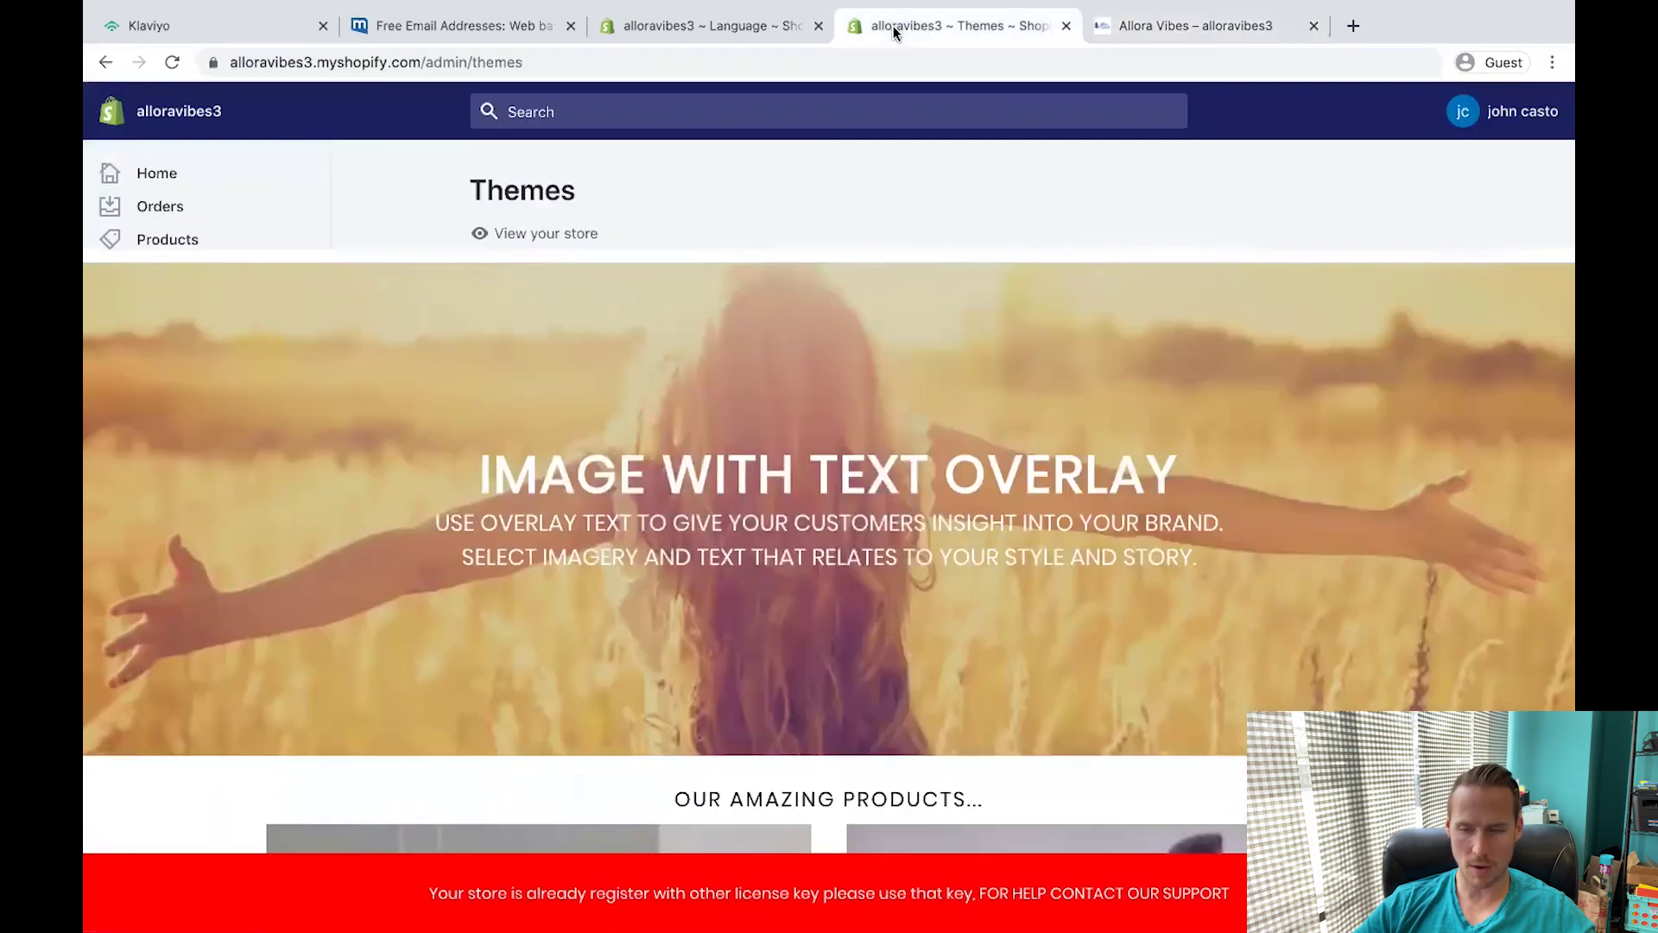
pyautogui.click(762, 31)
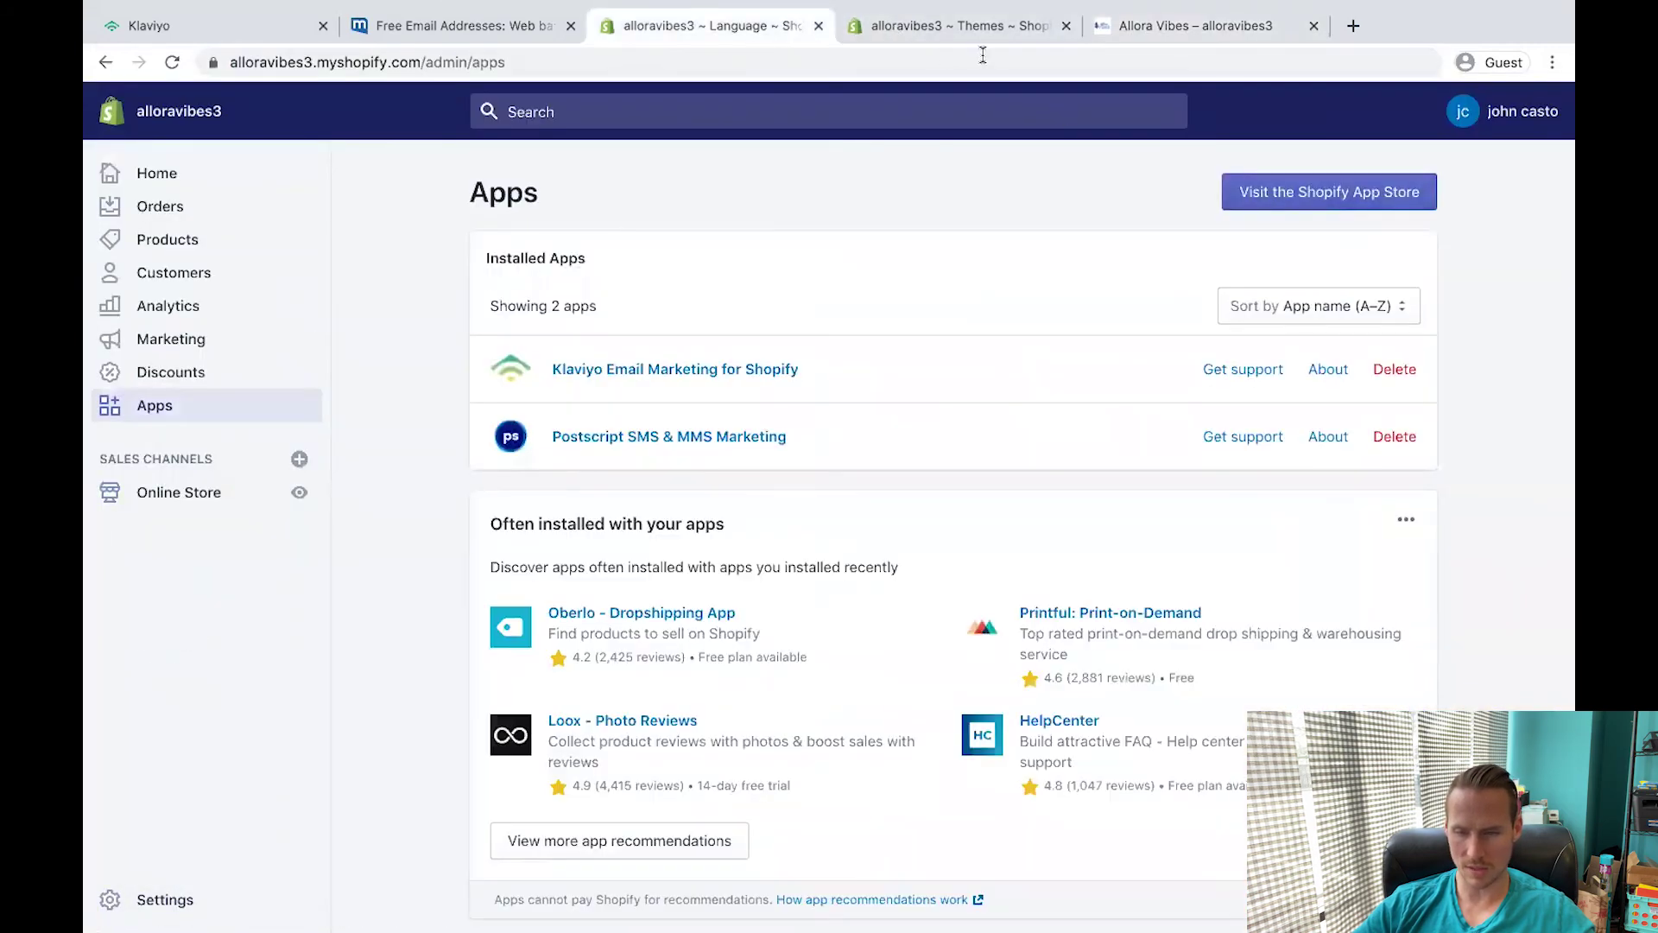
pyautogui.click(819, 26)
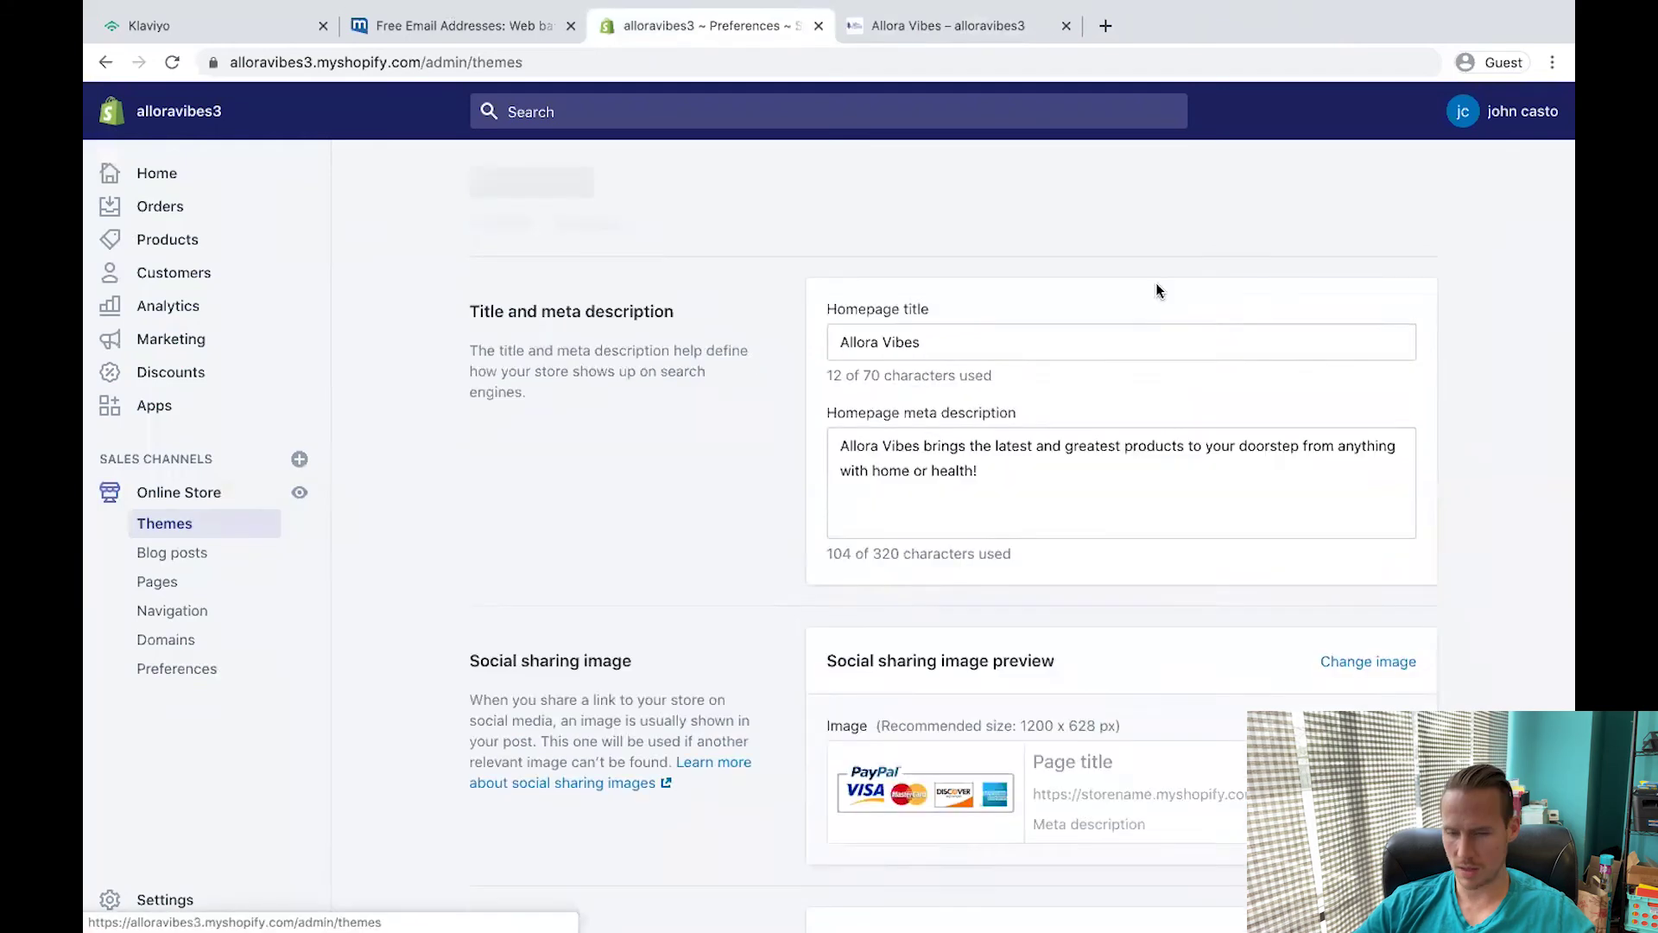
pyautogui.click(1368, 331)
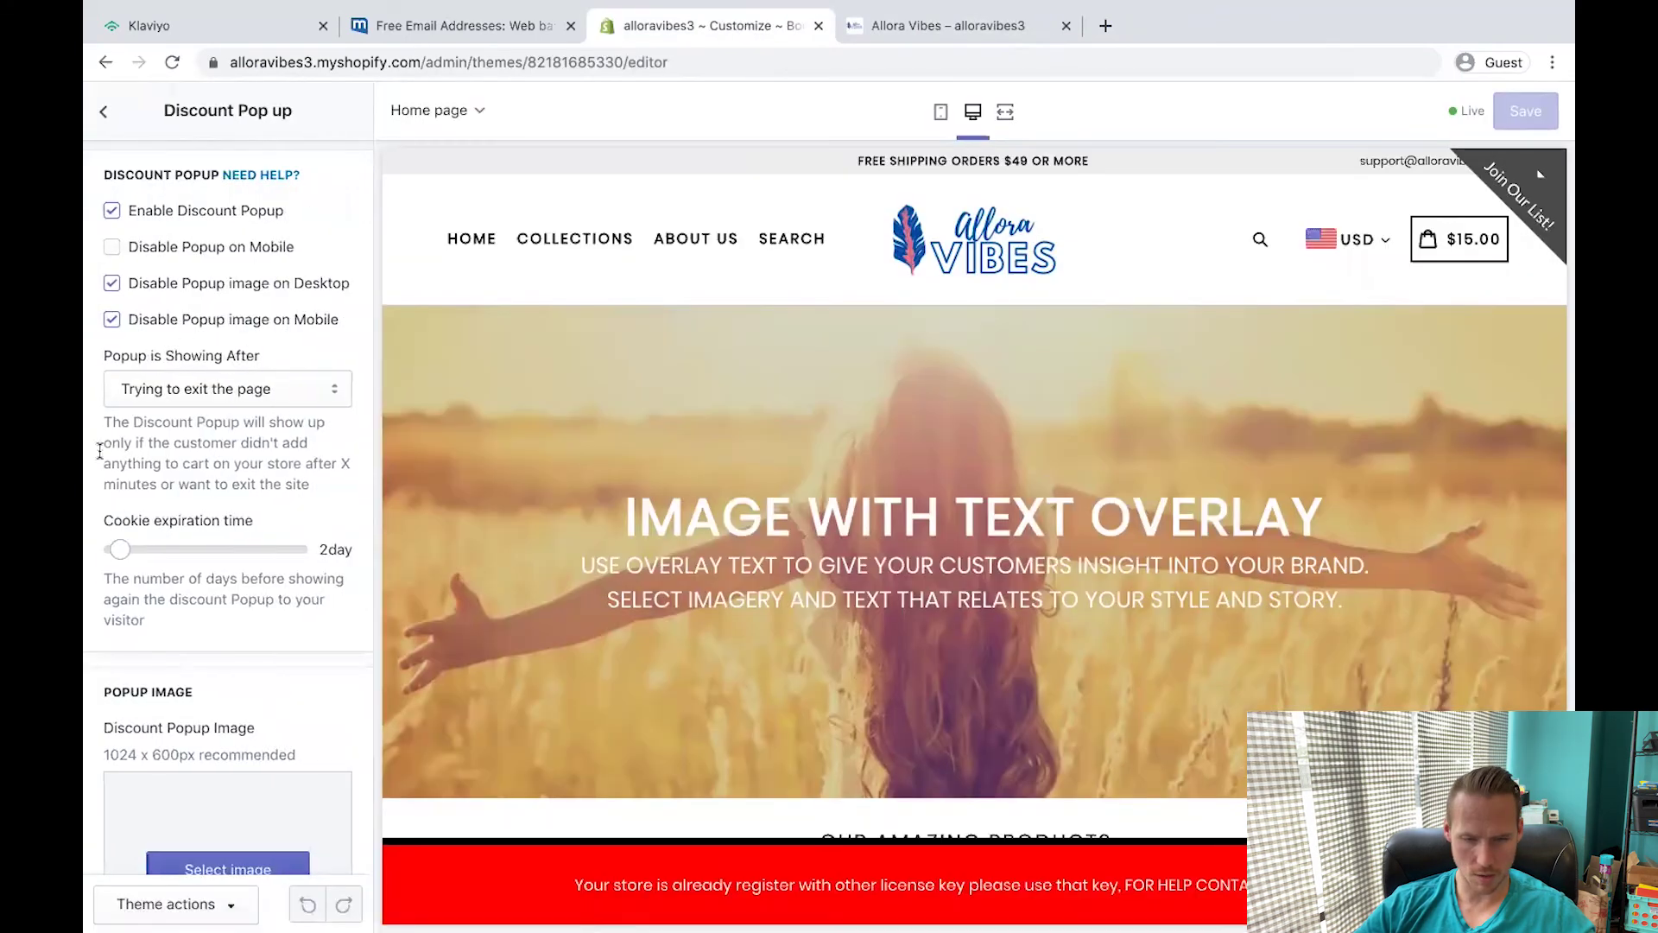
pyautogui.click(112, 210)
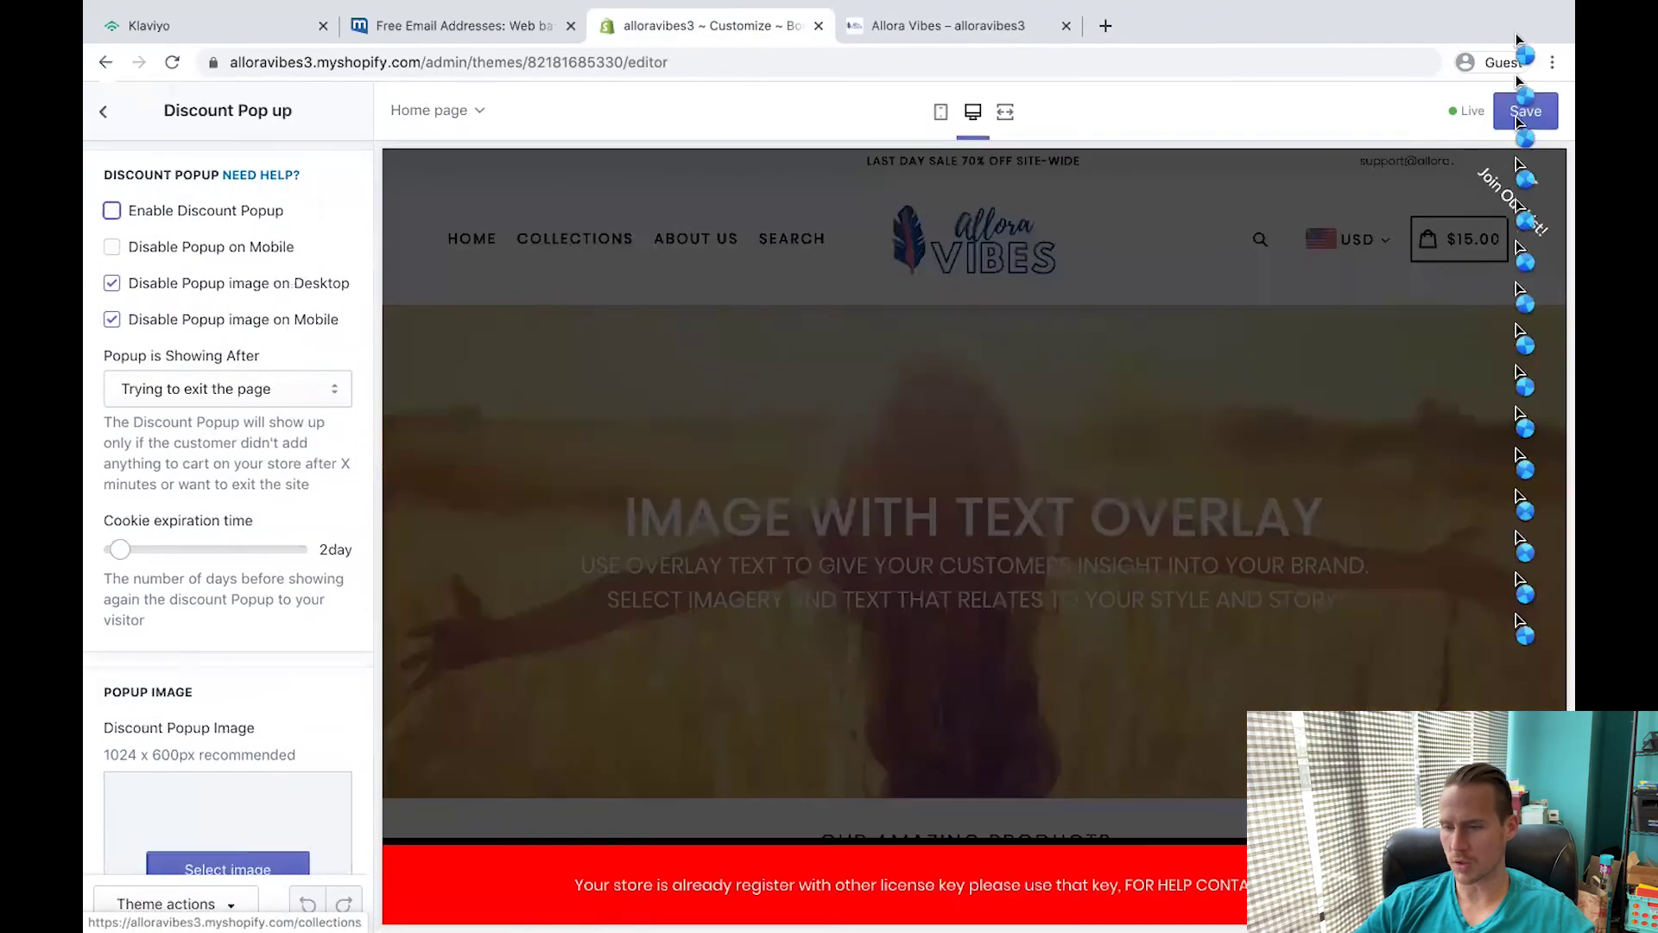
pyautogui.click(1525, 111)
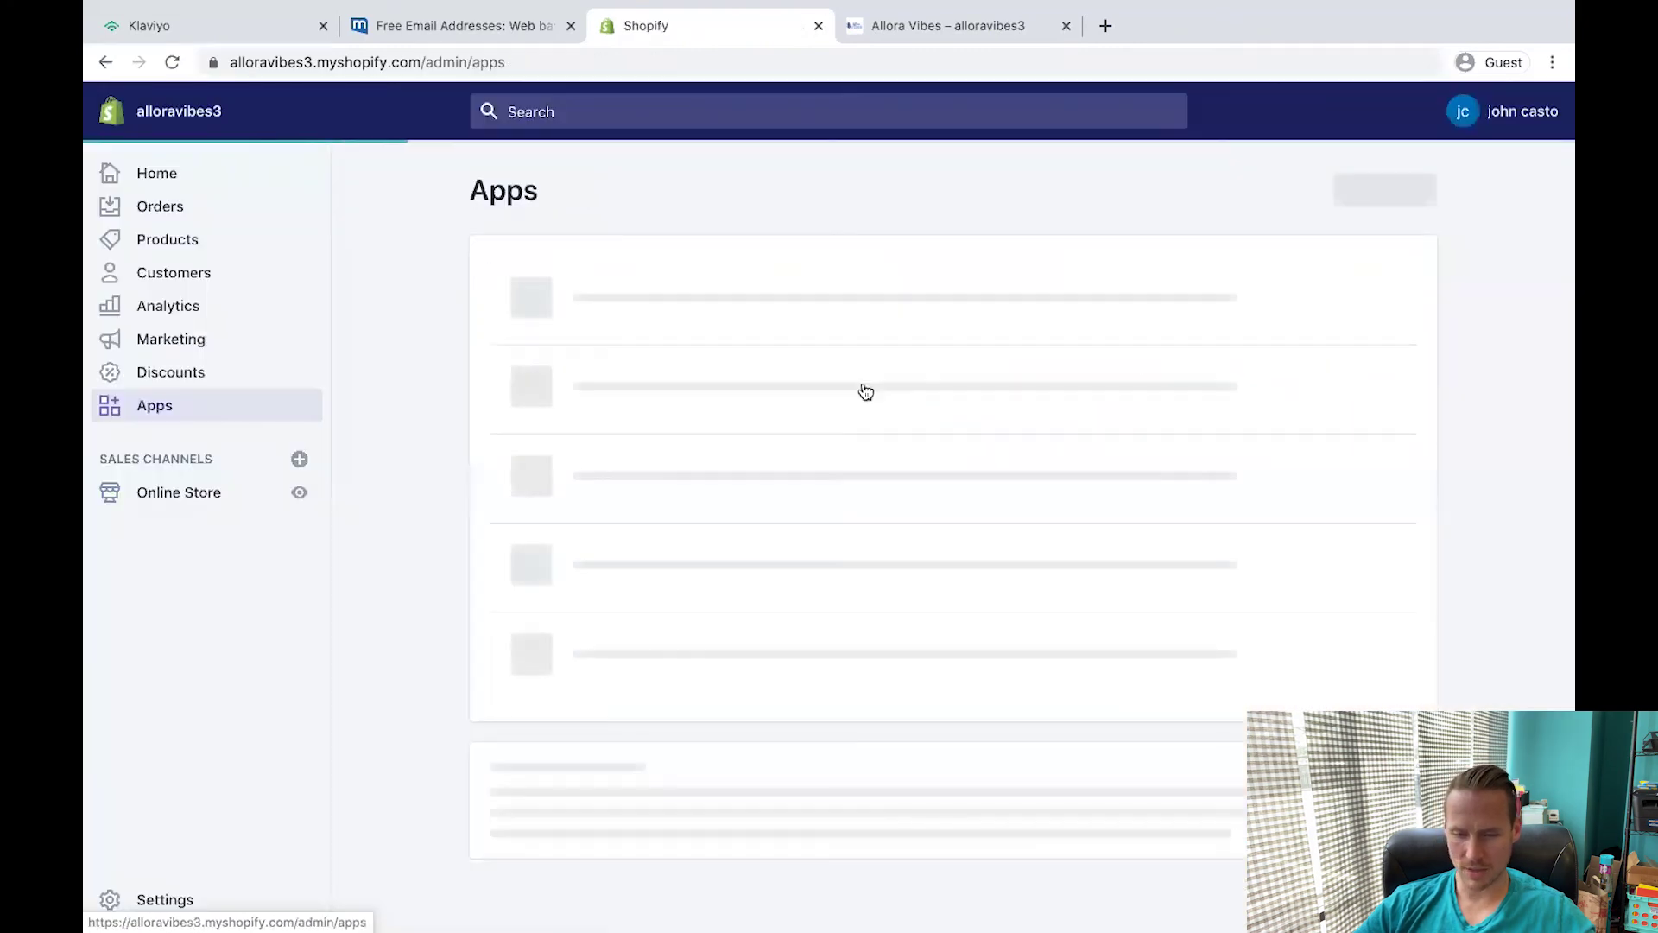
# Change the Your first popup campaign's Desktop tab style to No tab.
pyautogui.click(574, 573)
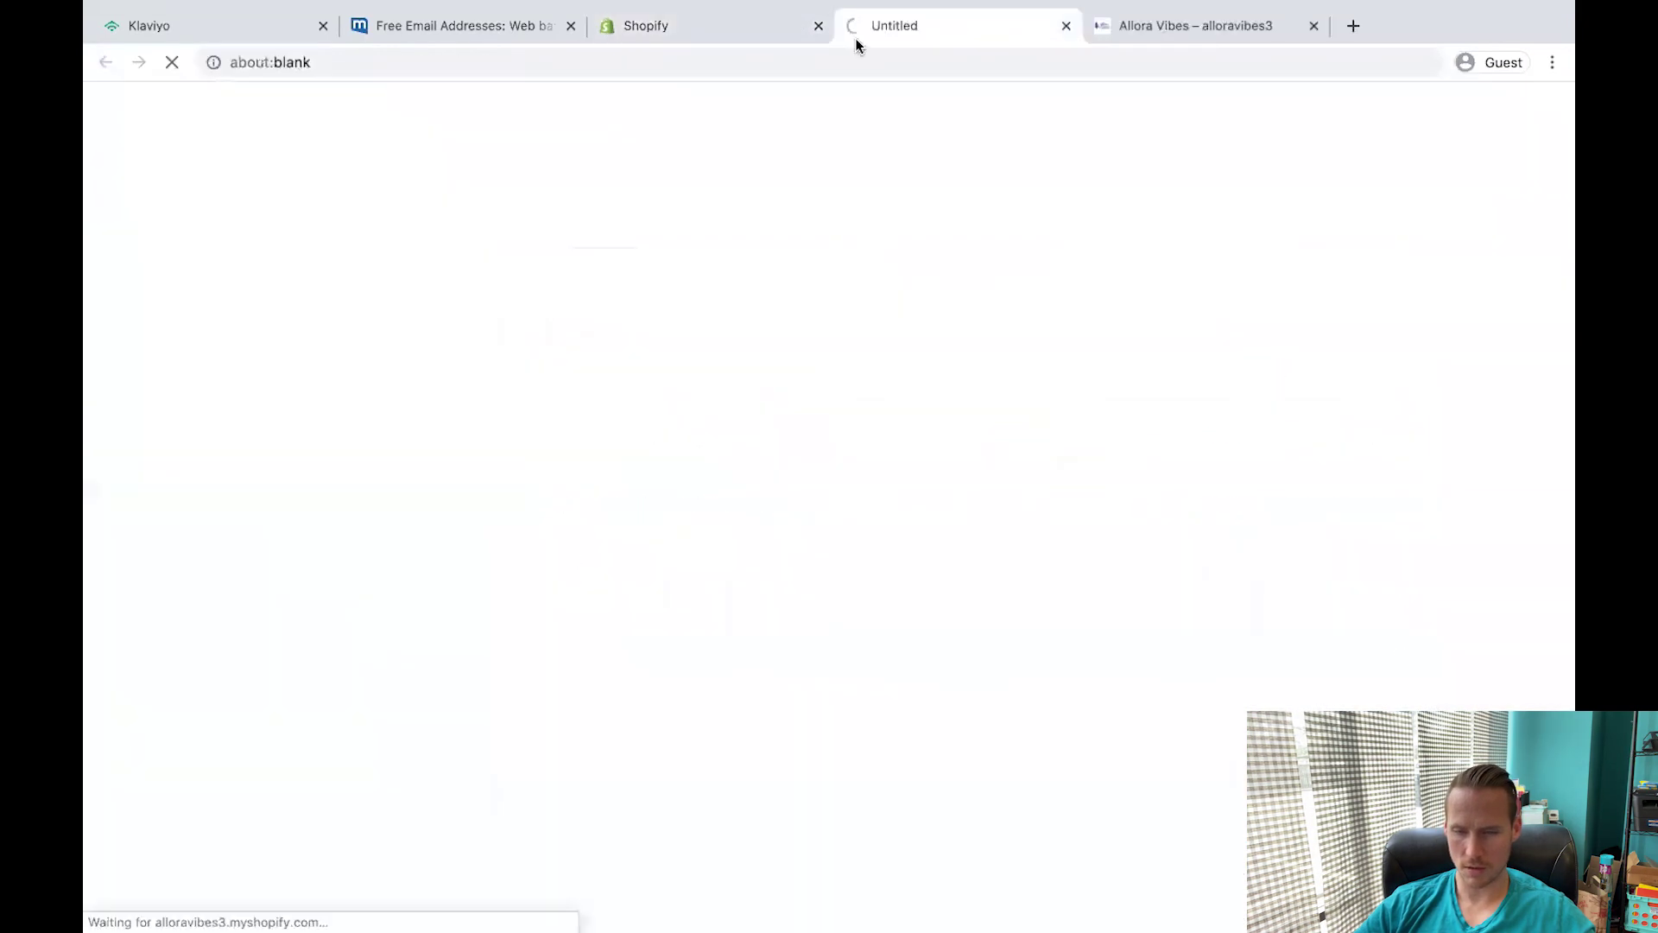
pyautogui.click(320, 104)
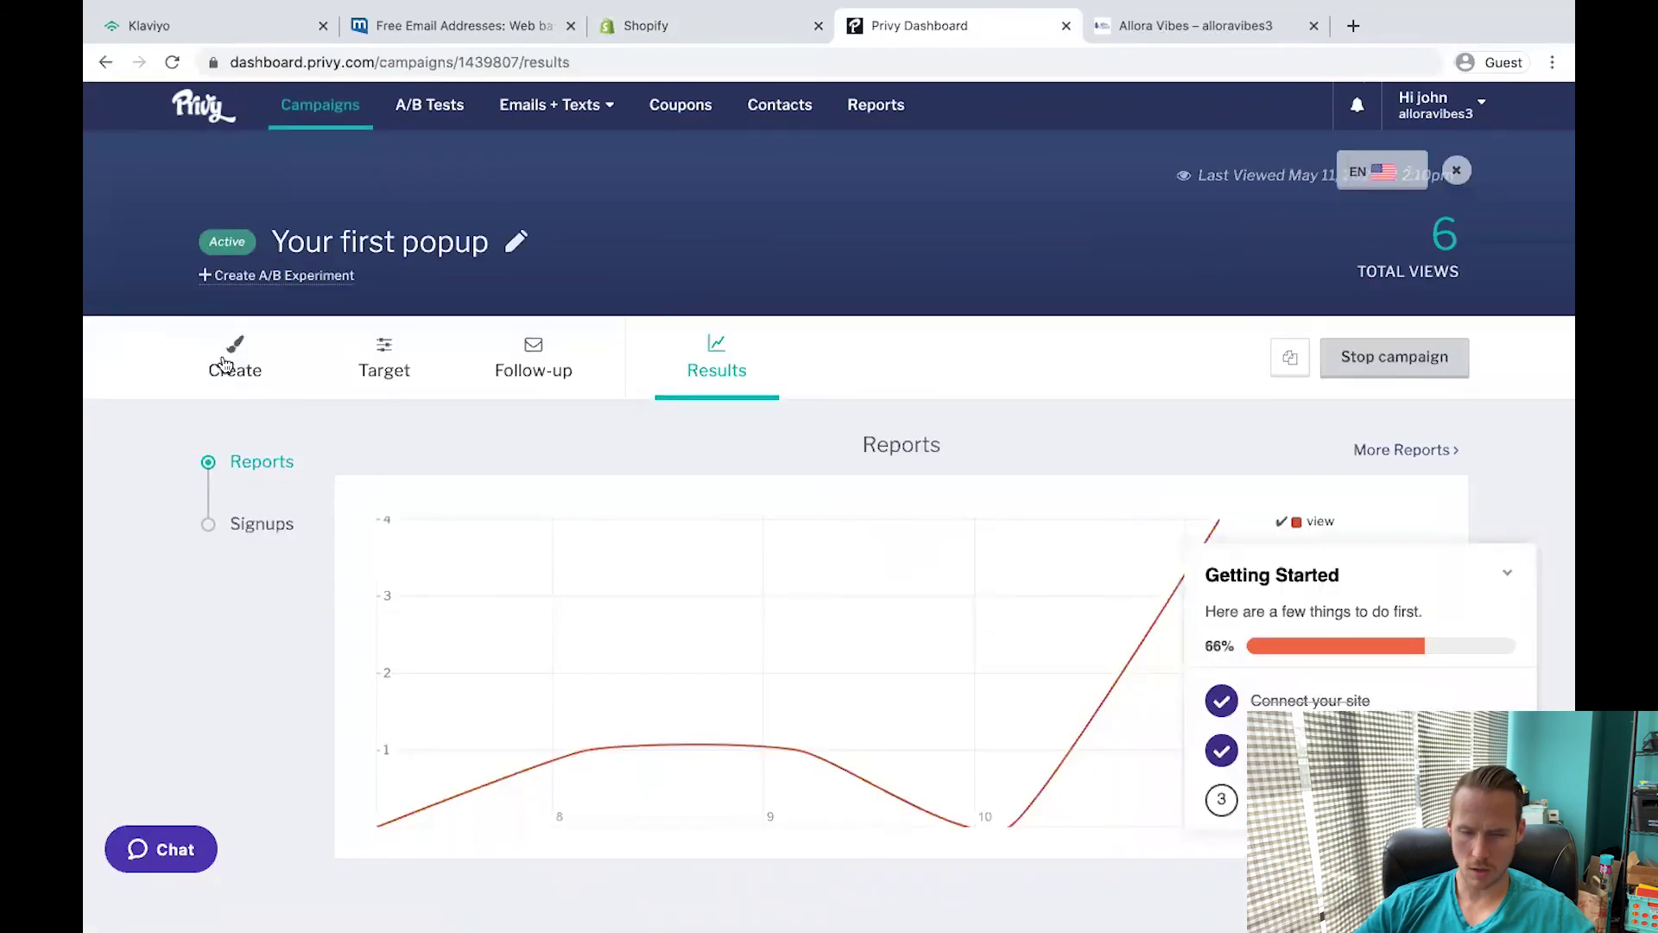
pyautogui.click(223, 362)
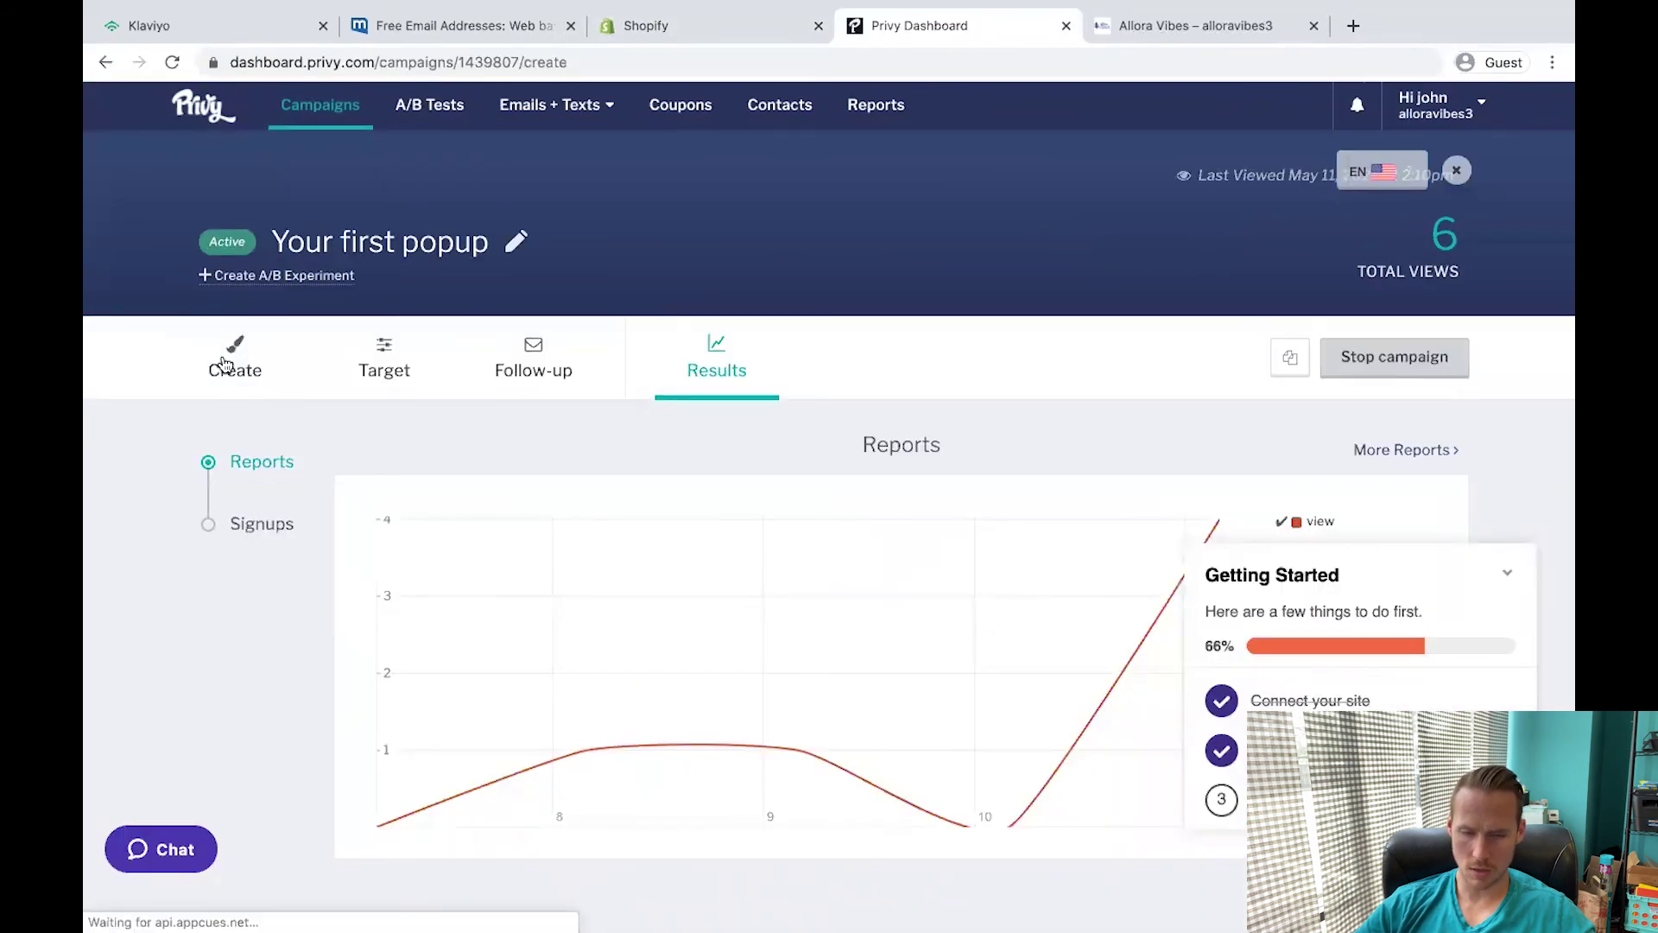
pyautogui.click(619, 516)
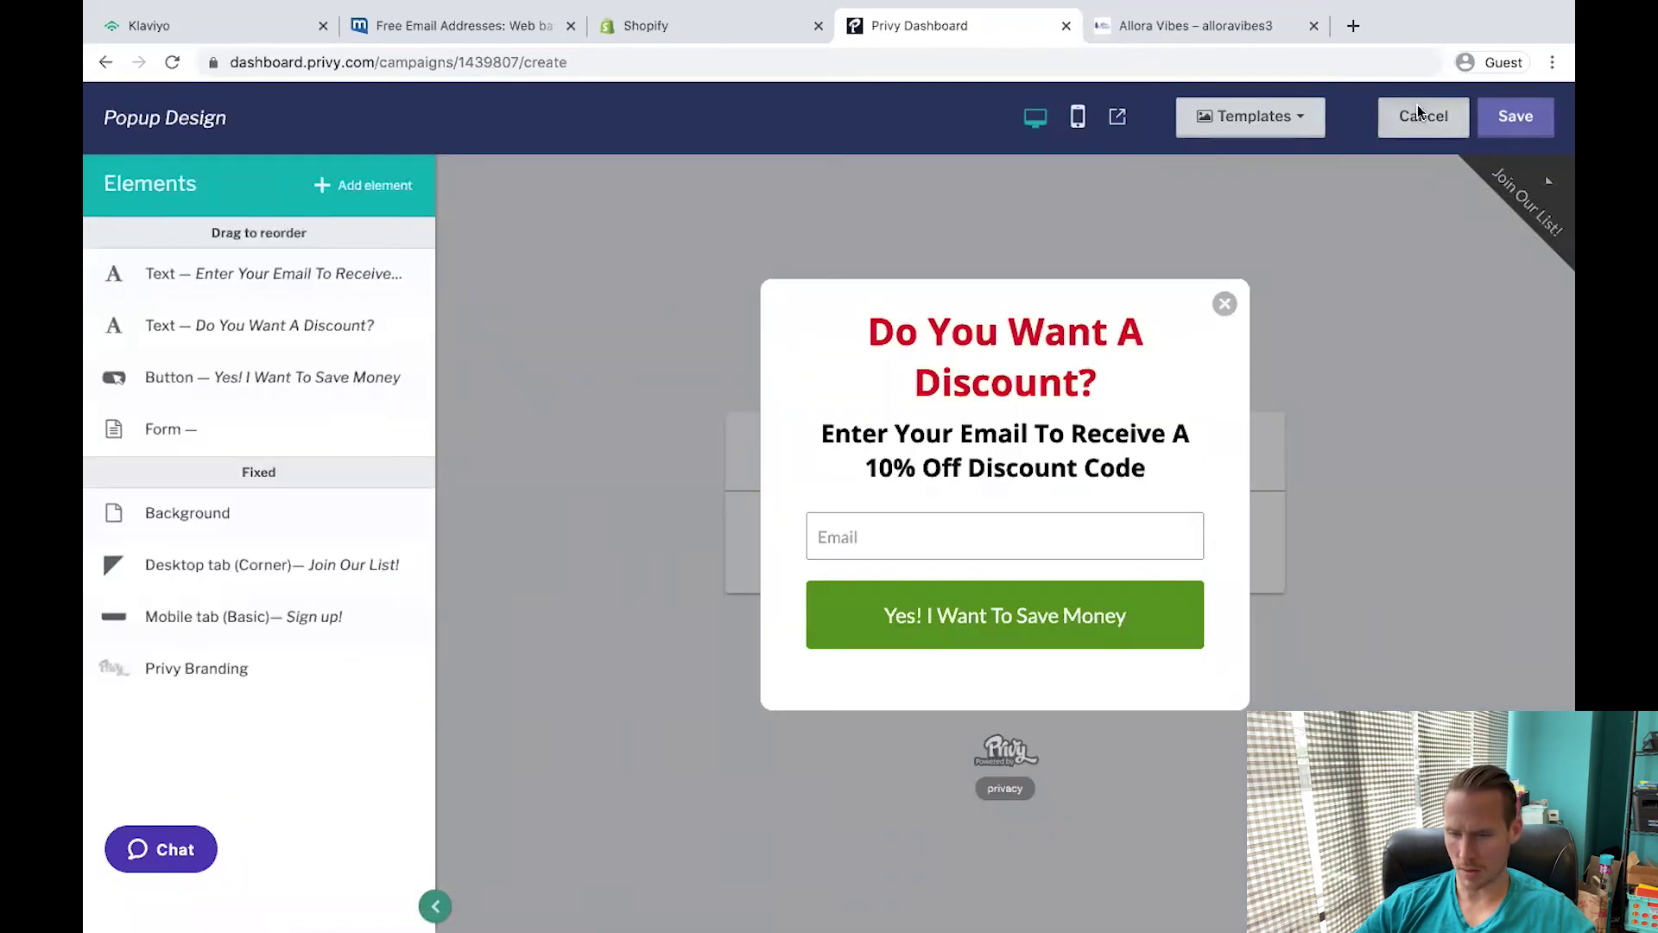
pyautogui.click(222, 259)
pyautogui.click(259, 264)
pyautogui.click(267, 267)
pyautogui.click(222, 303)
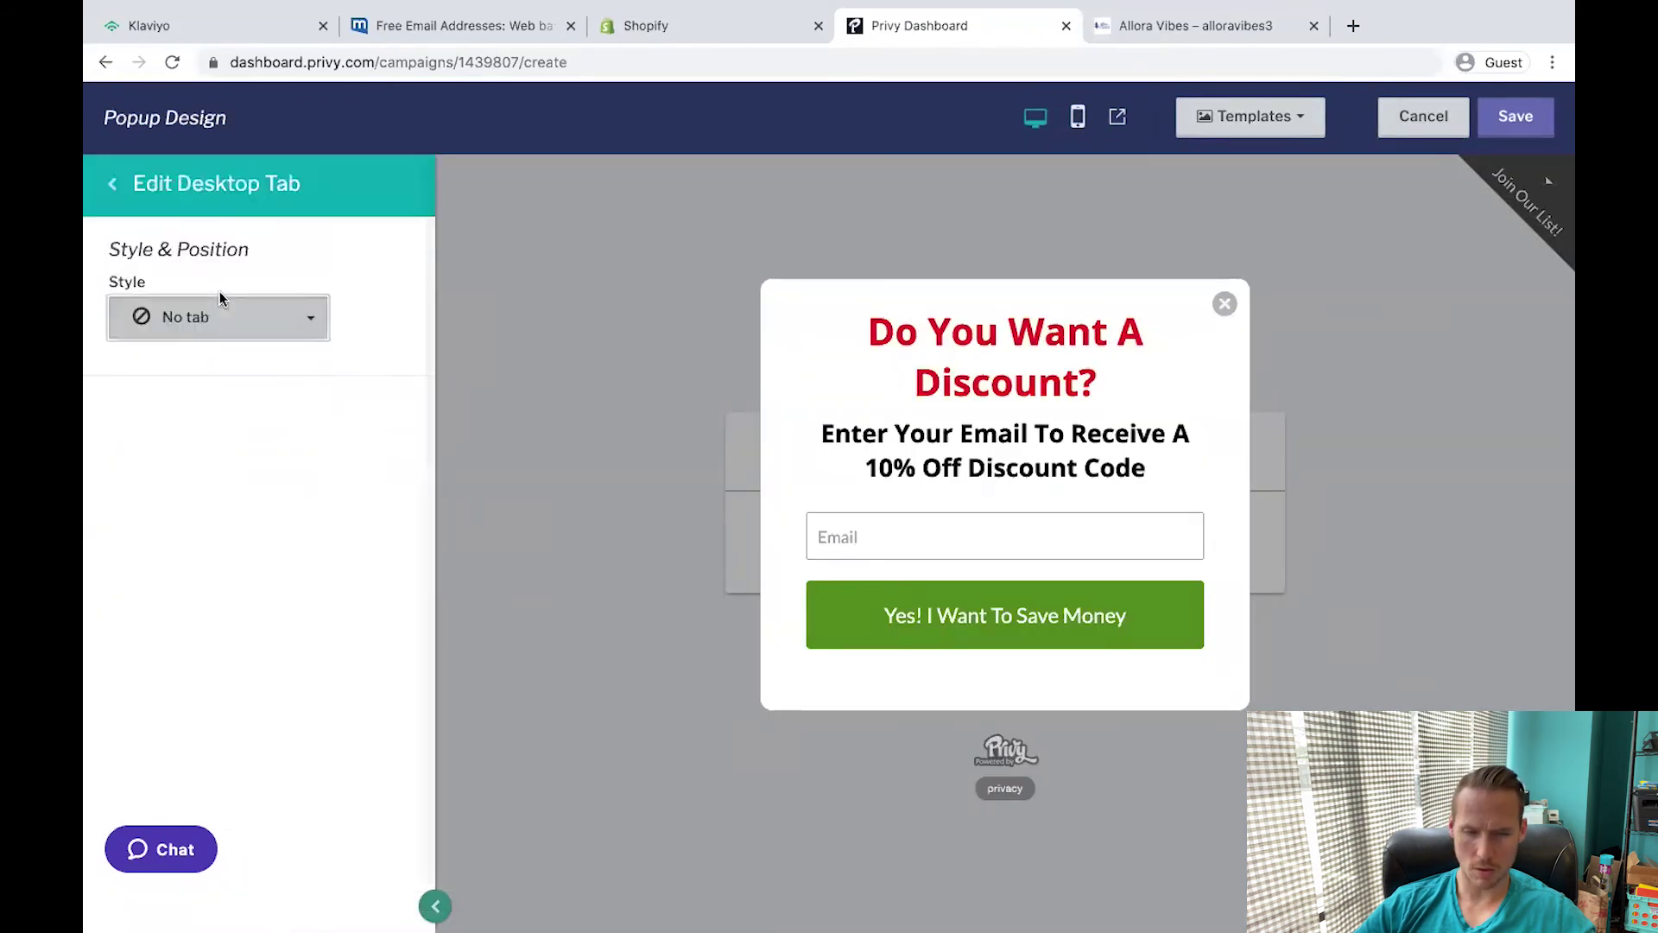